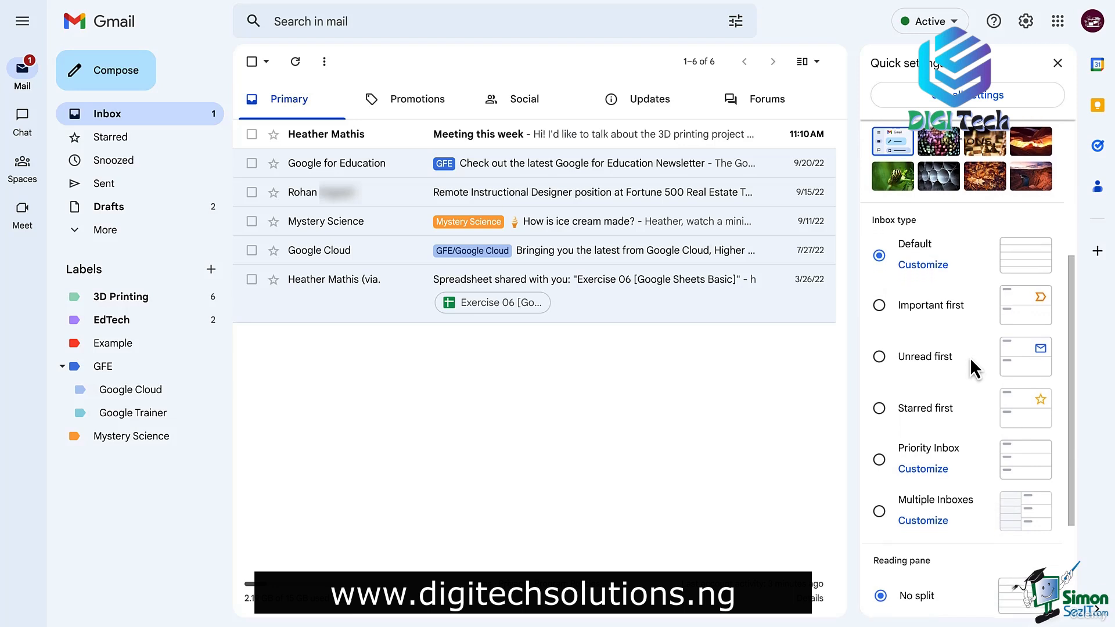
- Open the "Meeting this week" email with the No split reading pane and return to the inbox list
{"action": "scroll", "coordinate": [970, 366], "scroll_direction": "down", "scroll_amount": 1}
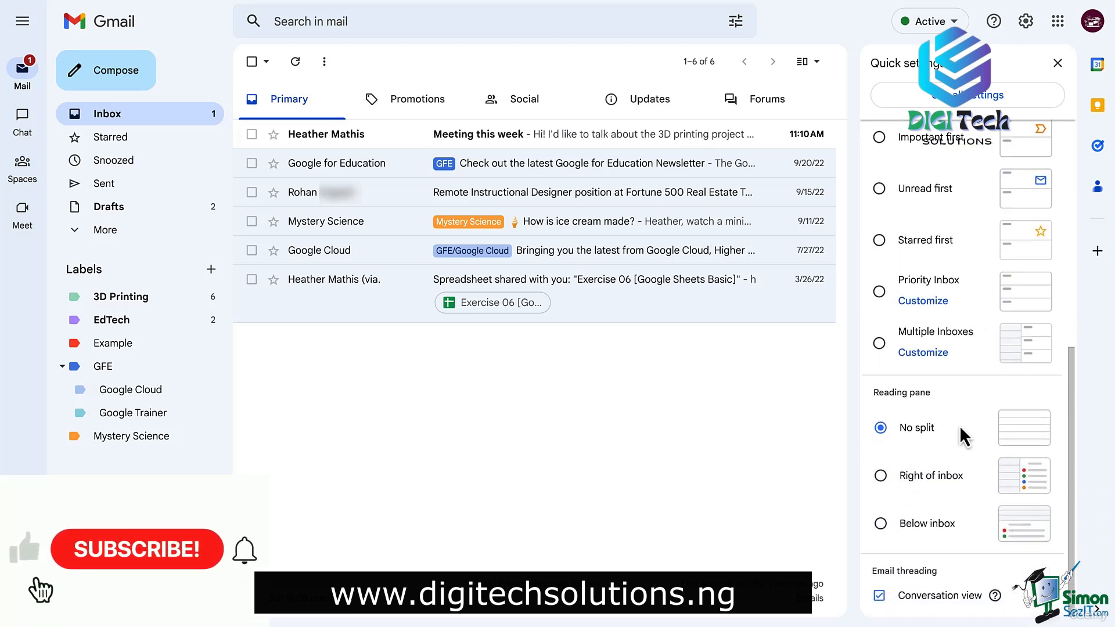
{"action": "left_click", "coordinate": [549, 135]}
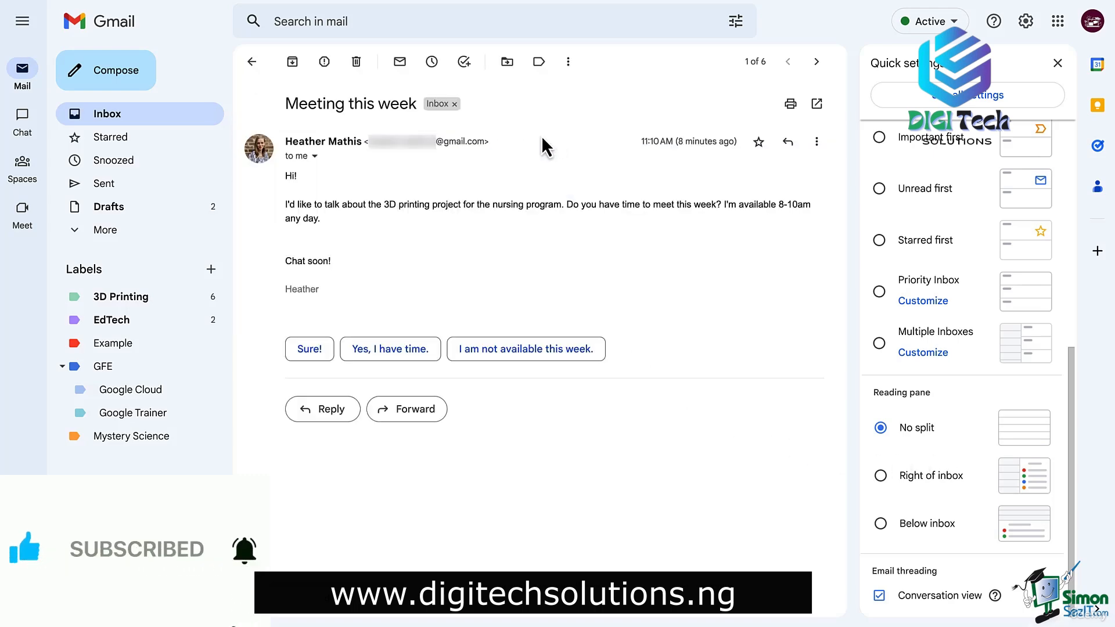
{"action": "left_click", "coordinate": [252, 61]}
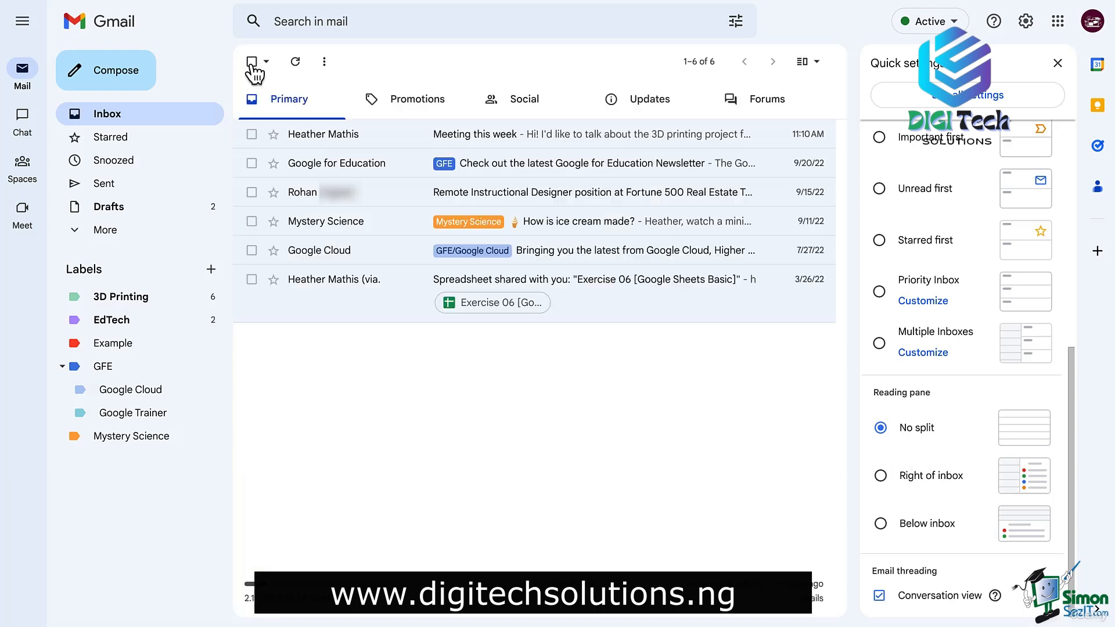
- Try the reading pane to the right of the inbox and below it, and restore No split
{"action": "left_click", "coordinate": [937, 481]}
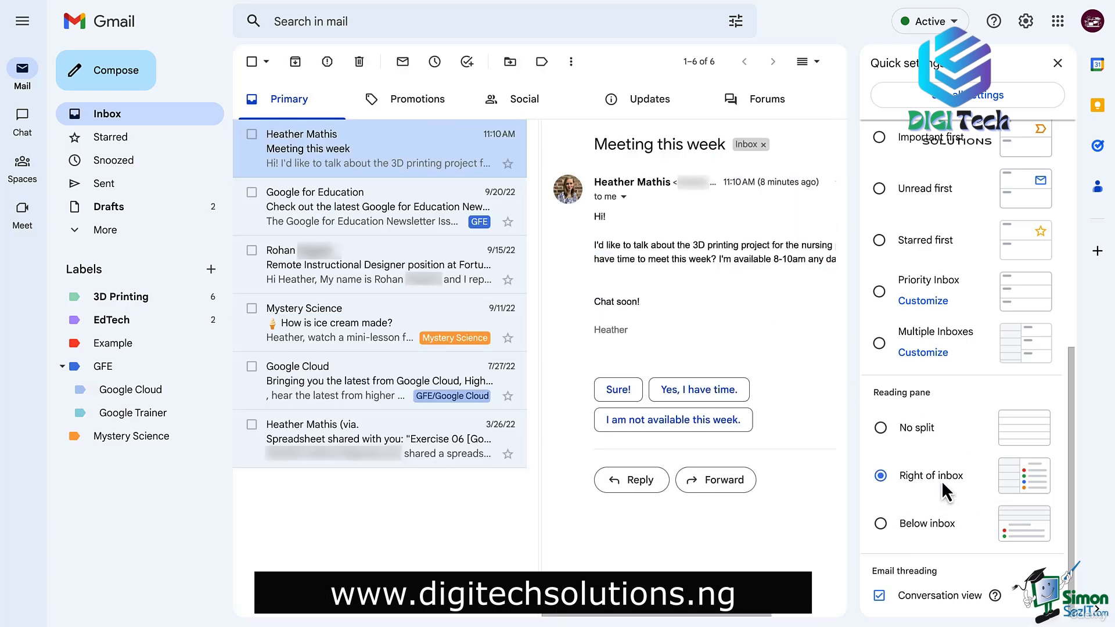
{"action": "left_click", "coordinate": [933, 524]}
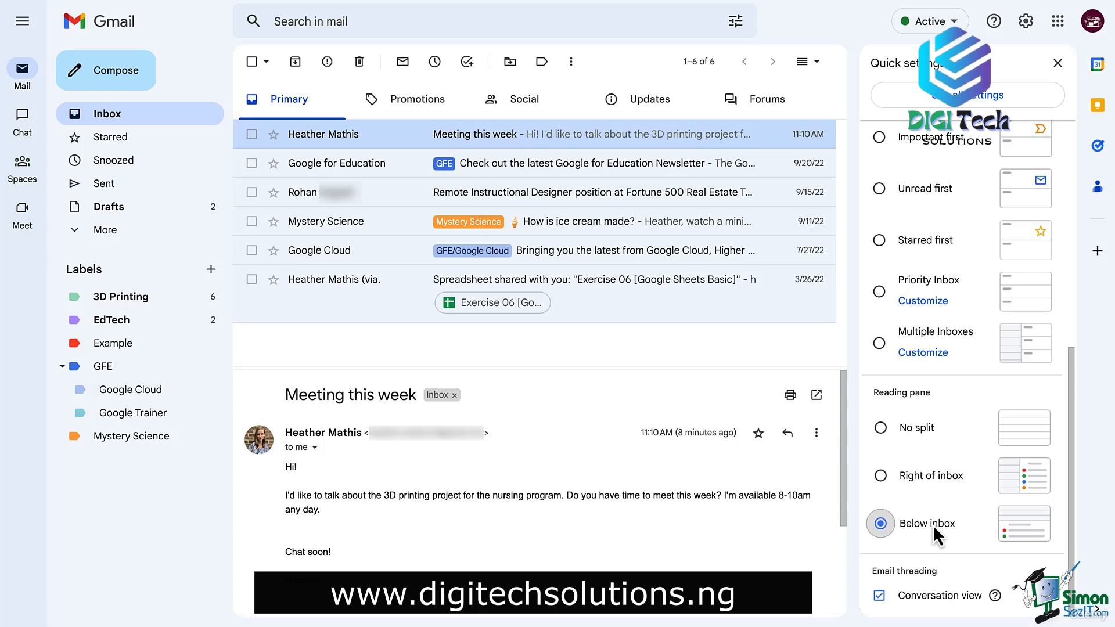
{"action": "left_click", "coordinate": [931, 475]}
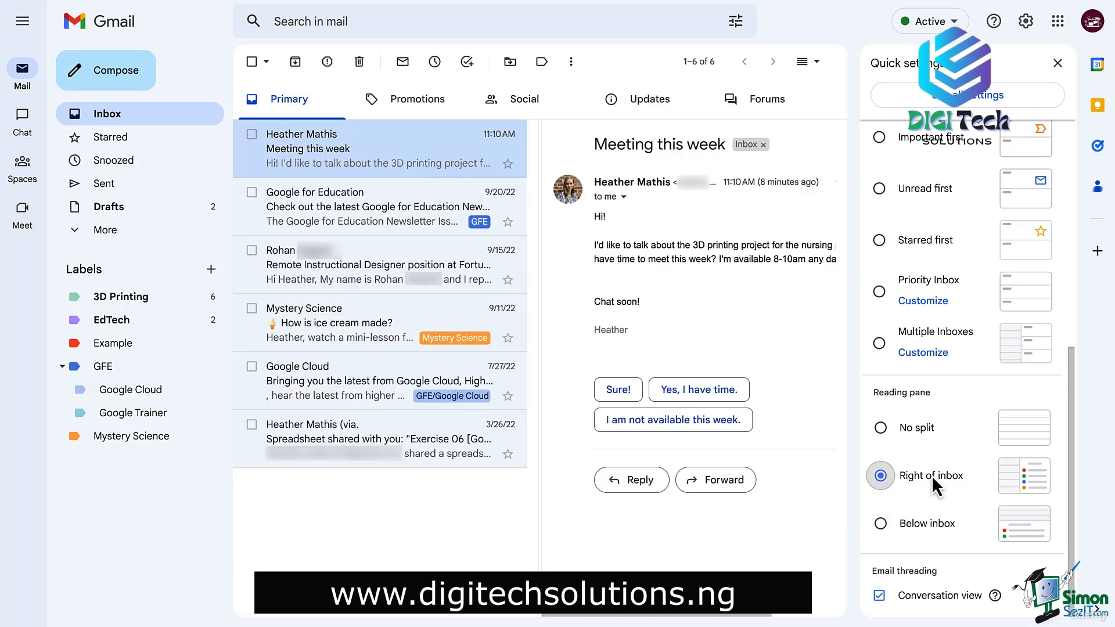
{"action": "left_click", "coordinate": [918, 430]}
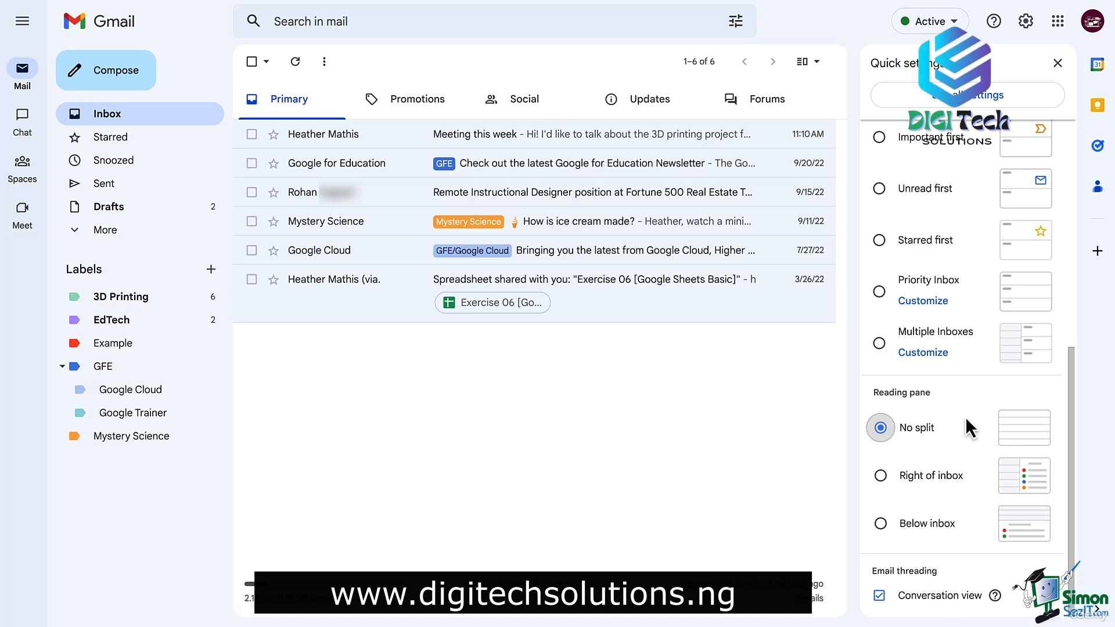
- Open the full settings and set the Undo Send cancellation period to 30 seconds
{"action": "scroll", "coordinate": [951, 177], "scroll_direction": "up", "scroll_amount": 10}
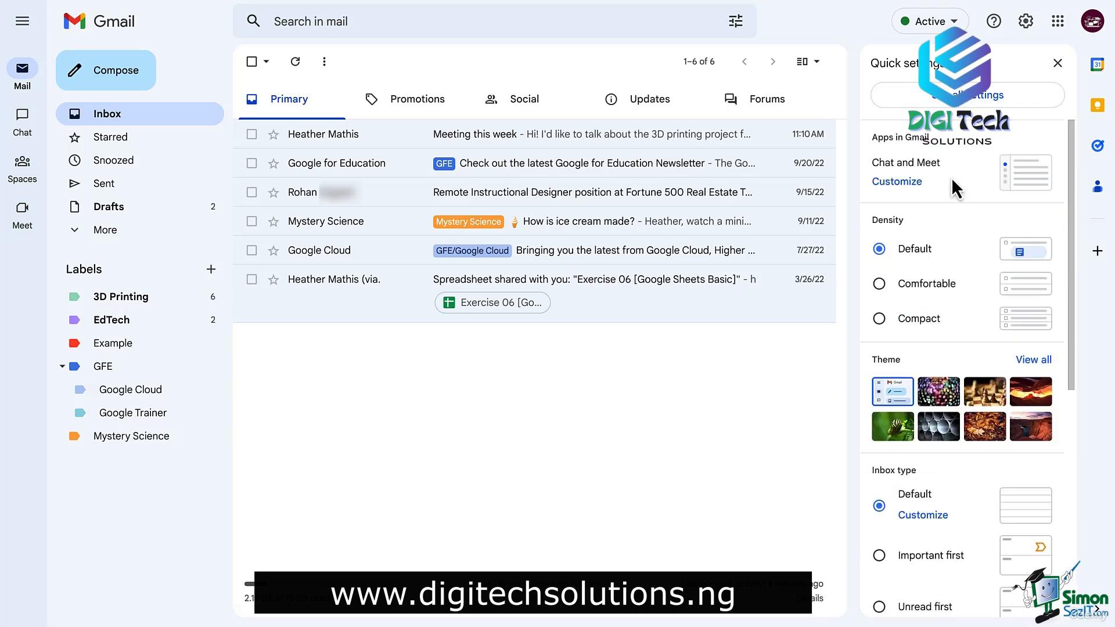
{"action": "left_click", "coordinate": [964, 99]}
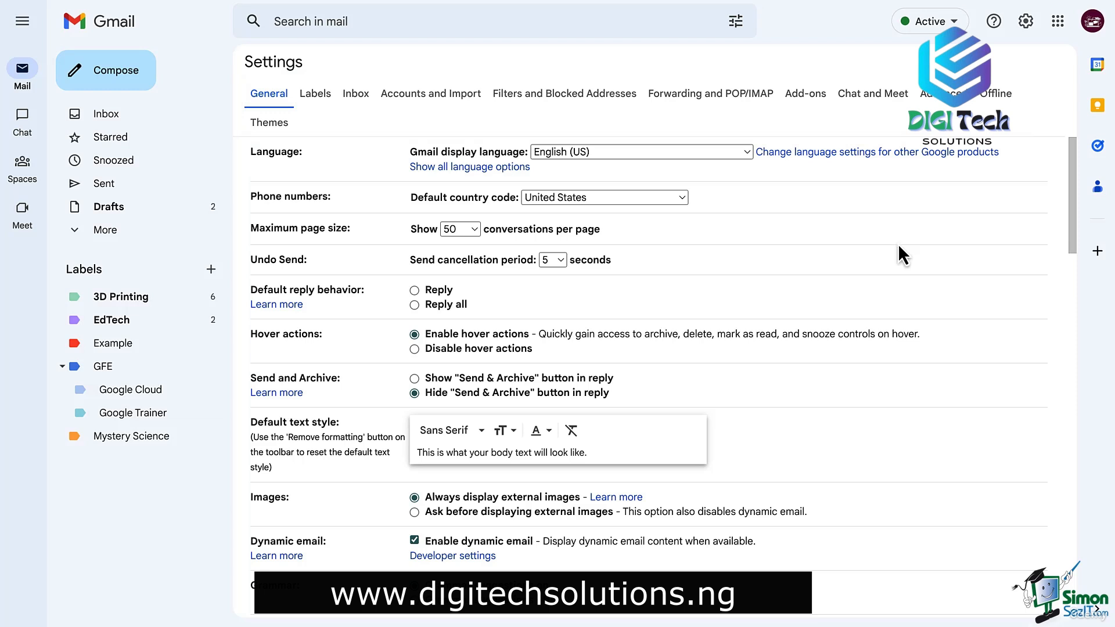
{"action": "left_click", "coordinate": [473, 230]}
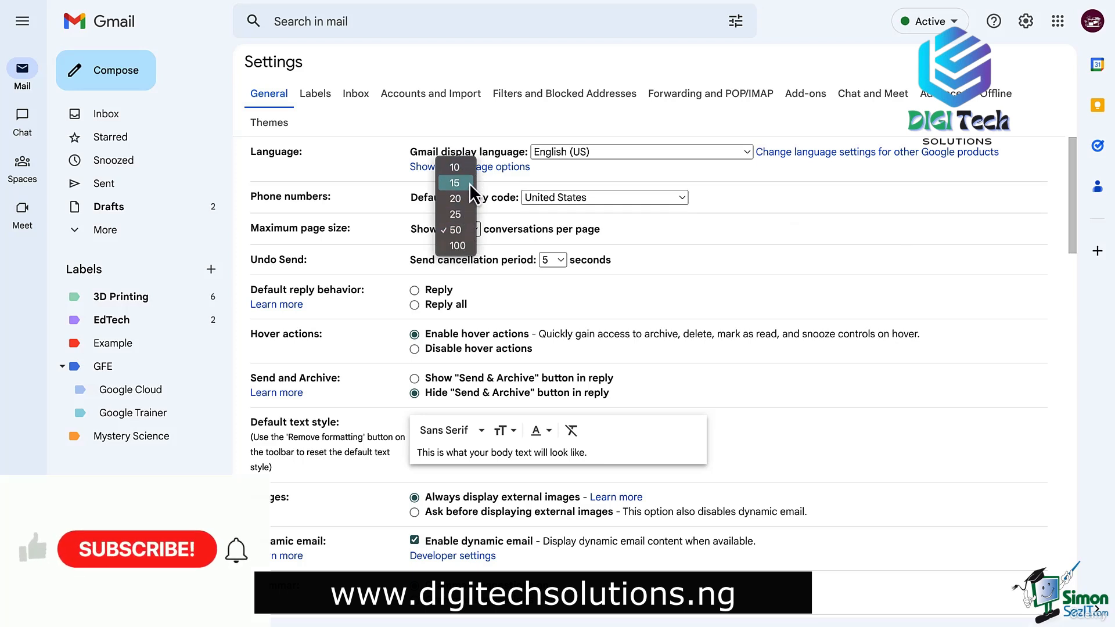
{"action": "left_click", "coordinate": [371, 245]}
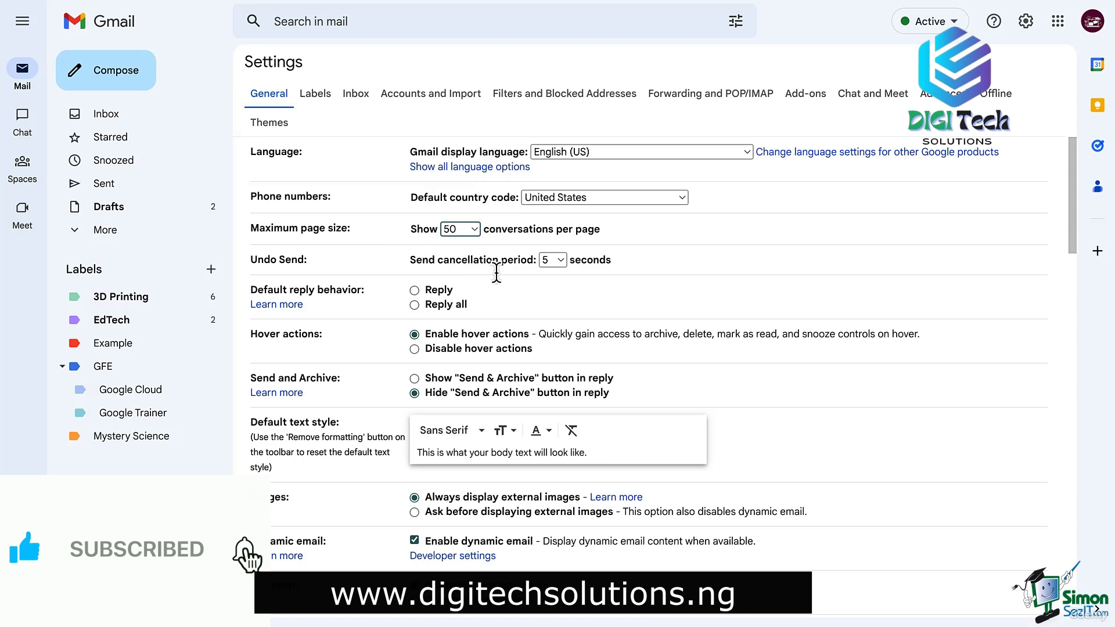
{"action": "left_click", "coordinate": [558, 261]}
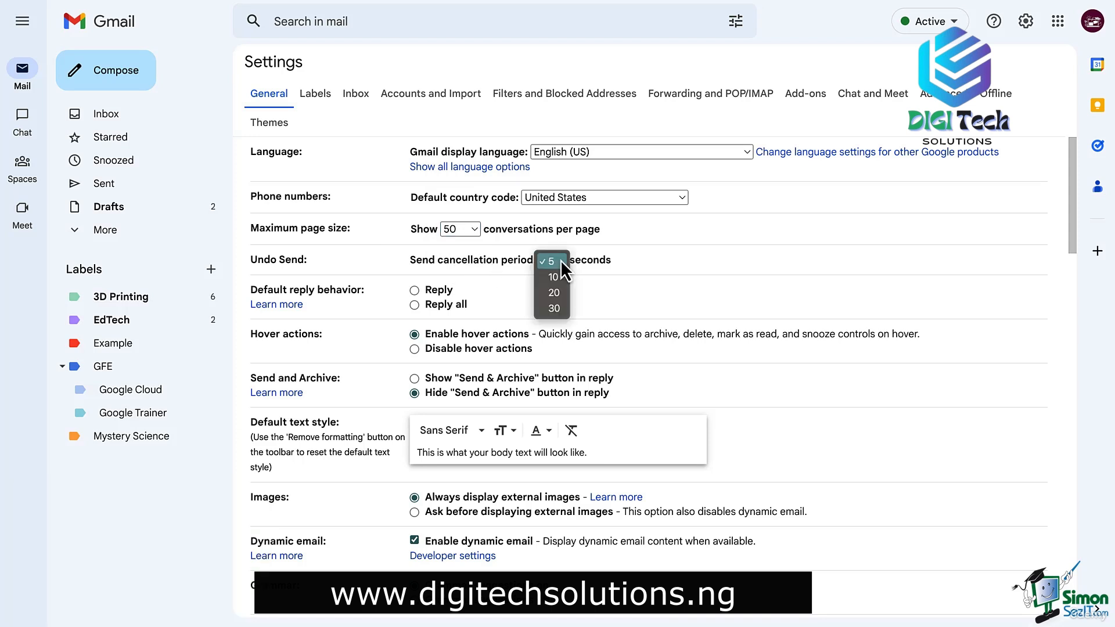
{"action": "left_click", "coordinate": [559, 305]}
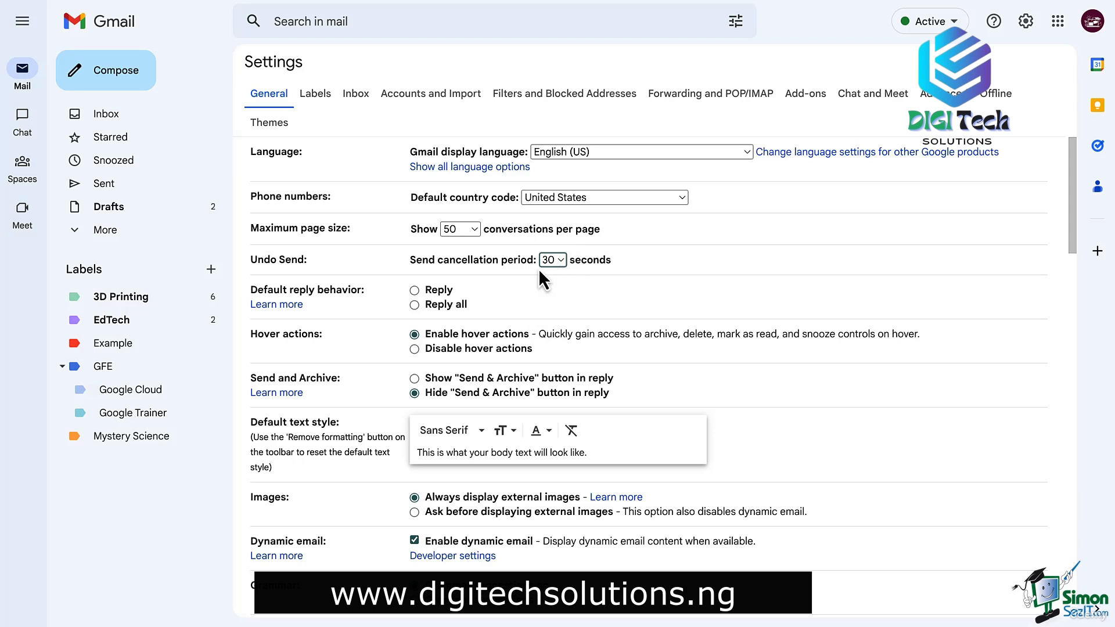
- Set the default reply behavior to Reply and save the settings changes
{"action": "left_click", "coordinate": [413, 291]}
{"action": "scroll", "coordinate": [476, 334], "scroll_direction": "down", "scroll_amount": 20}
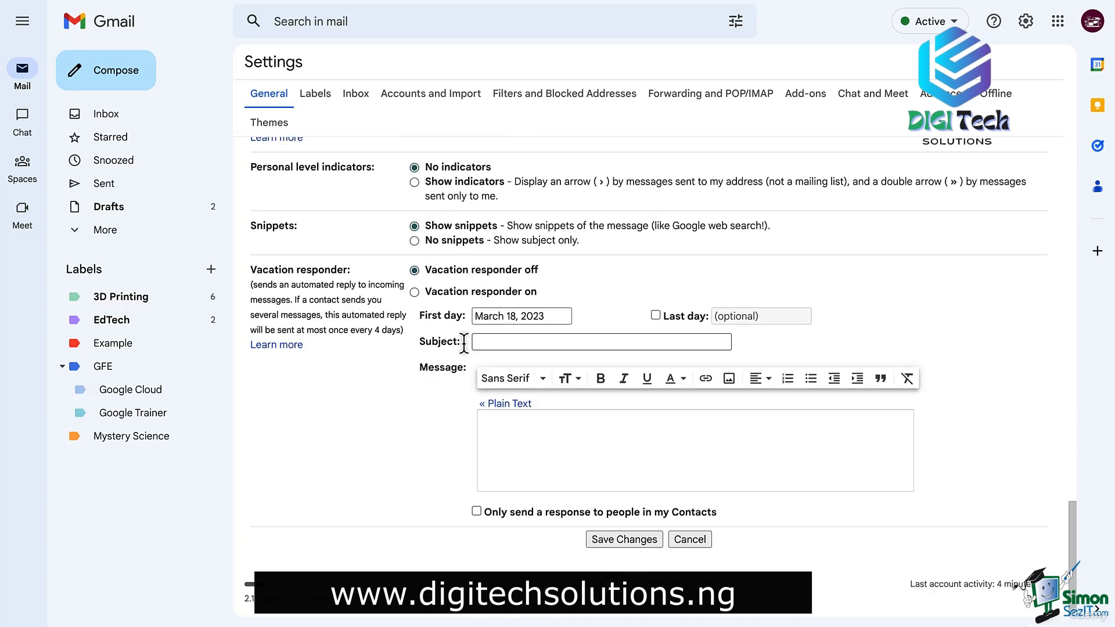
{"action": "left_click", "coordinate": [630, 545]}
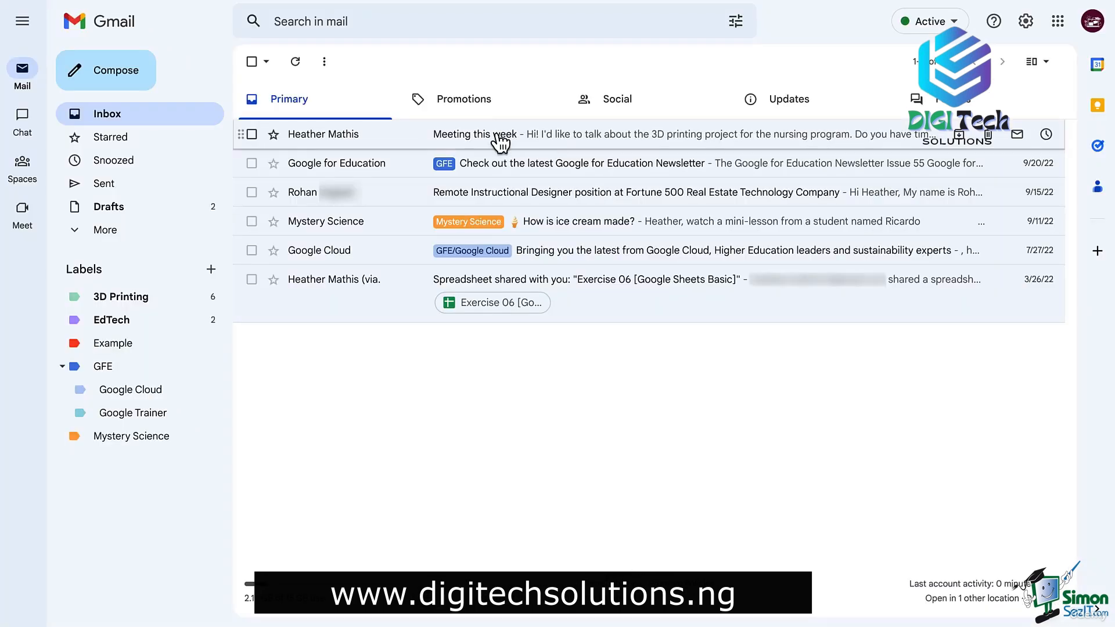
- Reply to the "Meeting this week" email with "Hi!" and "Yes I can meet on Tuesday morning at 9am." and send it
{"action": "left_click", "coordinate": [497, 140]}
{"action": "left_click", "coordinate": [326, 400]}
{"action": "type", "text": "Hi!"}
{"action": "key", "text": "Return"}
{"action": "key", "text": "Return"}
{"action": "type", "text": "Yes I can meet on Tuesday morning at 9am."}
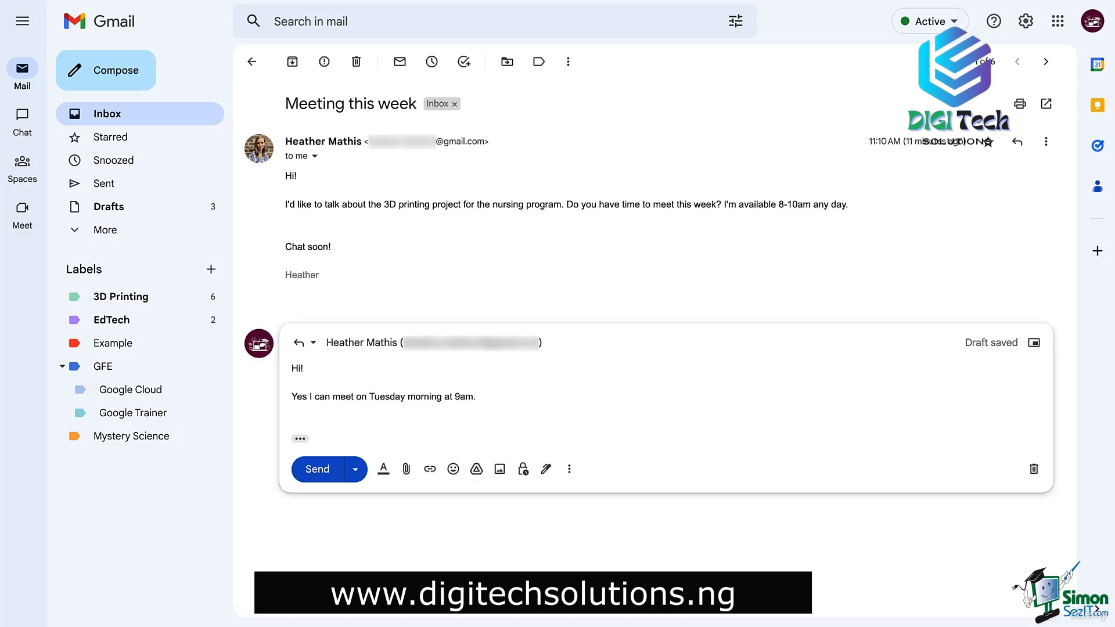
{"action": "left_click", "coordinate": [318, 470]}
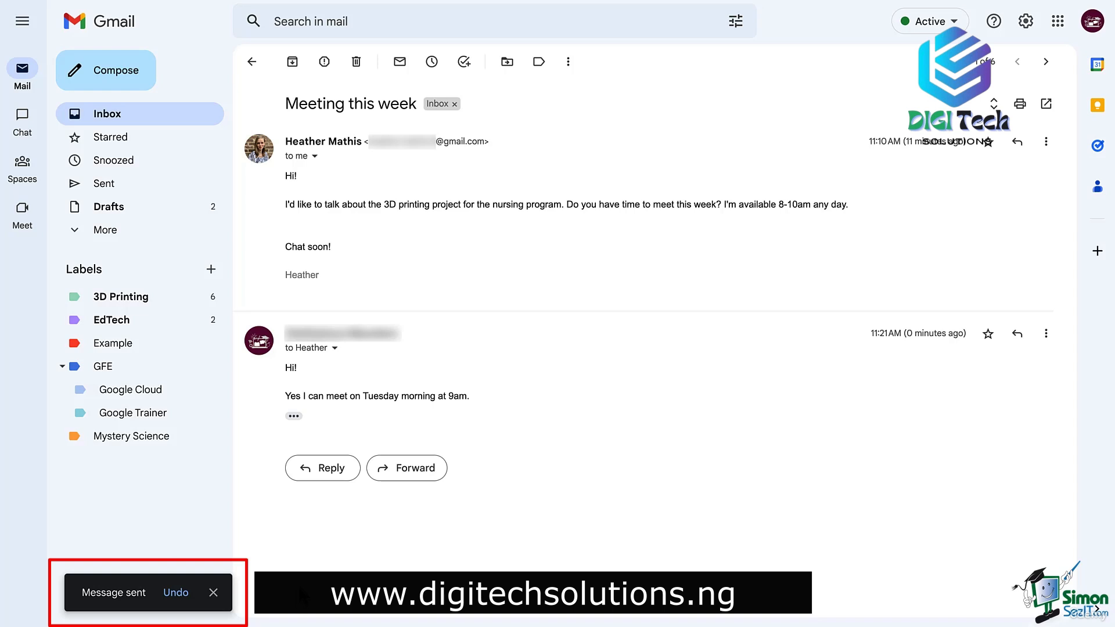
- Undo sending the reply, change the meeting time to 9:30am, and send it again
{"action": "left_click", "coordinate": [174, 593]}
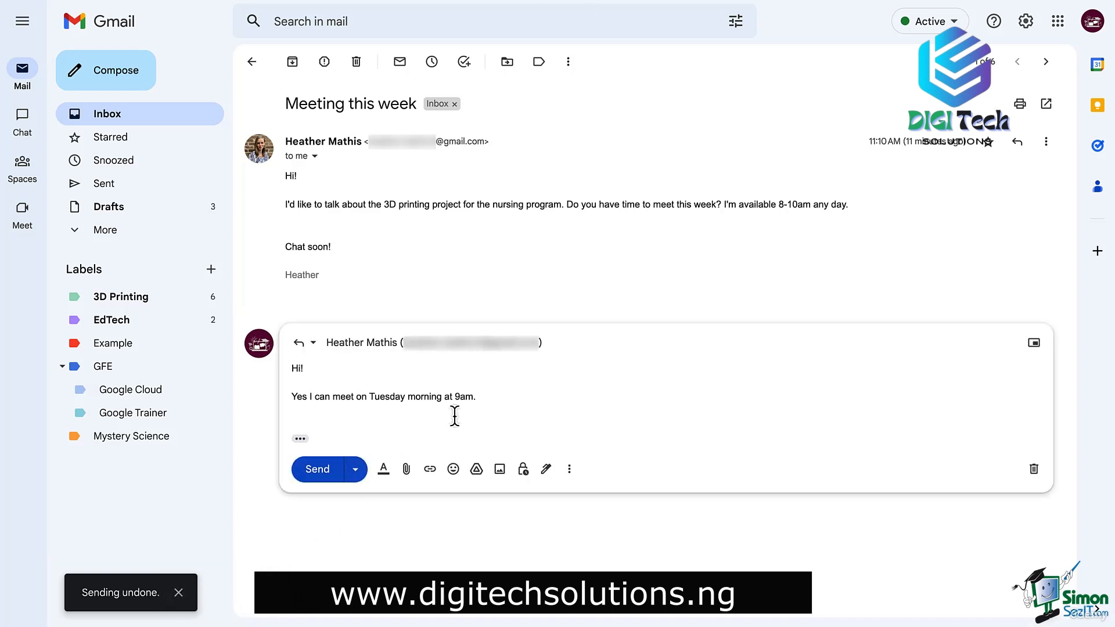
{"action": "left_click", "coordinate": [463, 397]}
{"action": "type", "text": ":30"}
{"action": "left_click", "coordinate": [321, 472]}
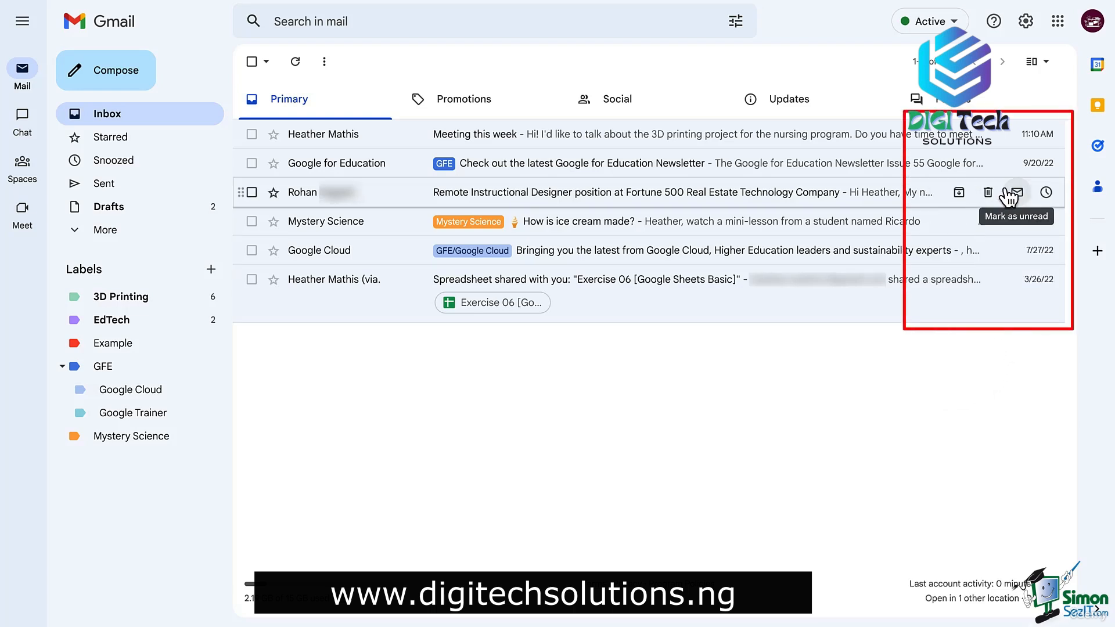
- Mark the "Meeting this week" conversation in the inbox as unread
{"action": "left_click", "coordinate": [1022, 138]}
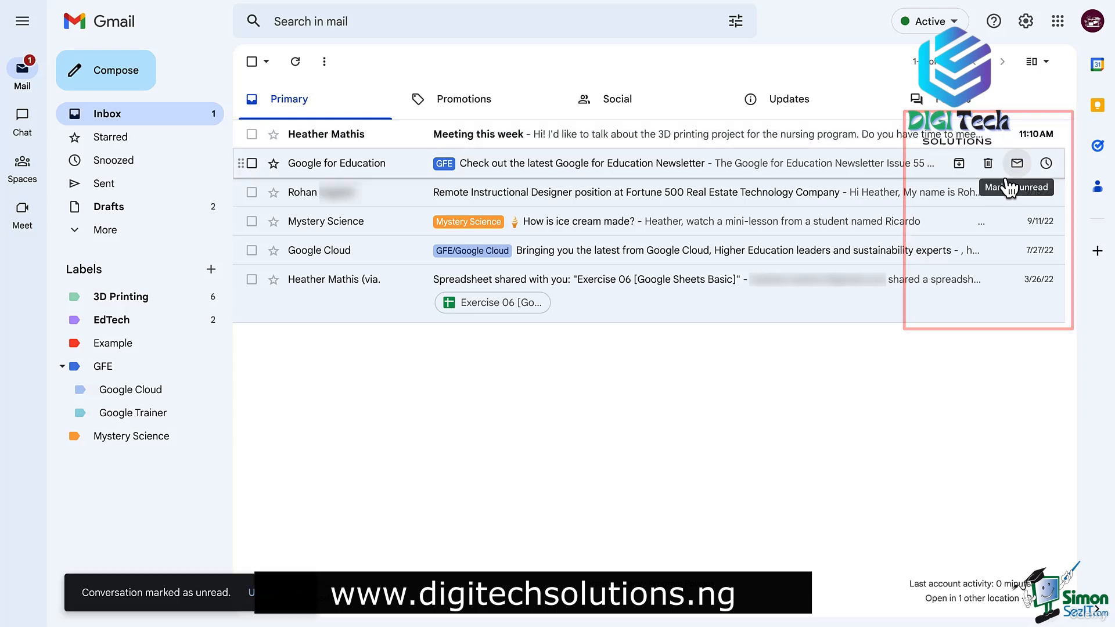
- In the Promotions category, delete the TechSmith ad and the Google "Security alert" email
{"action": "left_click", "coordinate": [478, 105]}
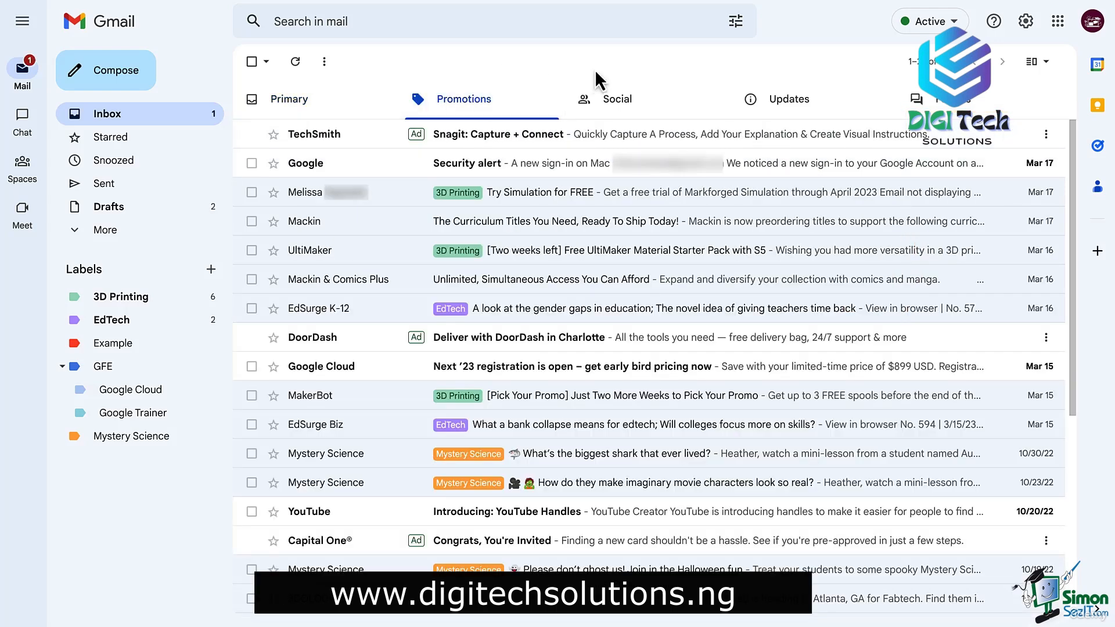
{"action": "left_click", "coordinate": [1020, 138]}
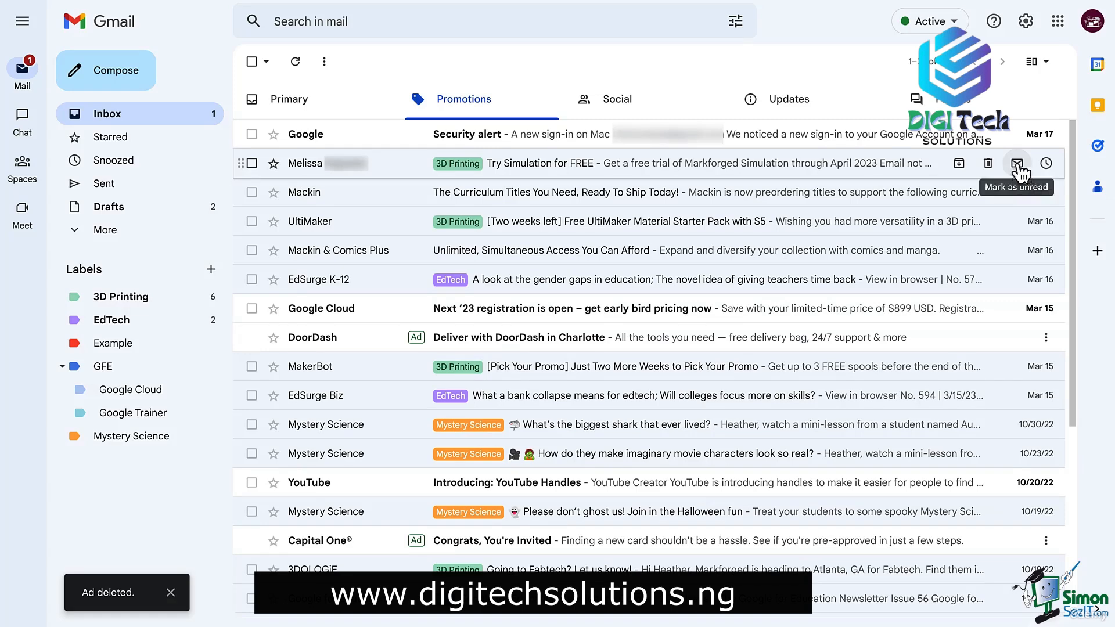
{"action": "left_click", "coordinate": [1017, 142]}
{"action": "left_click", "coordinate": [988, 142]}
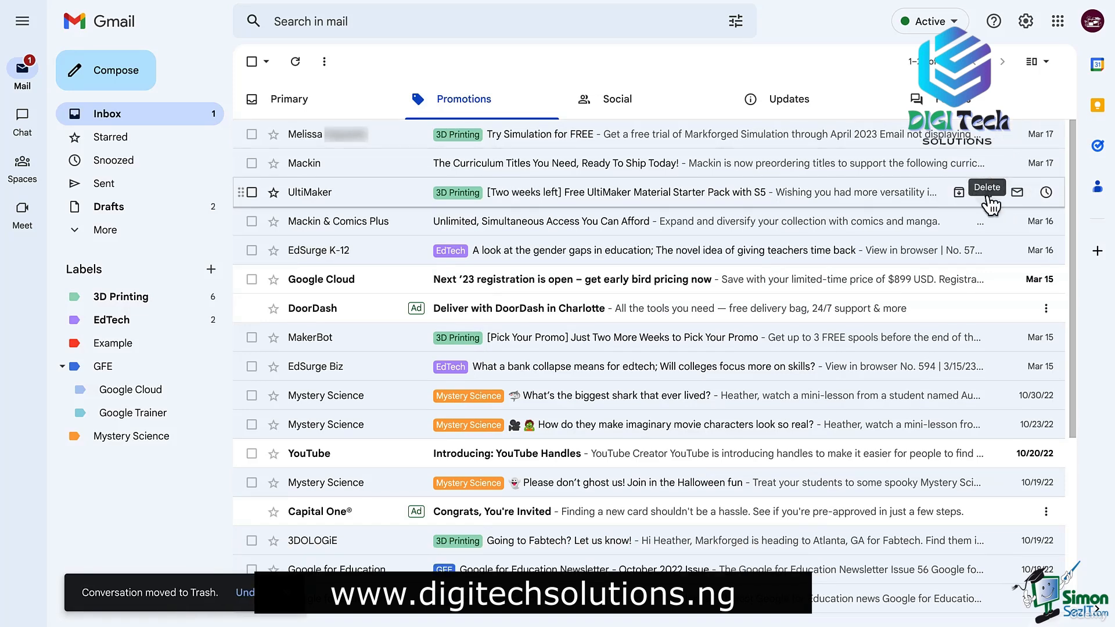
- Mark the Google Cloud "Next '23" and YouTube Handles emails as read and delete the DoorDash and Capital One ads
{"action": "left_click", "coordinate": [1017, 279]}
{"action": "left_click", "coordinate": [1017, 308]}
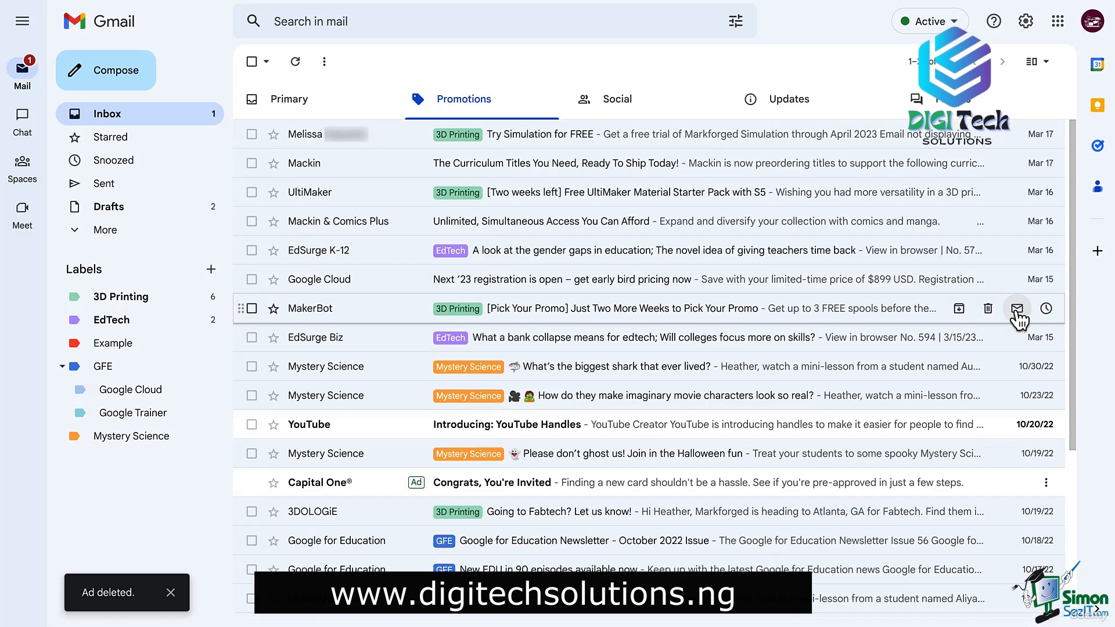
{"action": "left_click", "coordinate": [1017, 424]}
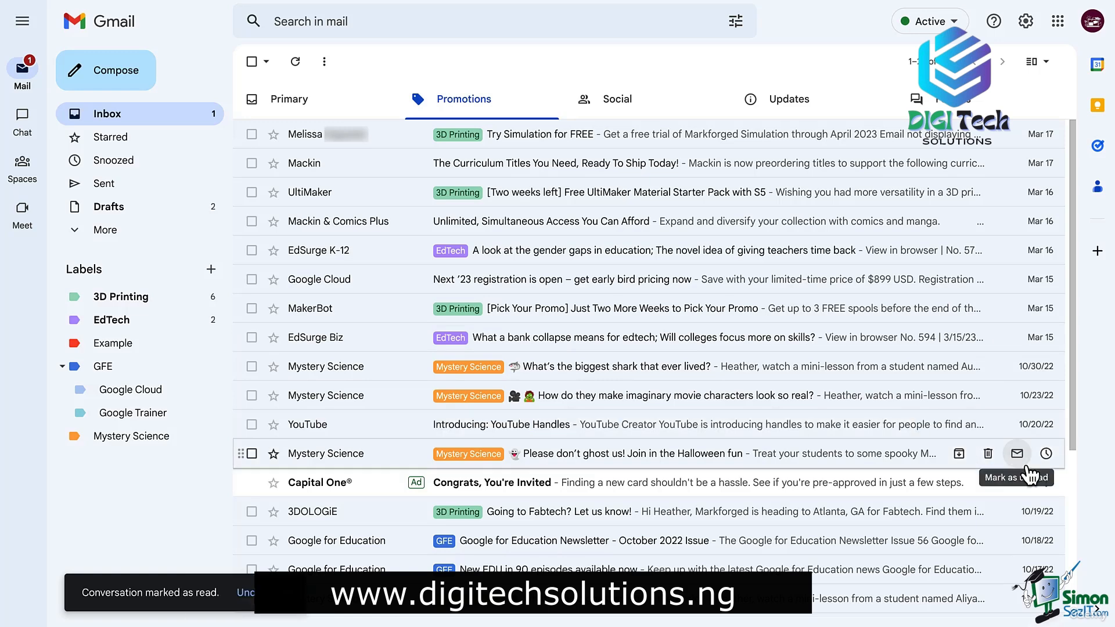
{"action": "left_click", "coordinate": [1017, 486]}
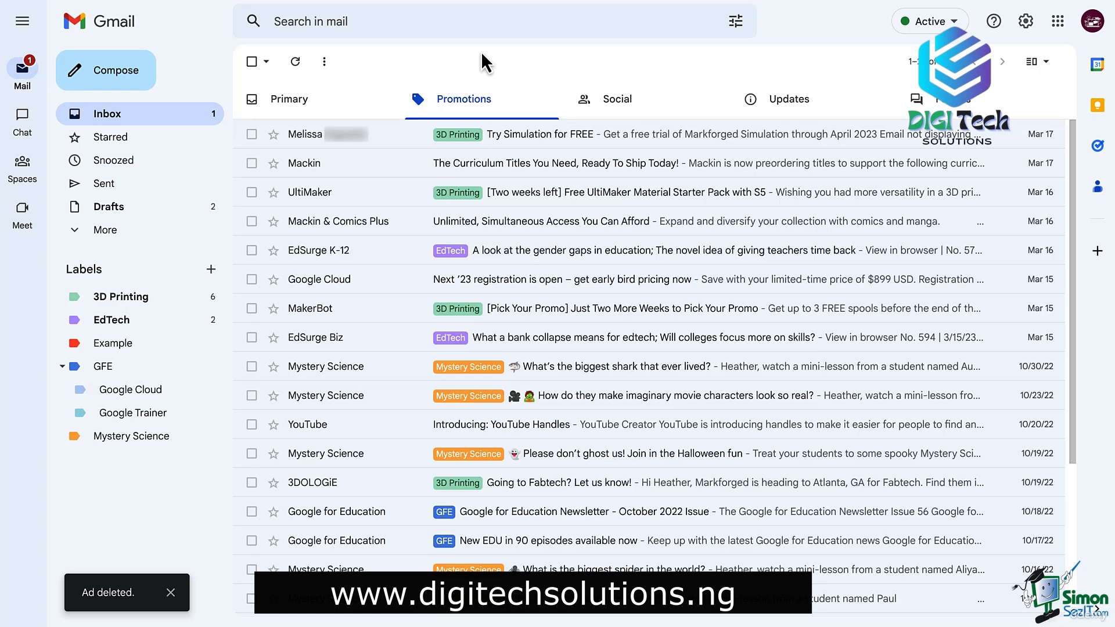
- Open the Google for Education newsletter from the Primary category and archive it
{"action": "left_click", "coordinate": [323, 105]}
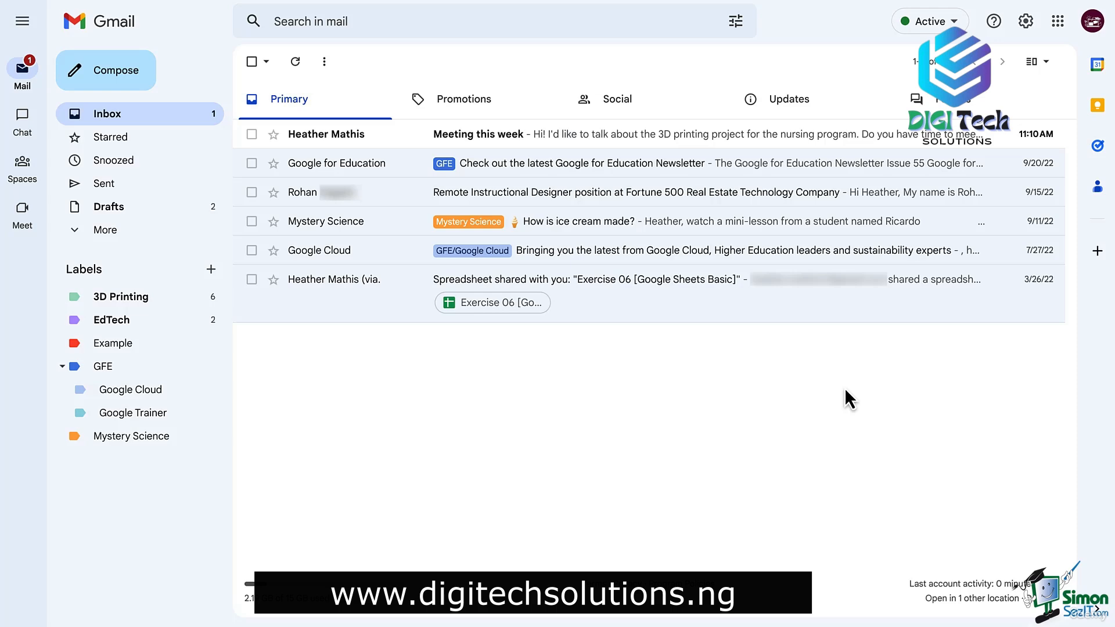
{"action": "left_click", "coordinate": [566, 164]}
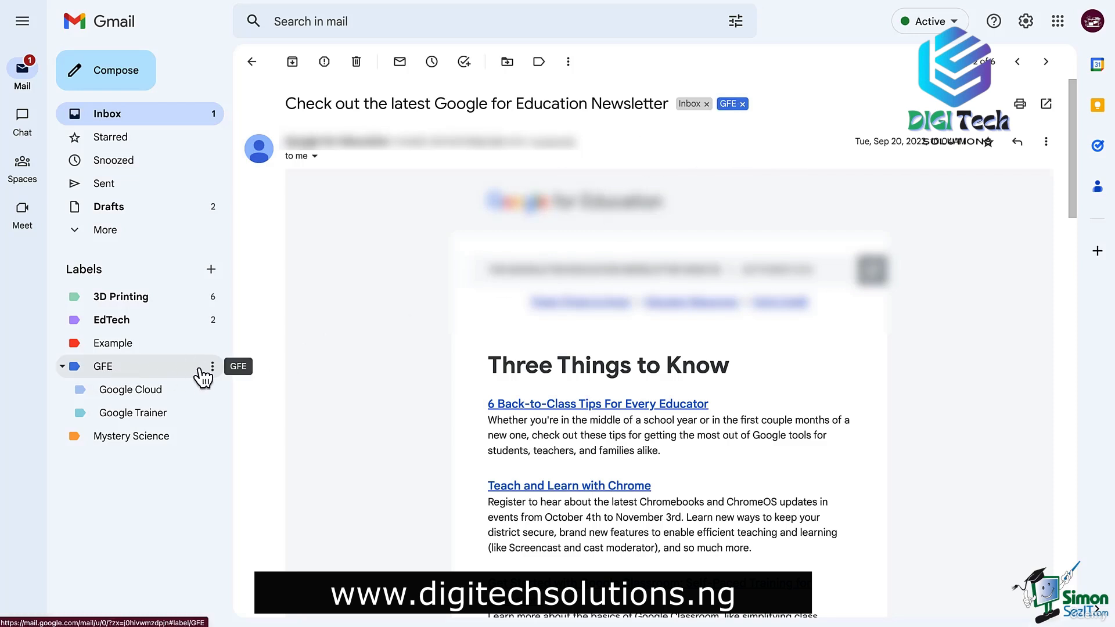
{"action": "left_click", "coordinate": [293, 65]}
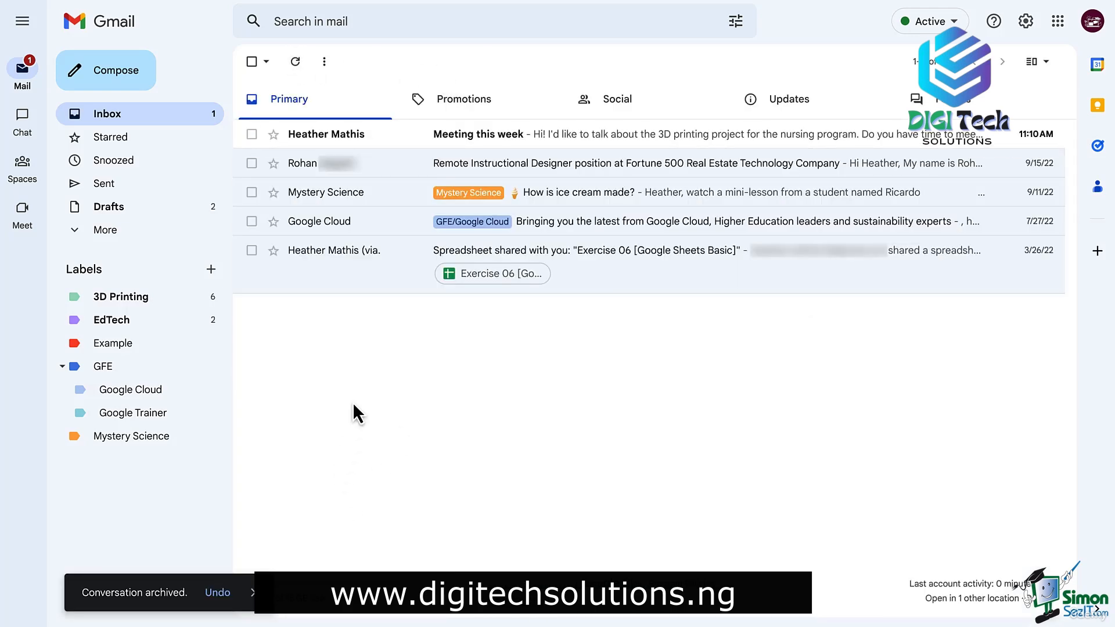
- Look for the archived newsletter under the GFE label, and locate All Mail in the expanded folder list
{"action": "left_click", "coordinate": [105, 371]}
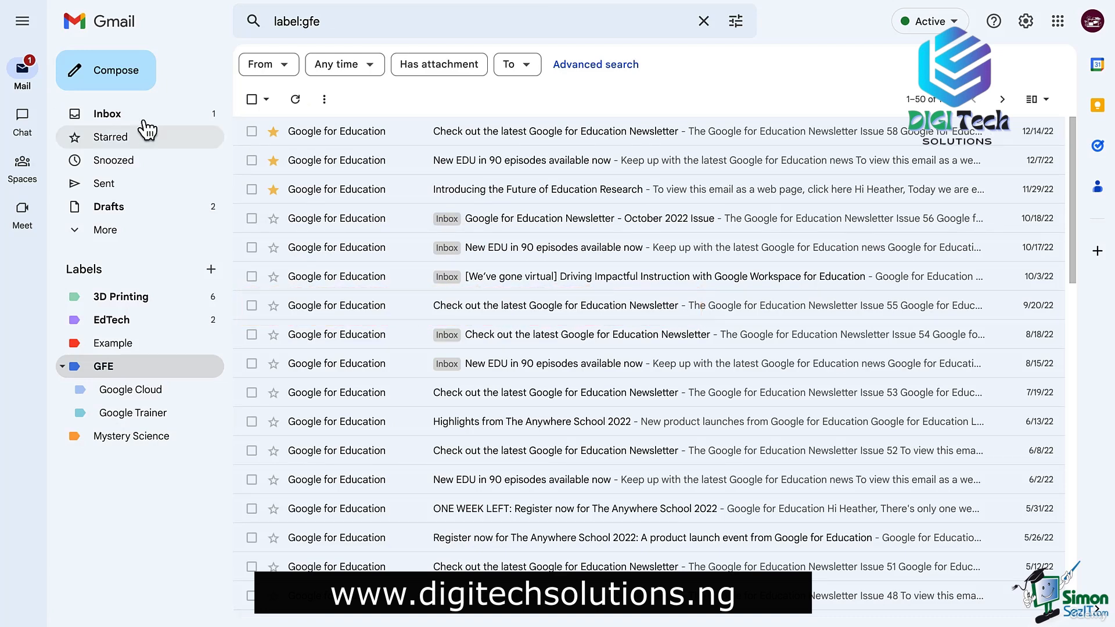
{"action": "left_click", "coordinate": [115, 114]}
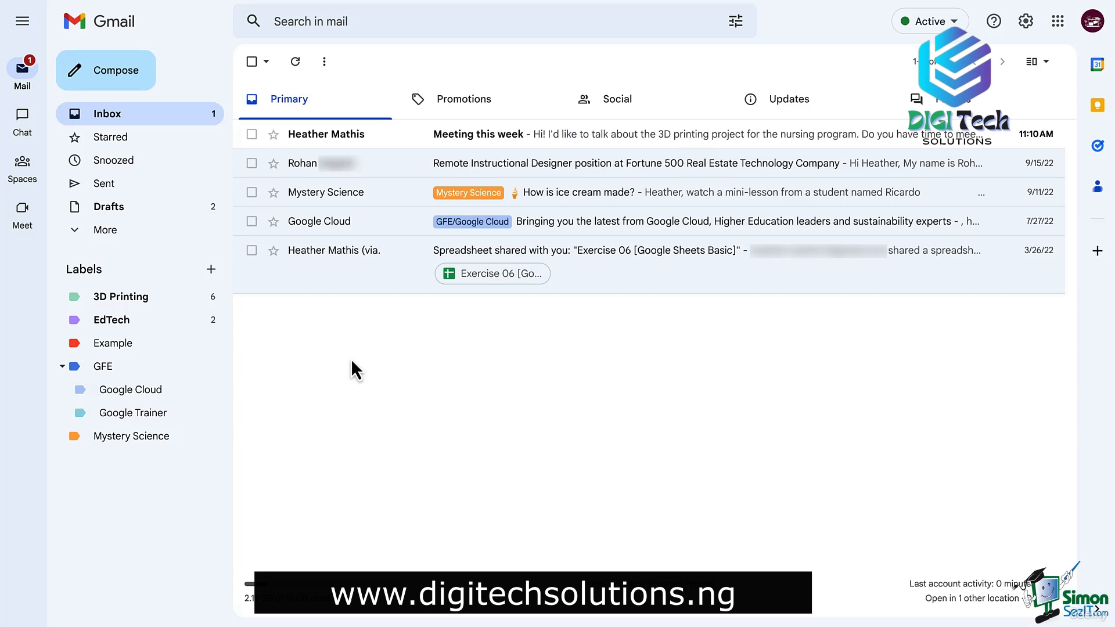
{"action": "left_click", "coordinate": [103, 232]}
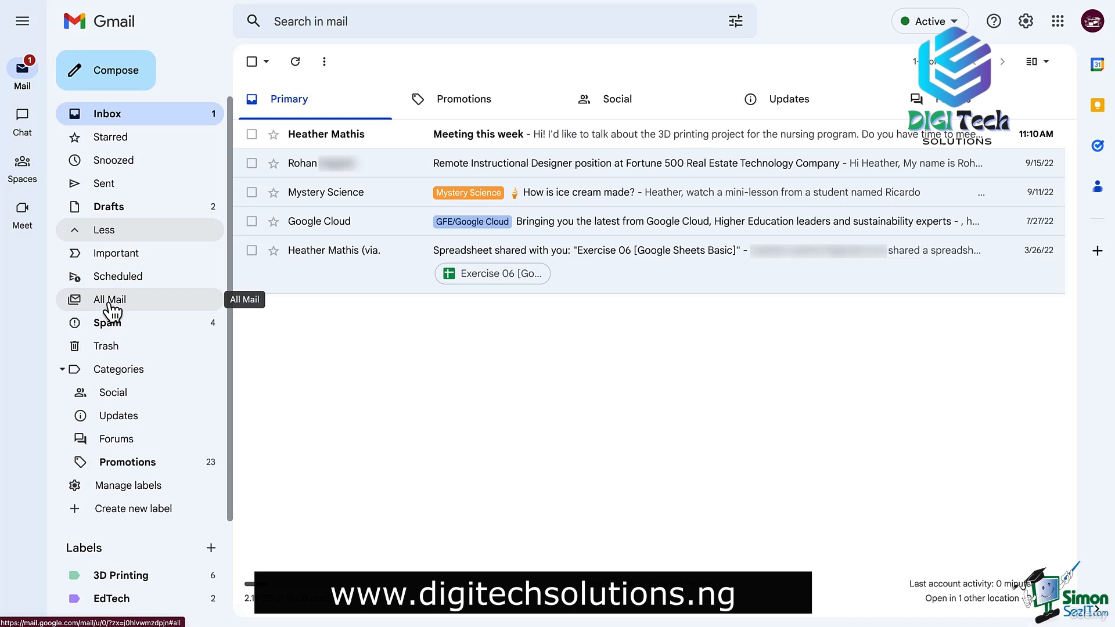
{"action": "left_click", "coordinate": [82, 233]}
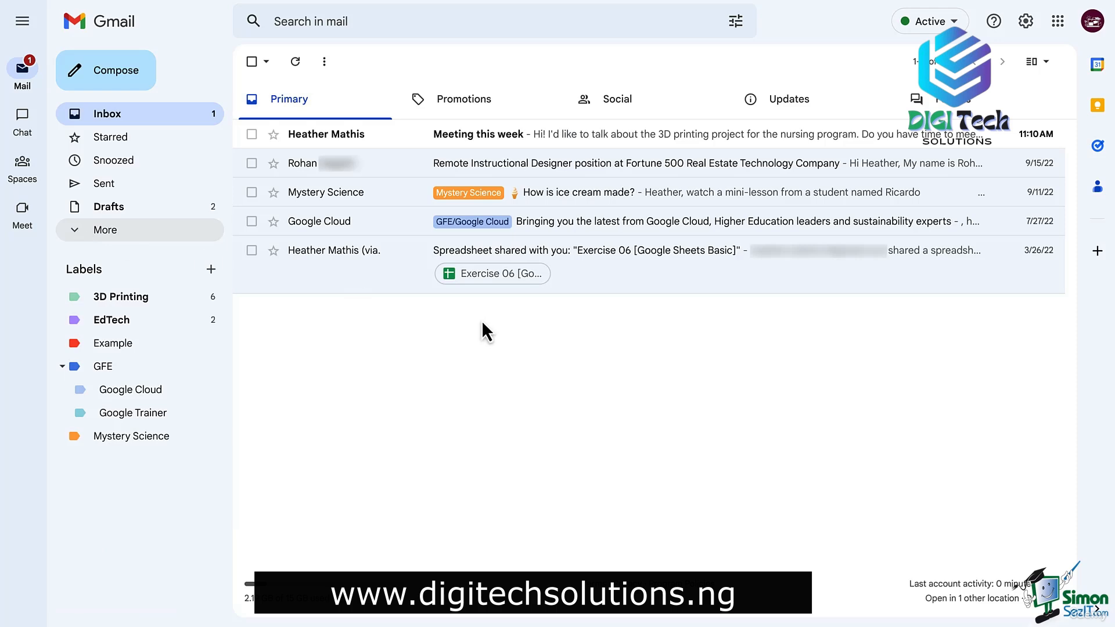
- Archive the Mackin & Comics Plus email in the Promotions category
{"action": "left_click", "coordinate": [471, 103]}
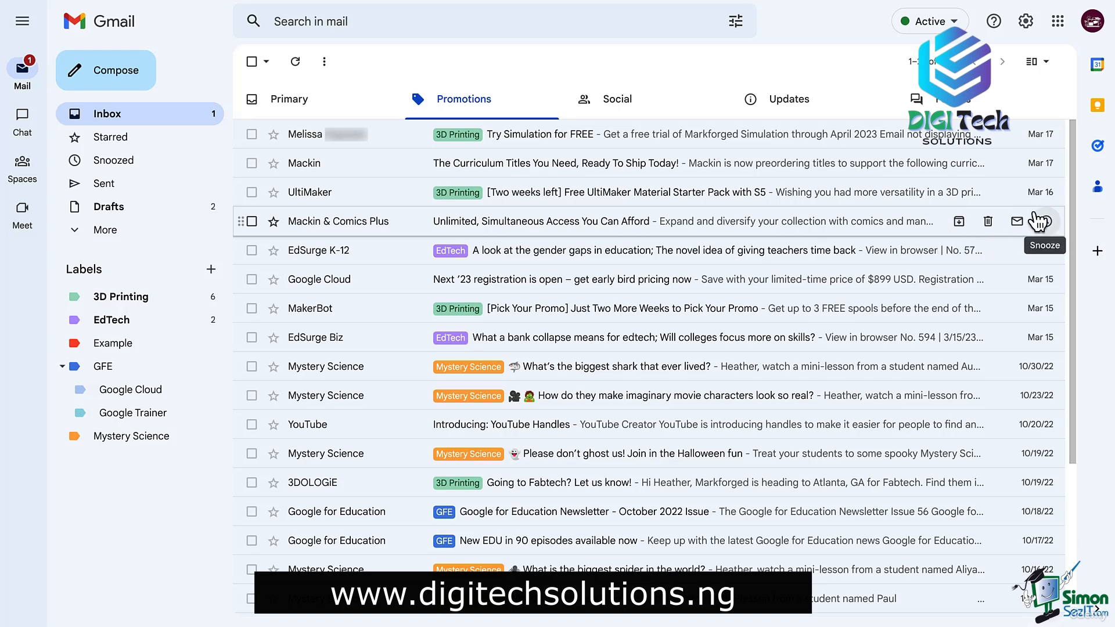
{"action": "left_click", "coordinate": [964, 228]}
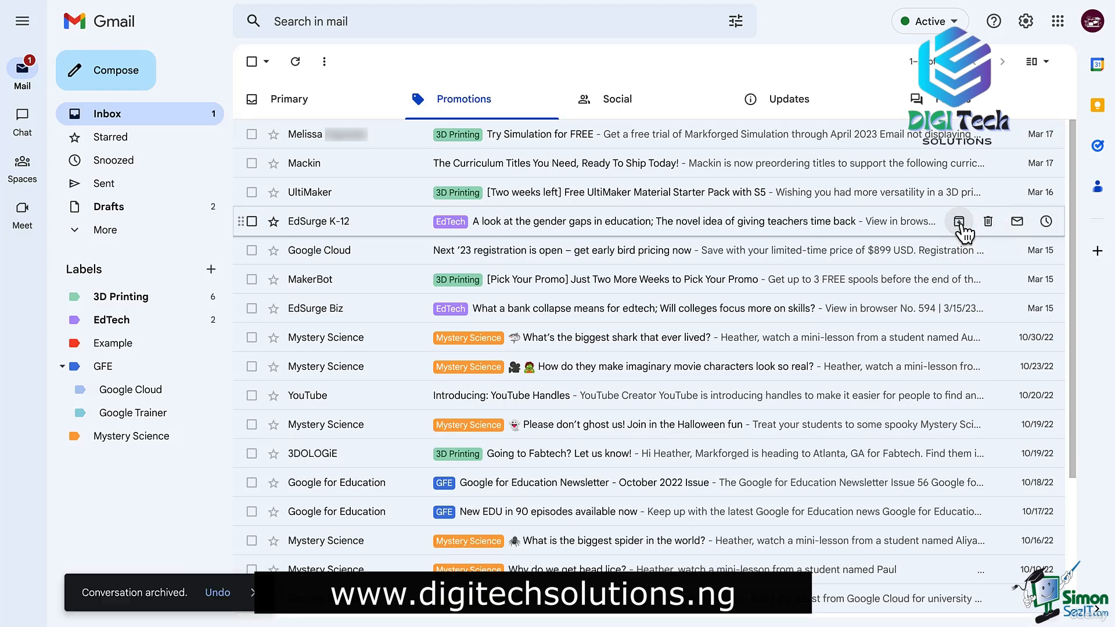
- Archive the Google Cloud "Next '23" email and the Mystery Science "Please don't ghost us!" email in the Promotions category
{"action": "left_click", "coordinate": [959, 251]}
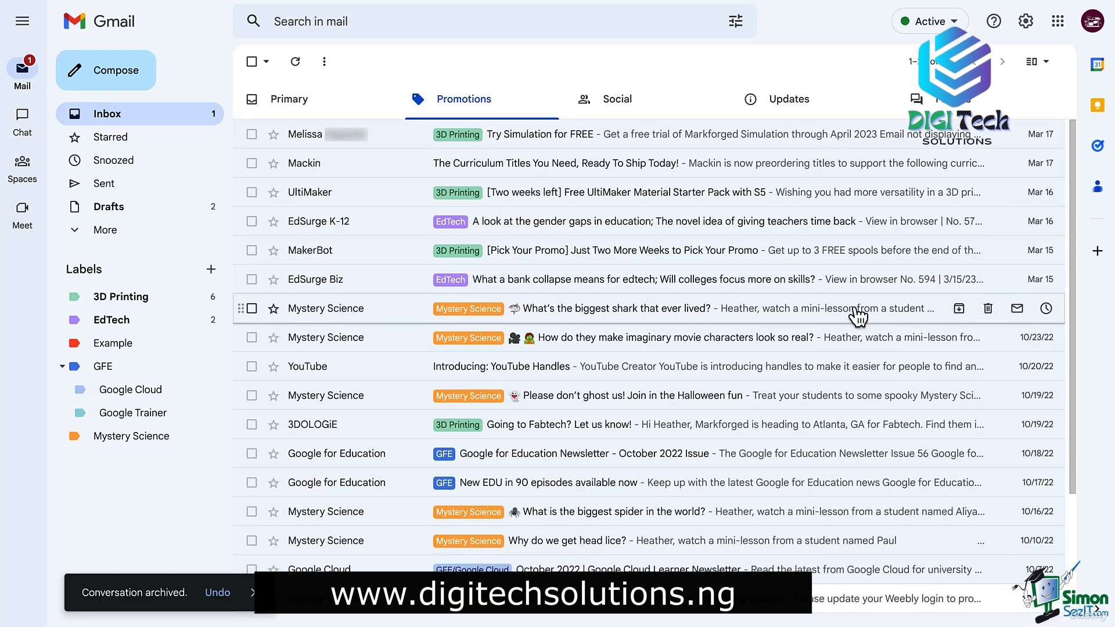
{"action": "scroll", "coordinate": [854, 309], "scroll_direction": "down", "scroll_amount": 1}
{"action": "scroll", "coordinate": [854, 309], "scroll_direction": "up", "scroll_amount": 1}
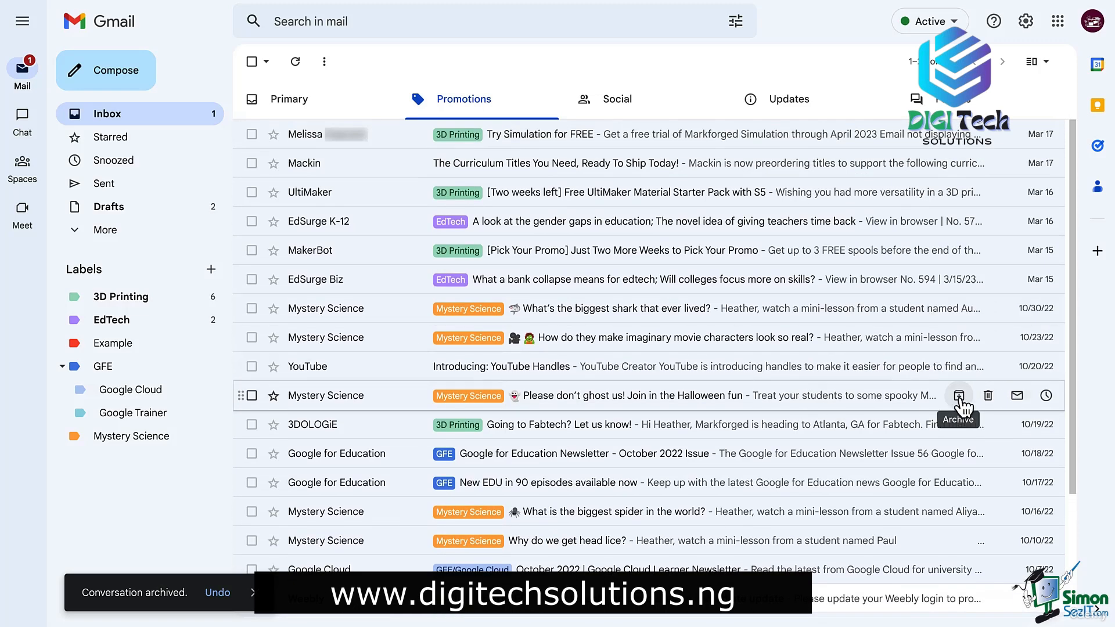
{"action": "left_click", "coordinate": [959, 397]}
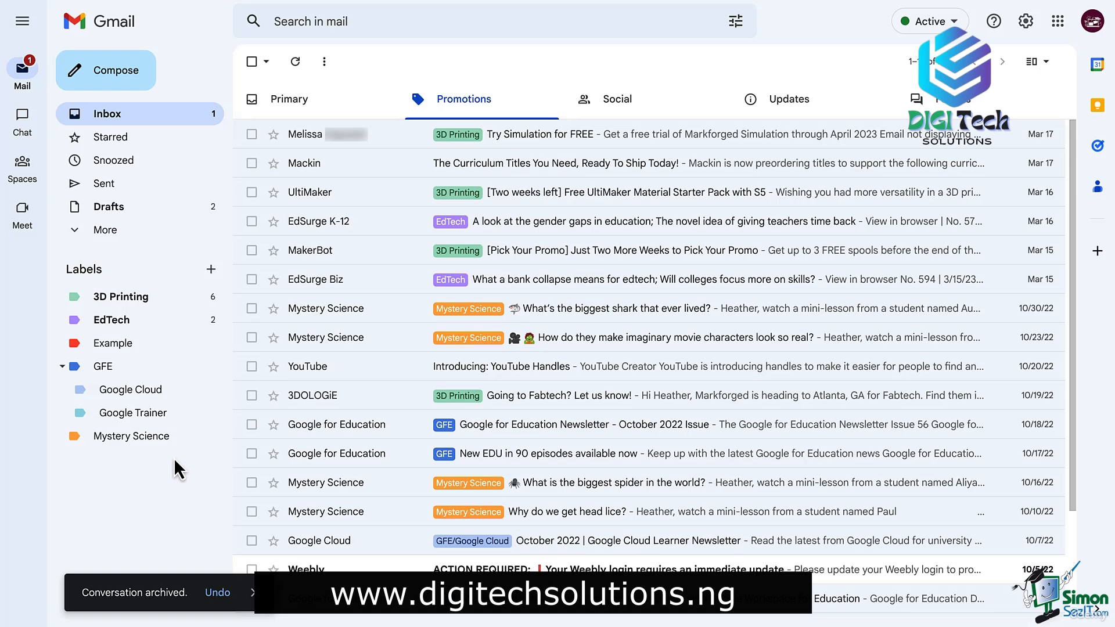
- Return to the Primary category, set Send and Archive to show its button in replies in the General settings, and save the changes
{"action": "left_click", "coordinate": [314, 103]}
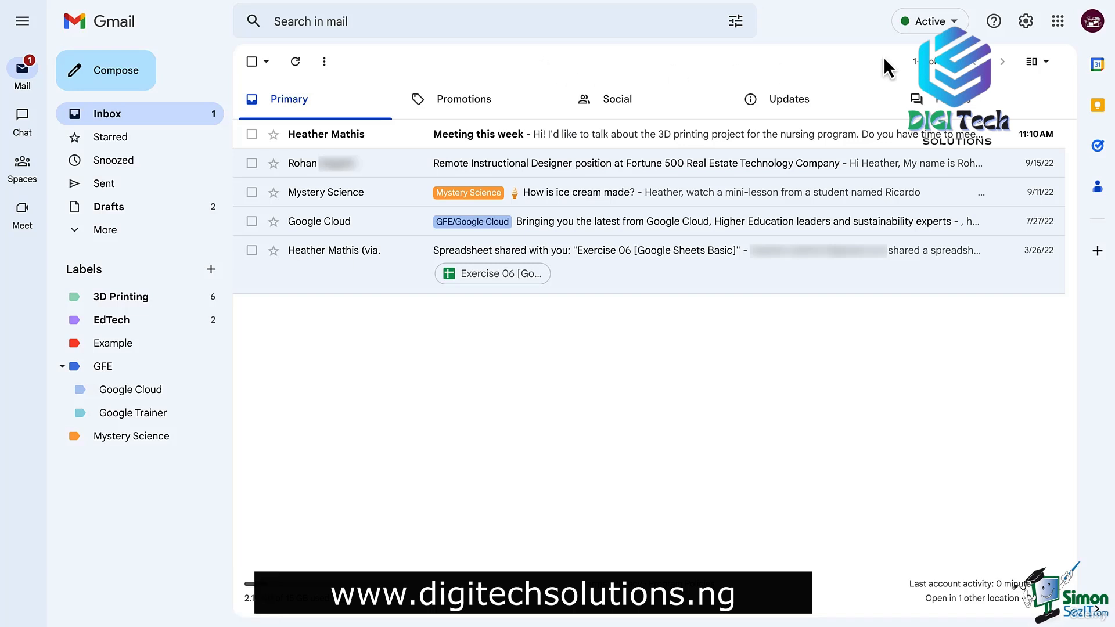
{"action": "left_click", "coordinate": [1026, 24]}
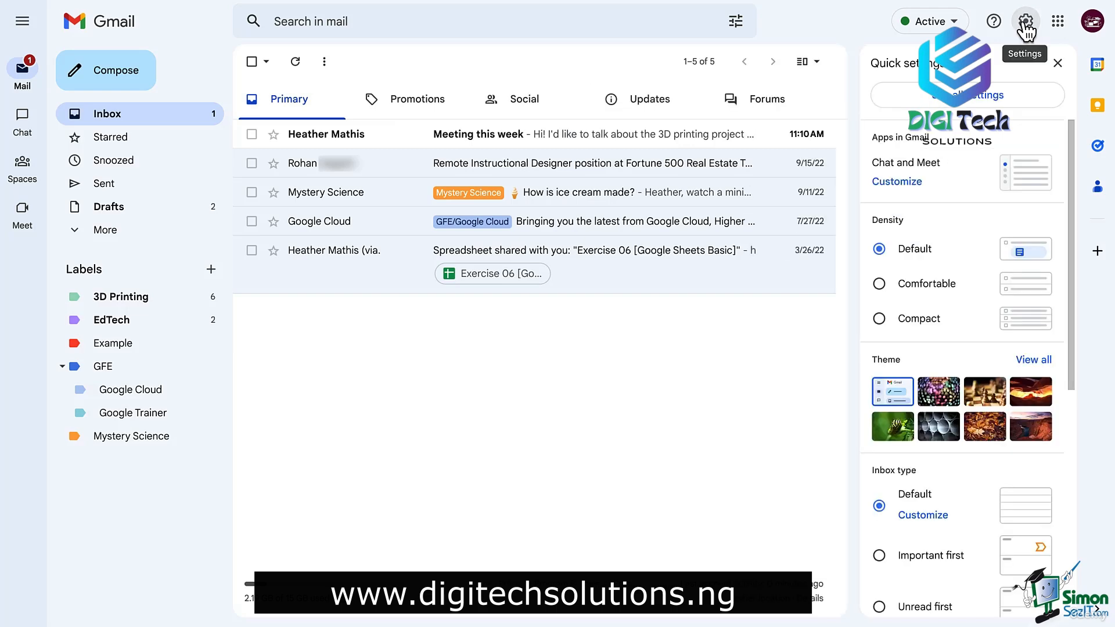
{"action": "left_click", "coordinate": [995, 96]}
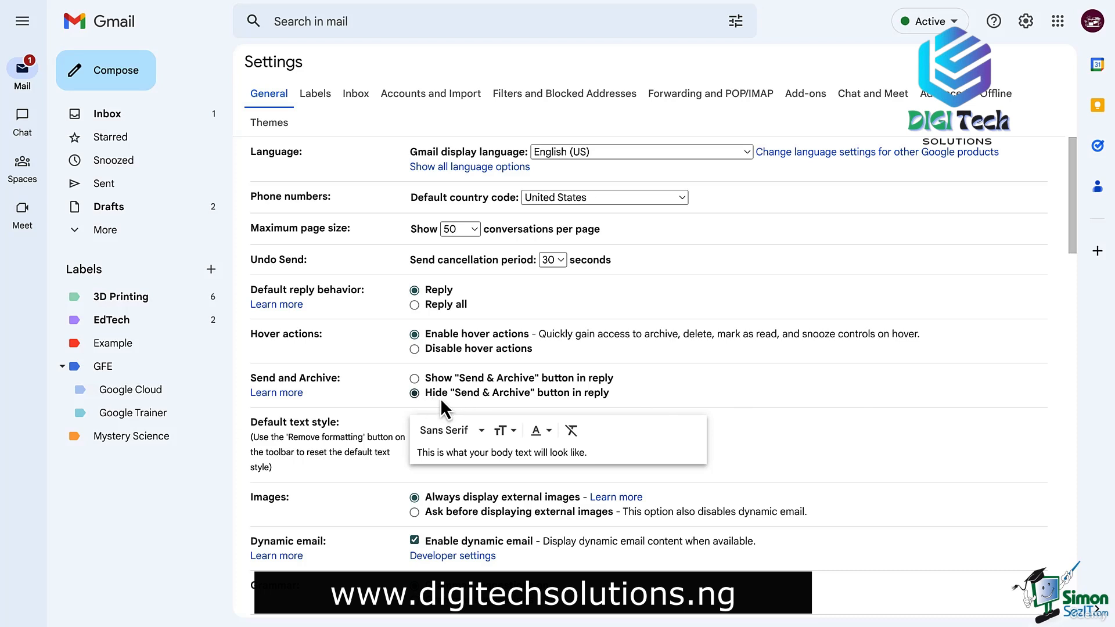
{"action": "left_click", "coordinate": [414, 378]}
{"action": "scroll", "coordinate": [391, 388], "scroll_direction": "down", "scroll_amount": 15}
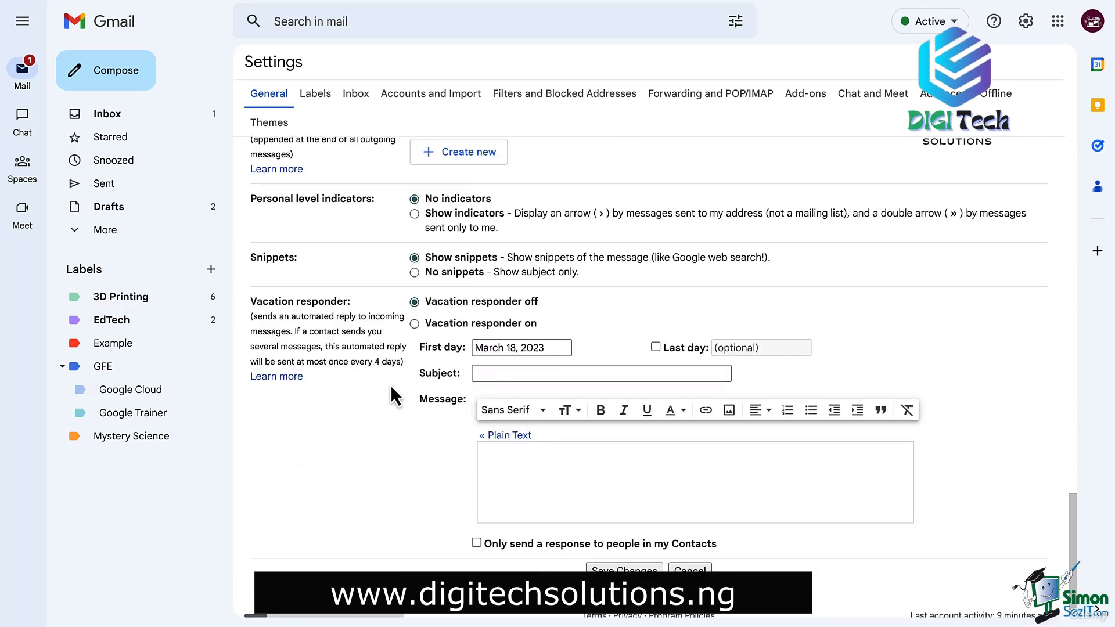
{"action": "scroll", "coordinate": [390, 384], "scroll_direction": "down", "scroll_amount": 1}
{"action": "left_click", "coordinate": [625, 545]}
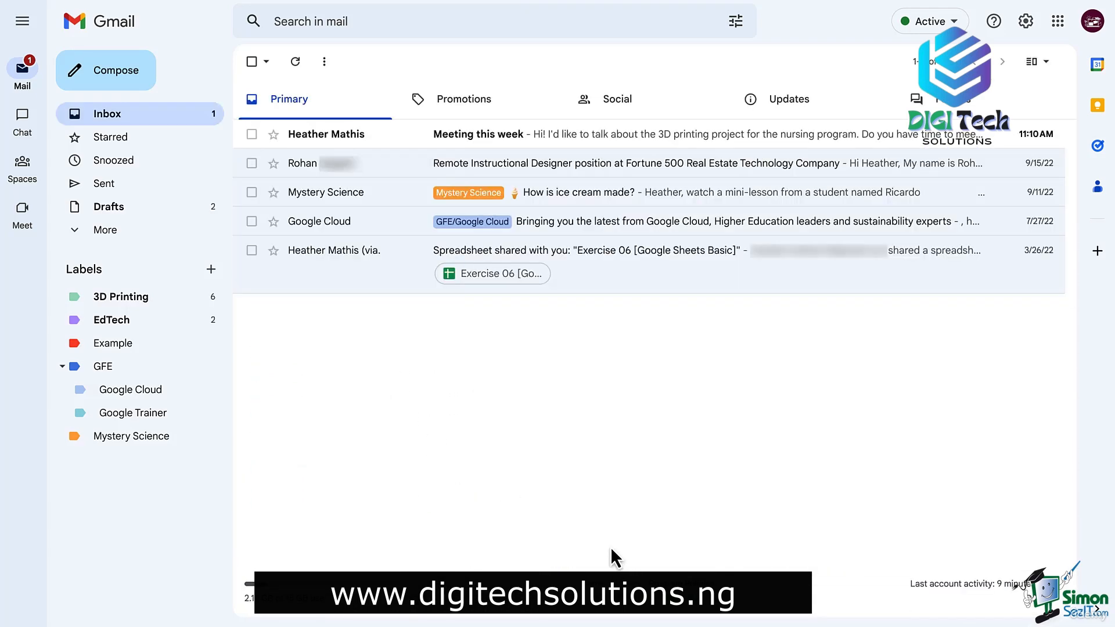
- Reply to the "Meeting this week" email with "Hi! Yes I'm available on Tuesday at 9:30am." and accept the suggestion "Does that work for you?"
{"action": "left_click", "coordinate": [574, 137]}
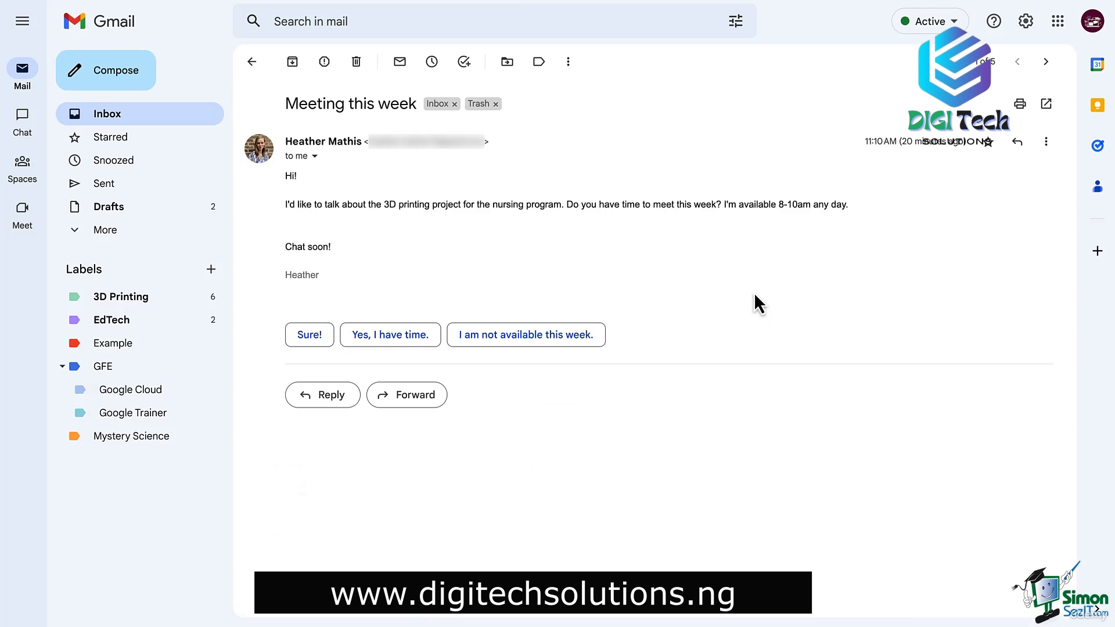
{"action": "left_click", "coordinate": [295, 401]}
{"action": "type", "text": "Hi!"}
{"action": "key", "text": "Return"}
{"action": "key", "text": "Return"}
{"action": "type", "text": "Yes I'm available on Tuesday at 9:30am."}
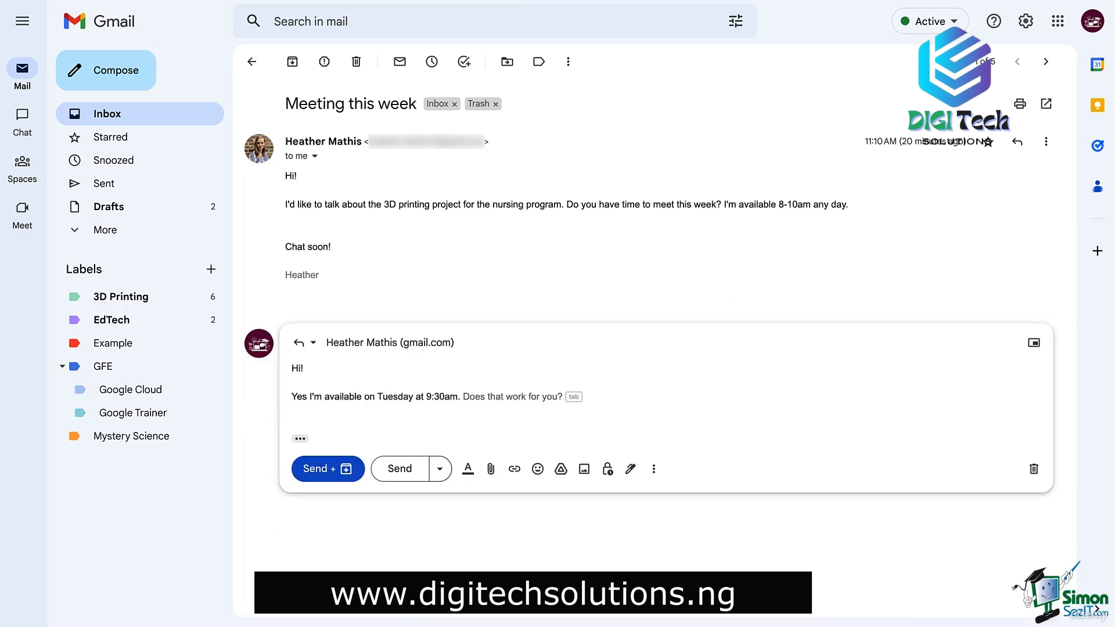
{"action": "key", "text": "Tab"}
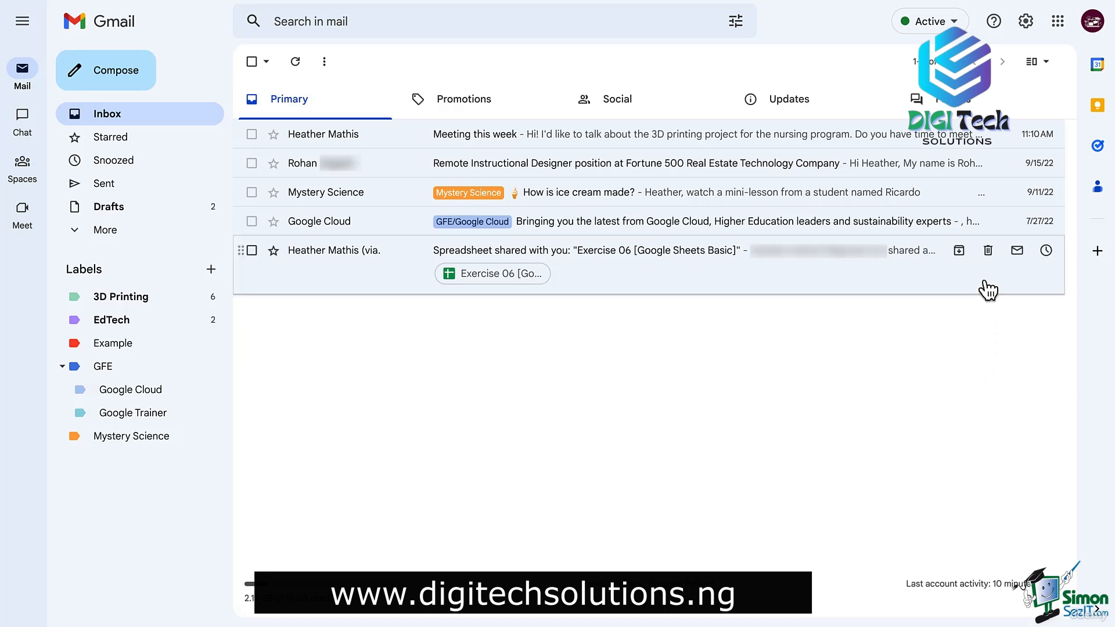
- Look at the archive options in the open "Meeting this week" email and in a blank reply to it, and return to the inbox
{"action": "mouse_move", "coordinate": [960, 194]}
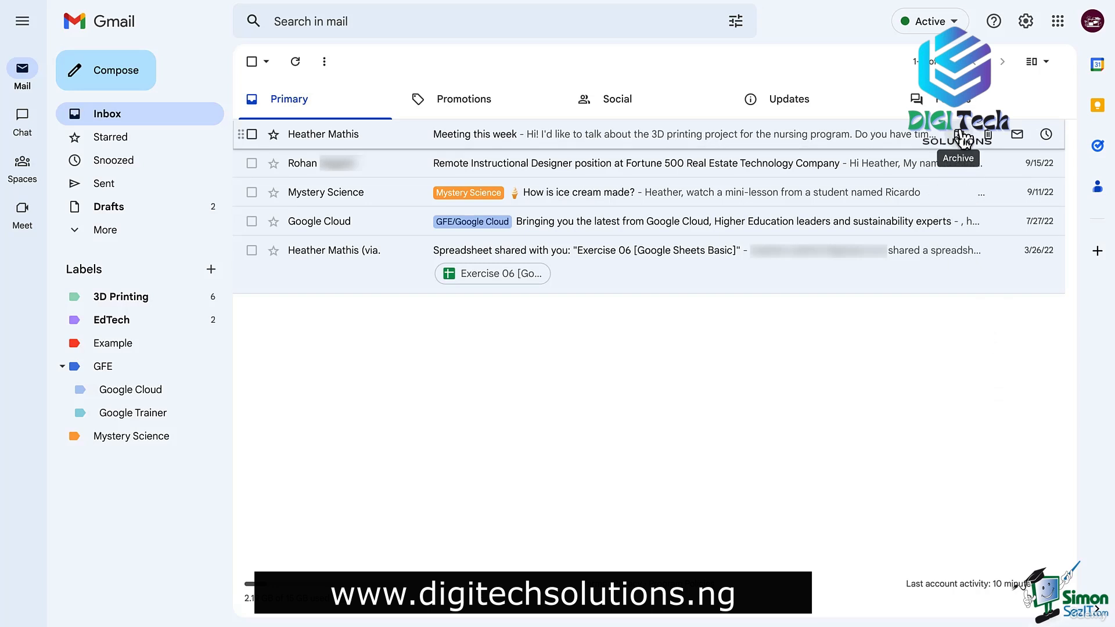
{"action": "left_click", "coordinate": [862, 142]}
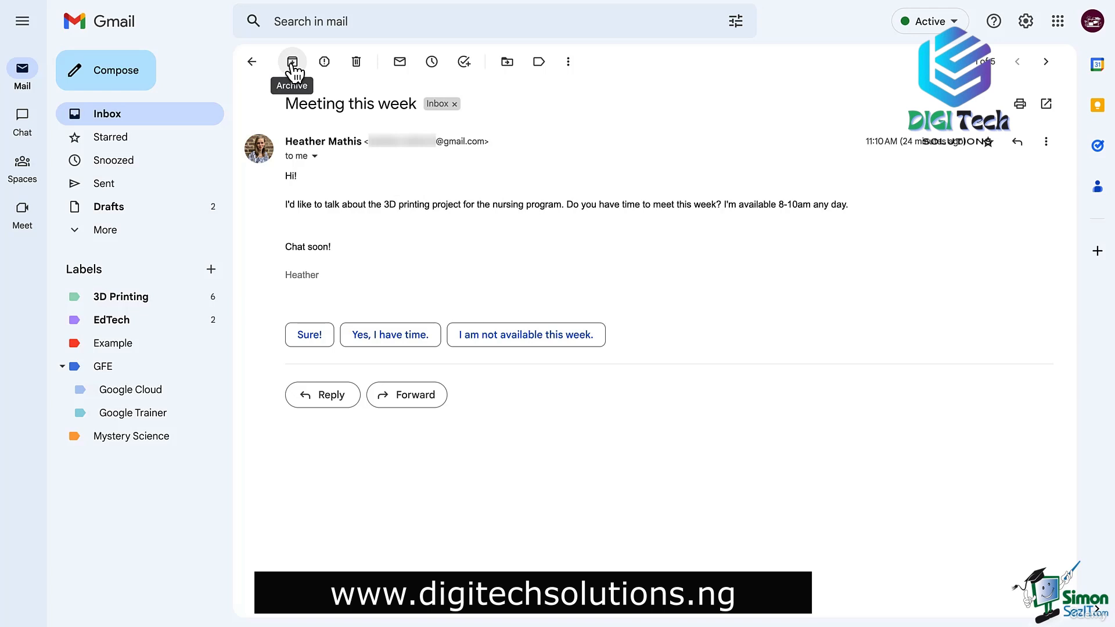
{"action": "left_click", "coordinate": [321, 406]}
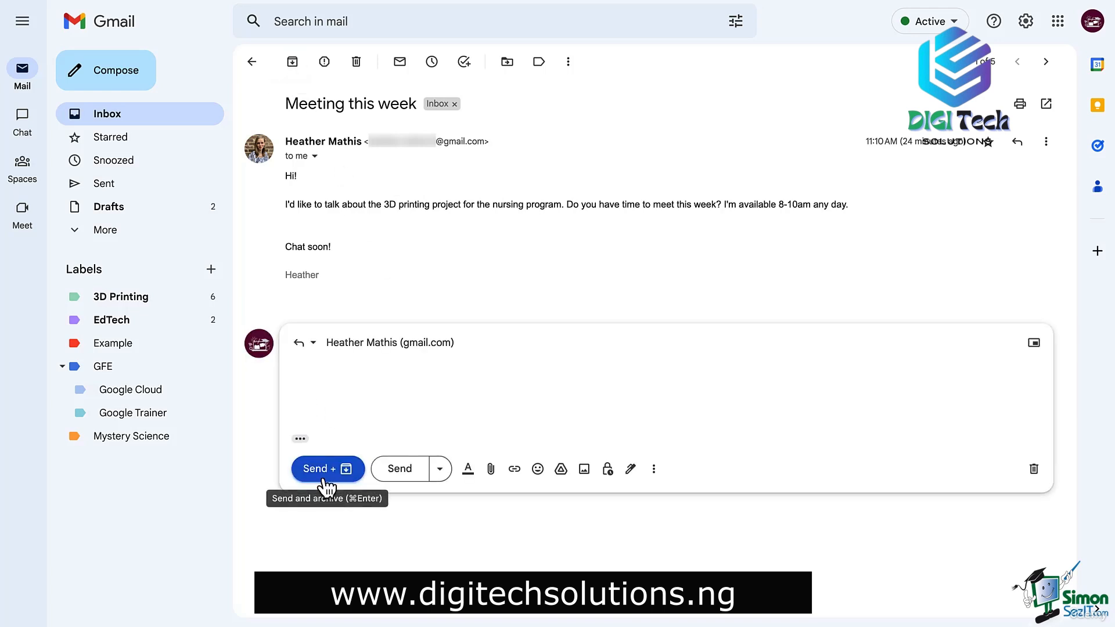
{"action": "left_click", "coordinate": [122, 115]}
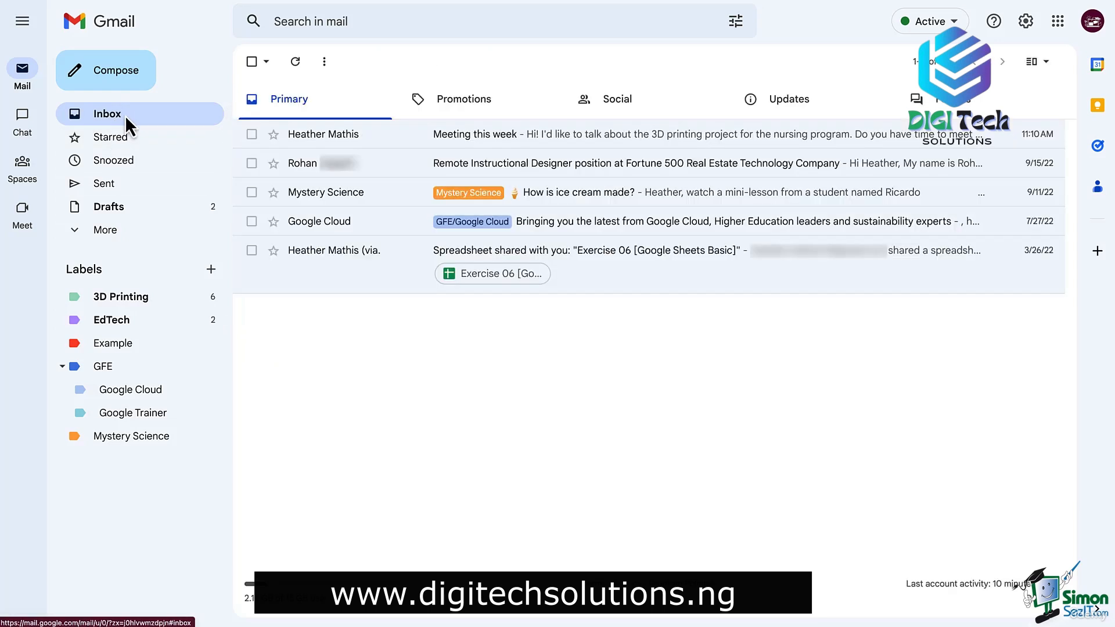
- Select the "Meeting this week", "Remote Instructional Designer" and Mystery Science ice cream emails together in the Primary category
{"action": "left_click", "coordinate": [252, 135]}
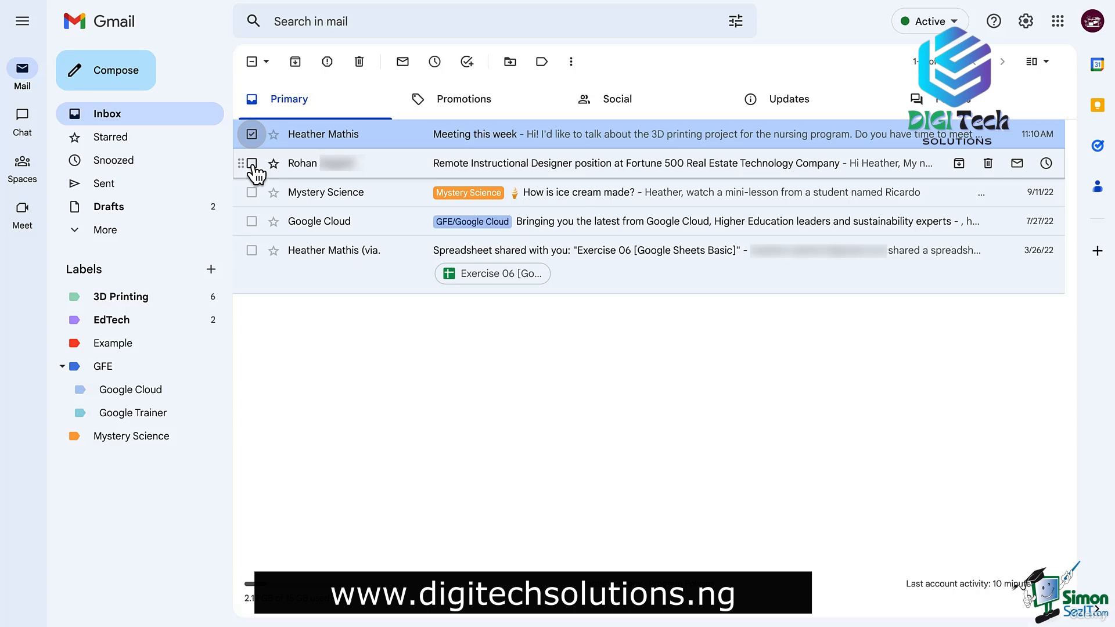
{"action": "left_click", "coordinate": [251, 163]}
{"action": "left_click", "coordinate": [252, 192]}
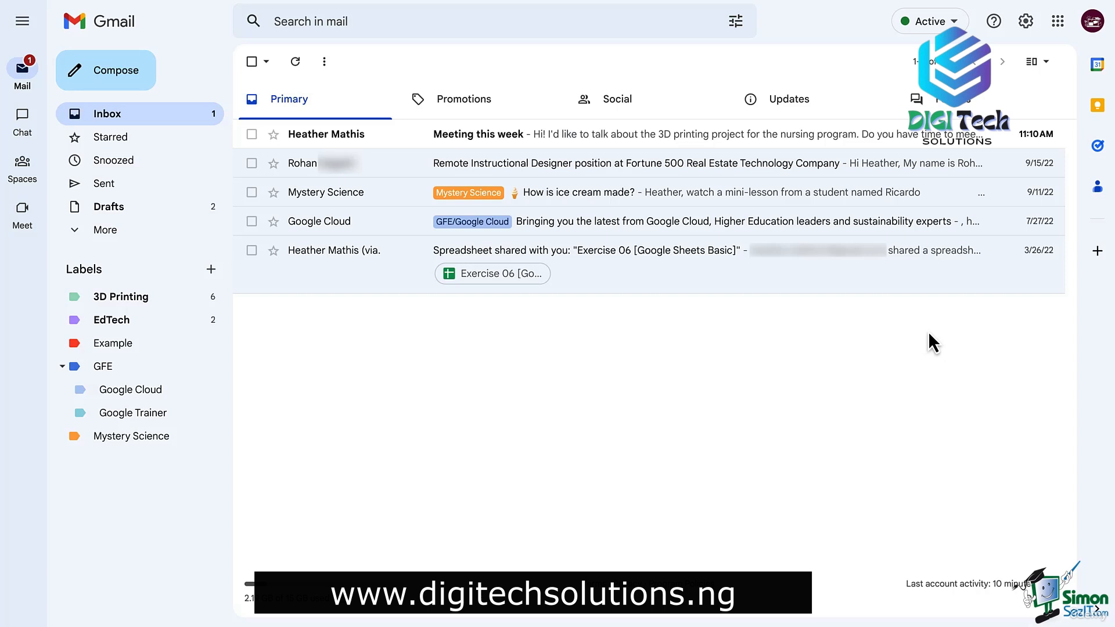
- Examine the General settings for images, grammar, spelling, autocorrect, Smart Compose, conversation view, nudges and Smart Reply, and return to the inbox
{"action": "left_click", "coordinate": [1026, 23]}
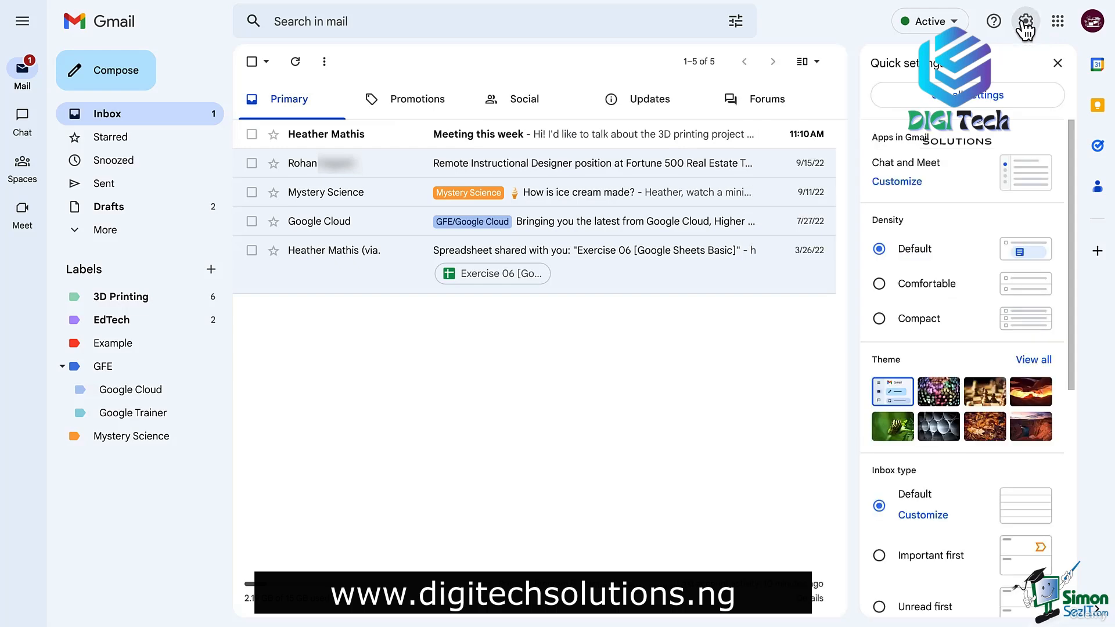
{"action": "left_click", "coordinate": [985, 97]}
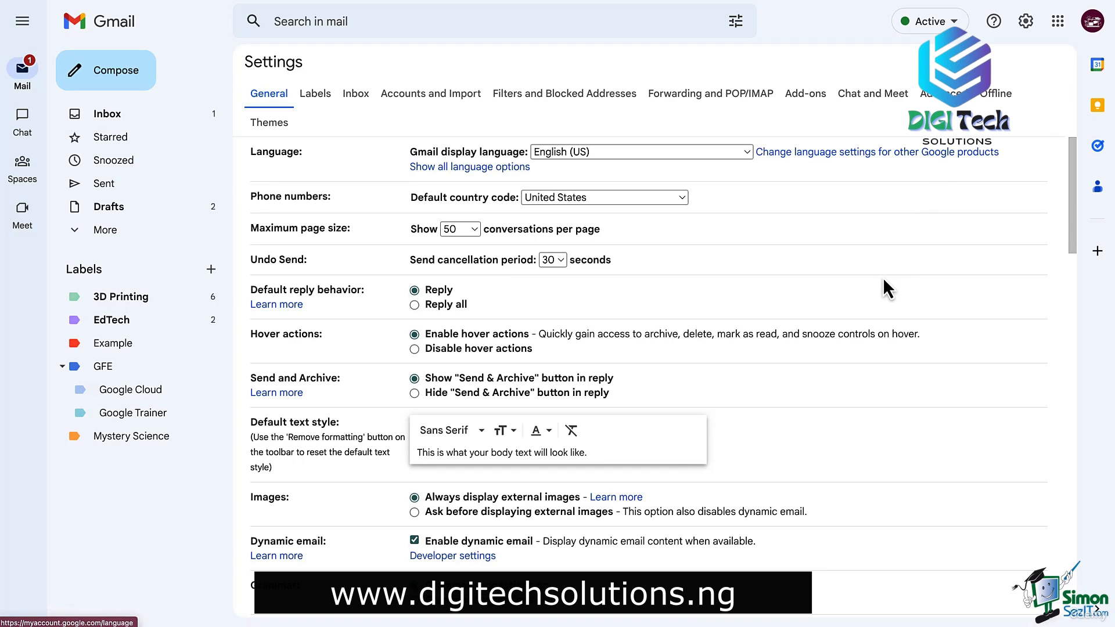
{"action": "scroll", "coordinate": [886, 281], "scroll_direction": "down", "scroll_amount": 3}
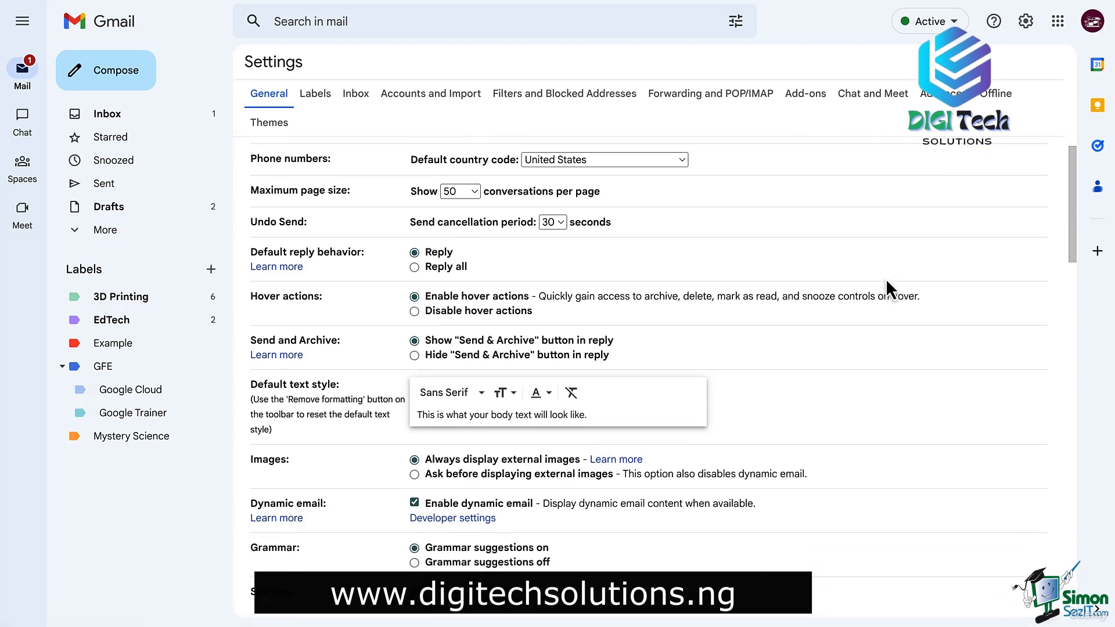
{"action": "scroll", "coordinate": [886, 277], "scroll_direction": "down", "scroll_amount": 3}
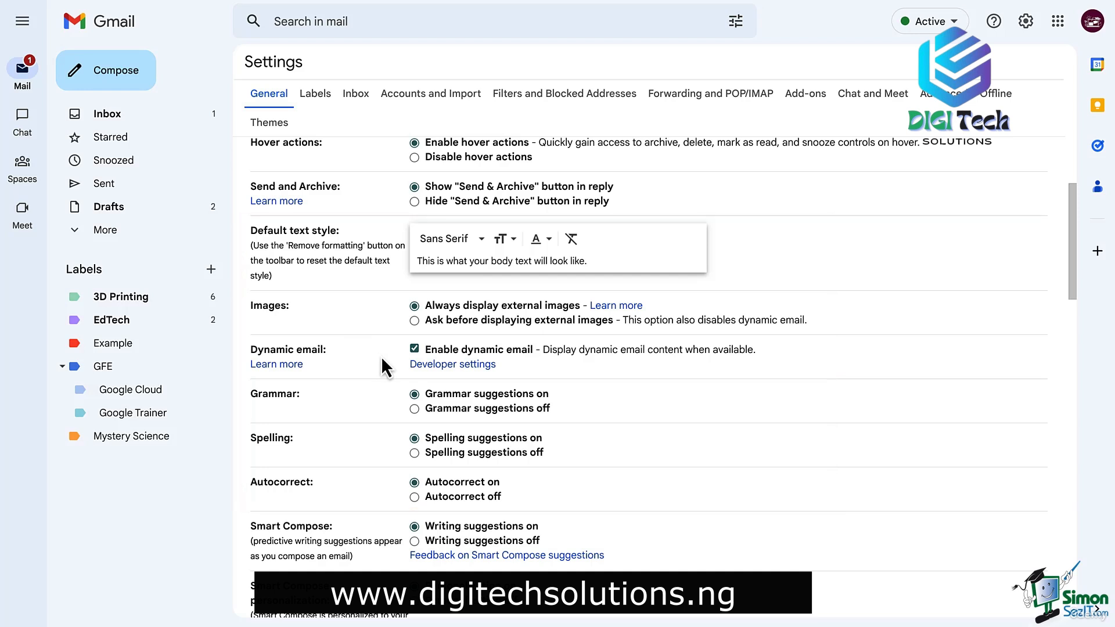
{"action": "scroll", "coordinate": [381, 357], "scroll_direction": "down", "scroll_amount": 1}
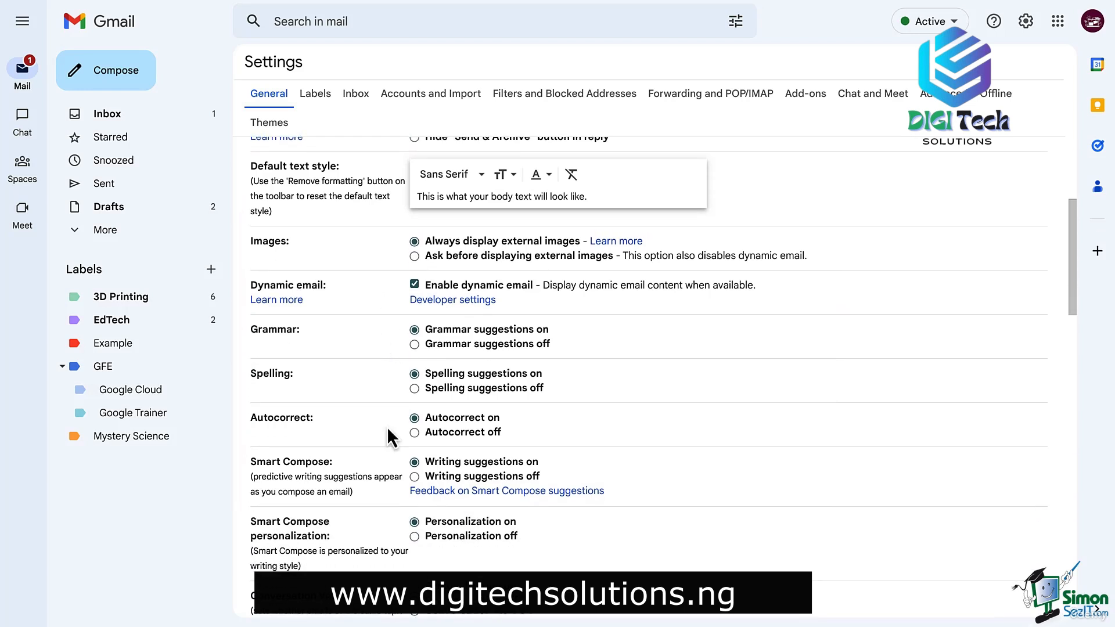
{"action": "scroll", "coordinate": [388, 432], "scroll_direction": "down", "scroll_amount": 1}
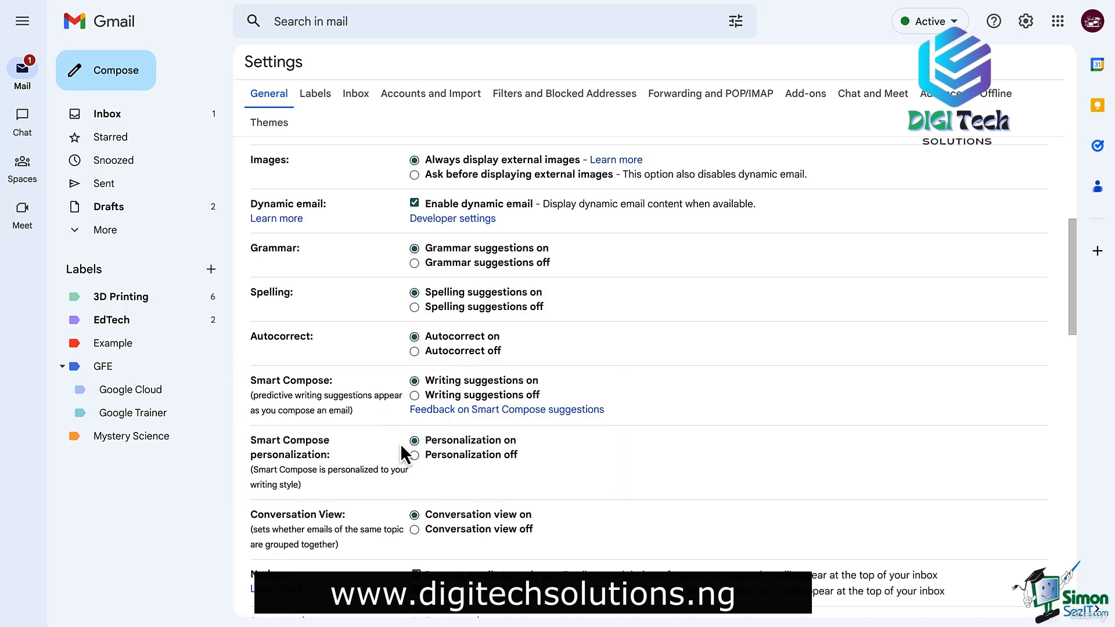
{"action": "scroll", "coordinate": [400, 444], "scroll_direction": "down", "scroll_amount": 3}
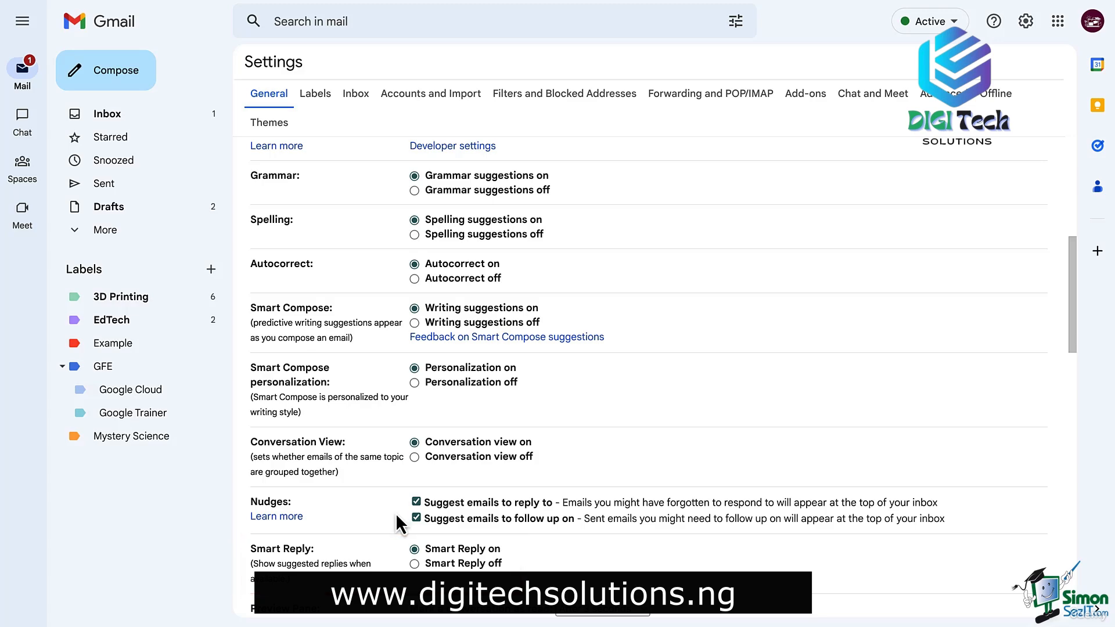
{"action": "scroll", "coordinate": [397, 512], "scroll_direction": "down", "scroll_amount": 15}
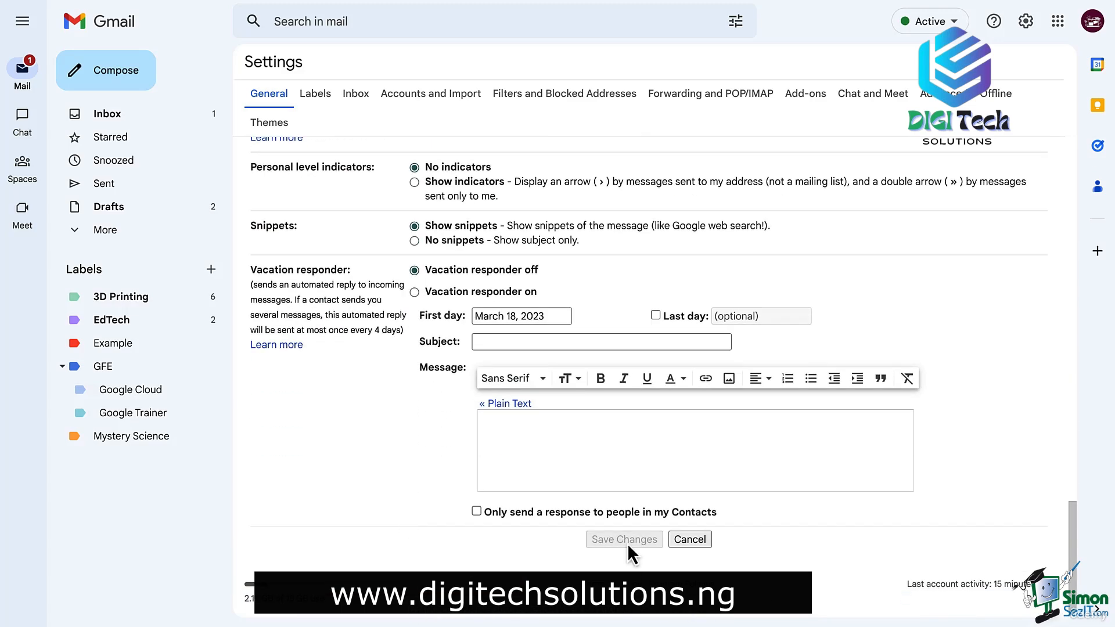
{"action": "left_click", "coordinate": [630, 543]}
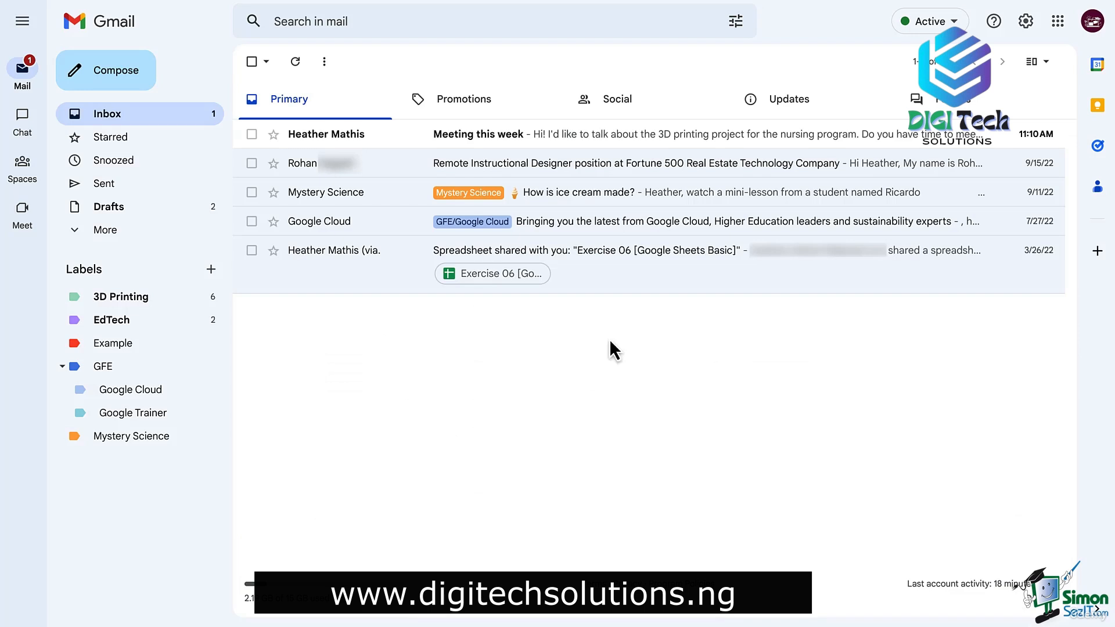
- Start a reply to the "Meeting this week" email with the suggested response "Yes, I have time." and clear its text
{"action": "left_click", "coordinate": [501, 136]}
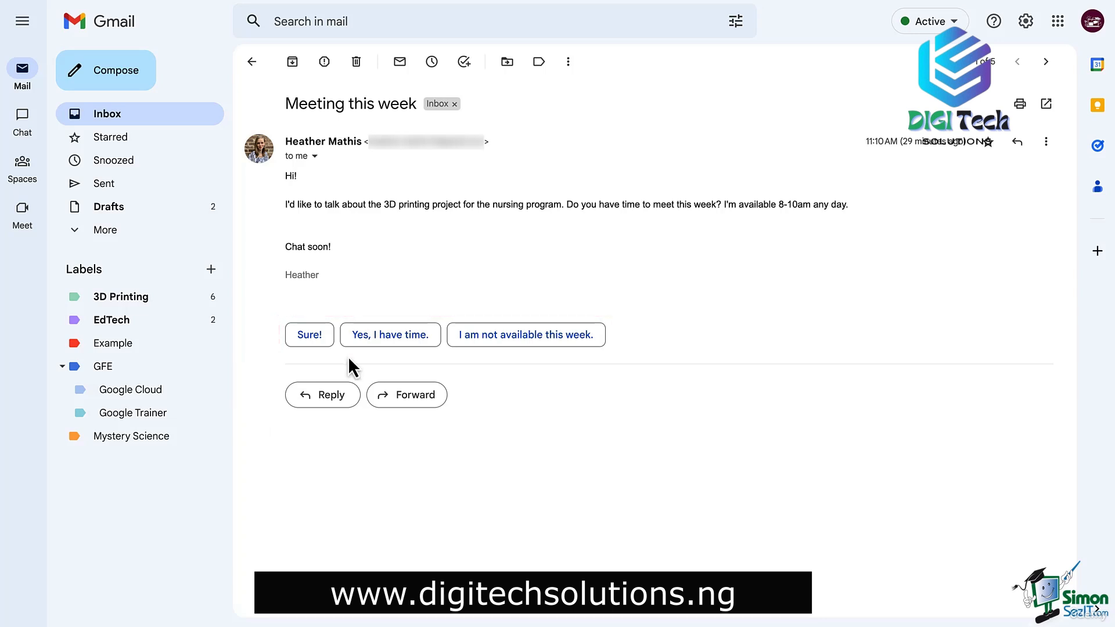
{"action": "left_click", "coordinate": [383, 338]}
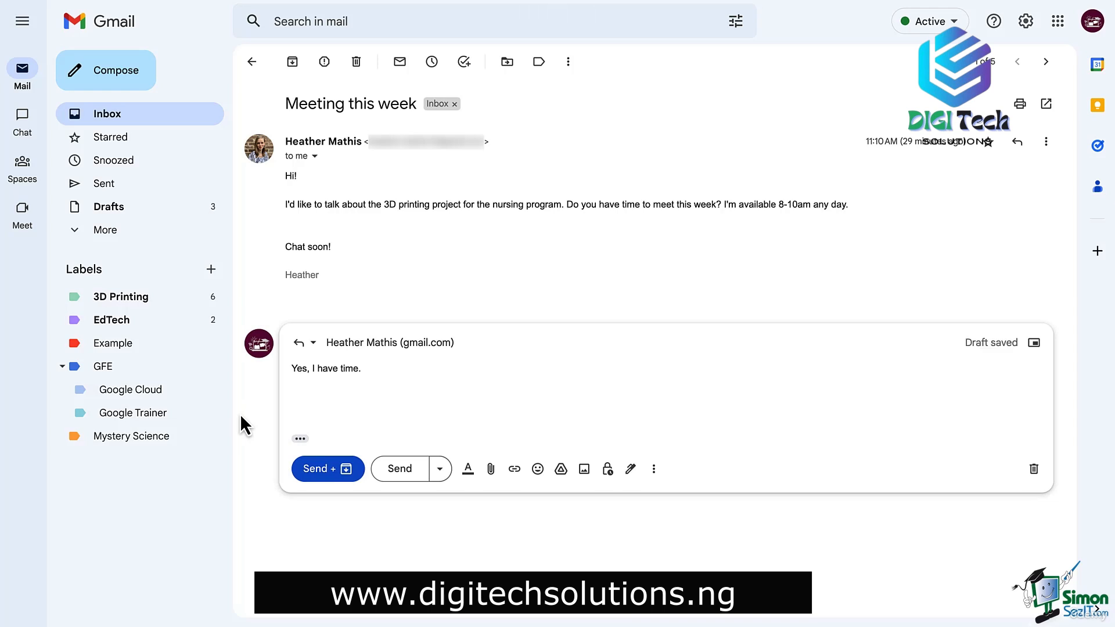
{"action": "triple_click", "coordinate": [306, 384]}
{"action": "key", "text": "BackSpace"}
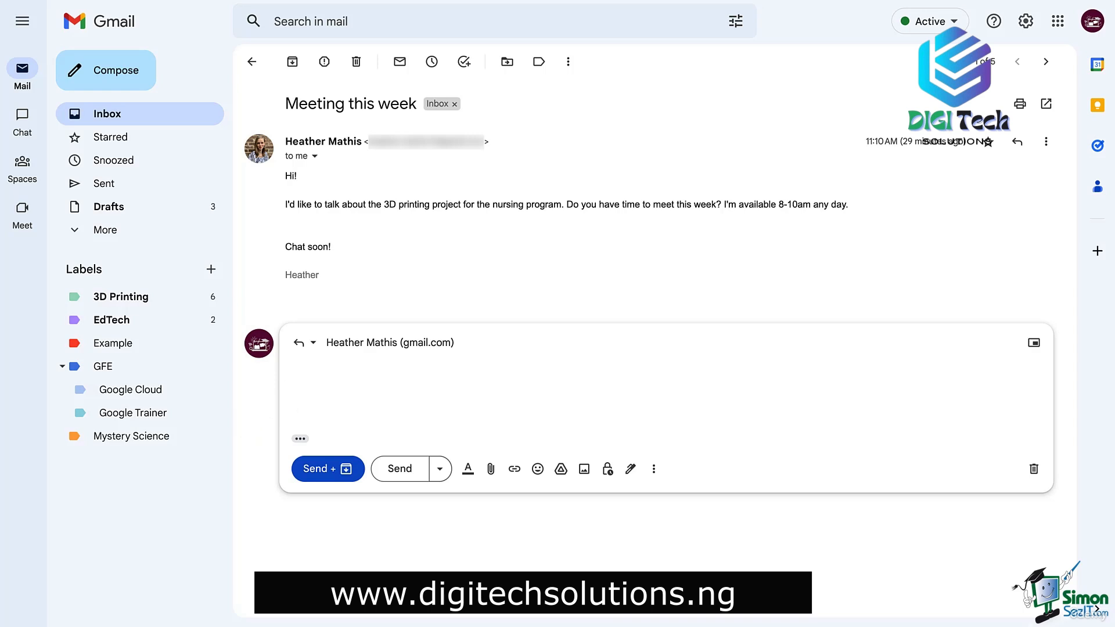
- Write "Hi!" in the reply, followed by a new paragraph "Thanks for asking that question. Yes I am available to meet next week"
{"action": "type", "text": "Hi"}
{"action": "key", "text": "BackSpace"}
{"action": "type", "text": "i!"}
{"action": "key", "text": "Return"}
{"action": "key", "text": "Return"}
{"action": "type", "text": "Thanks for asking that w"}
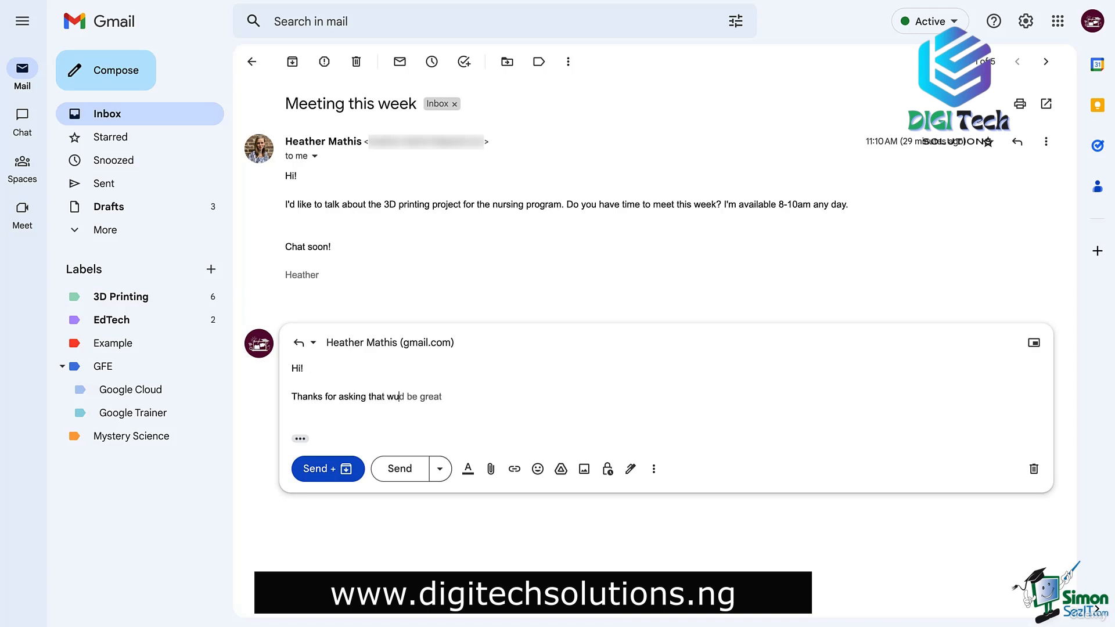
{"action": "key", "text": "BackSpace"}
{"action": "type", "text": "question. Yes I am available to meet next week."}
- Complete the sentence with "at 9:30am.", accept the suggested wording "Does that work for you?" and add "Thanks" on a new line
{"action": "key", "text": "BackSpace"}
{"action": "type", "text": "at 9:30am. Does"}
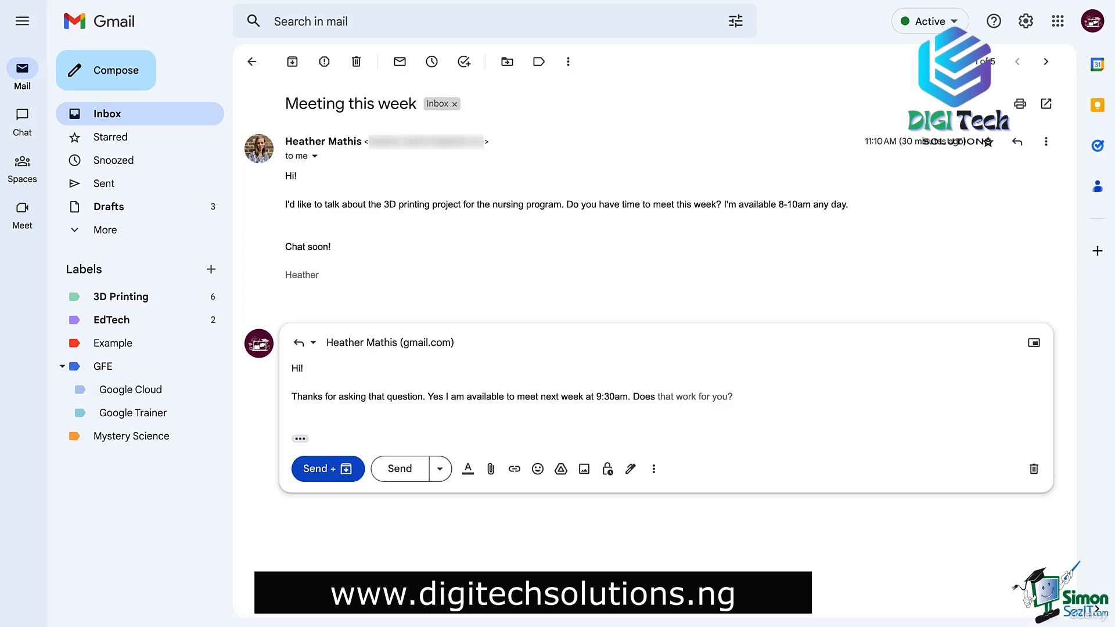
{"action": "key", "text": "Tab"}
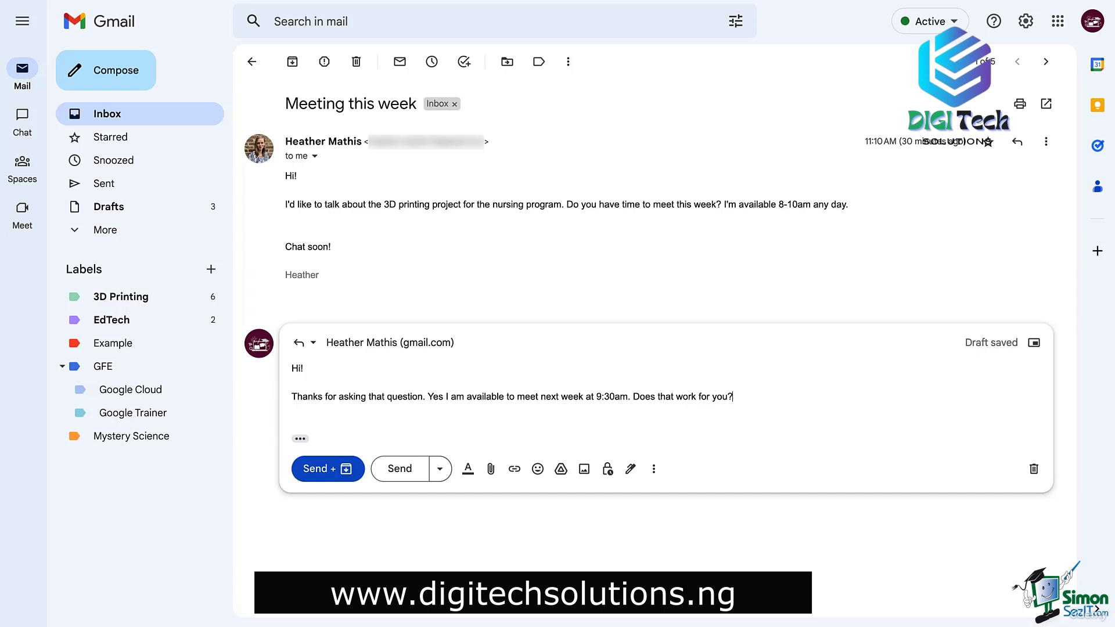
{"action": "key", "text": "Return"}
{"action": "type", "text": "T"}
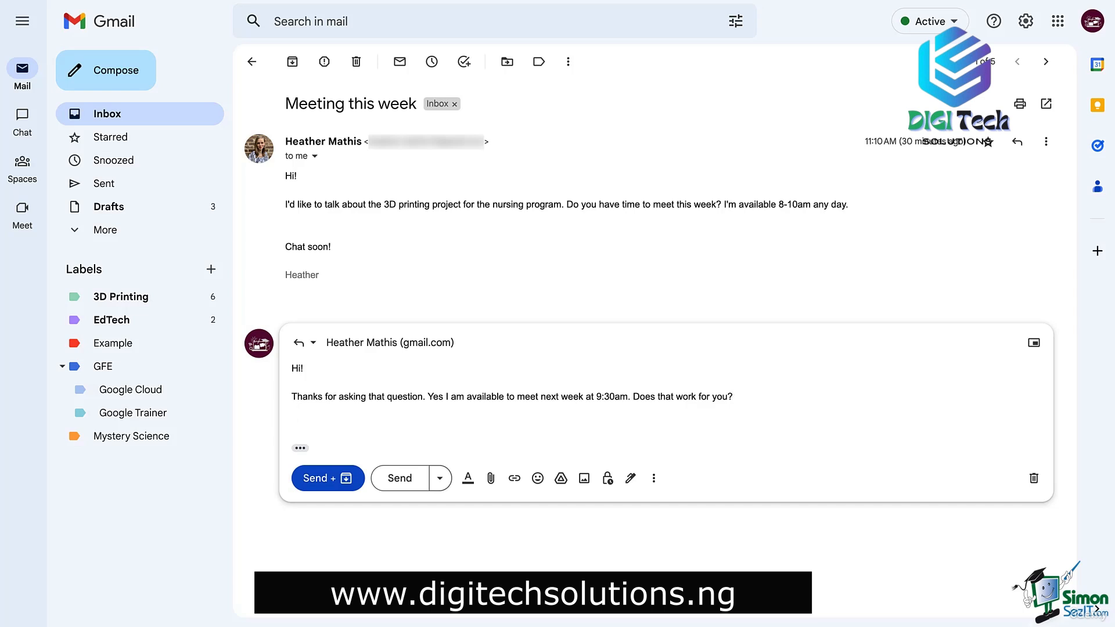
{"action": "type", "text": "hanks"}
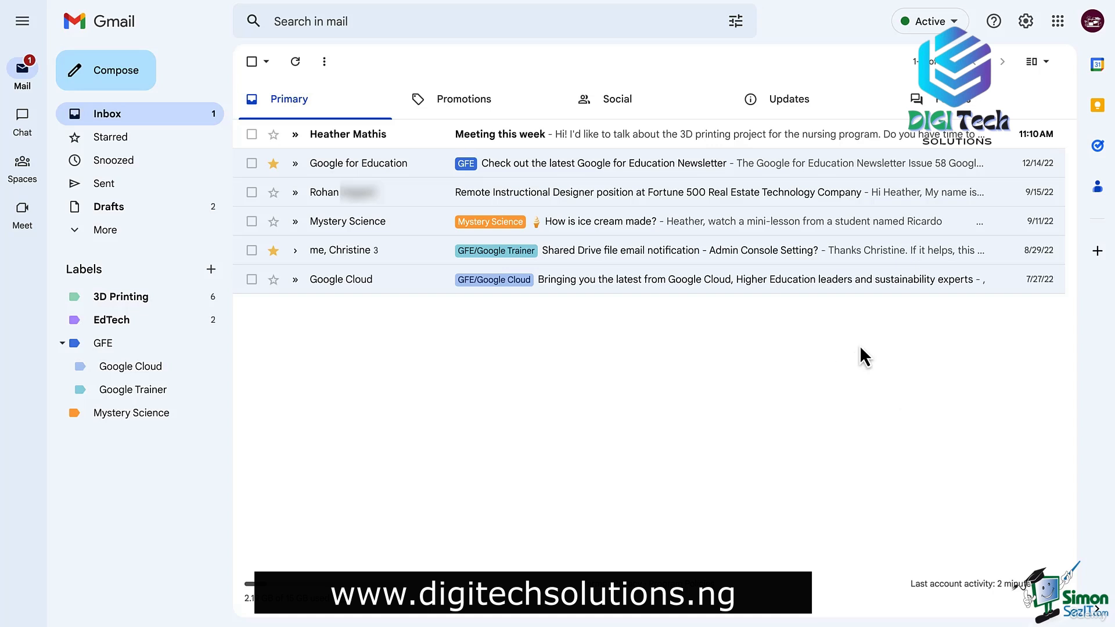
- Add the red exclamation and purple question mark to the stars in use, turn keyboard shortcuts on, and save the General settings
{"action": "left_click", "coordinate": [1024, 22]}
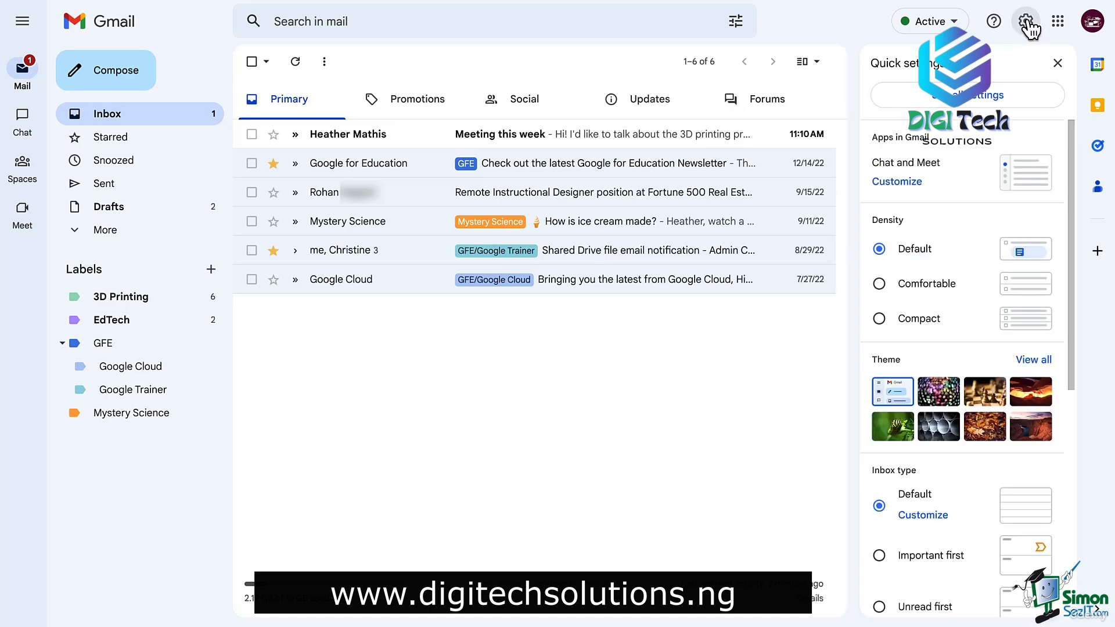
{"action": "left_click", "coordinate": [976, 95]}
{"action": "scroll", "coordinate": [753, 348], "scroll_direction": "down", "scroll_amount": 7}
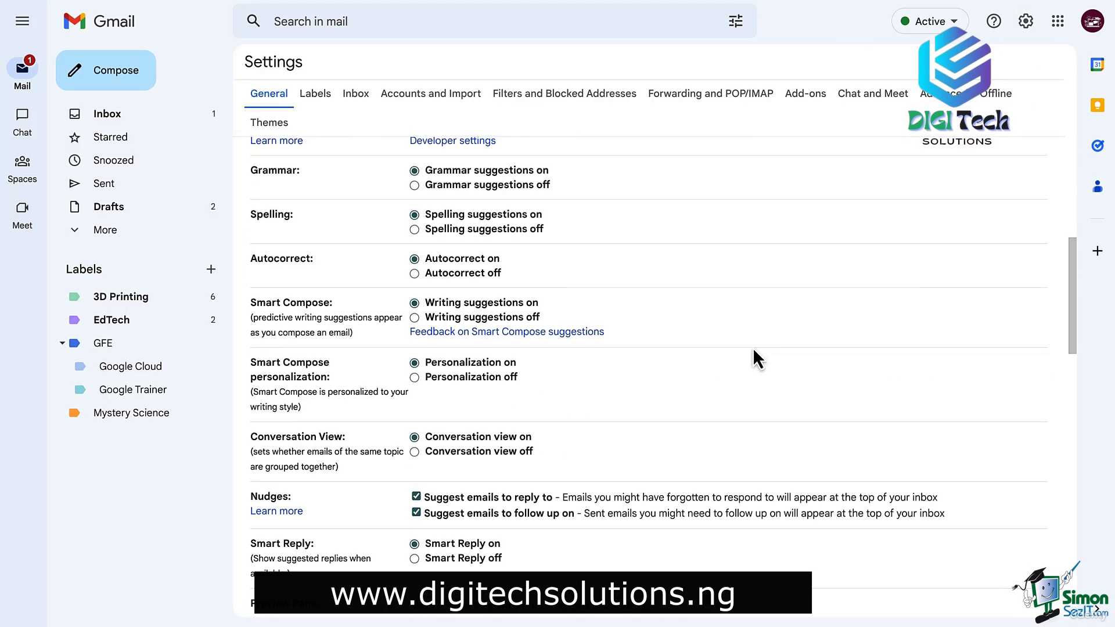
{"action": "scroll", "coordinate": [753, 347], "scroll_direction": "down", "scroll_amount": 10}
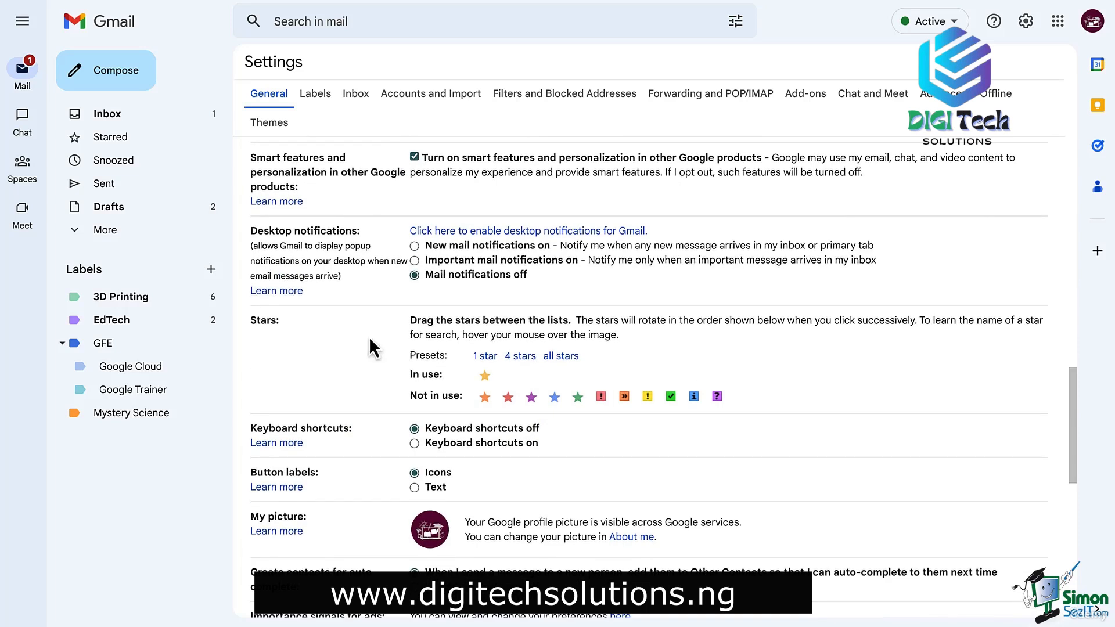
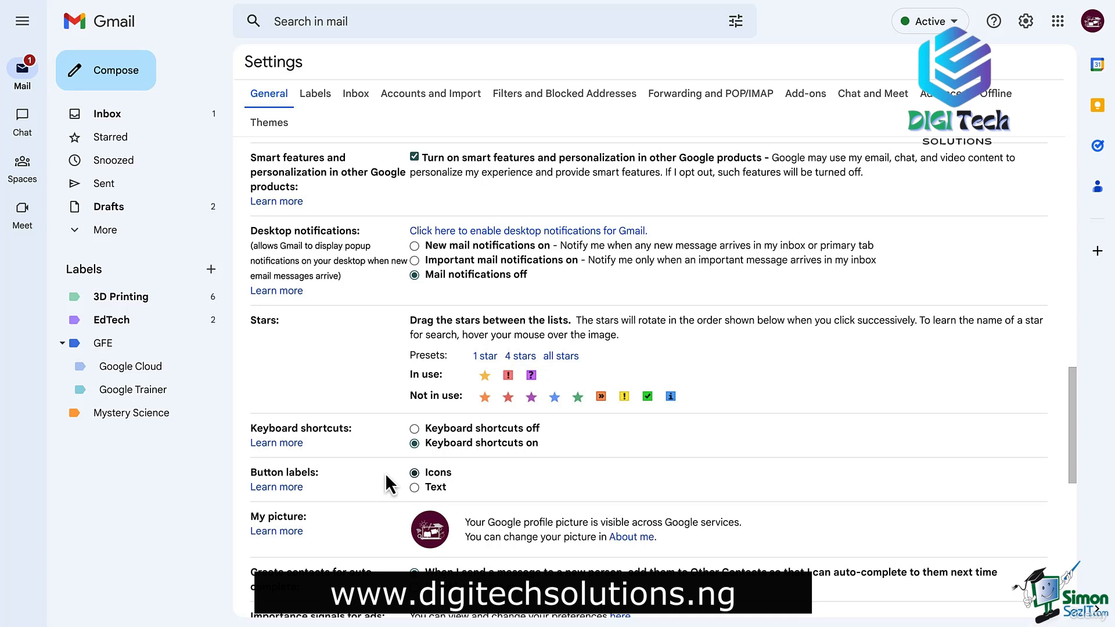
{"action": "scroll", "coordinate": [384, 507], "scroll_direction": "down", "scroll_amount": 1}
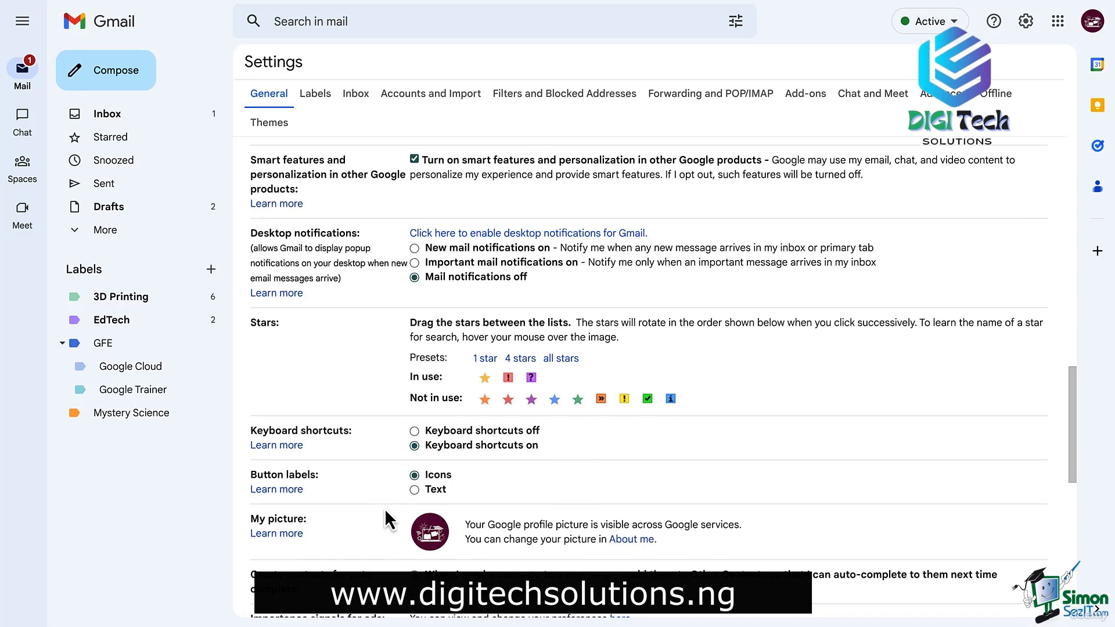
{"action": "scroll", "coordinate": [384, 507], "scroll_direction": "down", "scroll_amount": 5}
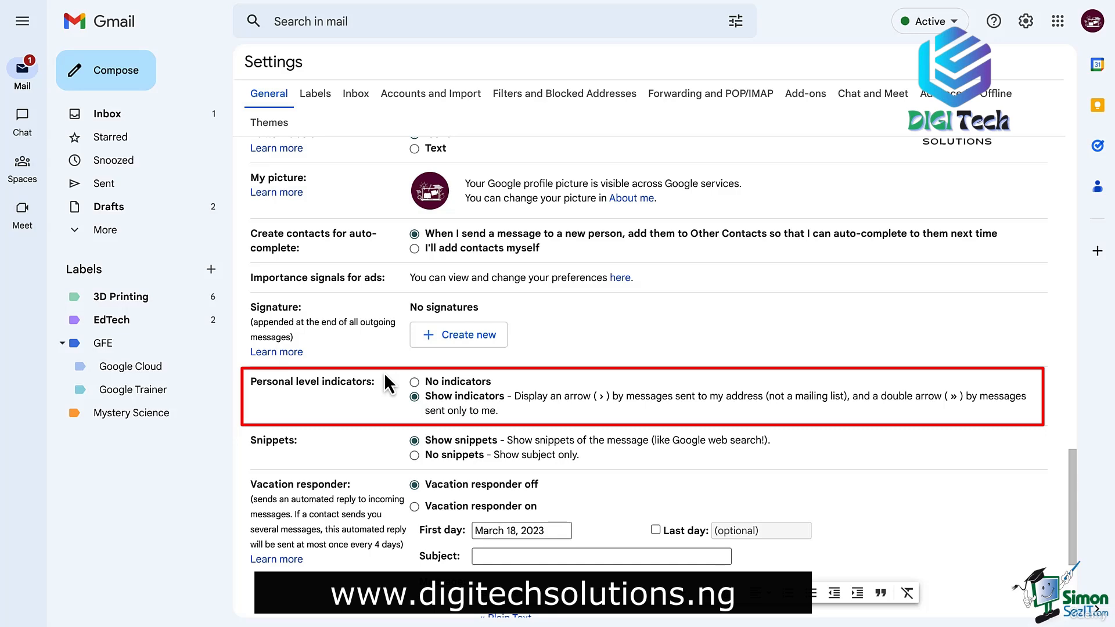
{"action": "scroll", "coordinate": [399, 411], "scroll_direction": "up", "scroll_amount": 2}
{"action": "scroll", "coordinate": [398, 410], "scroll_direction": "down", "scroll_amount": 6}
{"action": "left_click", "coordinate": [626, 539]}
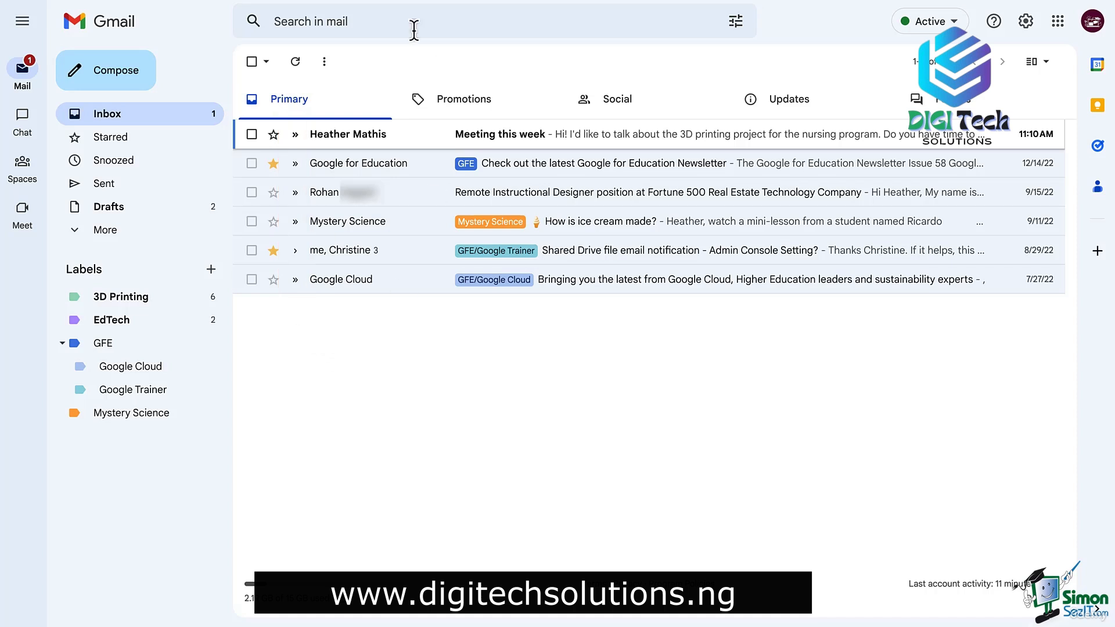
- Mark the "Meeting this week" email with the red exclamation and the "Remote Instructional Designer position" email with the purple question mark
{"action": "left_click", "coordinate": [273, 135]}
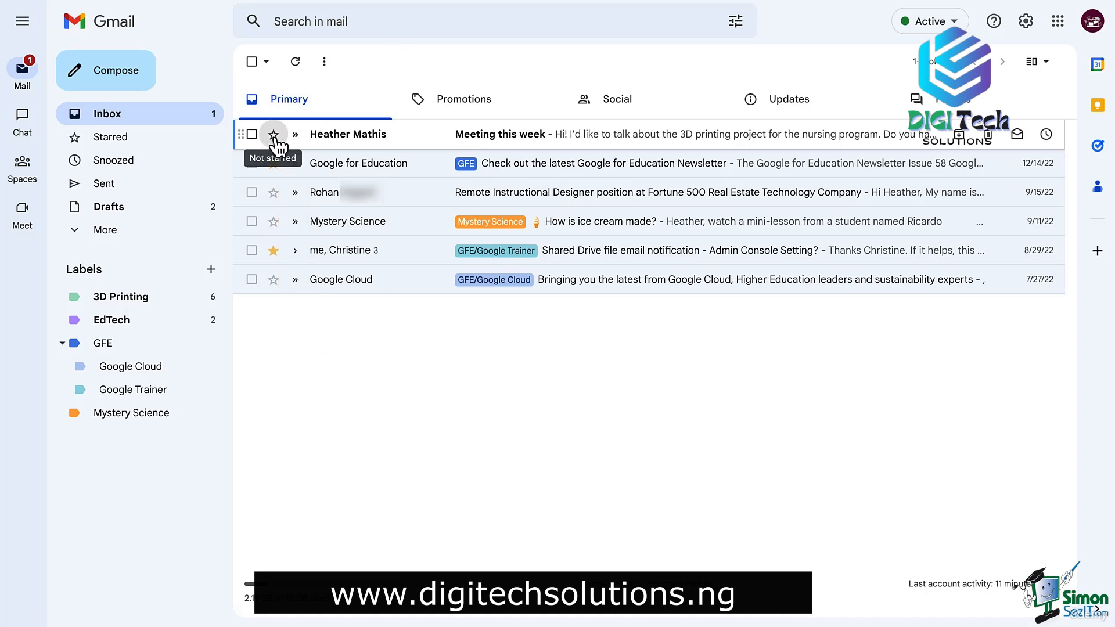
{"action": "left_click", "coordinate": [273, 134]}
{"action": "left_click", "coordinate": [273, 134]}
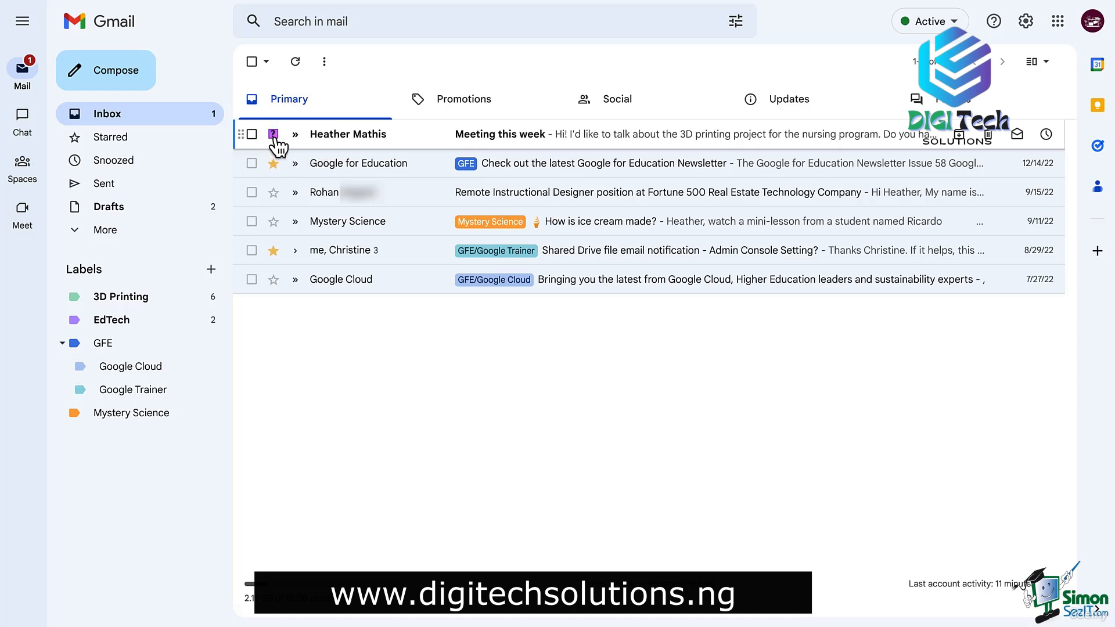
{"action": "left_click", "coordinate": [273, 135]}
{"action": "left_click", "coordinate": [274, 134]}
{"action": "left_click", "coordinate": [274, 134]}
{"action": "left_click", "coordinate": [273, 135]}
{"action": "left_click", "coordinate": [273, 134]}
{"action": "left_click", "coordinate": [273, 134]}
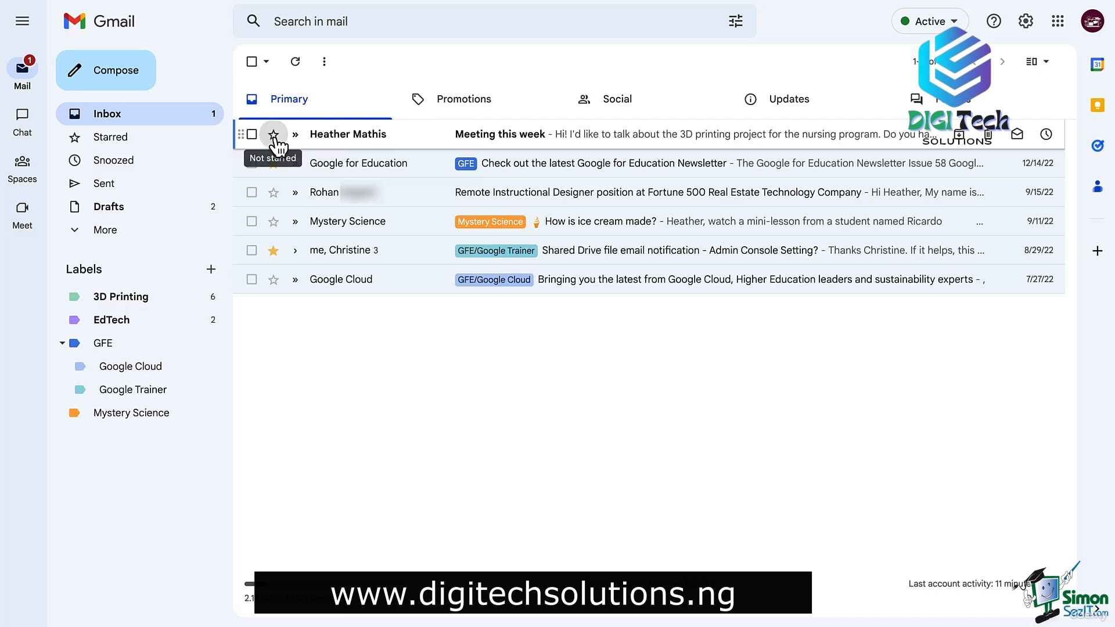
{"action": "left_click", "coordinate": [274, 134]}
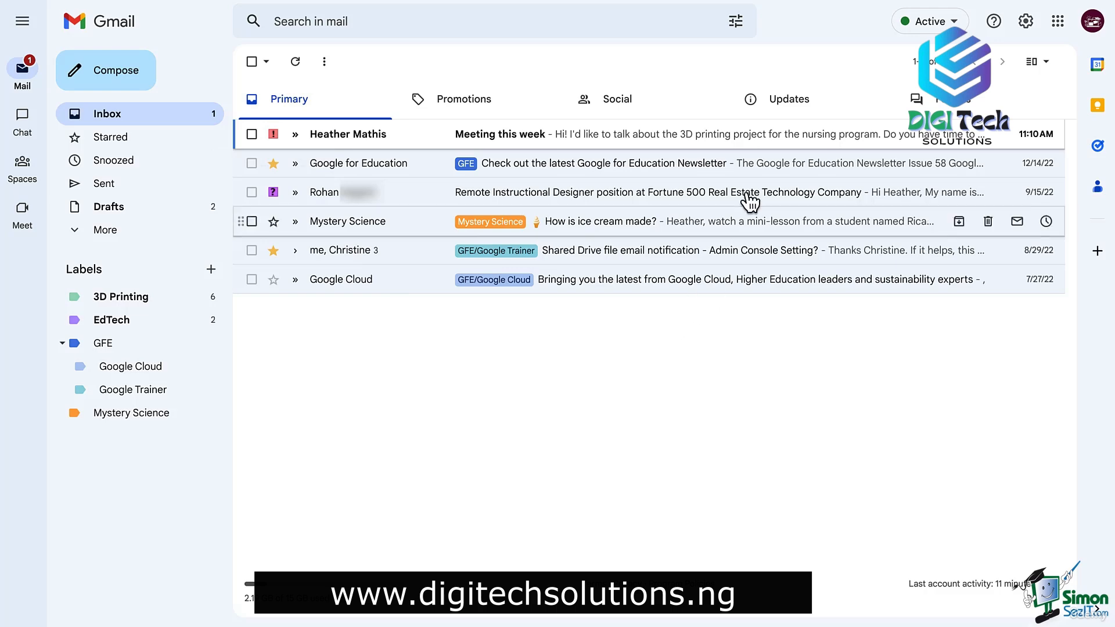
- Star the "Google for Education Newsletter - October 2022 Issue" in Promotions, remove its star from Primary, and check the Starred list
{"action": "left_click", "coordinate": [470, 96]}
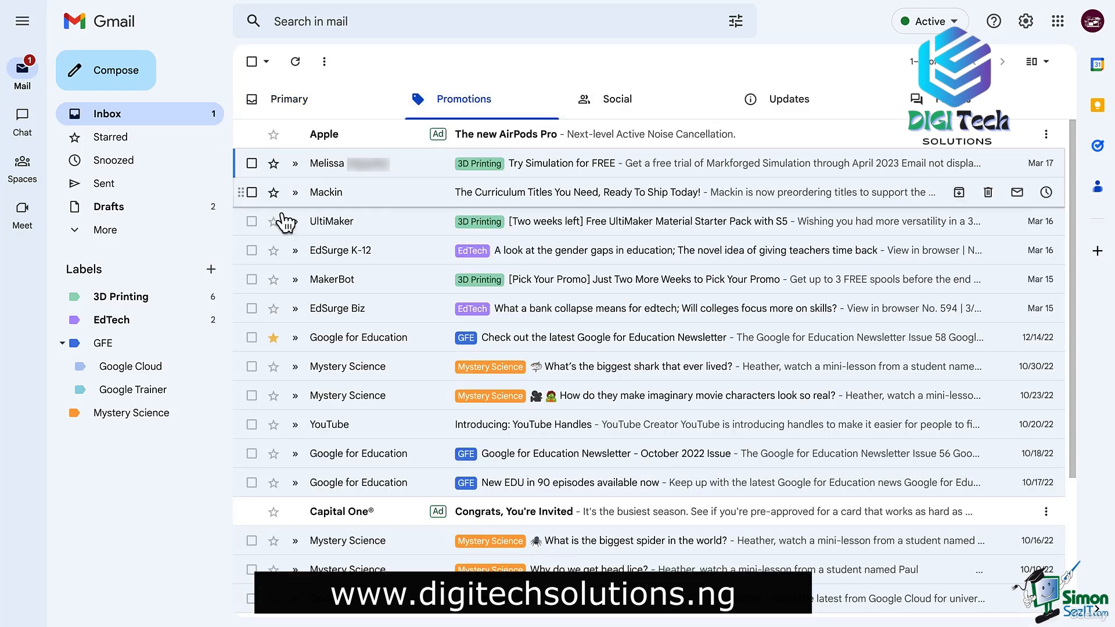
{"action": "left_click", "coordinate": [274, 453]}
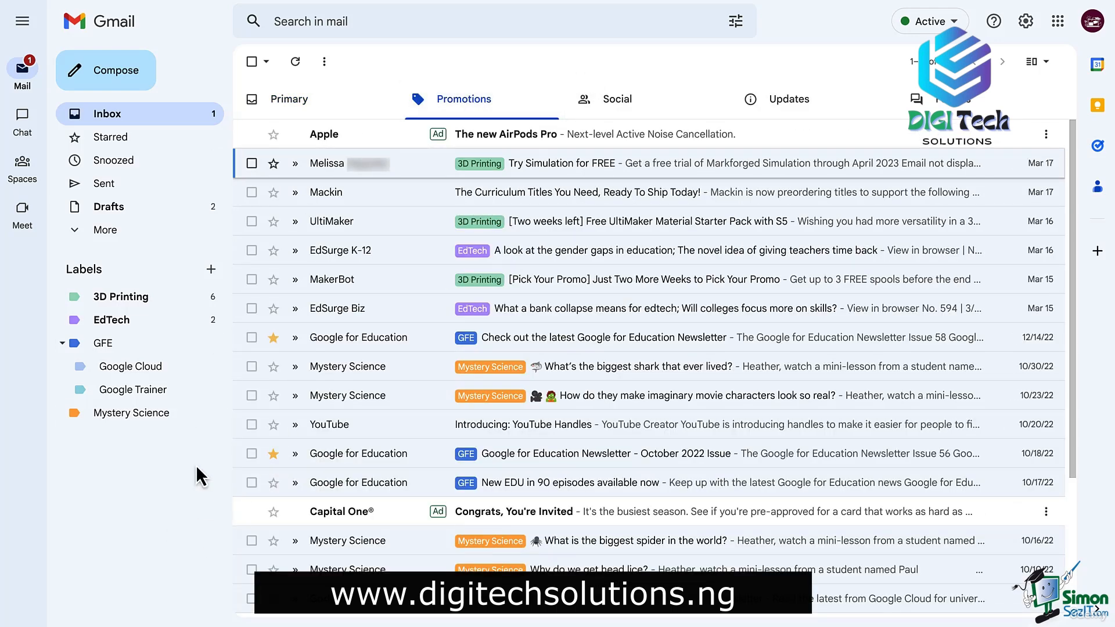
{"action": "left_click", "coordinate": [308, 100]}
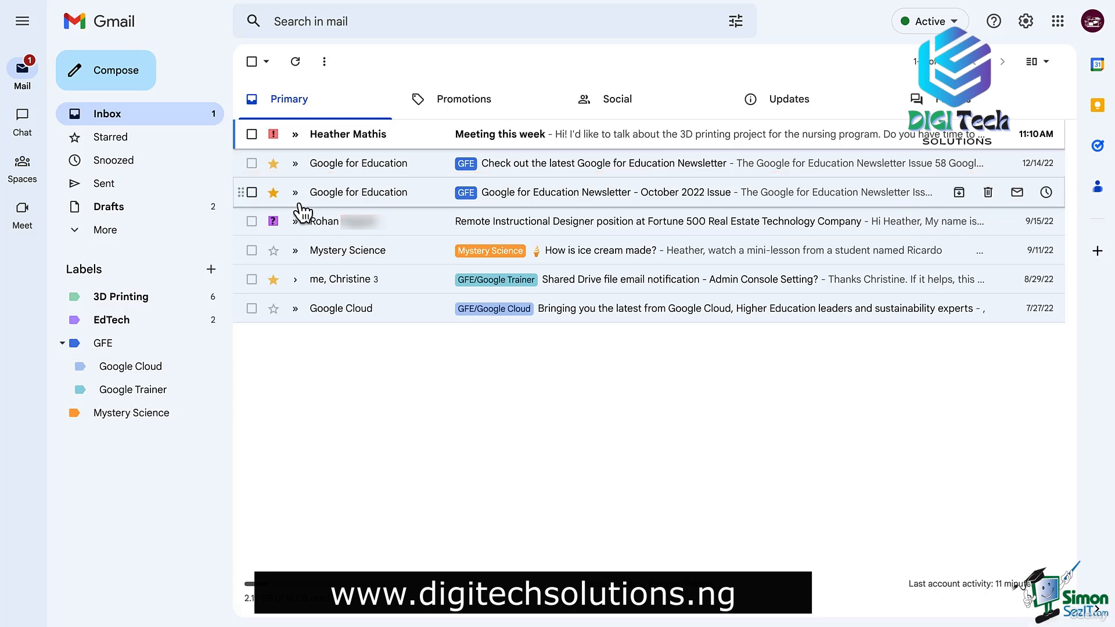
{"action": "left_click", "coordinate": [284, 197]}
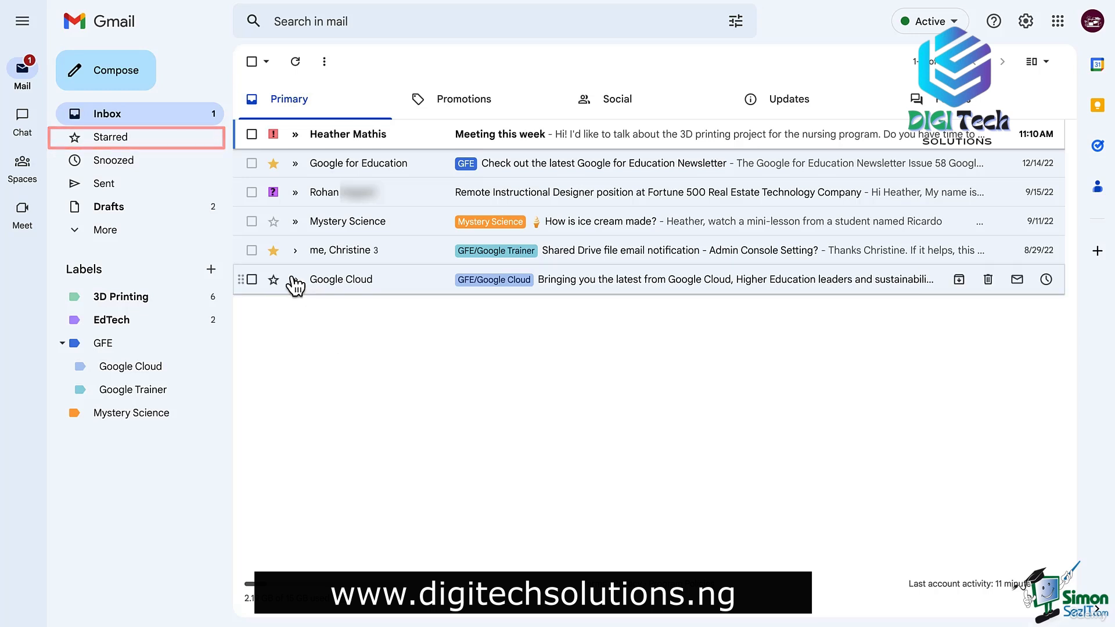
{"action": "left_click", "coordinate": [125, 147]}
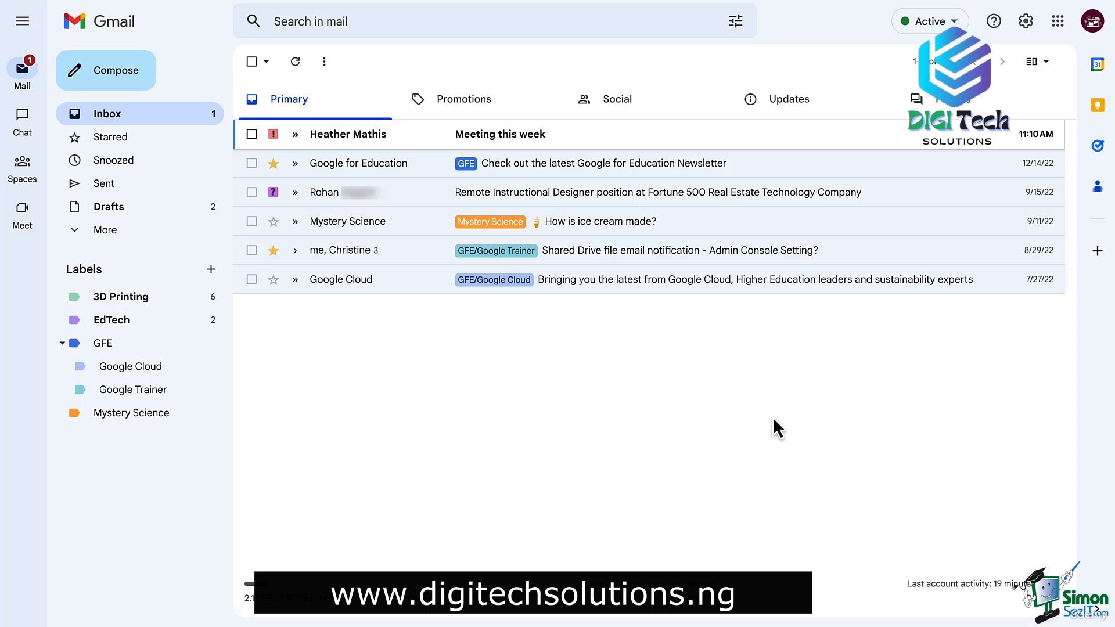
- Create a new email signature named "General" in the General settings
{"action": "left_click", "coordinate": [1026, 21]}
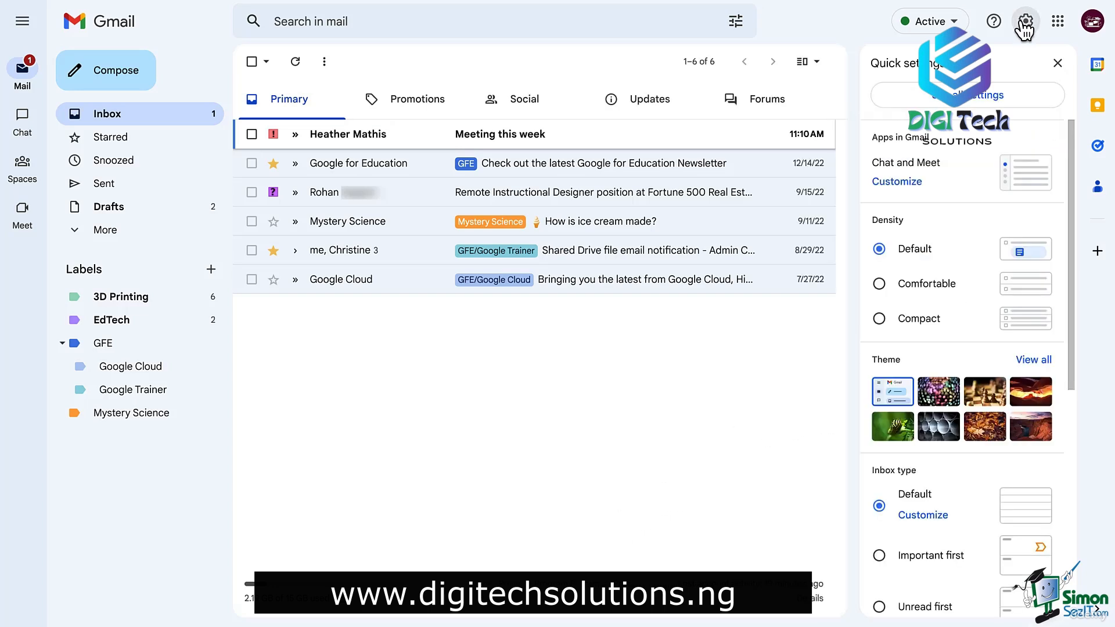
{"action": "left_click", "coordinate": [999, 96]}
{"action": "scroll", "coordinate": [964, 291], "scroll_direction": "down", "scroll_amount": 20}
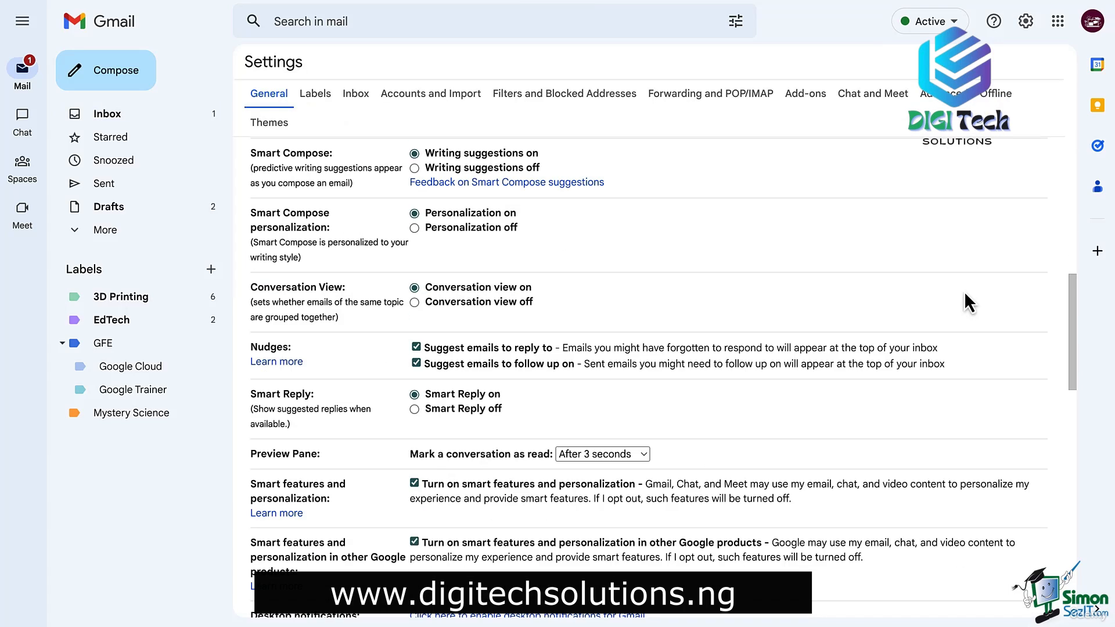
{"action": "scroll", "coordinate": [401, 416], "scroll_direction": "up", "scroll_amount": 1}
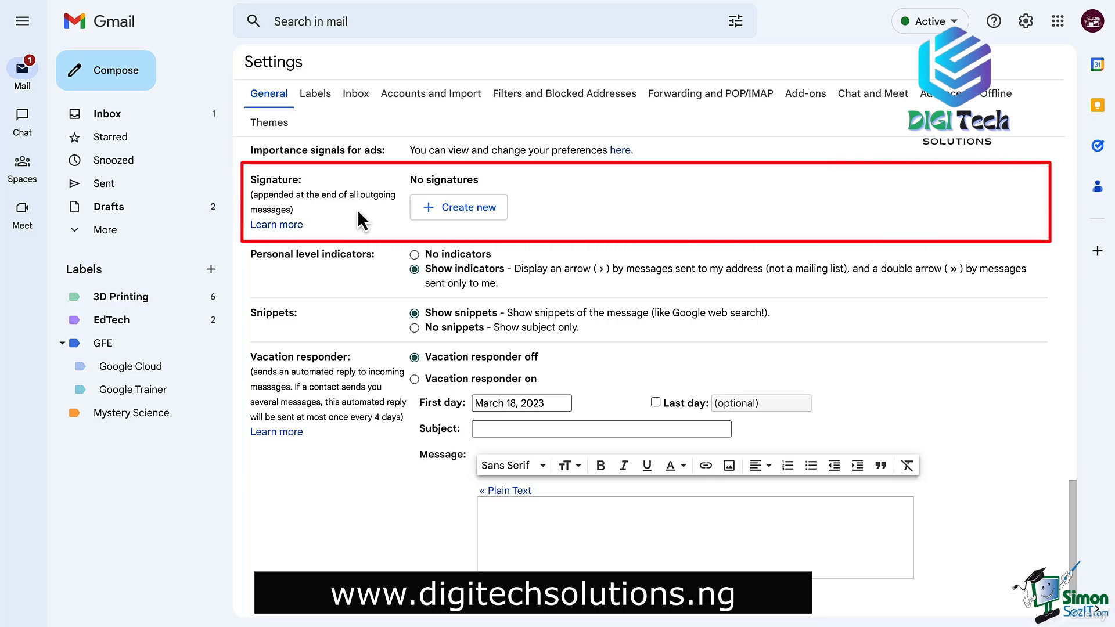
{"action": "left_click", "coordinate": [460, 217]}
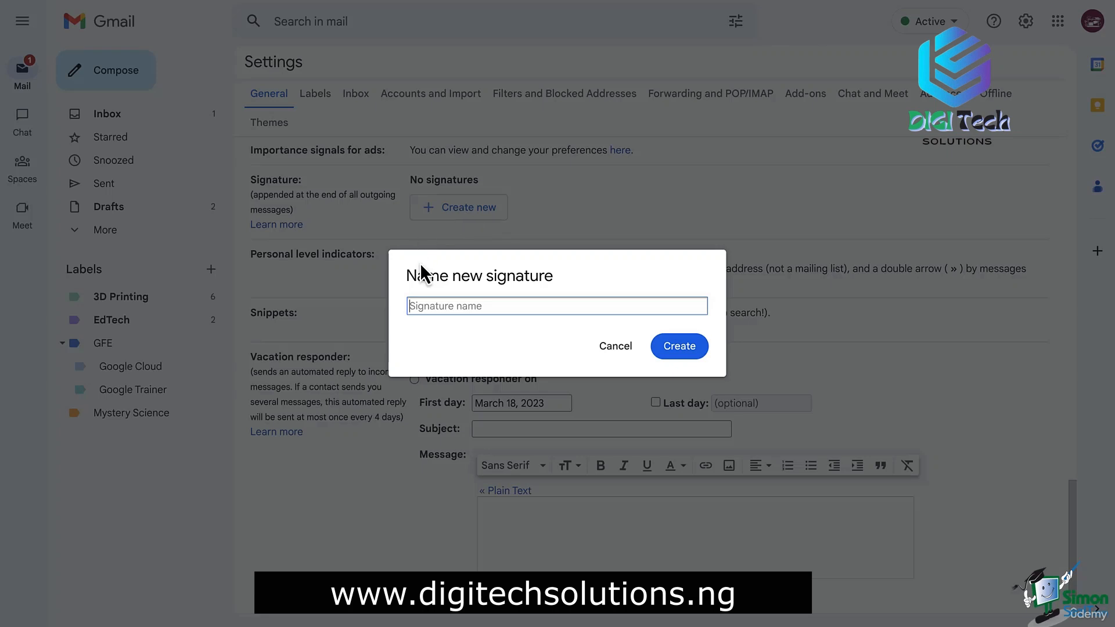
{"action": "type", "text": "General"}
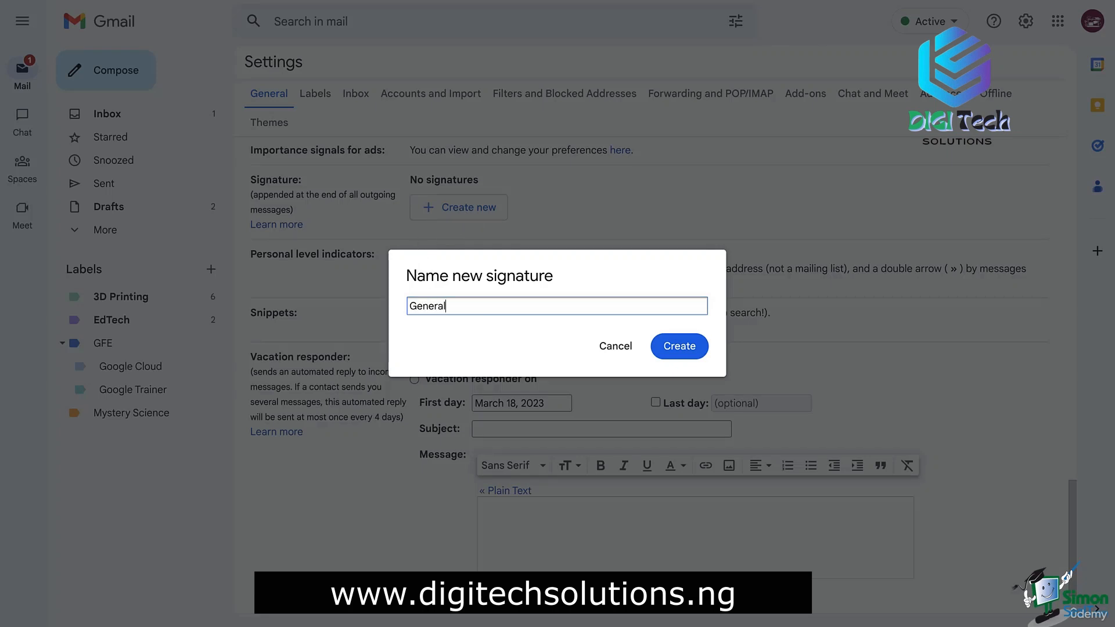
{"action": "left_click", "coordinate": [685, 346]}
- Create two more signatures named "Reply" and "Clients/External"
{"action": "left_click", "coordinate": [497, 320]}
{"action": "type", "text": "Reply"}
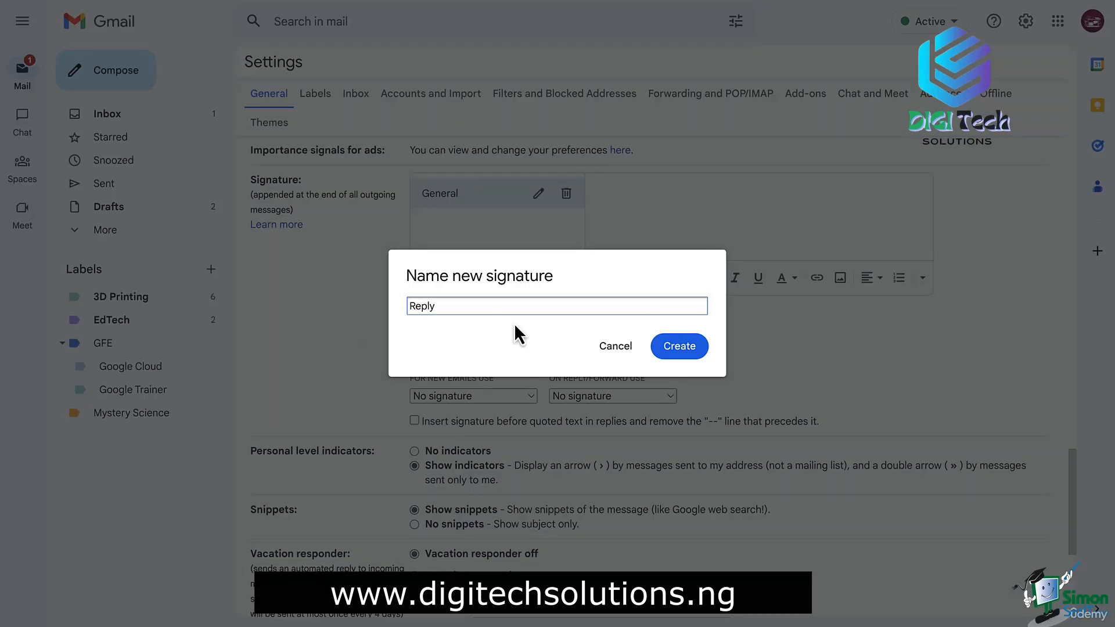
{"action": "left_click", "coordinate": [694, 347]}
{"action": "left_click", "coordinate": [497, 319]}
{"action": "type", "text": "Client"}
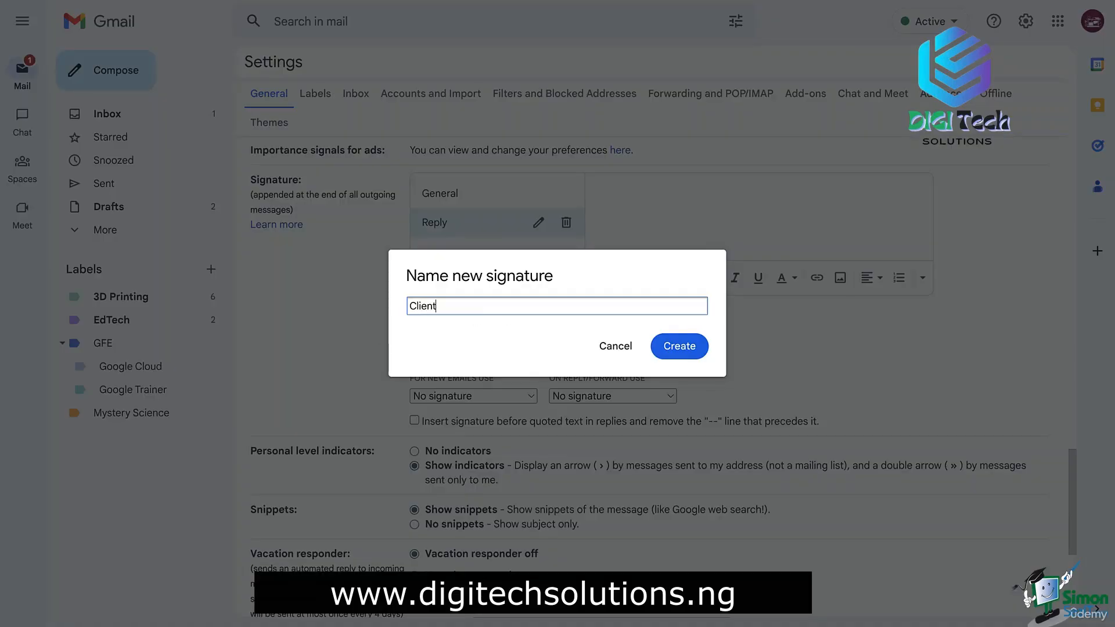
{"action": "type", "text": "s/External"}
{"action": "left_click", "coordinate": [704, 348]}
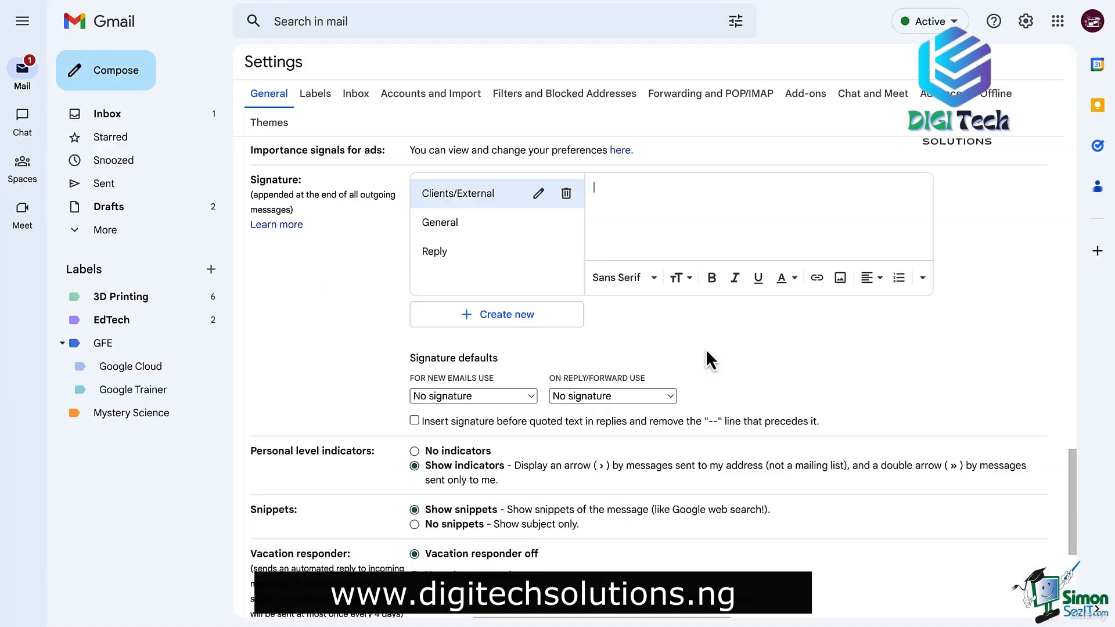
- In the General signature, enter the sender's full name, "Instructional Designer" and "Company" on separate lines
{"action": "left_click", "coordinate": [440, 226]}
{"action": "type", "text": "Heather"}
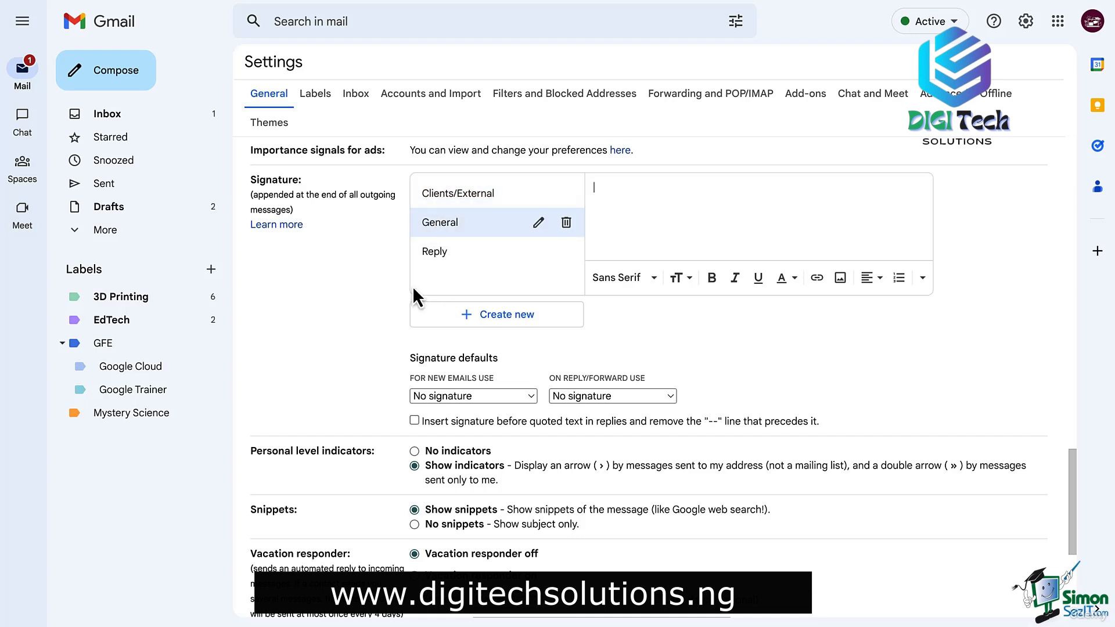
{"action": "type", "text": " Mathis "}
{"action": "type", "text": "Instructional "}
{"action": "type", "text": "Designer"}
{"action": "type", "text": "Com"}
{"action": "key", "text": "BackSpace"}
{"action": "type", "text": "np"}
{"action": "key", "text": "BackSpace"}
{"action": "key", "text": "BackSpace"}
{"action": "type", "text": "mpany"}
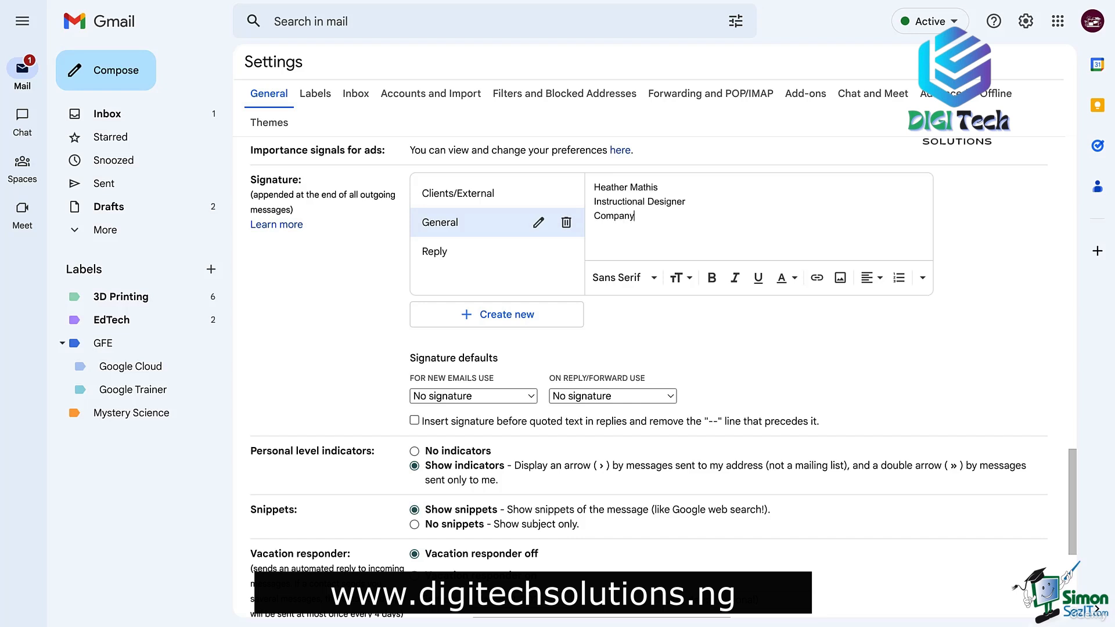
- Add the lines "Phone Number" and "Website" below the company line of the General signature
{"action": "key", "text": "Return"}
{"action": "type", "text": "Phone Number"}
{"action": "key", "text": "Return"}
{"action": "type", "text": "Website"}
- Make the sender's name in the General signature bold and dark blue, and italicize the "Instructional Designer" line
{"action": "left_click_drag", "start_coordinate": [659, 187], "coordinate": [593, 187]}
{"action": "left_click", "coordinate": [712, 278]}
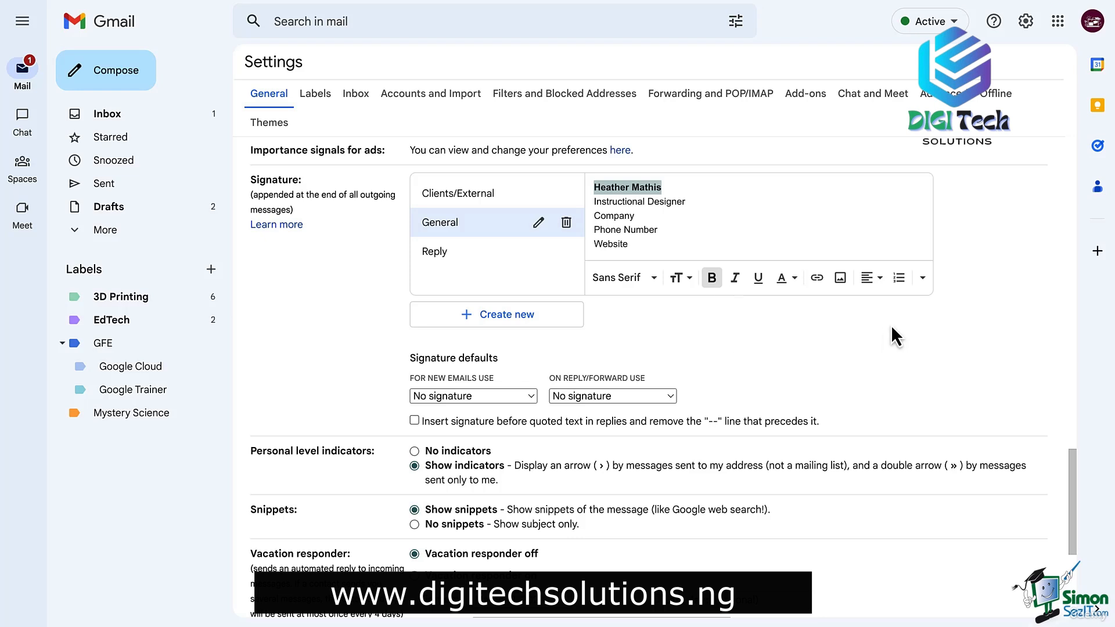
{"action": "left_click", "coordinate": [794, 279]}
{"action": "left_click", "coordinate": [760, 243]}
{"action": "left_click", "coordinate": [747, 343]}
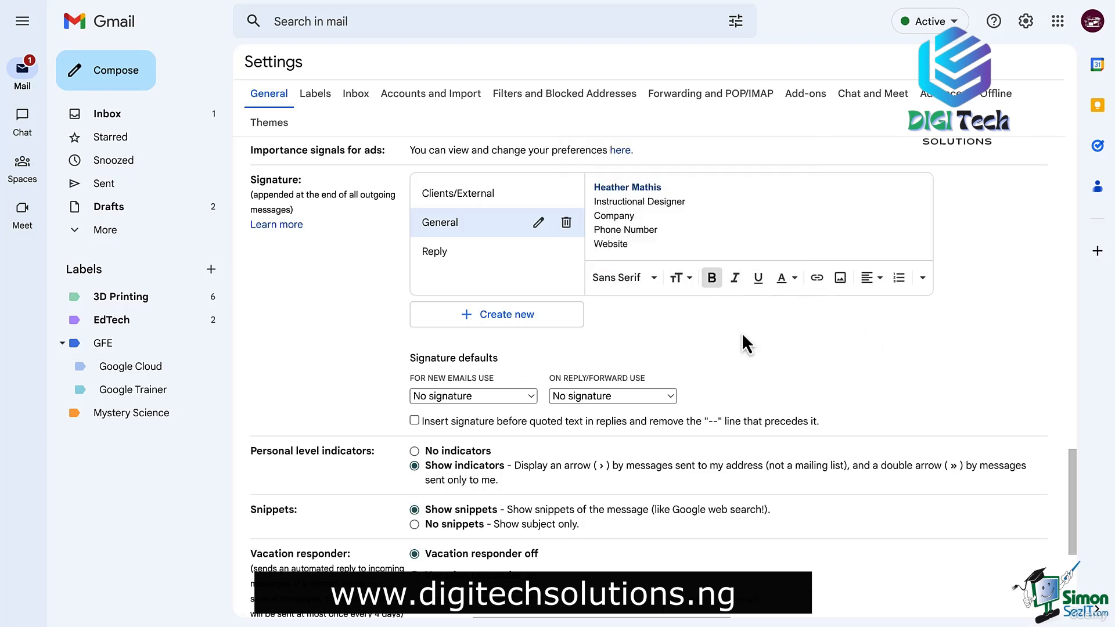
{"action": "triple_click", "coordinate": [608, 210]}
{"action": "left_click", "coordinate": [734, 277]}
{"action": "left_click", "coordinate": [753, 315]}
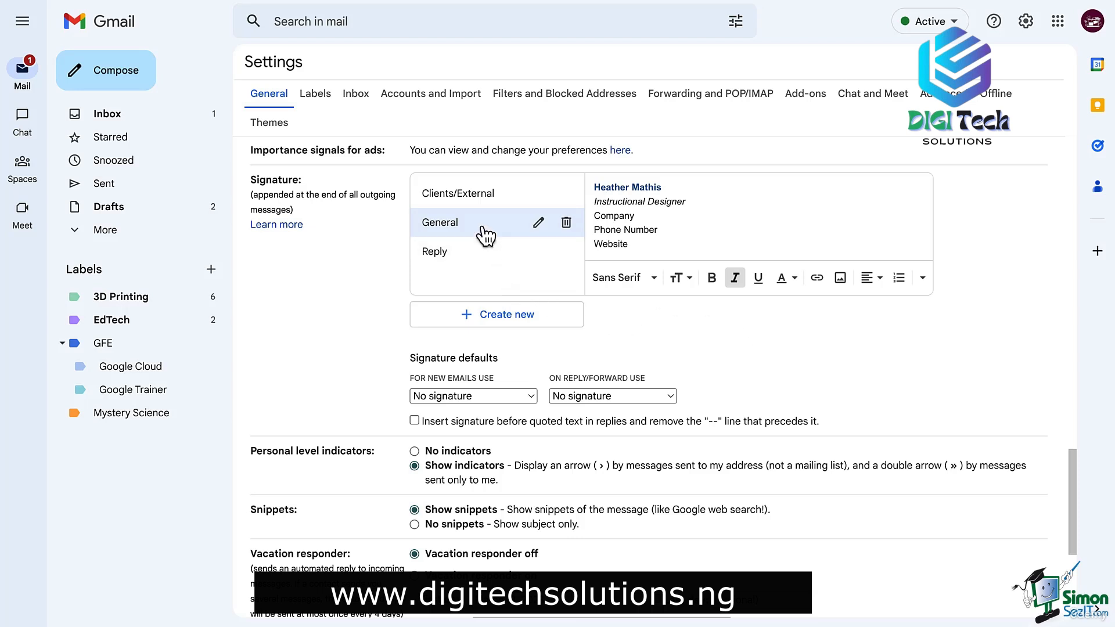
- Copy the complete General signature text into the Clients/External signature
{"action": "mouse_move", "coordinate": [643, 255]}
{"action": "left_mouse_down"}
{"action": "mouse_move", "coordinate": [590, 226]}
{"action": "mouse_move", "coordinate": [585, 198]}
{"action": "left_mouse_up"}
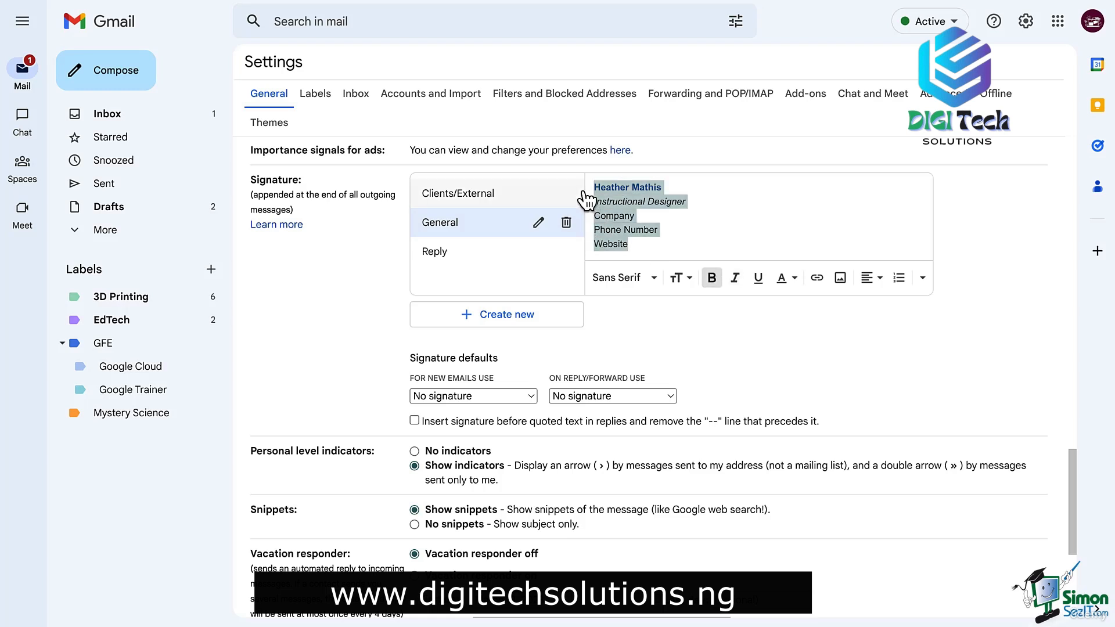
{"action": "left_click", "coordinate": [644, 323]}
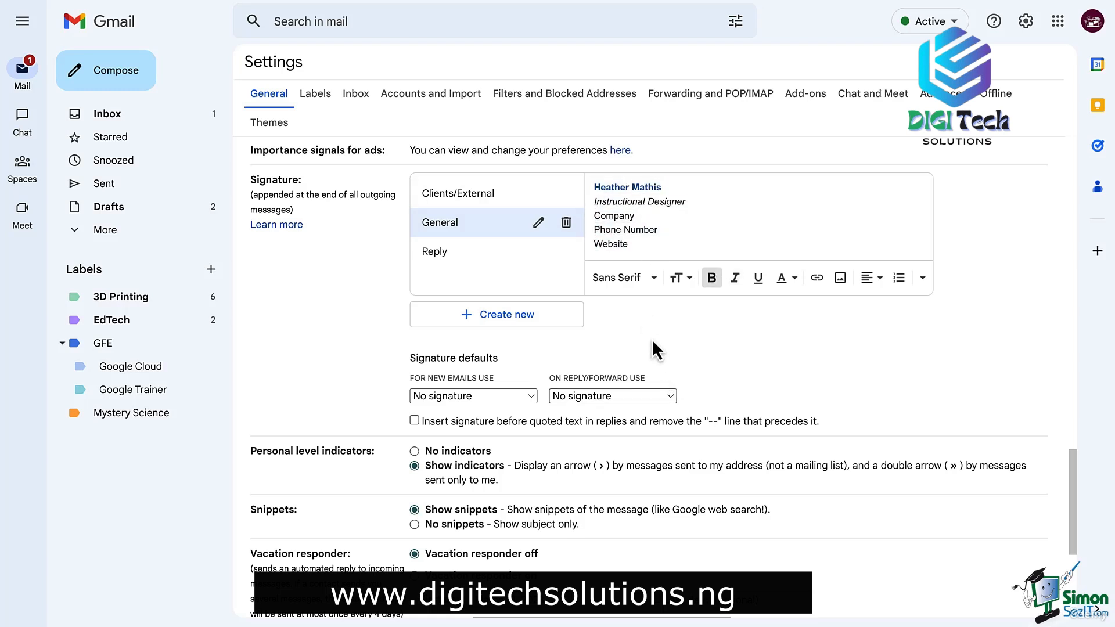
{"action": "left_click", "coordinate": [467, 195]}
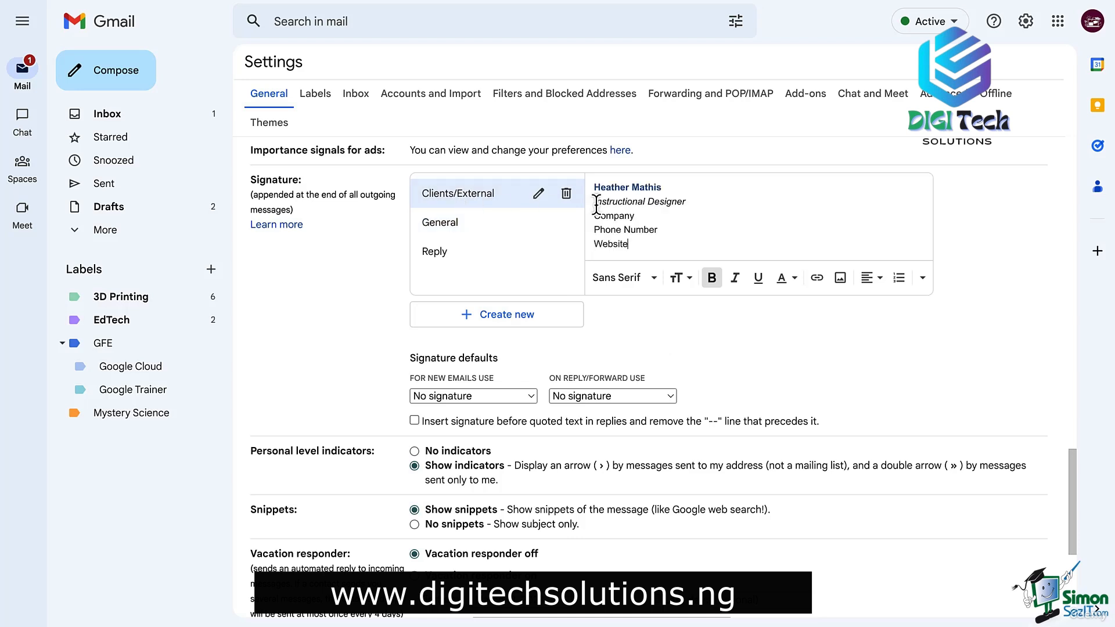
- Add a "Book appointment with me" line linked to google.com below "Website" in the Clients/External signature, followed by a new line
{"action": "left_click", "coordinate": [627, 243]}
{"action": "key", "text": "Return"}
{"action": "type", "text": "Book appointment with me"}
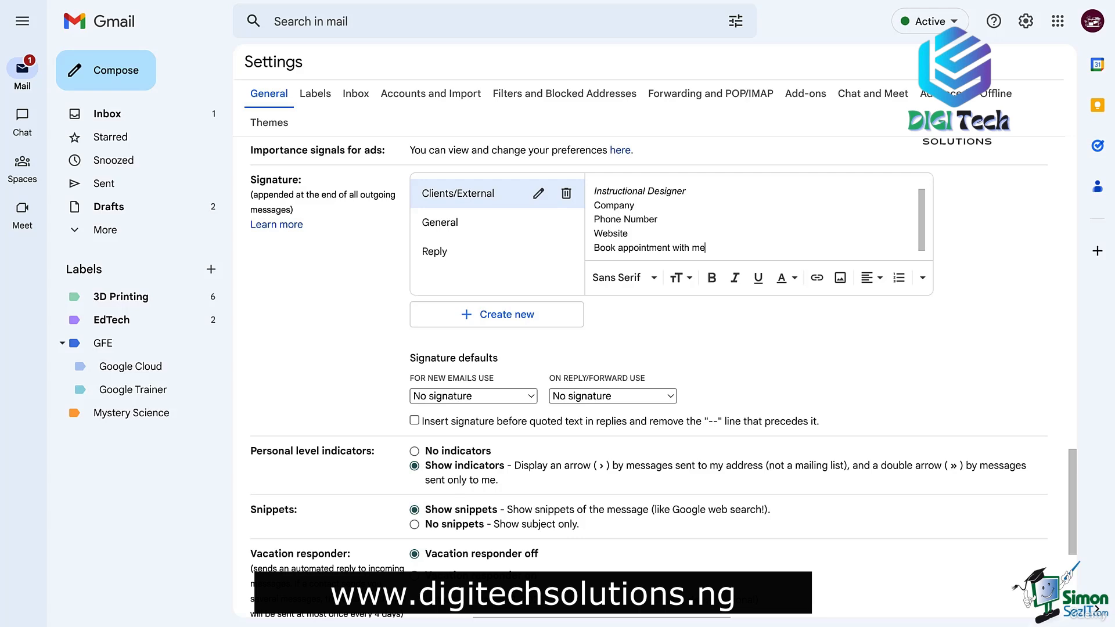
{"action": "left_click_drag", "start_coordinate": [706, 249], "coordinate": [596, 249]}
{"action": "left_click", "coordinate": [816, 278]}
{"action": "type", "text": "google.com"}
{"action": "left_click", "coordinate": [730, 436]}
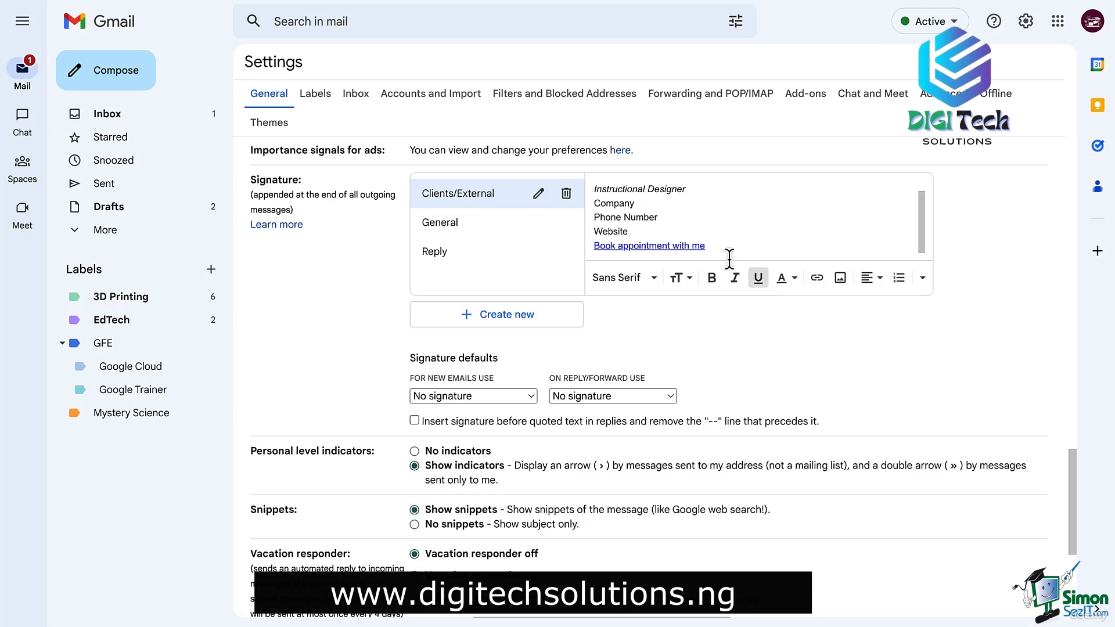
{"action": "key", "text": "Return"}
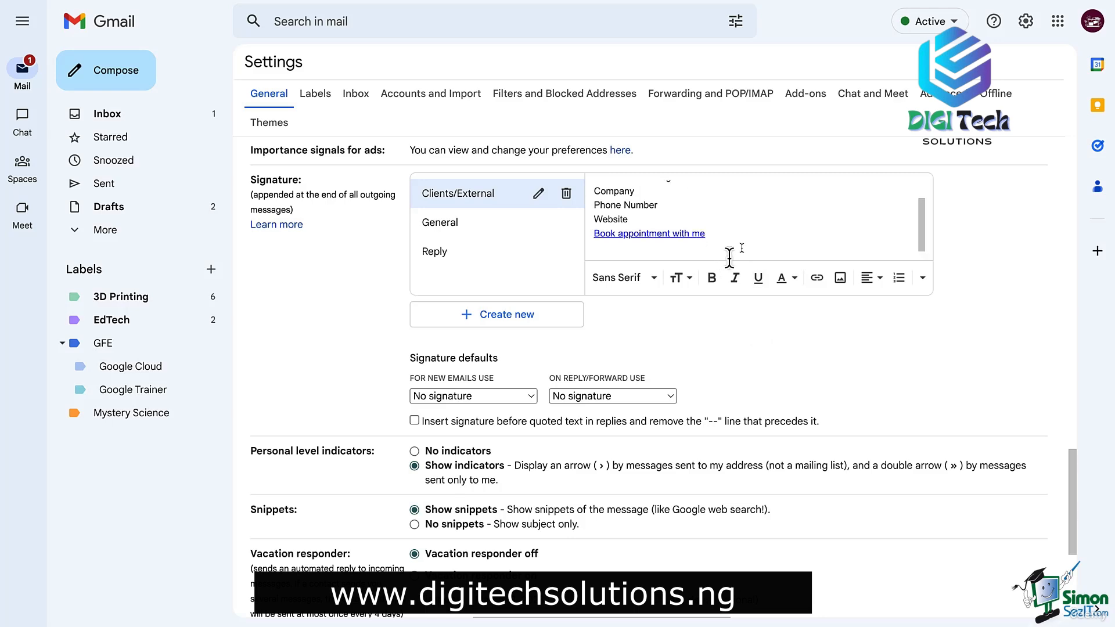
- Insert an image below the "Book appointment with me" line of the Clients/External signature
{"action": "scroll", "coordinate": [813, 325], "scroll_direction": "up", "scroll_amount": 1}
{"action": "left_click", "coordinate": [839, 361]}
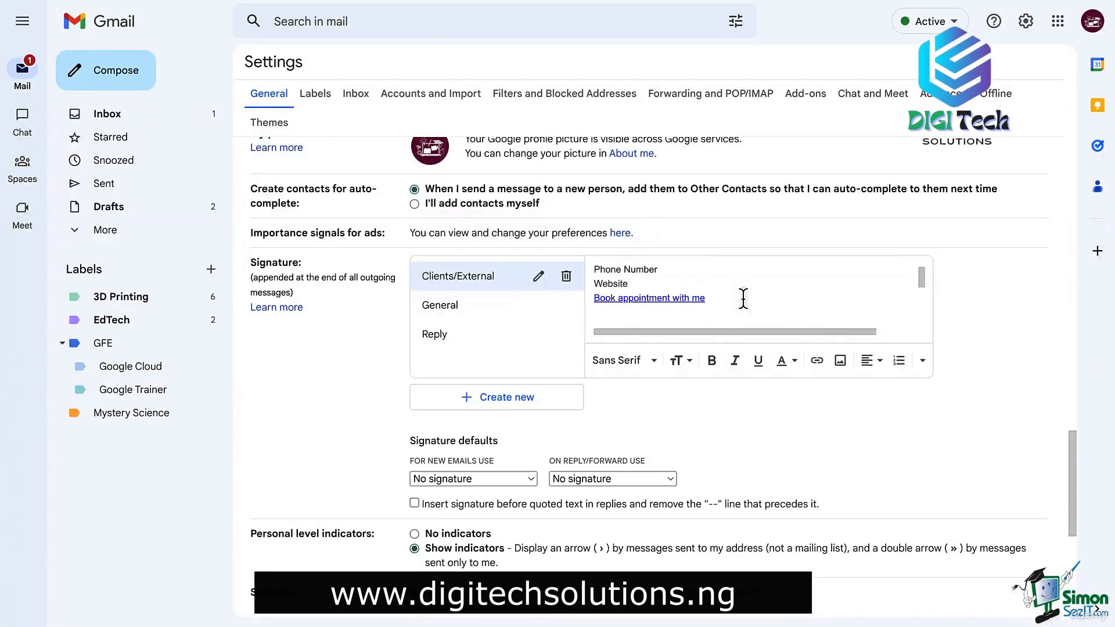
{"action": "left_click", "coordinate": [637, 337]}
{"action": "left_click", "coordinate": [613, 344]}
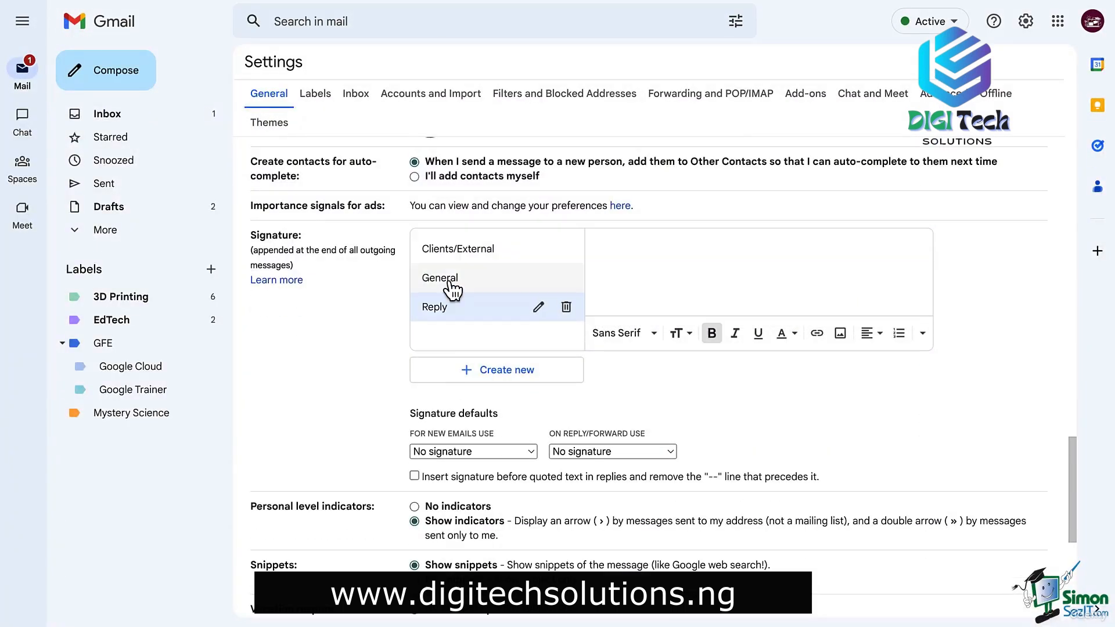
- Copy the sender's name and the "Instructional Designer" line from the General signature into the Reply signature
{"action": "left_click", "coordinate": [450, 281]}
{"action": "left_click_drag", "start_coordinate": [680, 259], "coordinate": [584, 255]}
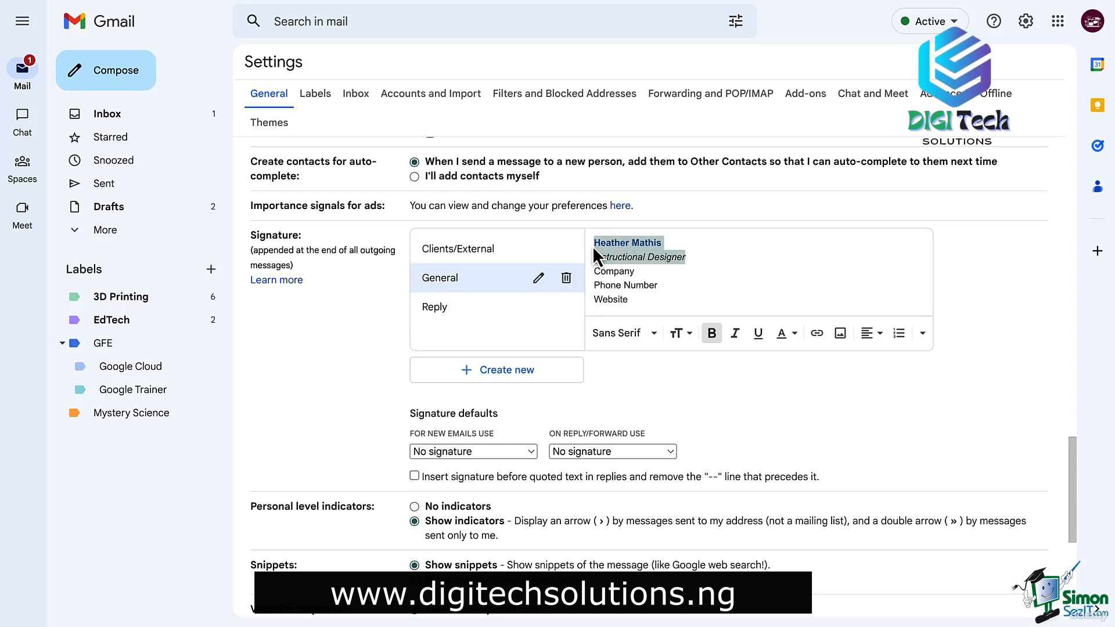
{"action": "left_click", "coordinate": [493, 309]}
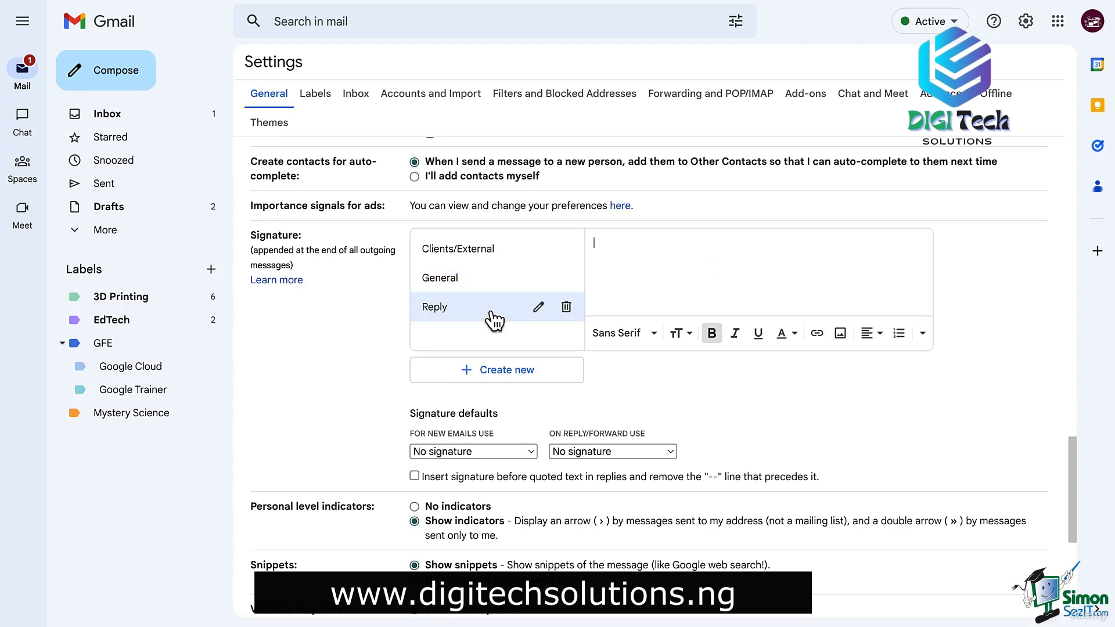
{"action": "left_click", "coordinate": [598, 250]}
{"action": "type", "text": "Heather Mathis Instructional Designer"}
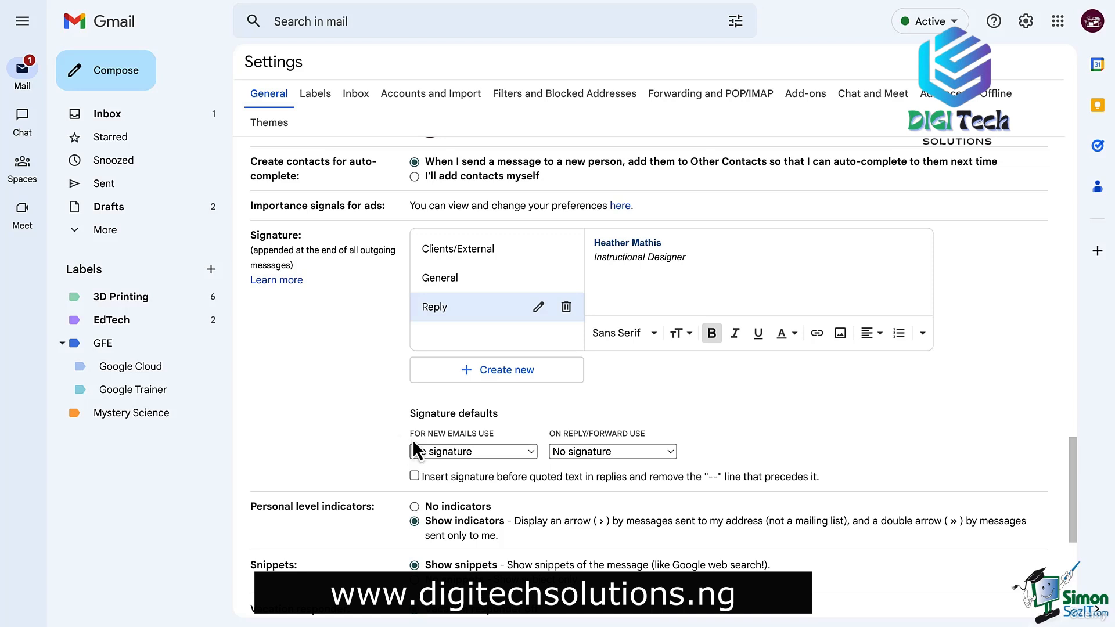
- Set the signature defaults to General for new emails and Reply for replies and forwards
{"action": "left_click", "coordinate": [480, 452]}
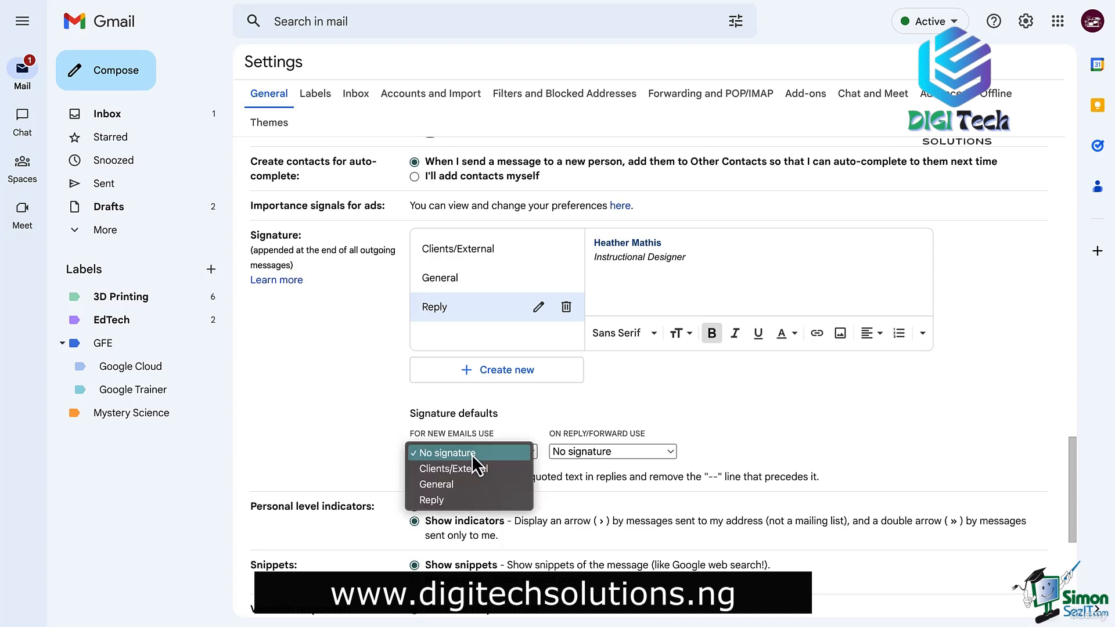
{"action": "left_click", "coordinate": [478, 484]}
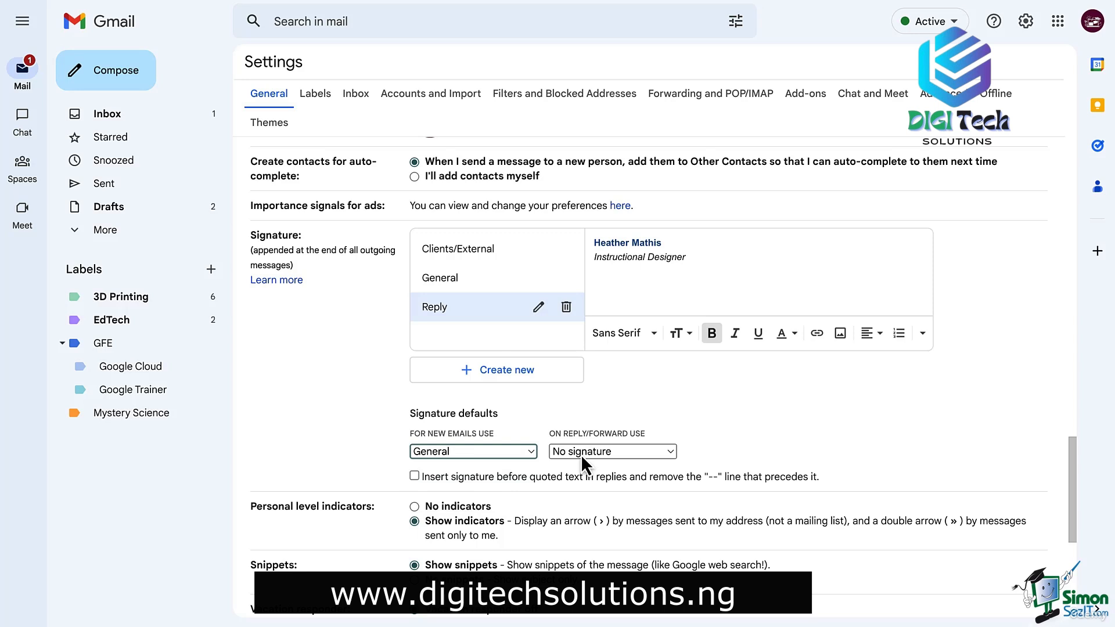
{"action": "left_click", "coordinate": [580, 454]}
{"action": "left_click", "coordinate": [600, 497]}
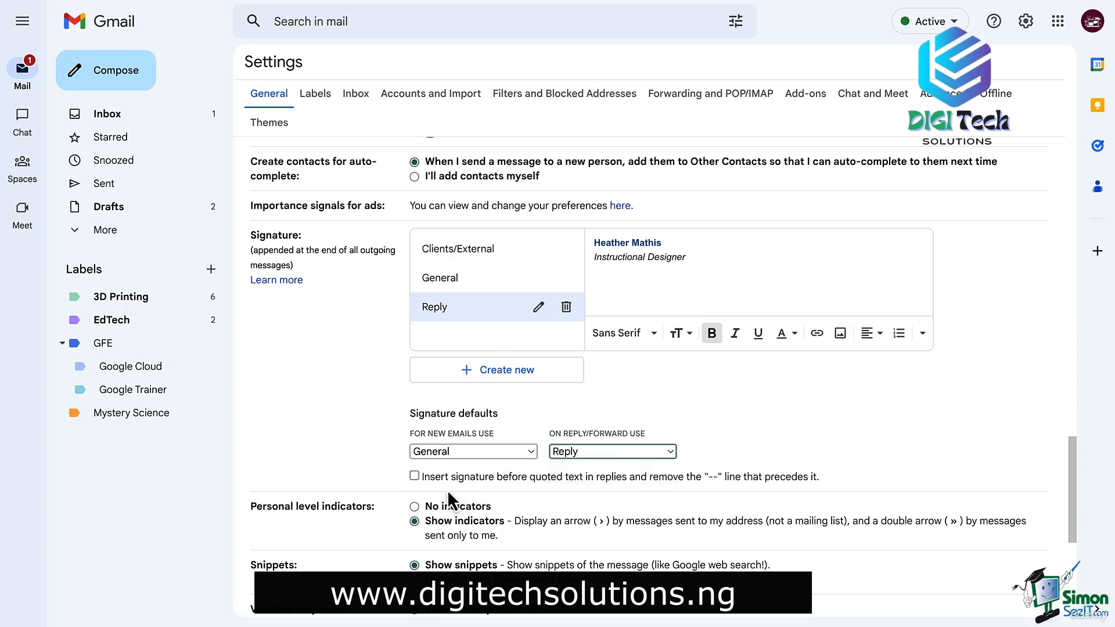
- Enable inserting the signature before quoted text in replies and save the settings changes
{"action": "left_click", "coordinate": [414, 477]}
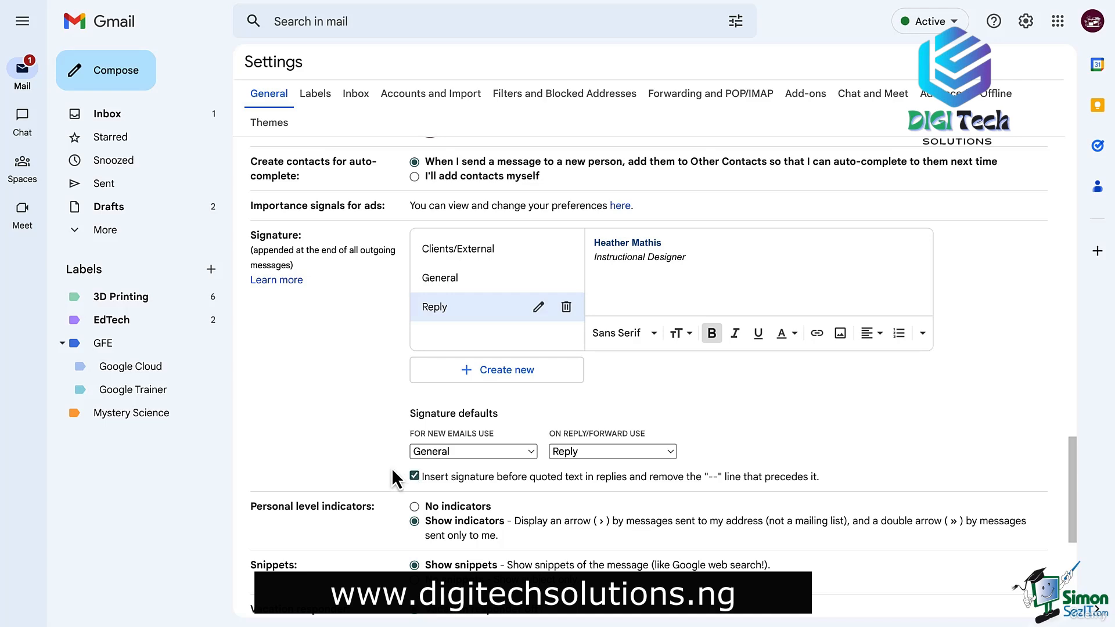
{"action": "scroll", "coordinate": [391, 468], "scroll_direction": "up", "scroll_amount": 1}
{"action": "scroll", "coordinate": [391, 468], "scroll_direction": "down", "scroll_amount": 6}
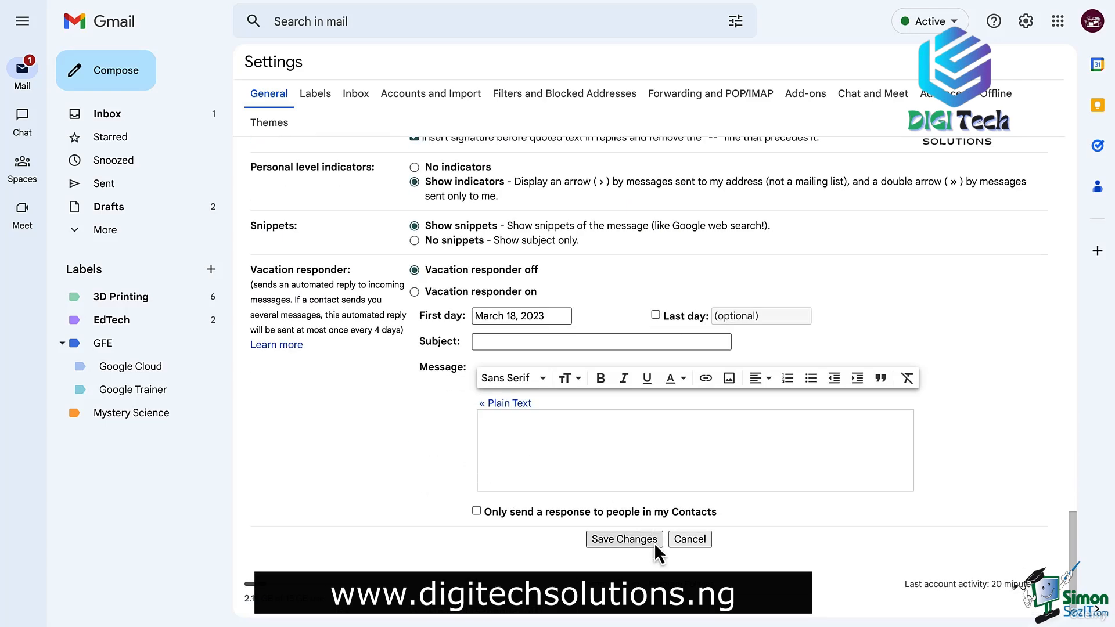
{"action": "left_click", "coordinate": [625, 540]}
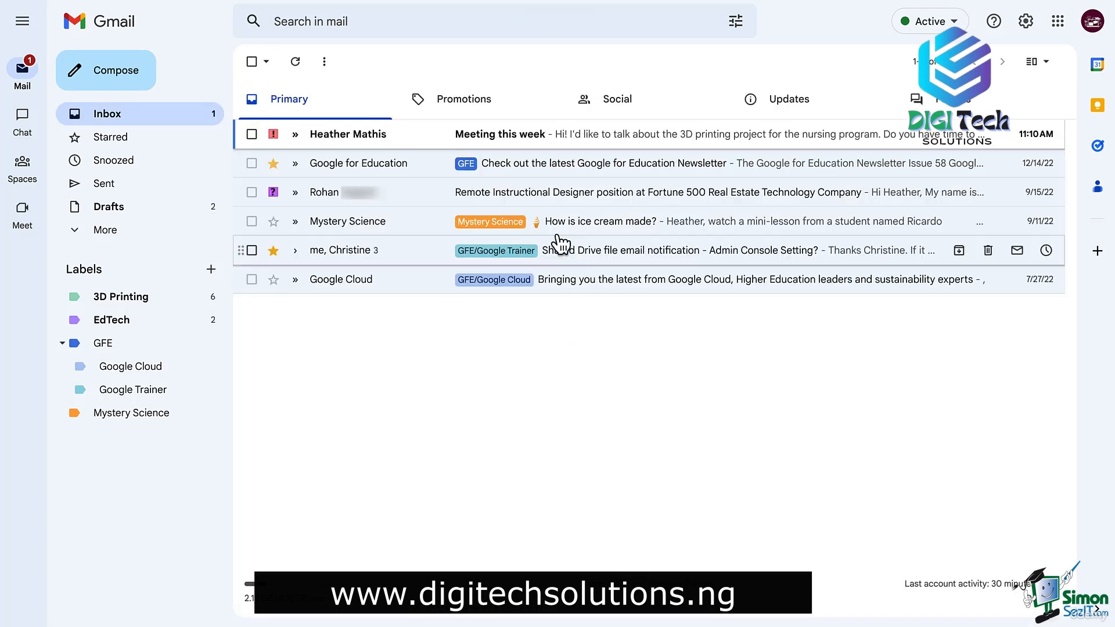
- Start a reply to the "Meeting this week" email with the suggested text "Yes, I have time." and a blank line before the signature
{"action": "left_click", "coordinate": [521, 137]}
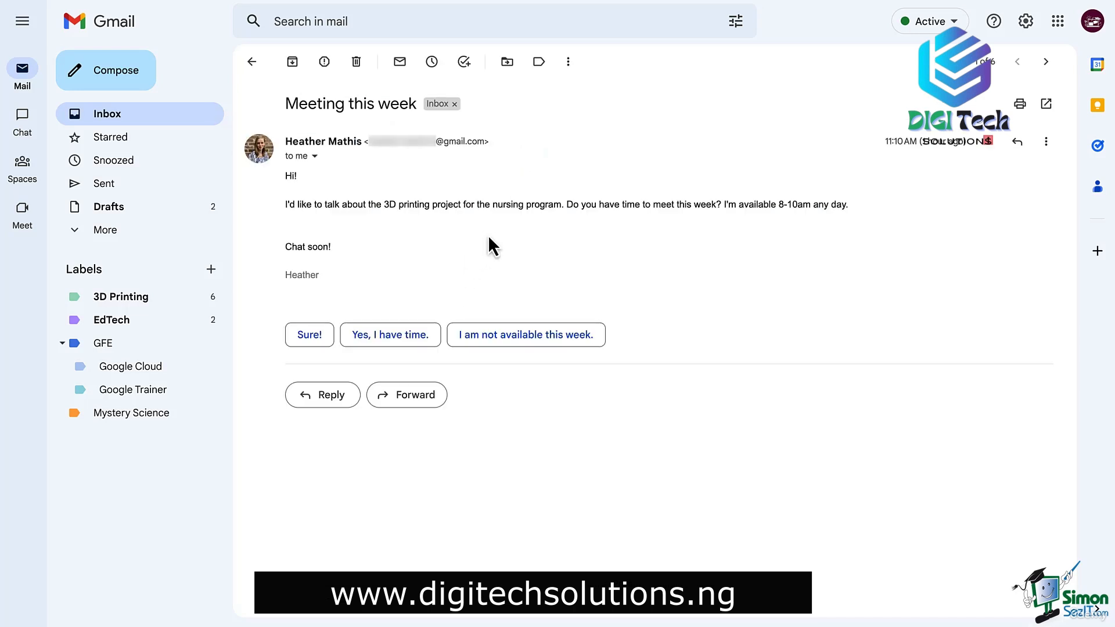
{"action": "left_click", "coordinate": [373, 344]}
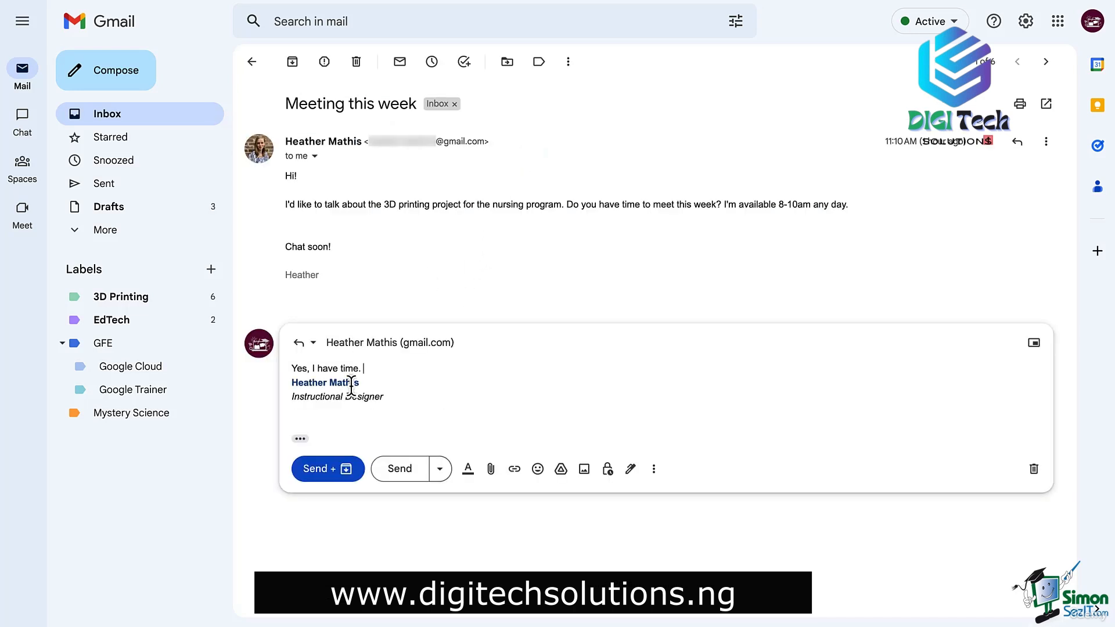
{"action": "key", "text": "Return"}
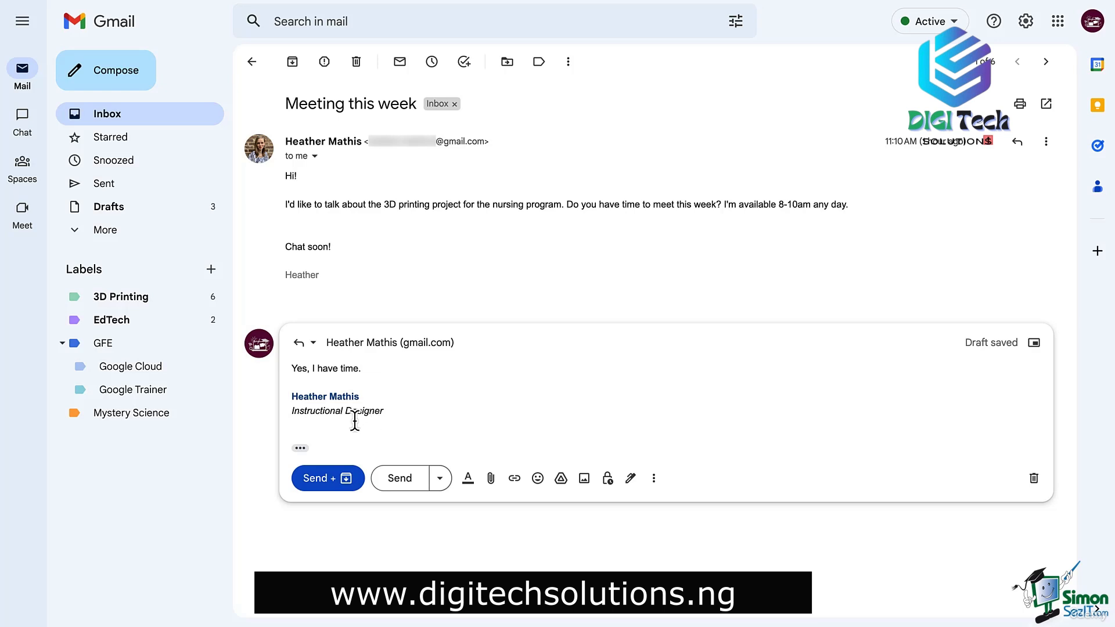
- Remove the signature from the reply draft and open the signature management settings
{"action": "left_click", "coordinate": [631, 480]}
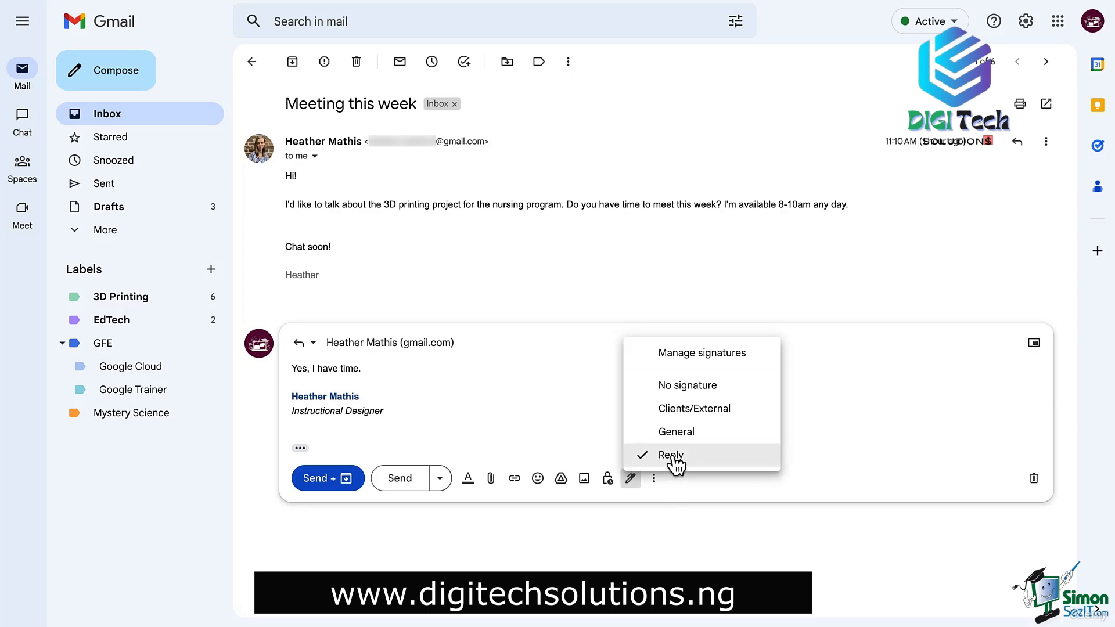
{"action": "left_click", "coordinate": [679, 417]}
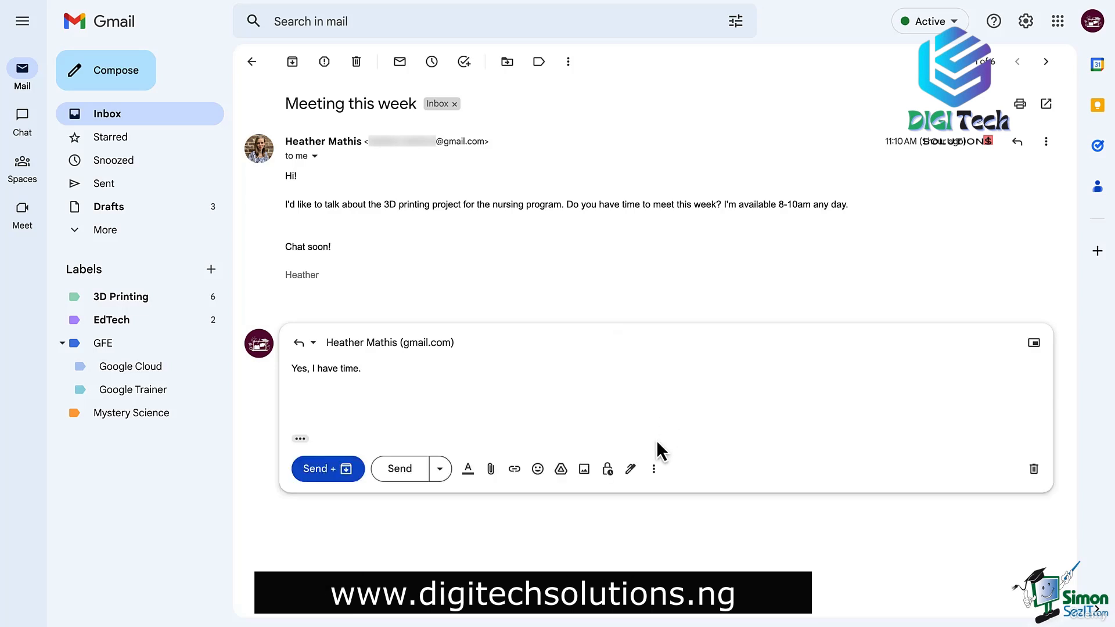
{"action": "left_click", "coordinate": [637, 473]}
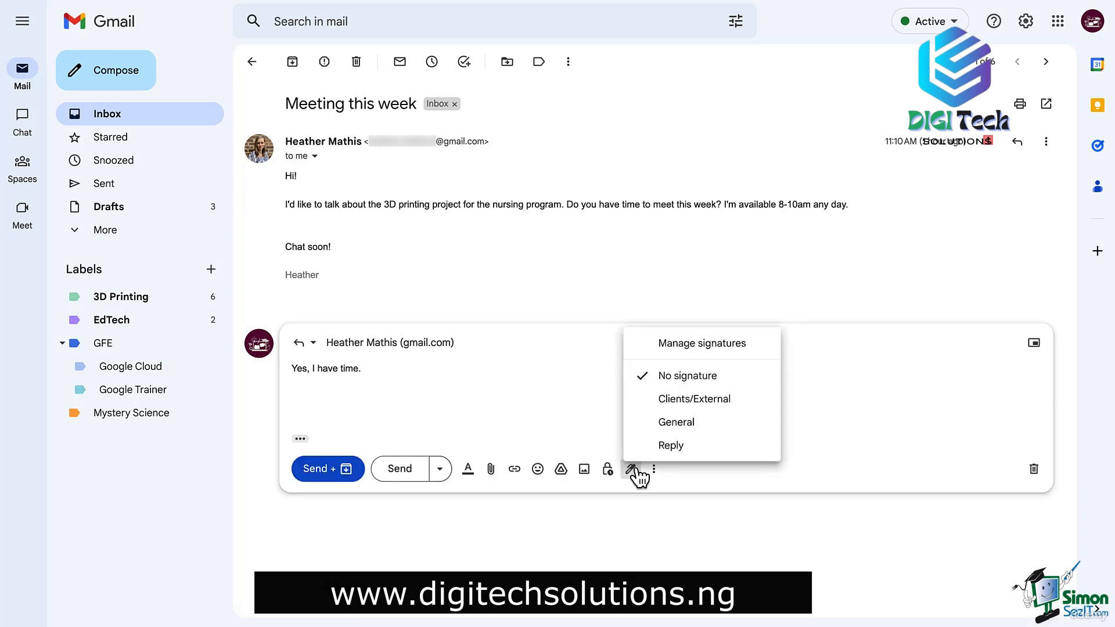
{"action": "left_click", "coordinate": [690, 347]}
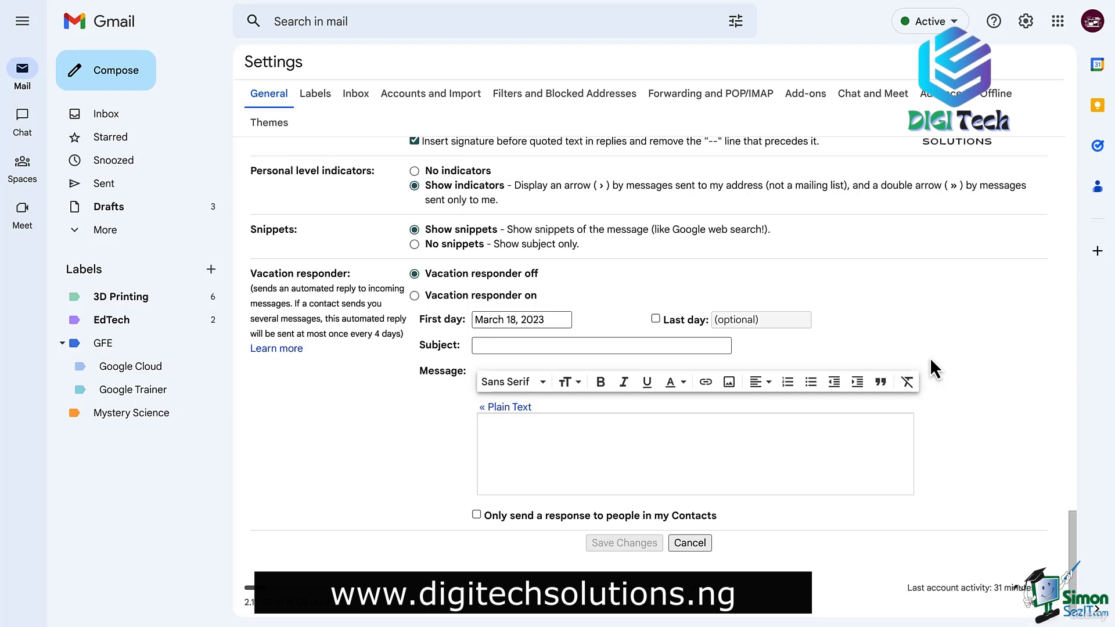
- Turn on the vacation responder and set its subject to "Out of Office"
{"action": "left_click", "coordinate": [415, 292]}
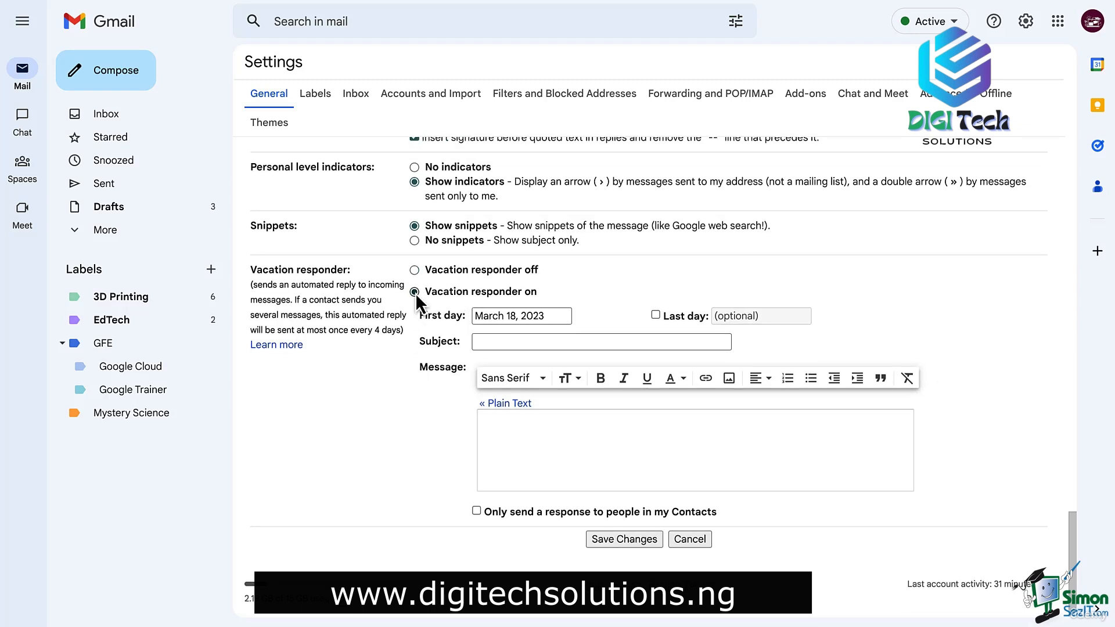
{"action": "left_click", "coordinate": [501, 321]}
{"action": "left_click", "coordinate": [646, 306]}
{"action": "left_click", "coordinate": [636, 343]}
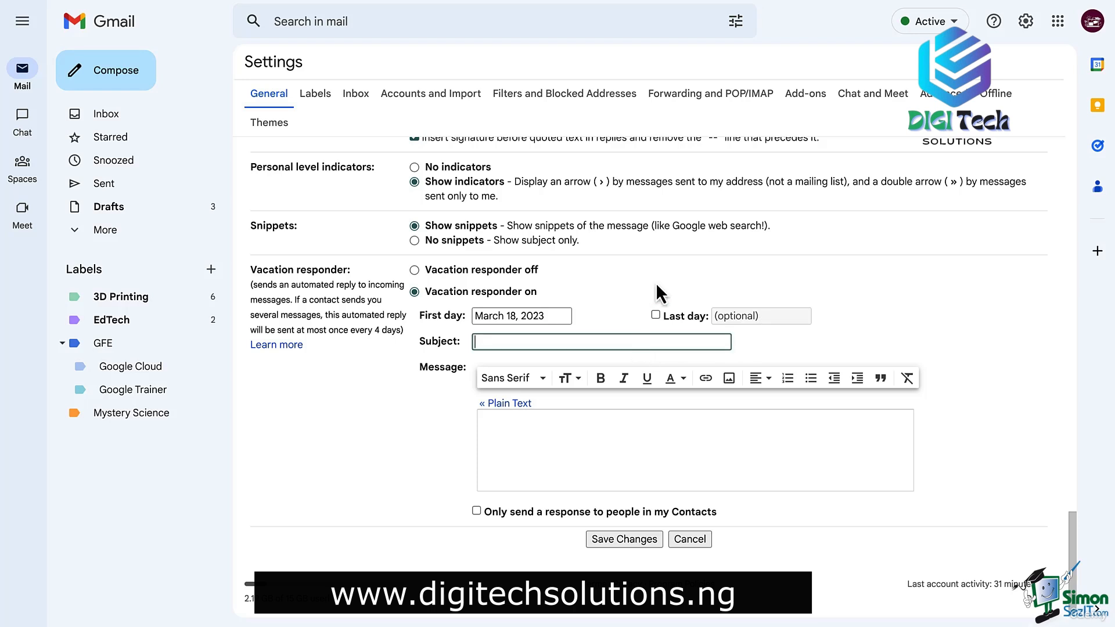
{"action": "type", "text": "Re:"}
{"action": "key", "text": "BackSpace"}
{"action": "key", "text": "BackSpace"}
{"action": "key", "text": "BackSpace"}
{"action": "key", "text": "BackSpace"}
{"action": "type", "text": "OOO"}
{"action": "key", "text": "BackSpace"}
{"action": "key", "text": "BackSpace"}
{"action": "type", "text": "ut of Office"}
- Enter the vacation message "Thank you for your email. I am out of office until ____ (date). For emergencies, please contact ___ (person)." and save the changes
{"action": "left_click", "coordinate": [569, 455]}
{"action": "type", "text": "Thank you for your email. I am out of office until ____ (date). For emergencies, please contact ___ (person)."}
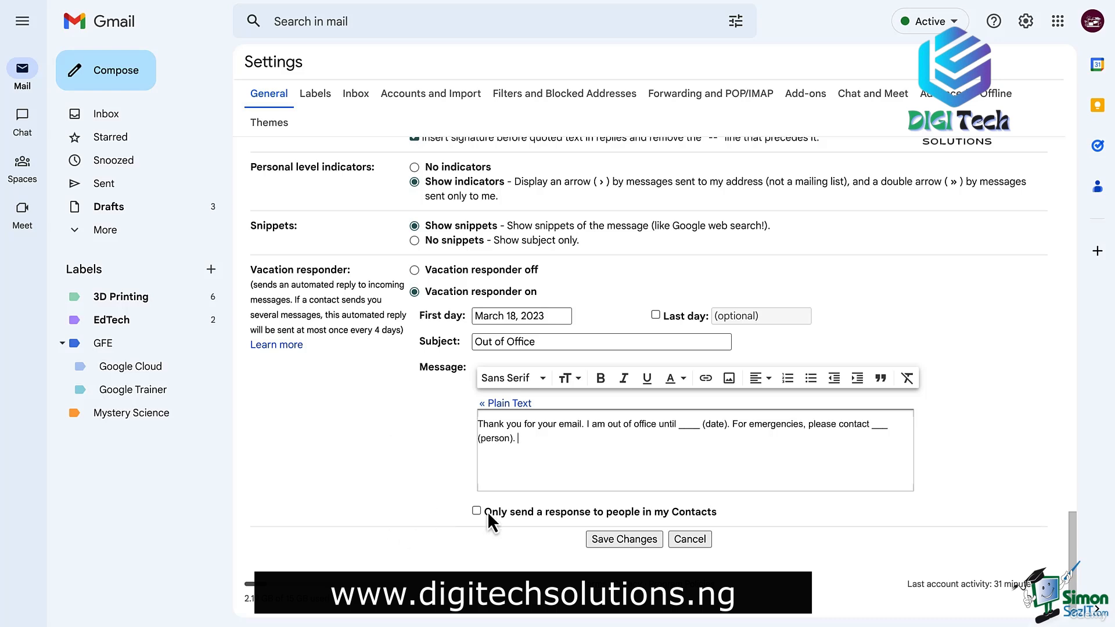
{"action": "left_click", "coordinate": [610, 540]}
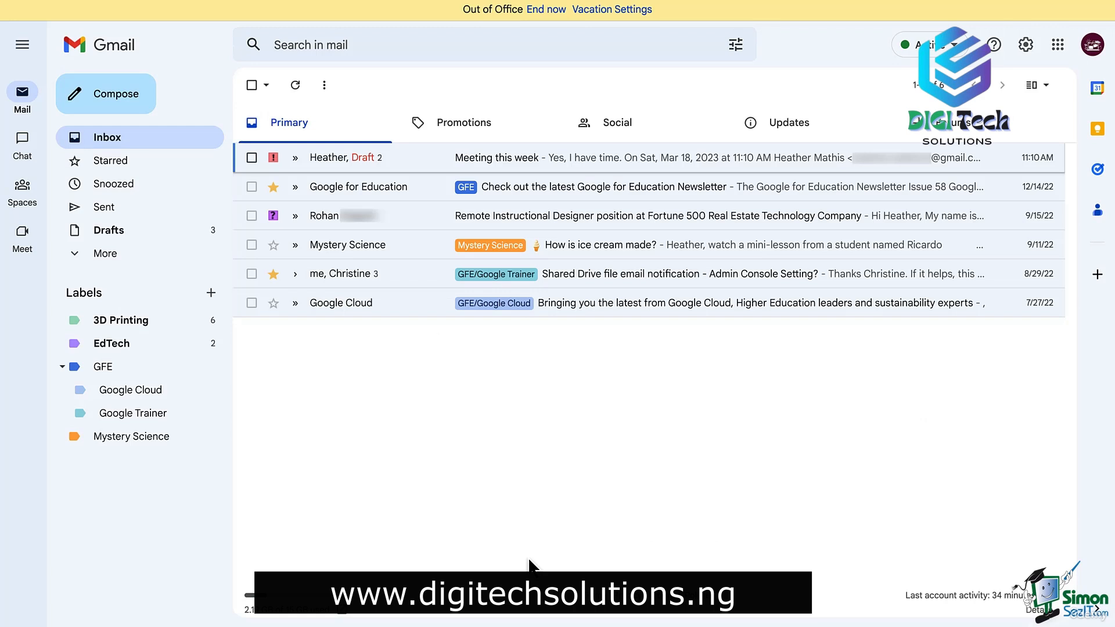
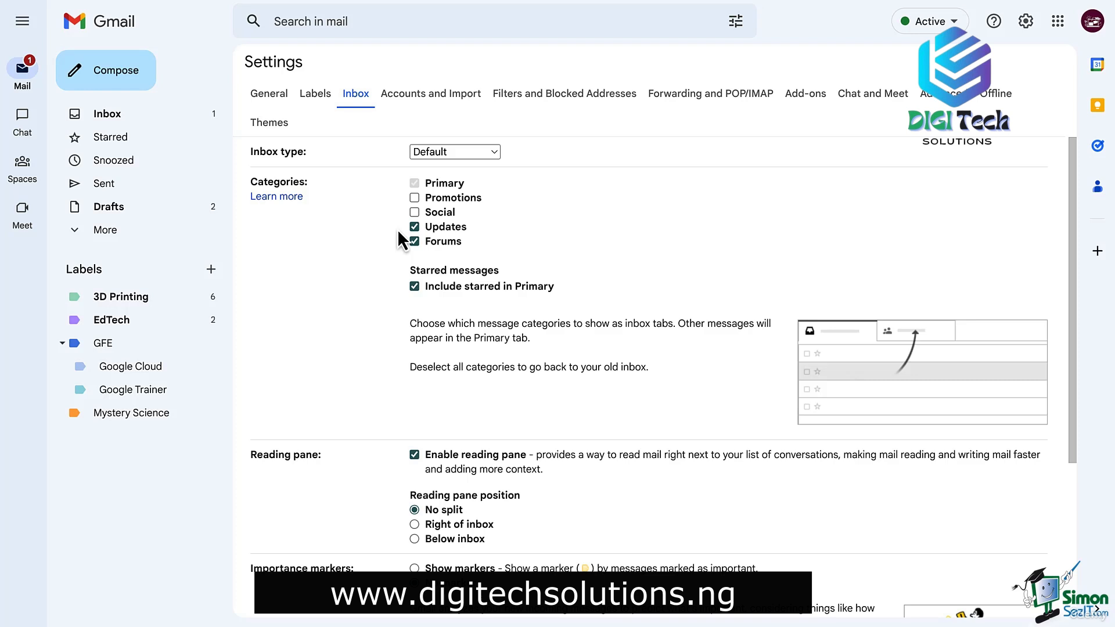
- Set the inbox type to Unread first and customize its sections in Priority Inbox
{"action": "left_click", "coordinate": [433, 152]}
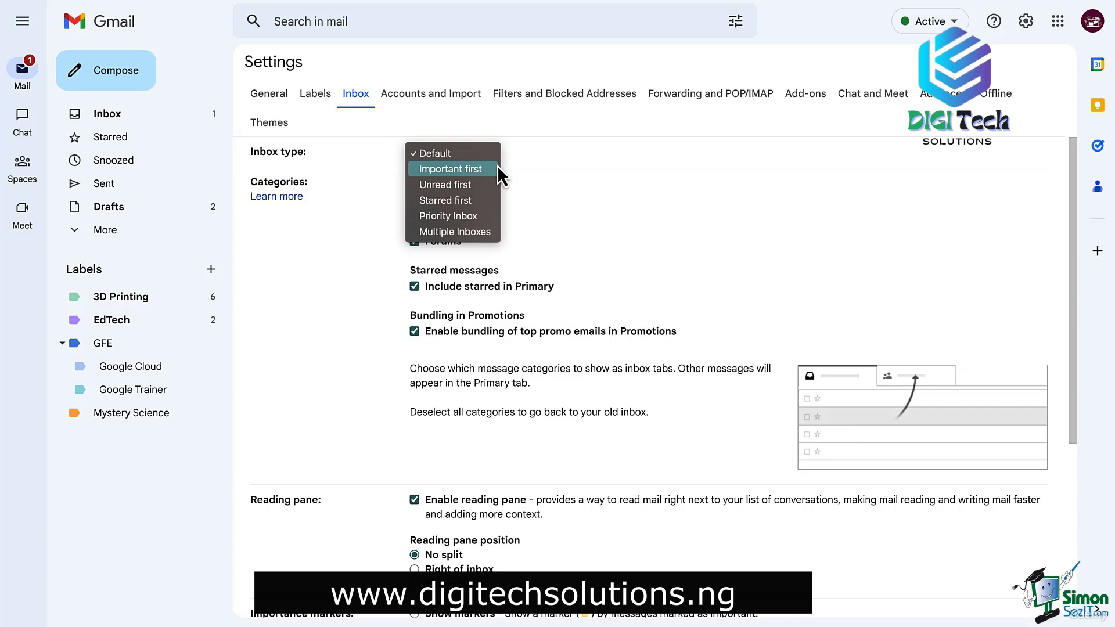
{"action": "left_click", "coordinate": [450, 185]}
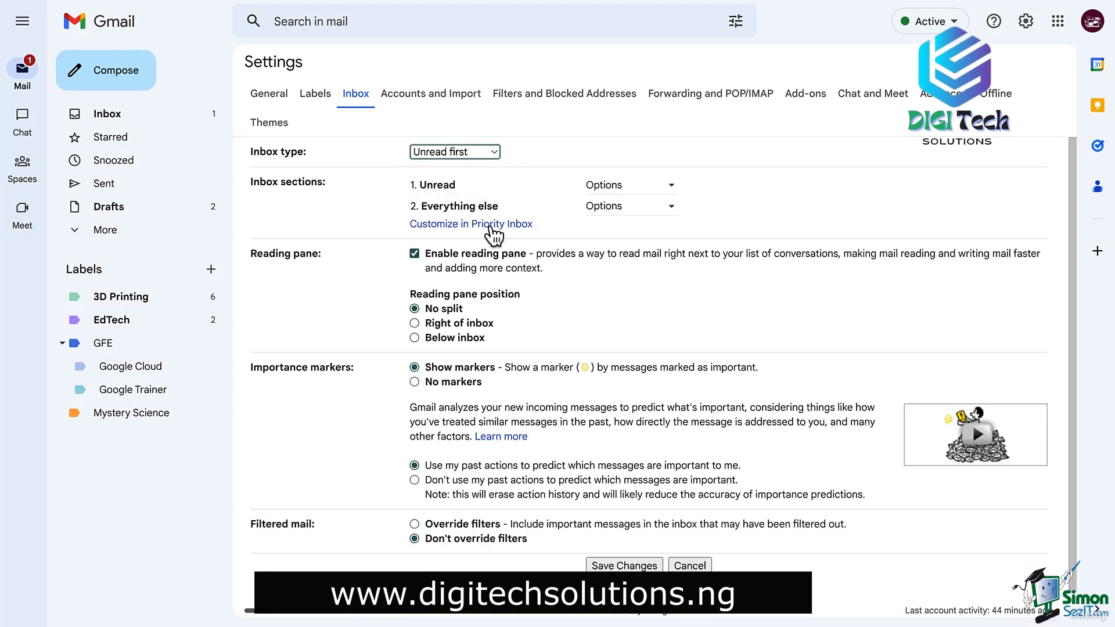
{"action": "left_click", "coordinate": [494, 230]}
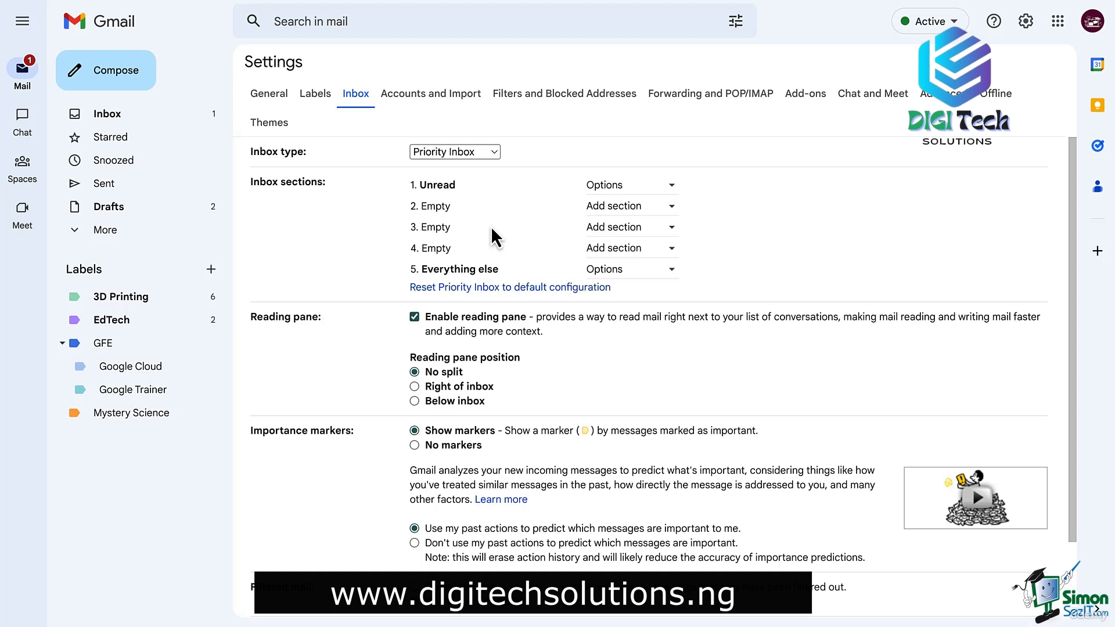
- Add Starred as the second Priority Inbox section and display the label choices for the third section
{"action": "left_click", "coordinate": [599, 189]}
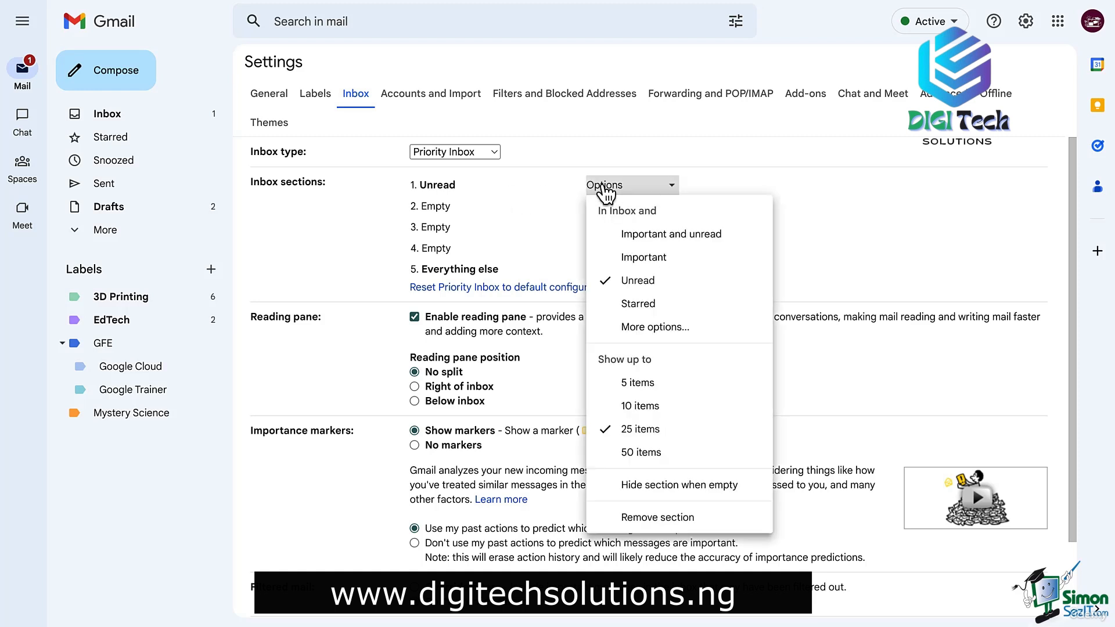
{"action": "left_click", "coordinate": [613, 192]}
{"action": "left_click", "coordinate": [631, 207]}
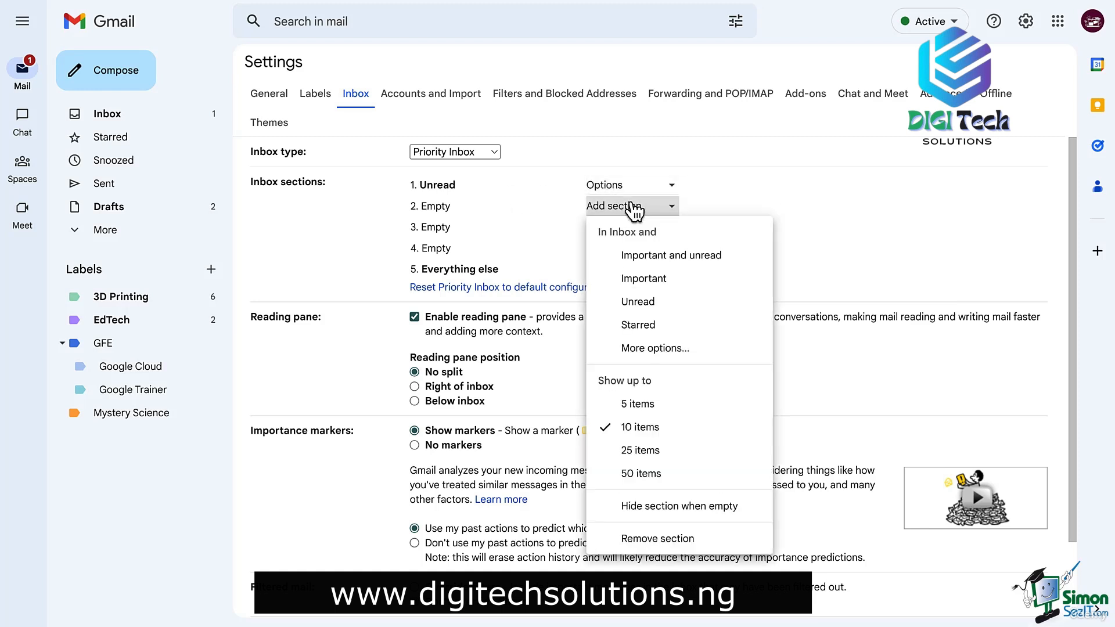
{"action": "left_click", "coordinate": [685, 325]}
{"action": "left_click", "coordinate": [659, 228]}
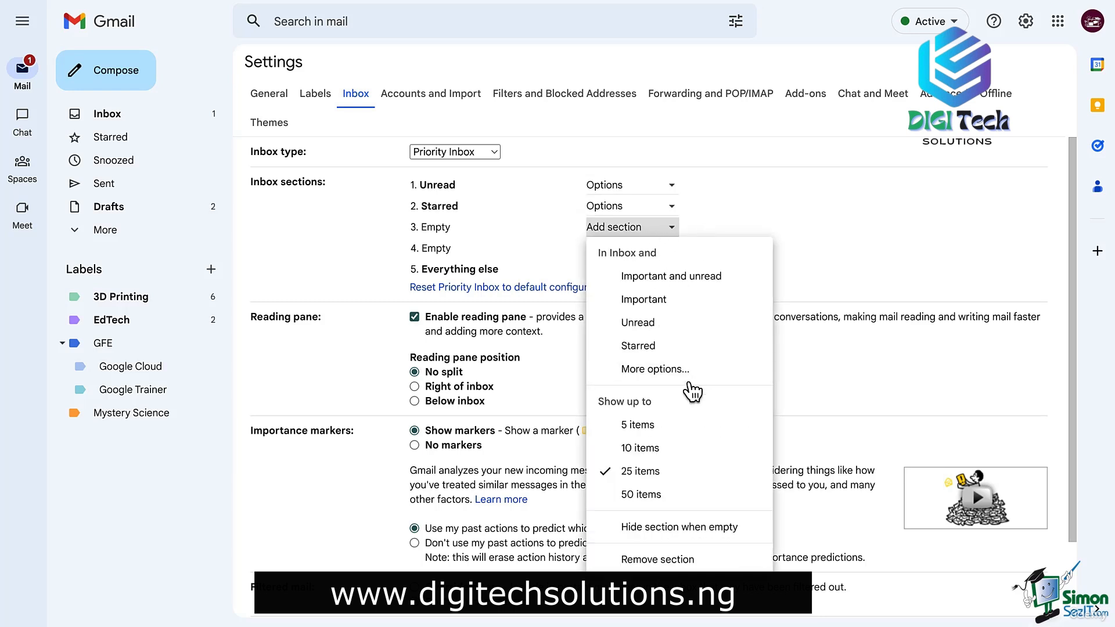
{"action": "left_click", "coordinate": [689, 369]}
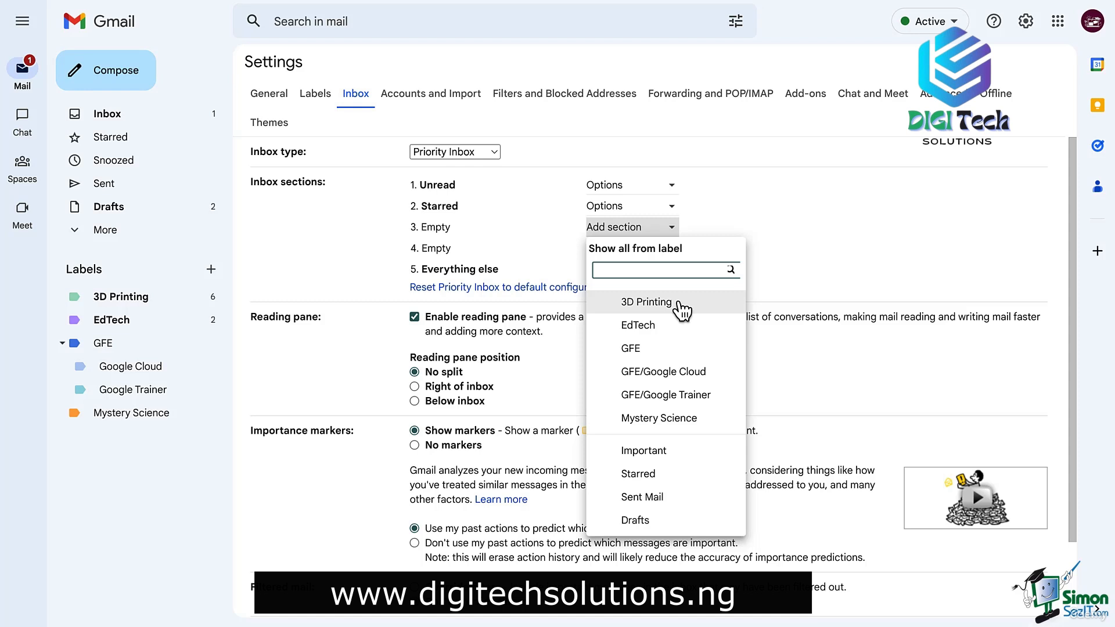
- Show up to 50 items in the Unread section and save the inbox settings
{"action": "left_click", "coordinate": [646, 187]}
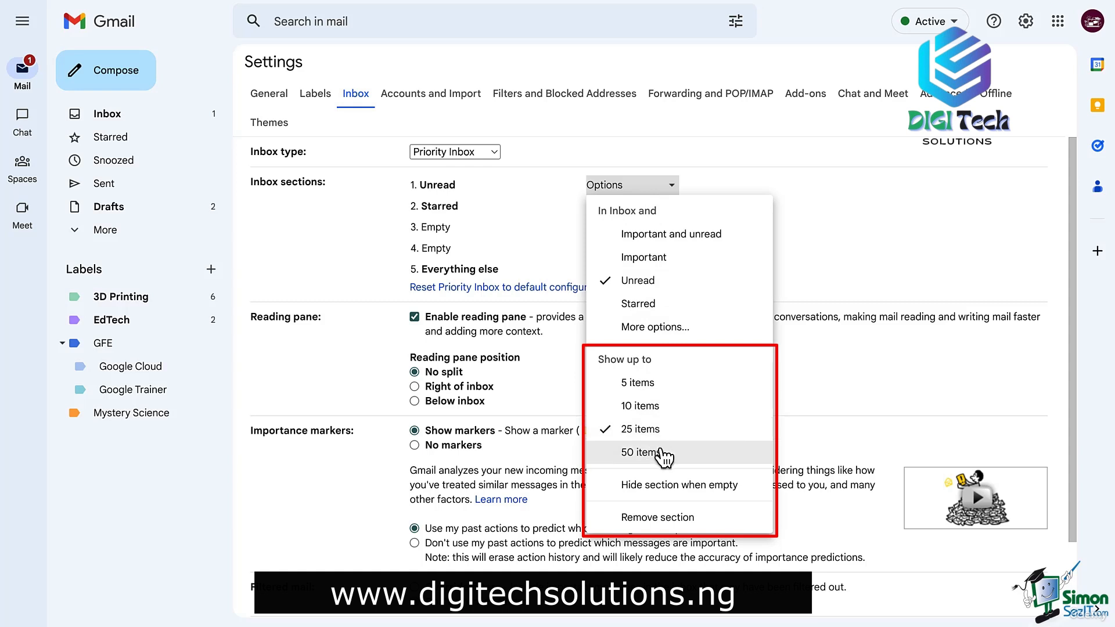
{"action": "left_click", "coordinate": [662, 453]}
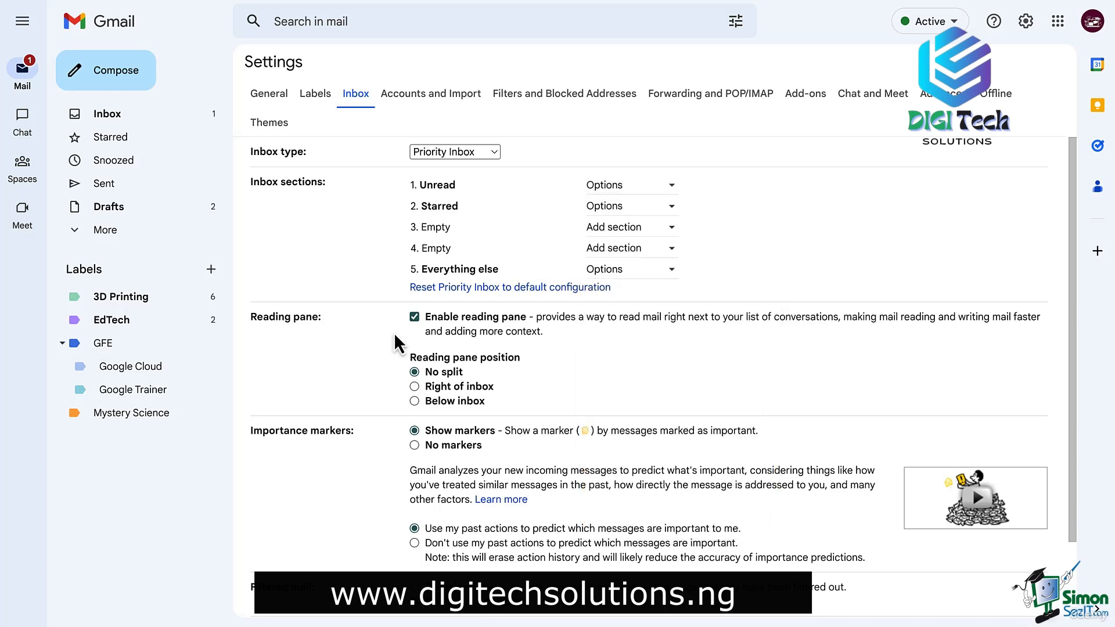
{"action": "scroll", "coordinate": [566, 406], "scroll_direction": "down", "scroll_amount": 3}
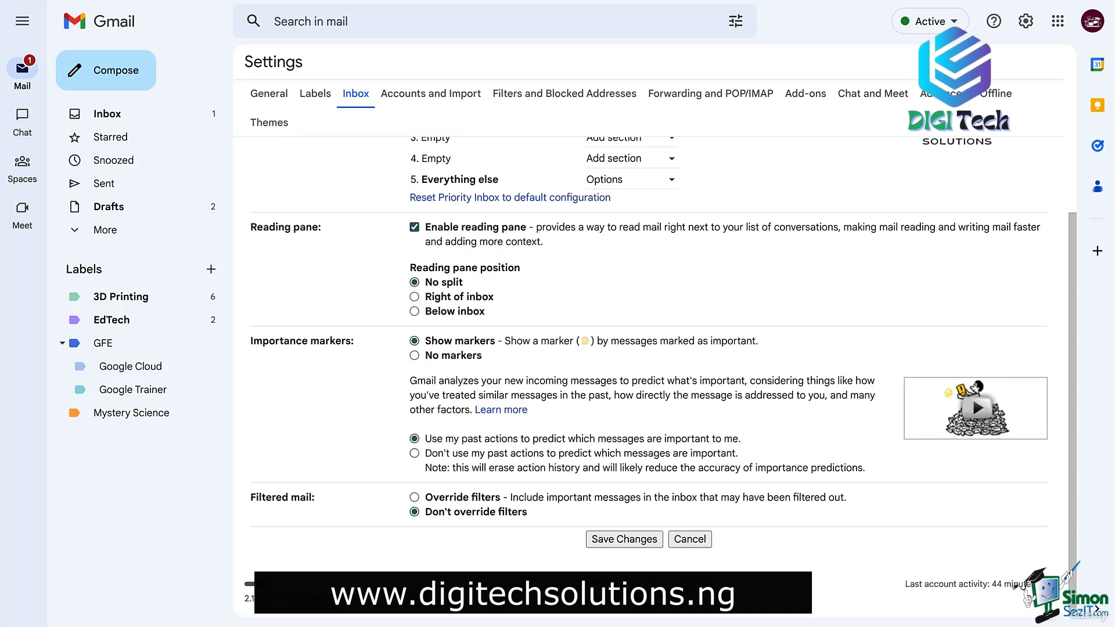
{"action": "left_click", "coordinate": [630, 540]}
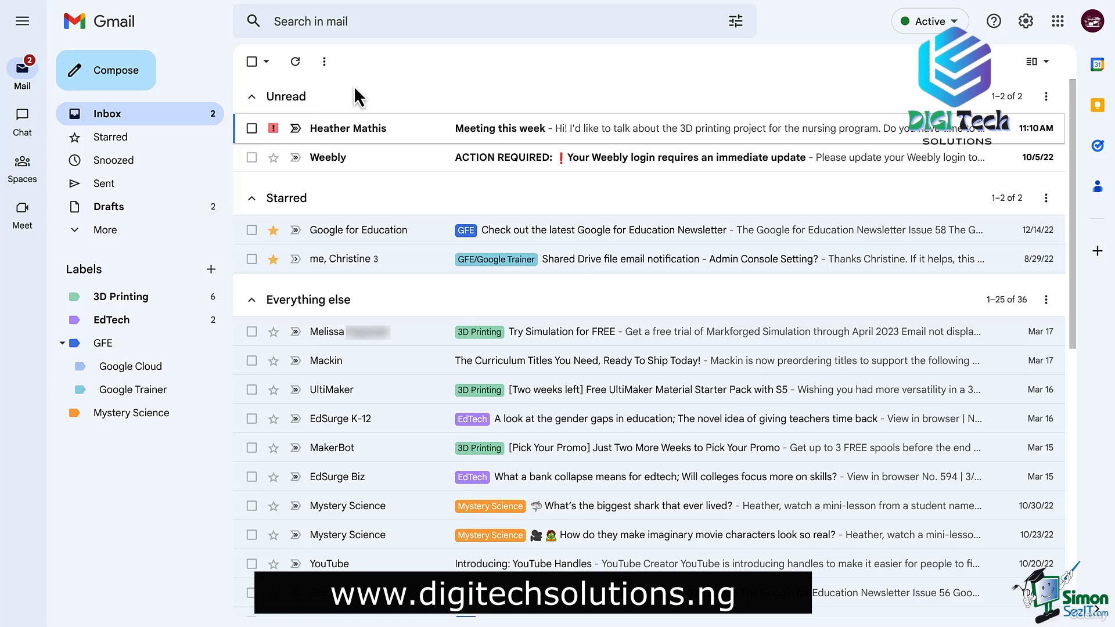
- Try the Default, Important first, Unread first and Starred first inbox types, and return to Priority Inbox
{"action": "left_click", "coordinate": [1025, 22]}
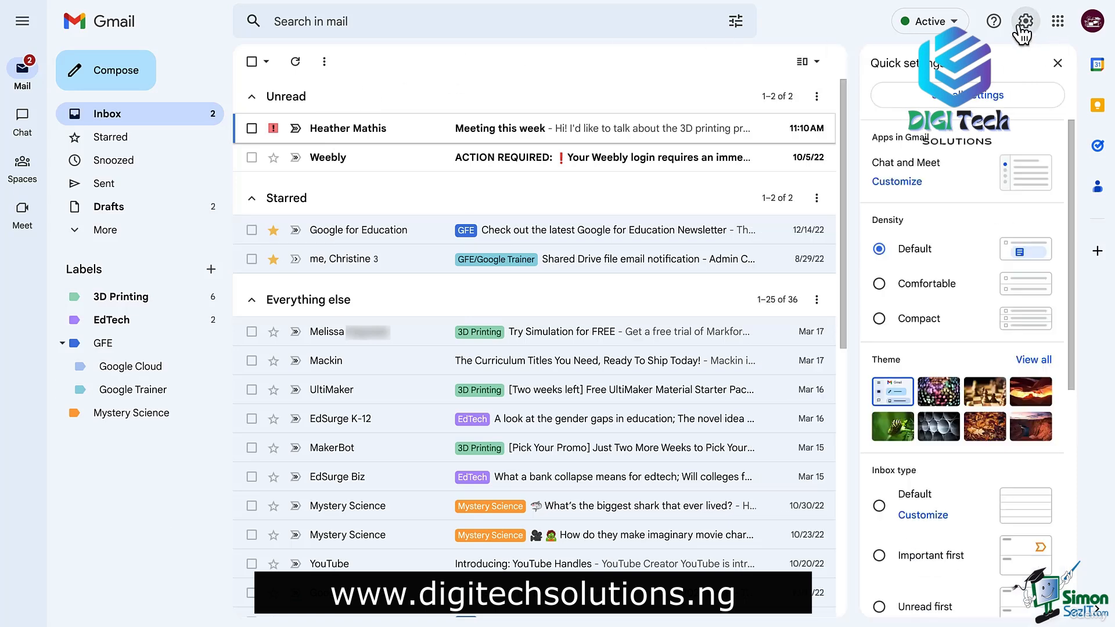
{"action": "left_click", "coordinate": [887, 508]}
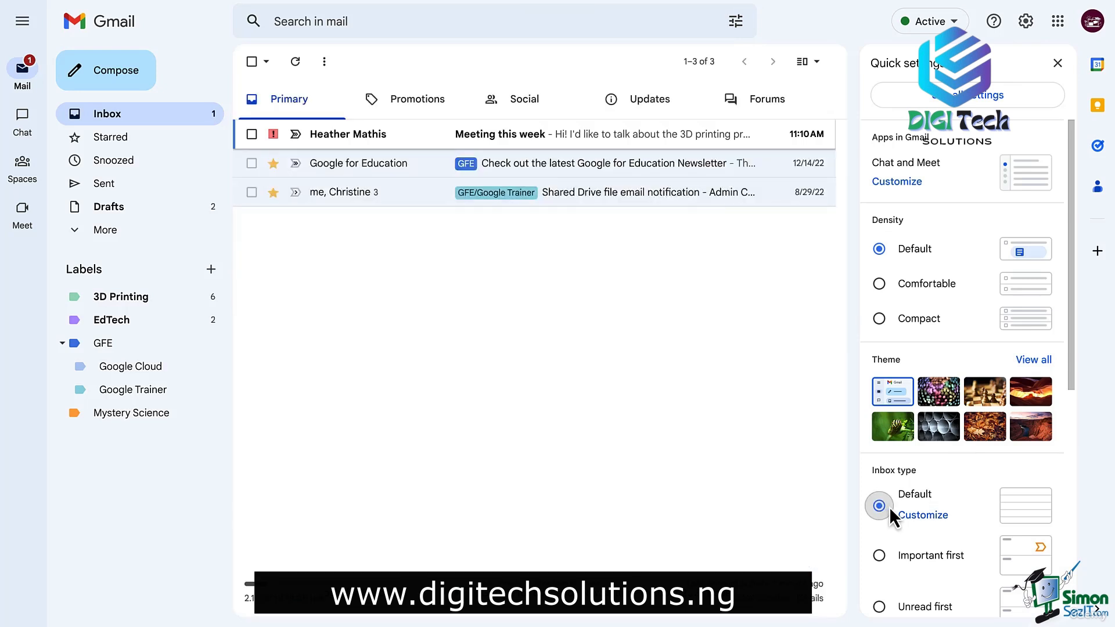
{"action": "left_click", "coordinate": [889, 557]}
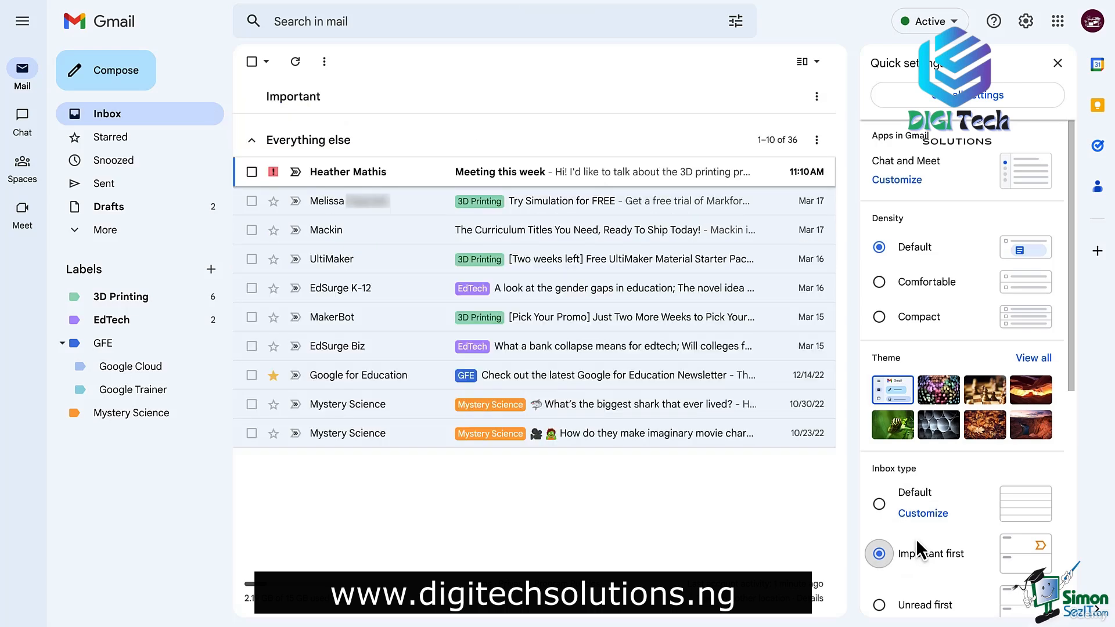
{"action": "scroll", "coordinate": [915, 538], "scroll_direction": "down", "scroll_amount": 3}
{"action": "left_click", "coordinate": [880, 412]}
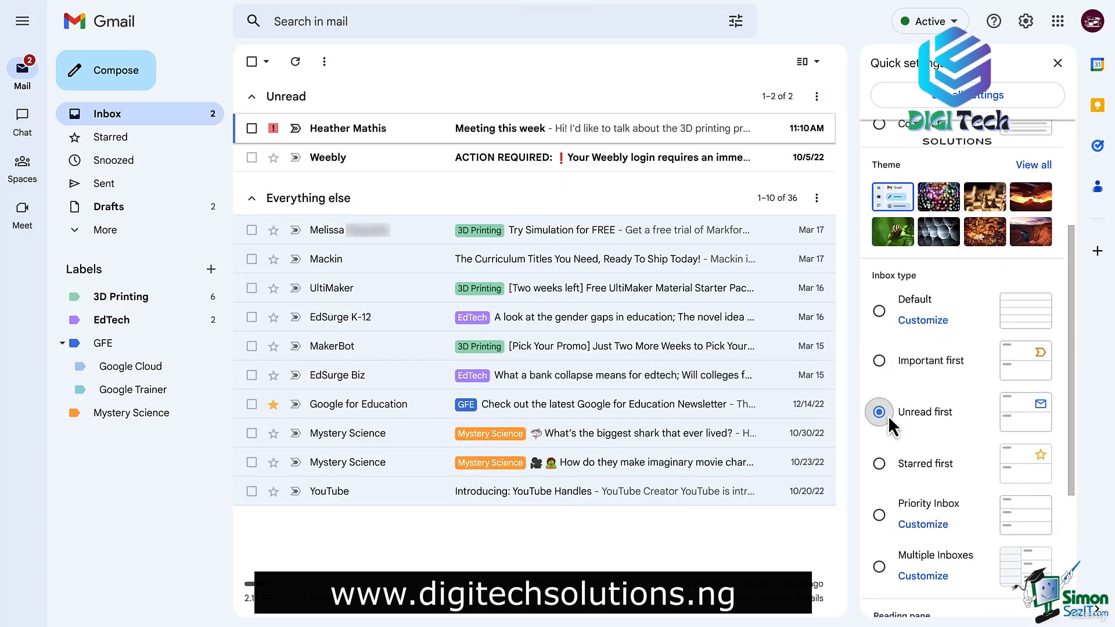
{"action": "left_click", "coordinate": [879, 464]}
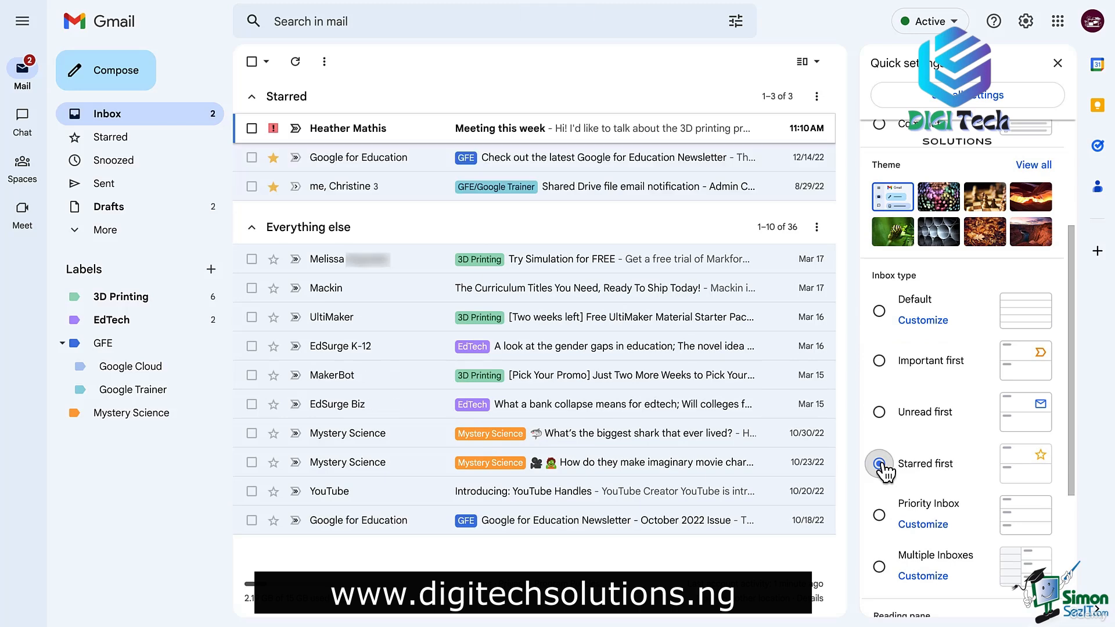
{"action": "left_click", "coordinate": [879, 515]}
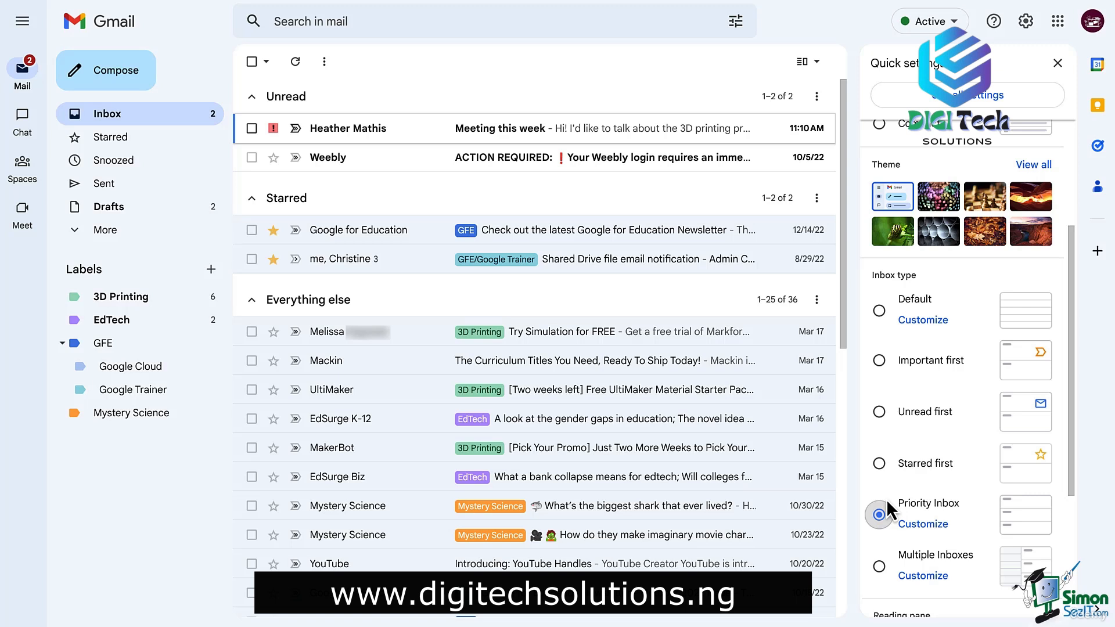
{"action": "scroll", "coordinate": [886, 499], "scroll_direction": "down", "scroll_amount": 1}
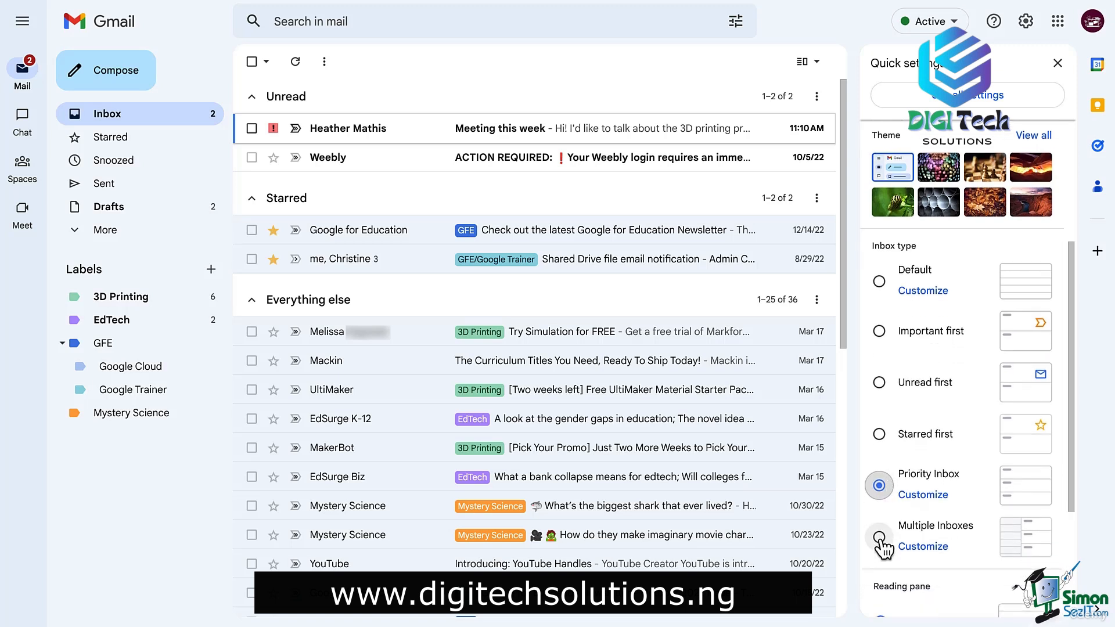
- Switch to the Default inbox type in the full Inbox settings and save the changes
{"action": "left_click", "coordinate": [1043, 99]}
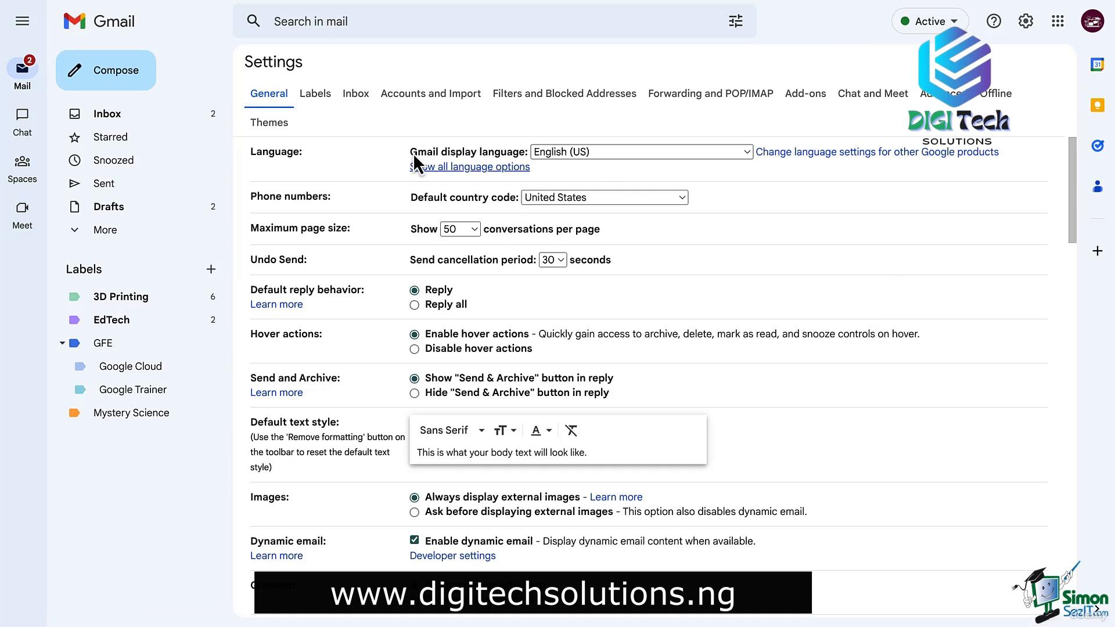
{"action": "left_click", "coordinate": [352, 94]}
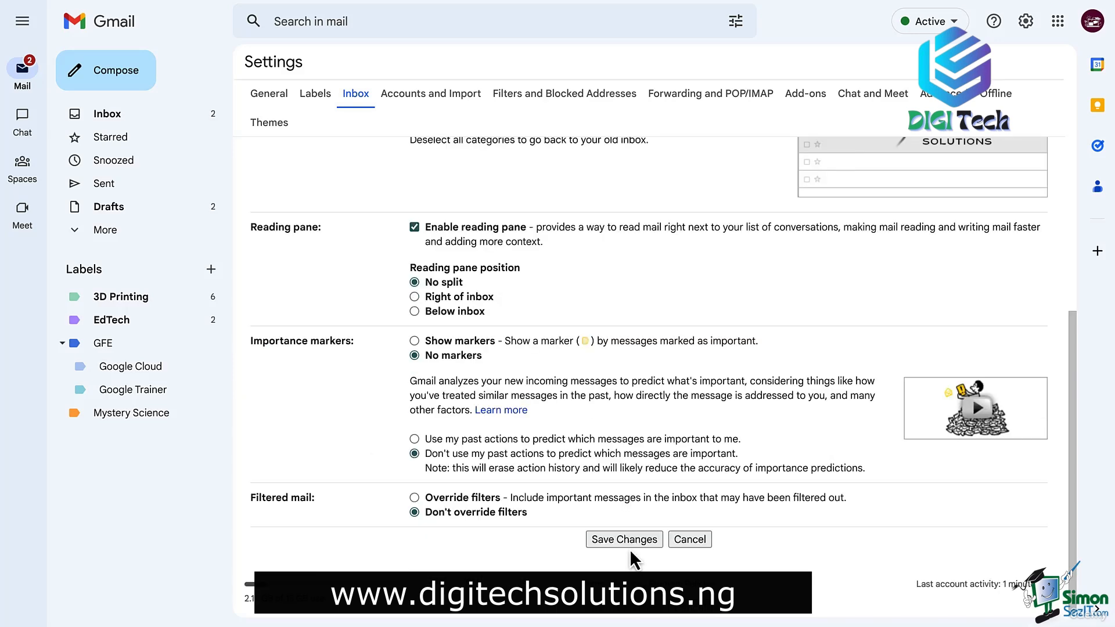
{"action": "left_click", "coordinate": [627, 545]}
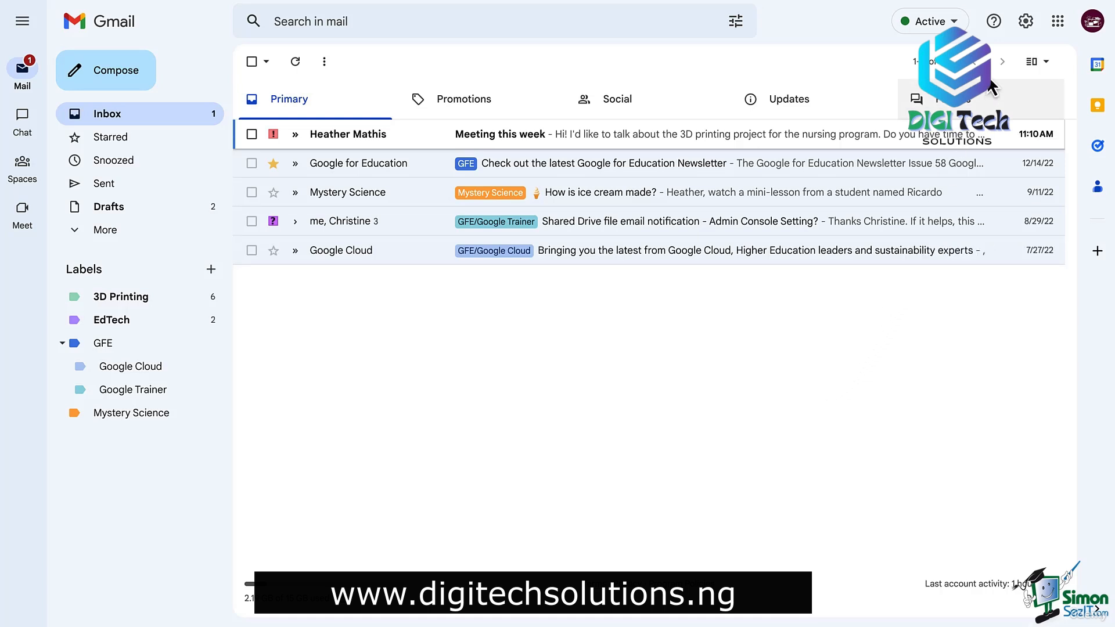
- Create a new signature named Course Developers in the General settings
{"action": "left_click", "coordinate": [1028, 24]}
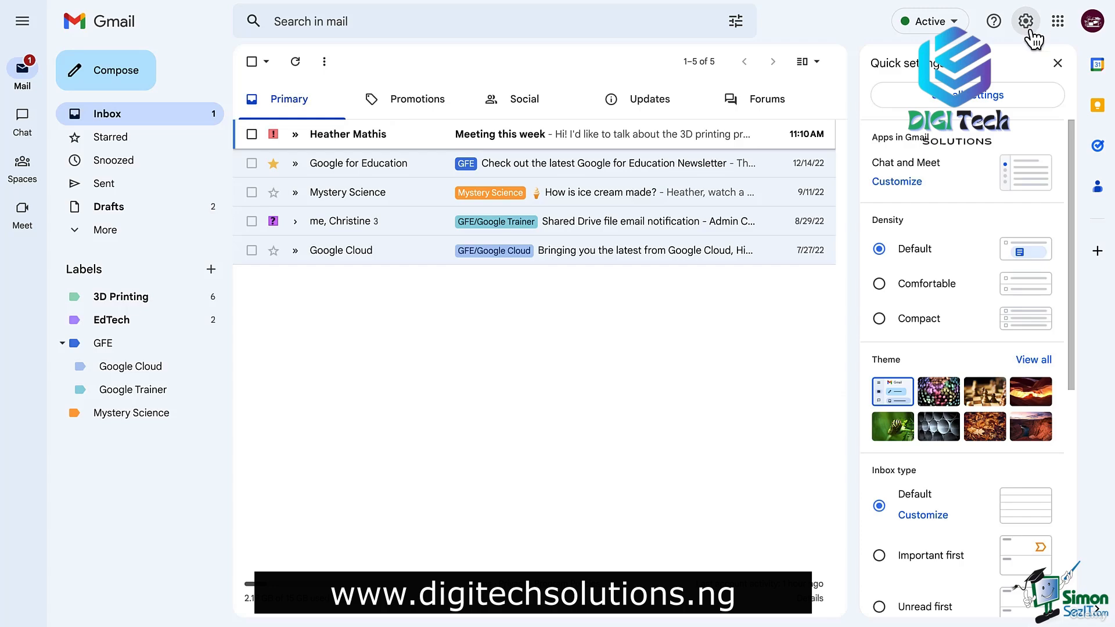
{"action": "left_click", "coordinate": [997, 100]}
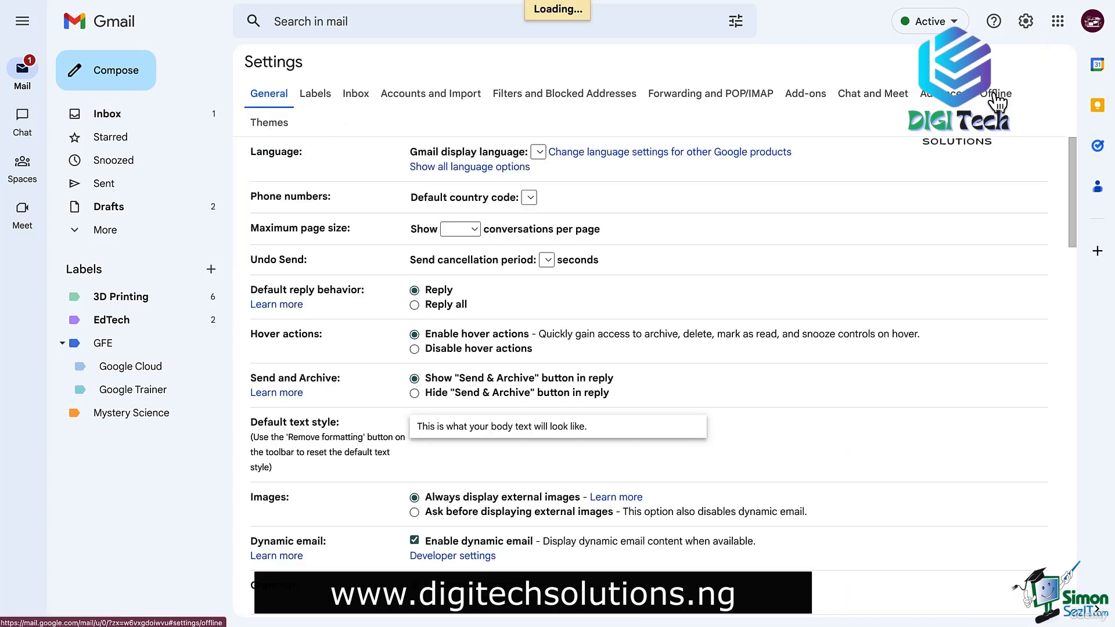
{"action": "scroll", "coordinate": [921, 277], "scroll_direction": "down", "scroll_amount": 15}
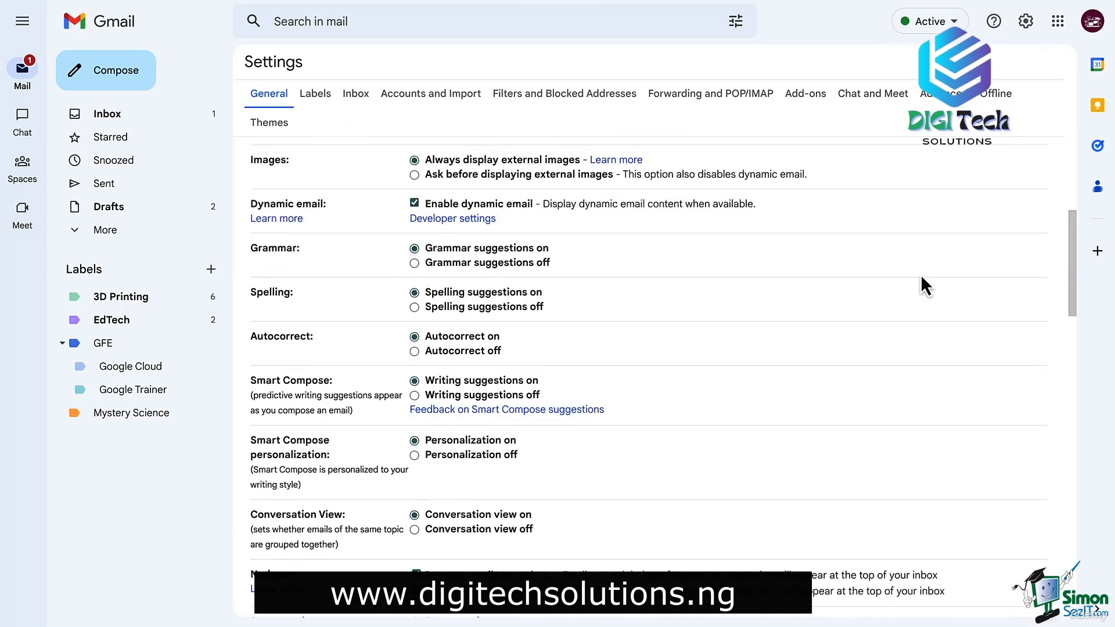
{"action": "scroll", "coordinate": [922, 278], "scroll_direction": "down", "scroll_amount": 5}
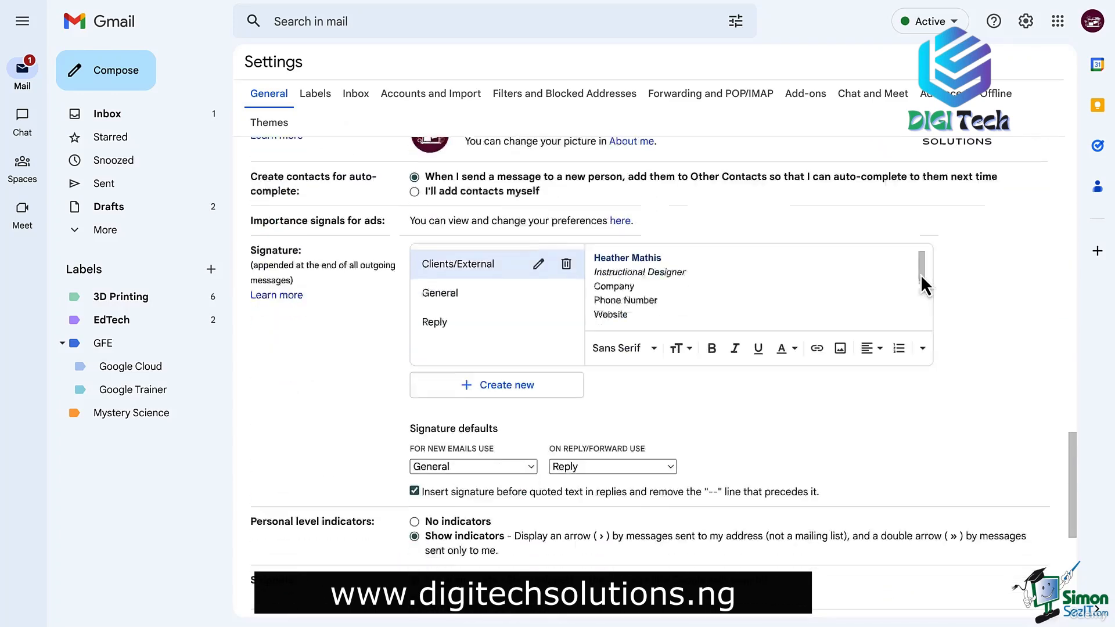
{"action": "scroll", "coordinate": [921, 274], "scroll_direction": "up", "scroll_amount": 1}
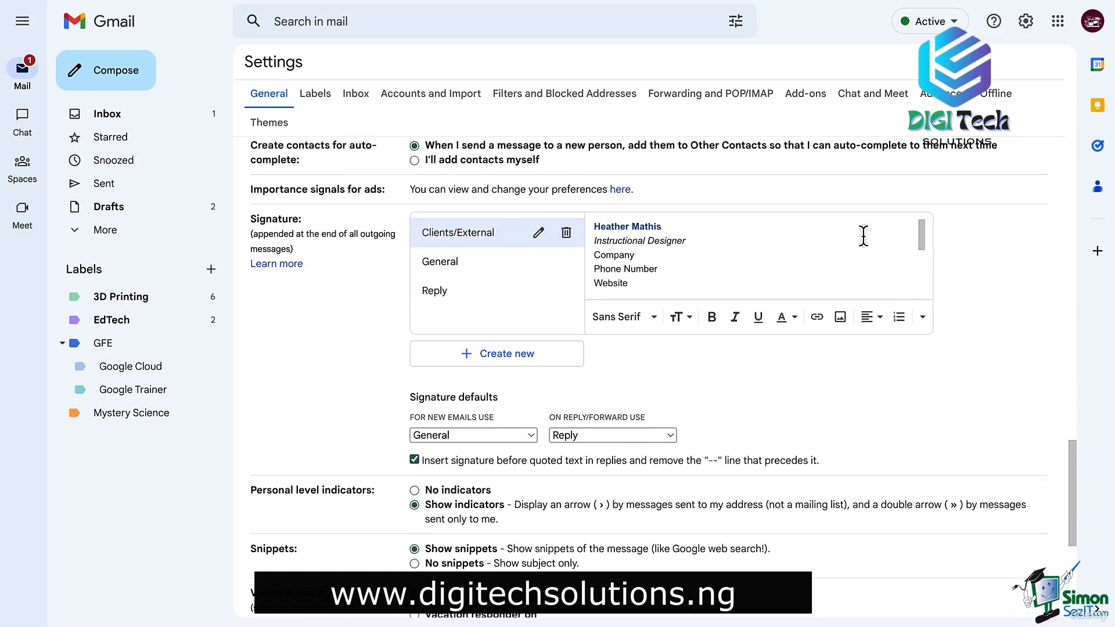
{"action": "left_click", "coordinate": [504, 351]}
{"action": "type", "text": "Course Developers"}
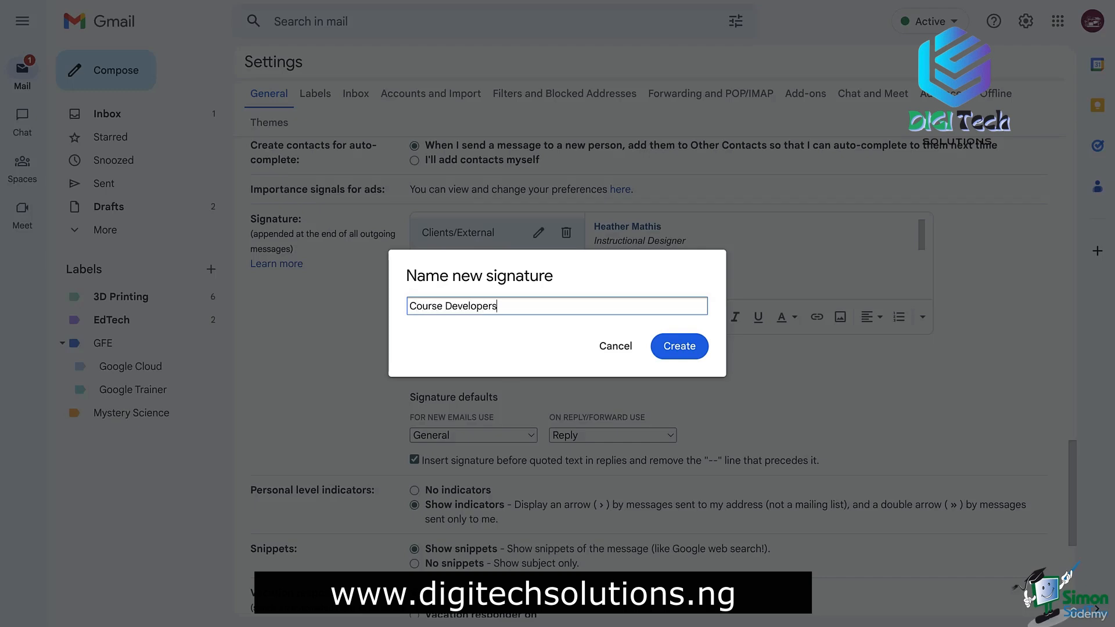
{"action": "left_click", "coordinate": [688, 352]}
- Fill the signature with the sender's name, an italic 'Instructional Design Department' line, 'Website link' and 'Book meeting with an ID'
{"action": "left_click", "coordinate": [711, 319]}
{"action": "type", "text": "Heather Mathis"}
{"action": "key", "text": "Return"}
{"action": "key", "text": "ctrl+i"}
{"action": "type", "text": "Ins"}
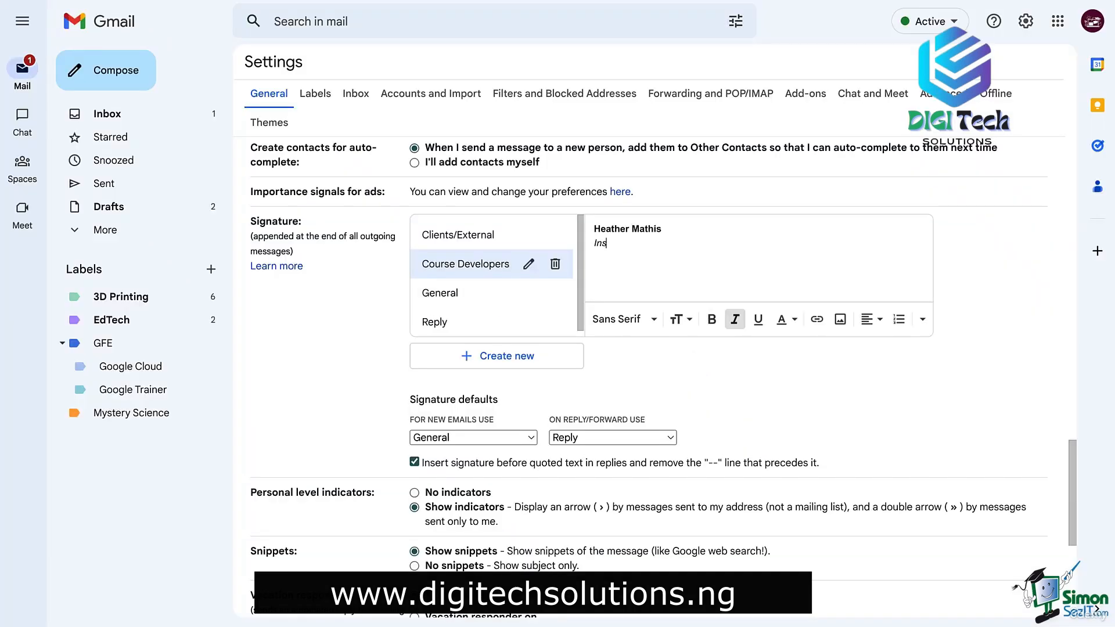
{"action": "type", "text": "tructional Design Department Website link"}
{"action": "key", "text": "Return"}
{"action": "type", "text": "Book meeting with an ID"}
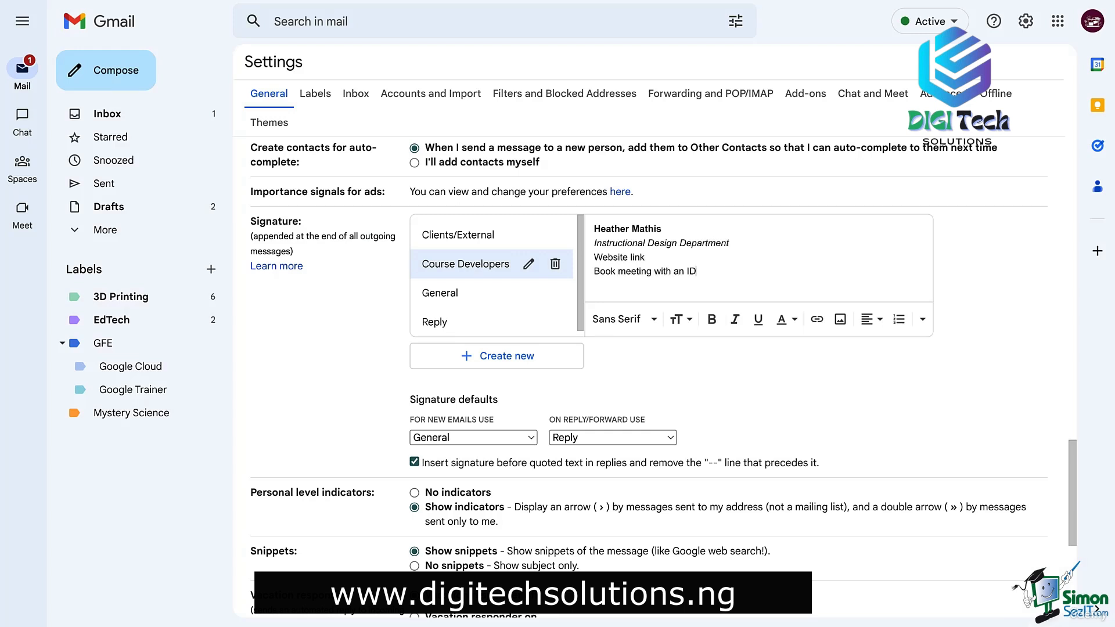
- Add a 'Phone number: ###-###-####' line and a 'Resources for course developers' line to the signature
{"action": "key", "text": "Return"}
{"action": "type", "text": "Phone number: ###-###-####"}
{"action": "key", "text": "Return"}
{"action": "type", "text": "Resources for course developers"}
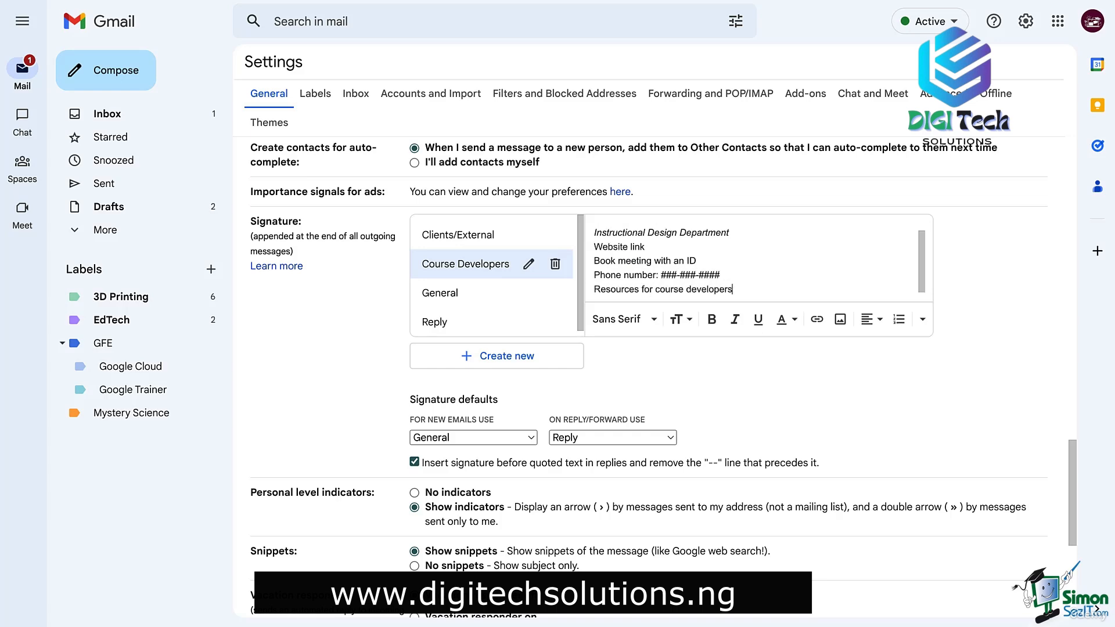
- Link the signature's 'Website link' and 'Book meeting with an ID' lines to google.com
{"action": "scroll", "coordinate": [628, 254], "scroll_direction": "up", "scroll_amount": 1}
{"action": "left_click_drag", "start_coordinate": [646, 256], "coordinate": [594, 256]}
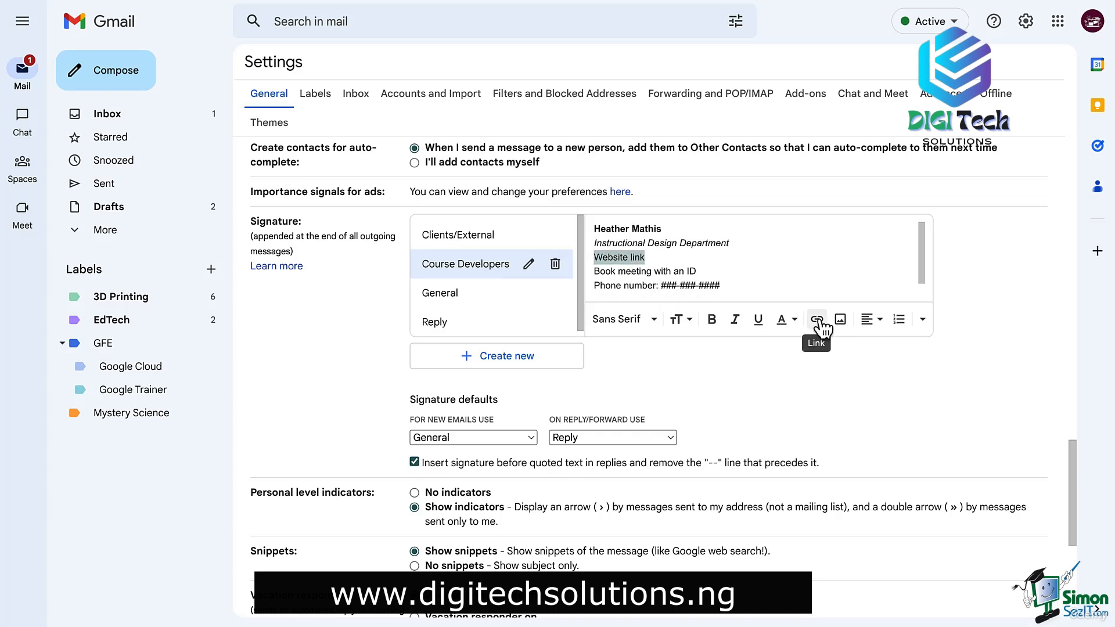
{"action": "left_click", "coordinate": [818, 320]}
{"action": "type", "text": "google.com"}
{"action": "key", "text": "ctrl+a"}
{"action": "key", "text": "ctrl+c"}
{"action": "left_click", "coordinate": [737, 435]}
{"action": "left_click_drag", "start_coordinate": [698, 271], "coordinate": [594, 271]}
{"action": "left_click", "coordinate": [818, 320]}
{"action": "left_click", "coordinate": [737, 436]}
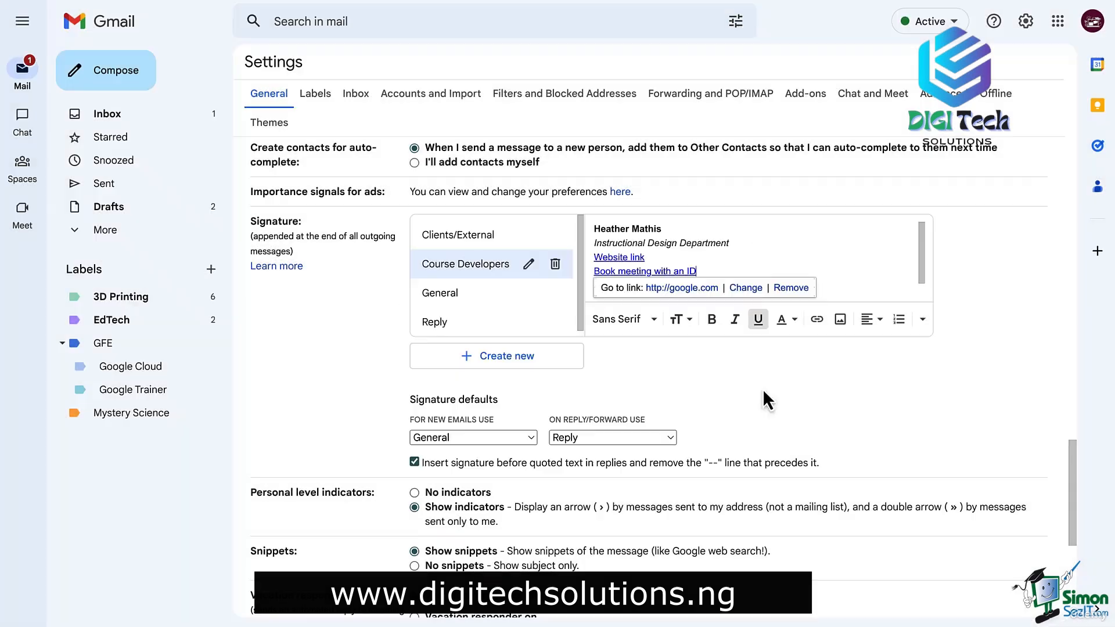
- Link the signature's 'Resources for course developers' line to google.com and save the General settings
{"action": "scroll", "coordinate": [702, 290], "scroll_direction": "down", "scroll_amount": 1}
{"action": "left_click_drag", "start_coordinate": [733, 286], "coordinate": [593, 286]}
{"action": "left_click", "coordinate": [817, 320]}
{"action": "key", "text": "ctrl+v"}
{"action": "left_click", "coordinate": [735, 442]}
{"action": "scroll", "coordinate": [703, 408], "scroll_direction": "down", "scroll_amount": 6}
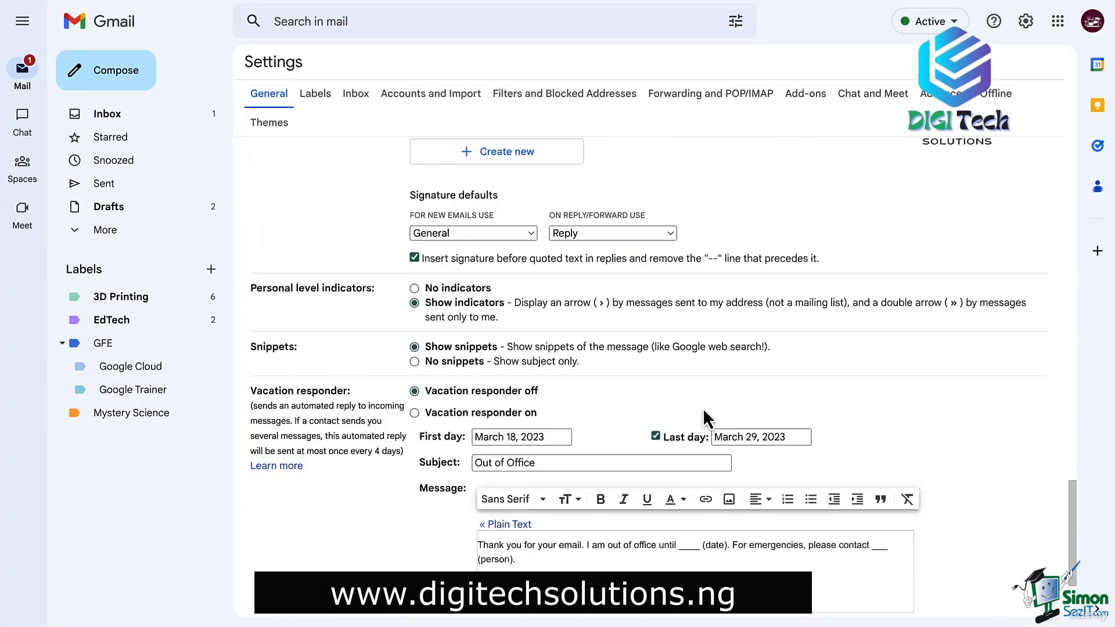
{"action": "left_click", "coordinate": [626, 538]}
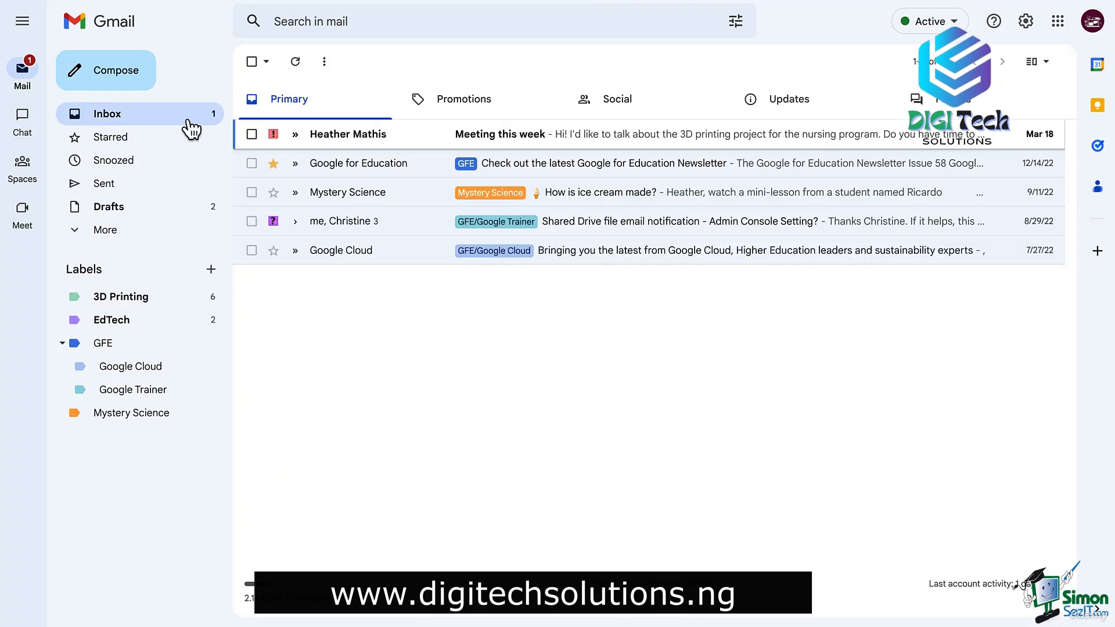
- Compose a new message and replace its signature with the Course Developers signature
{"action": "left_click", "coordinate": [123, 80]}
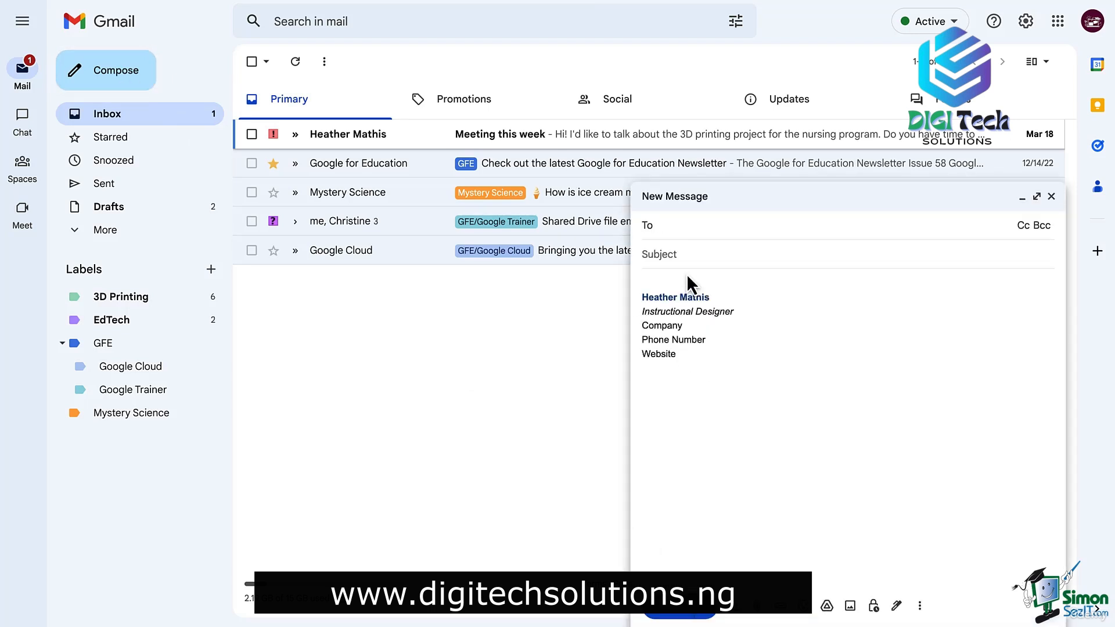
{"action": "left_click", "coordinate": [896, 606]}
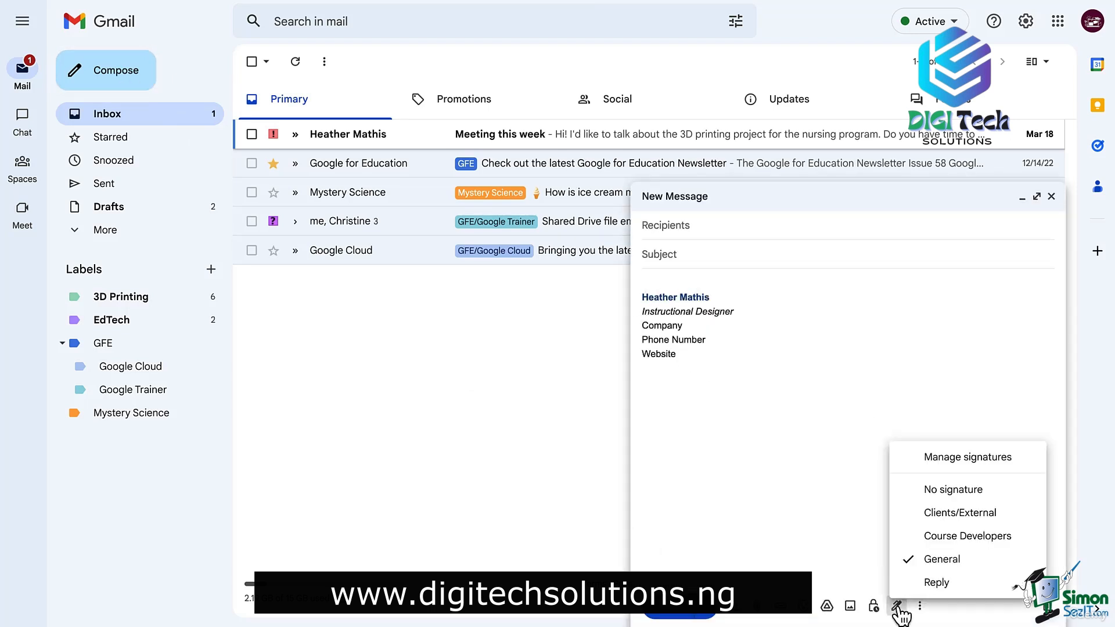
{"action": "left_click", "coordinate": [951, 536]}
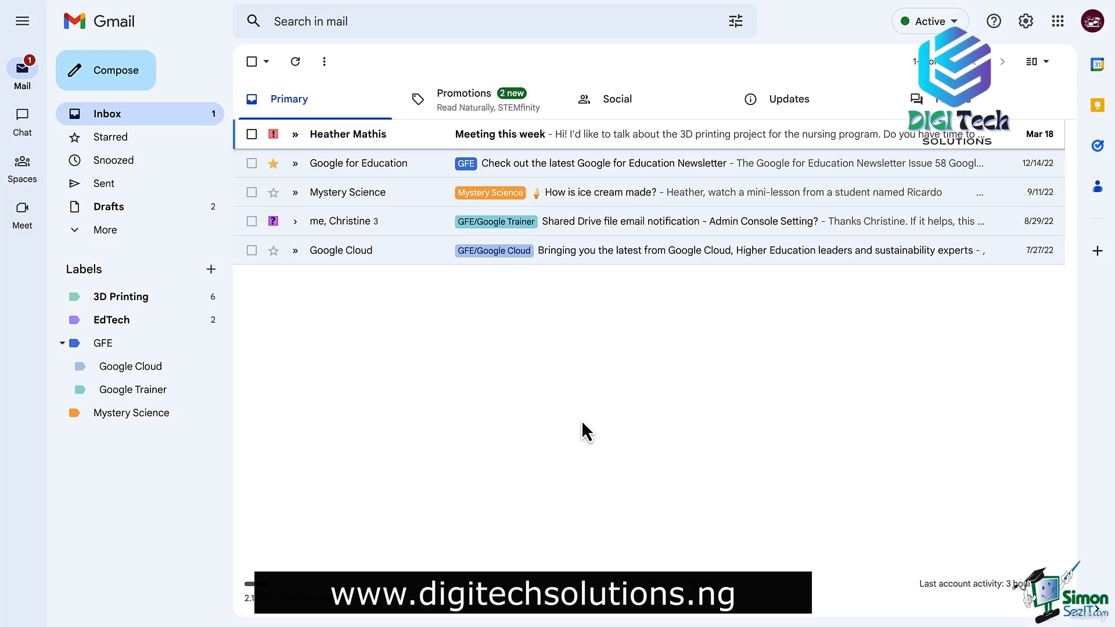
- Open the Labels section of the full settings and go to the list of custom labels
{"action": "left_click", "coordinate": [1026, 22]}
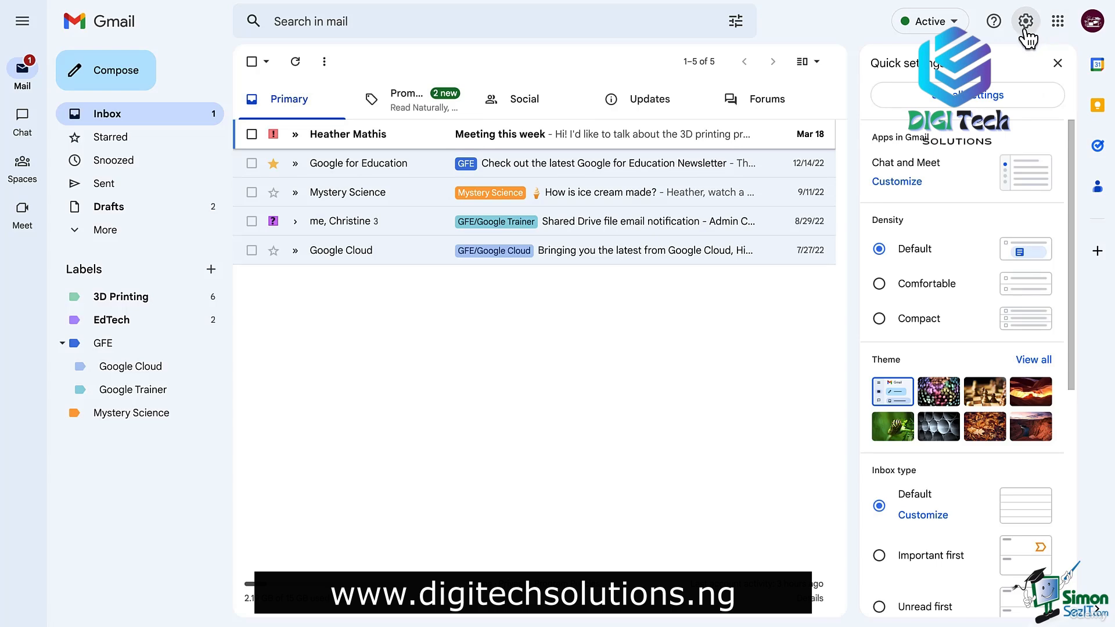
{"action": "left_click", "coordinate": [970, 106]}
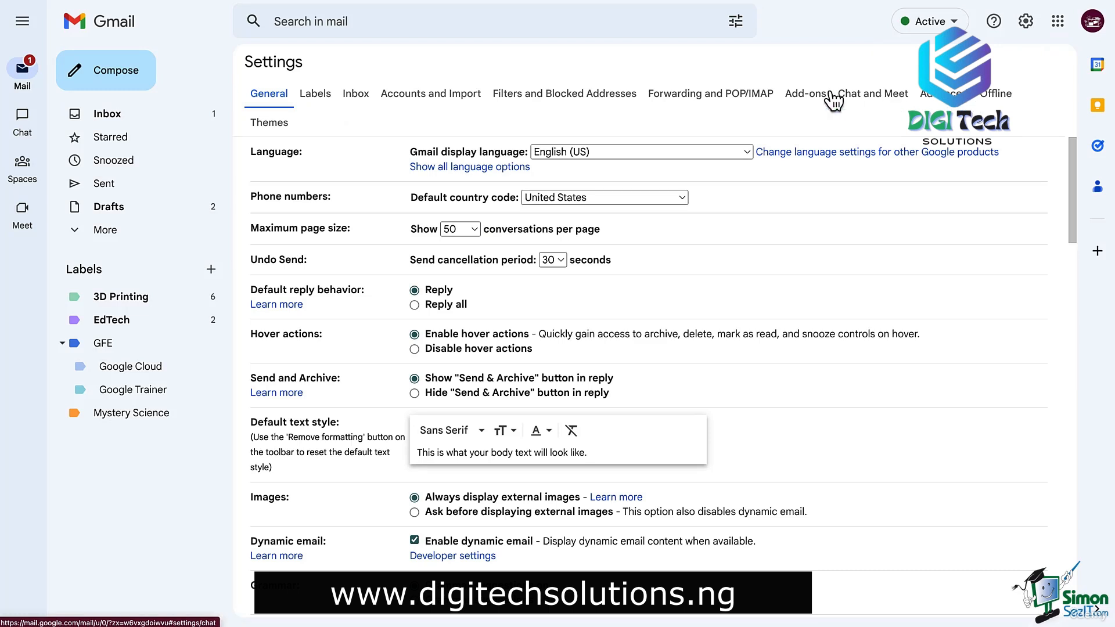
{"action": "left_click", "coordinate": [312, 97]}
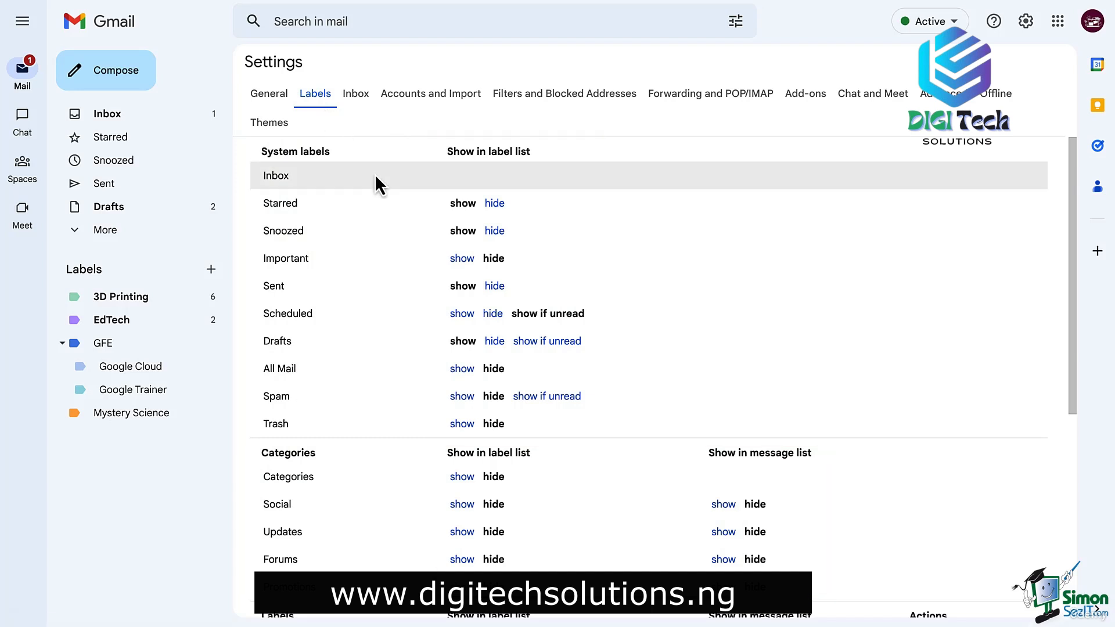
{"action": "scroll", "coordinate": [377, 186], "scroll_direction": "down", "scroll_amount": 5}
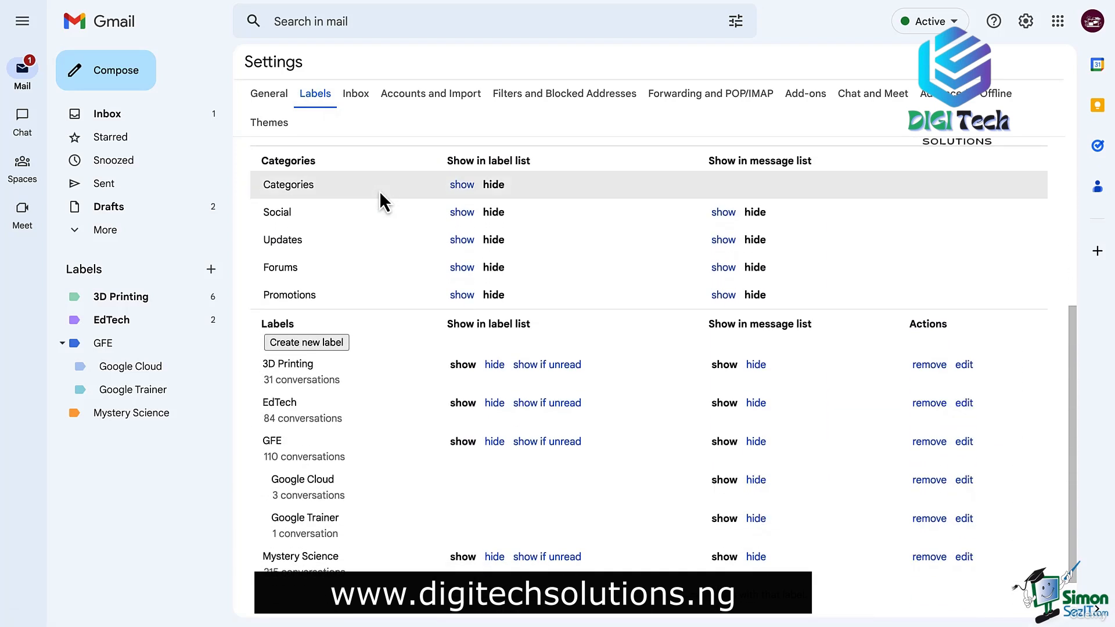
{"action": "scroll", "coordinate": [380, 193], "scroll_direction": "down", "scroll_amount": 1}
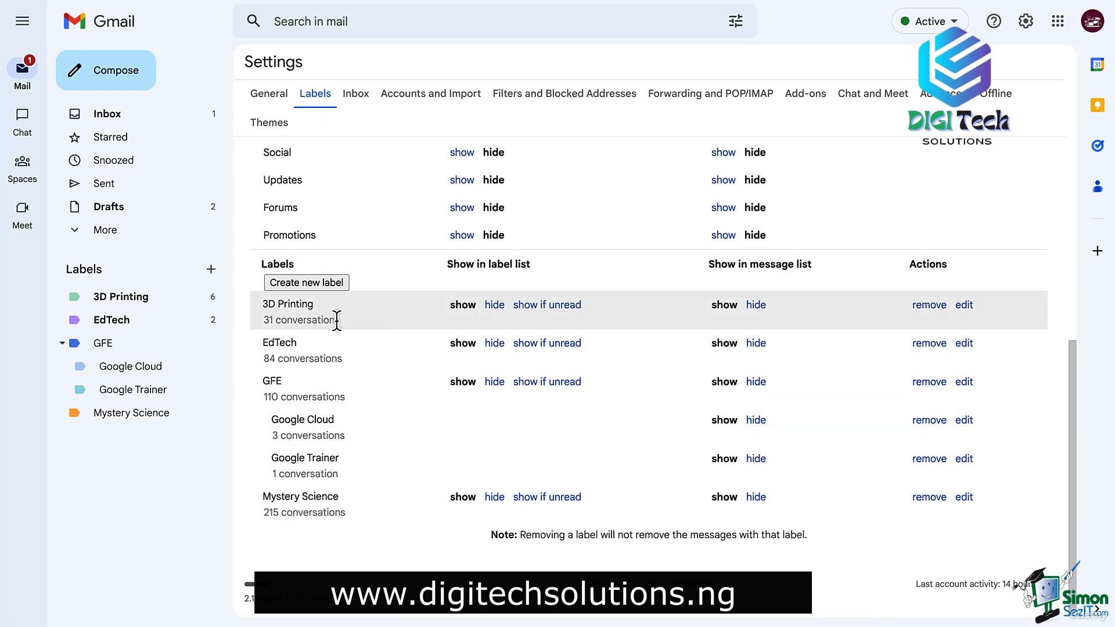
- Create a top-level label named IT, replacing the initially entered name iPads and leaving it without a parent
{"action": "left_click", "coordinate": [326, 284]}
{"action": "type", "text": "iPads"}
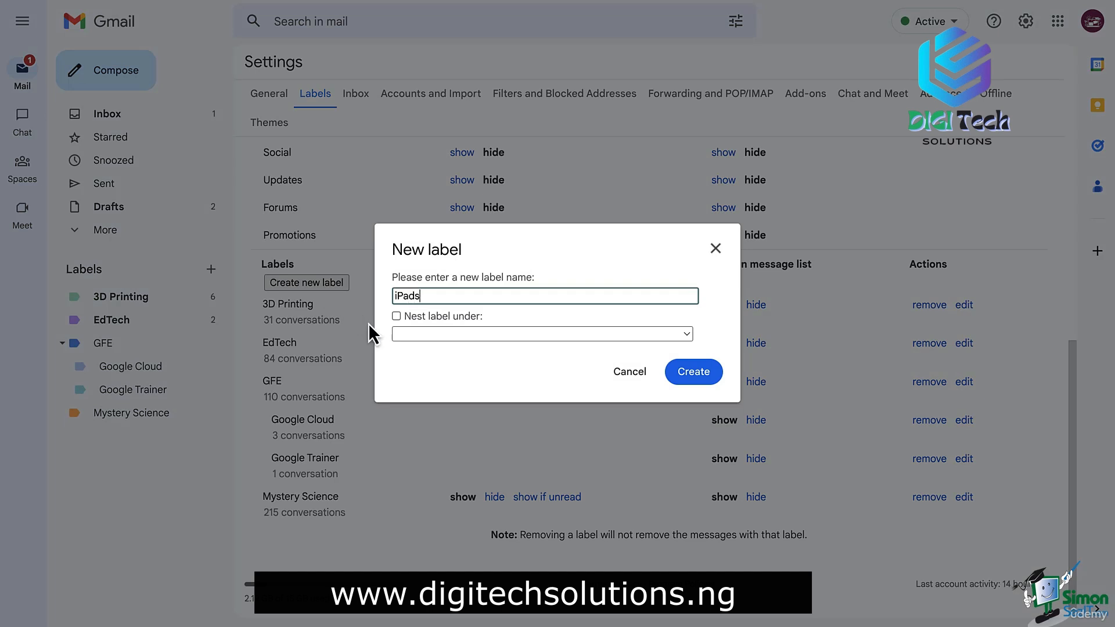
{"action": "left_click", "coordinate": [396, 316]}
{"action": "left_click", "coordinate": [406, 334]}
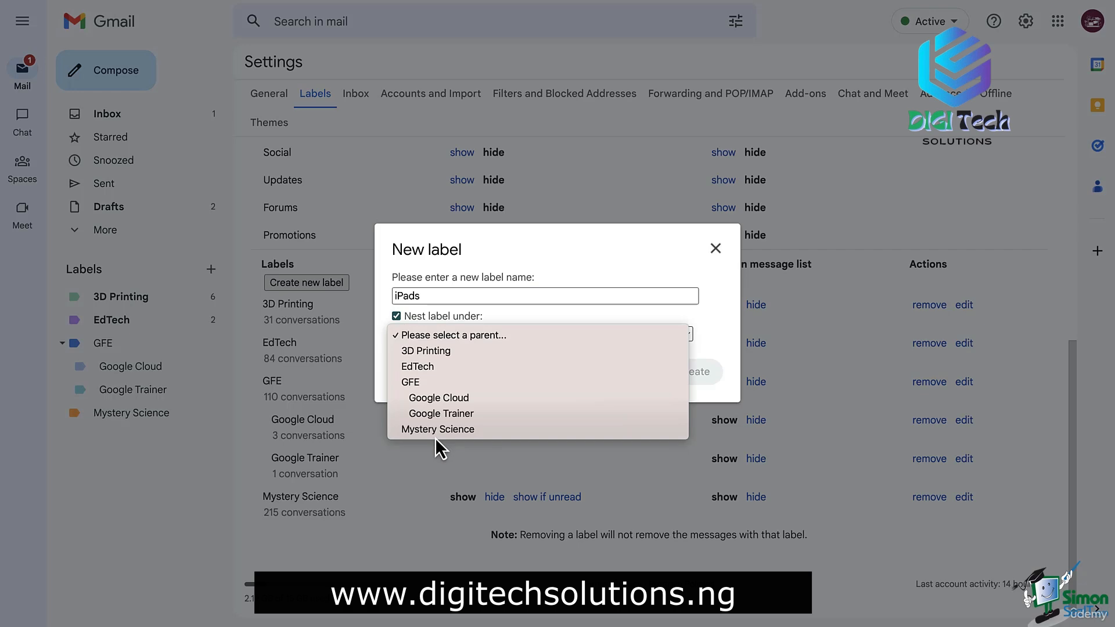
{"action": "left_click", "coordinate": [435, 296]}
{"action": "double_click", "coordinate": [435, 297]}
{"action": "type", "text": "IT"}
{"action": "left_click", "coordinate": [396, 316]}
{"action": "left_click", "coordinate": [691, 371]}
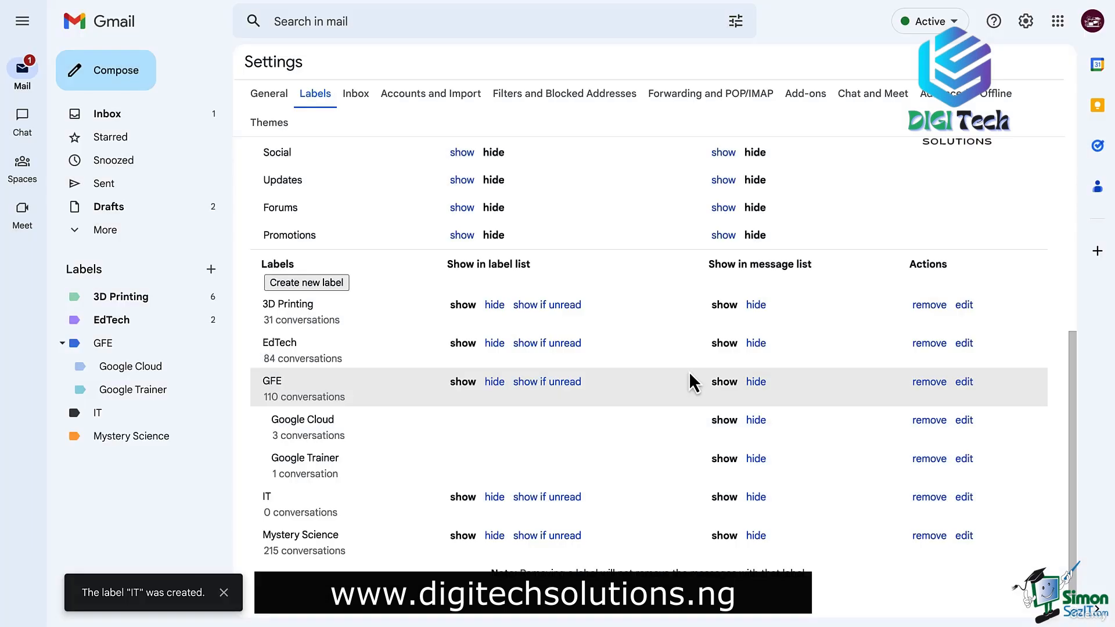
- Create a new label named iPads nested under the IT label
{"action": "left_click", "coordinate": [340, 287]}
{"action": "type", "text": "iPads"}
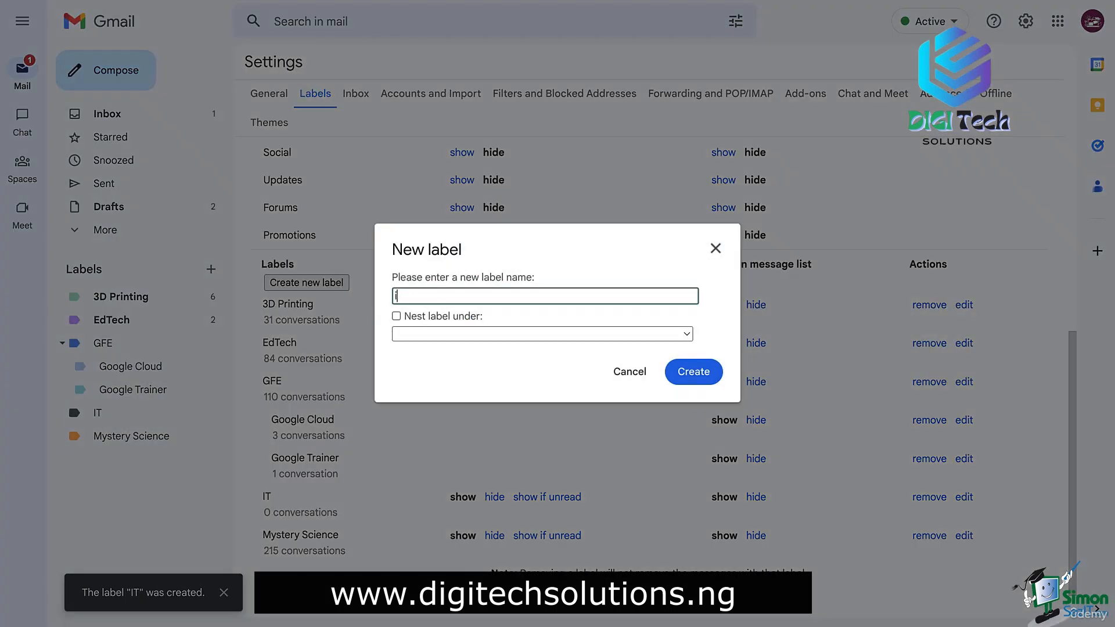
{"action": "left_click", "coordinate": [396, 316]}
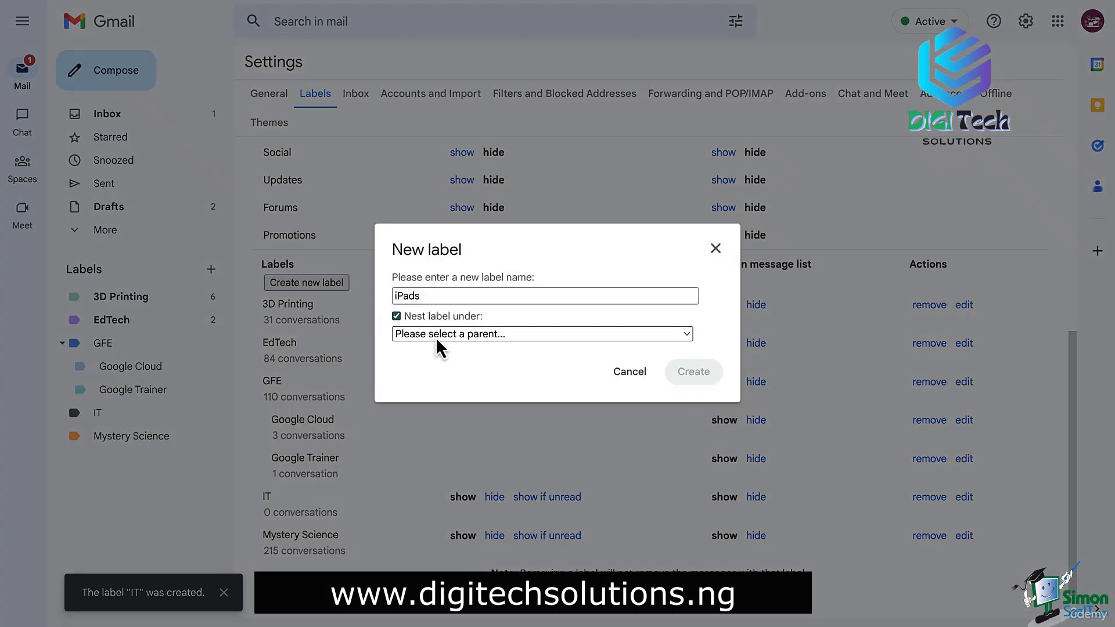
{"action": "left_click", "coordinate": [435, 335]}
{"action": "left_click", "coordinate": [450, 434]}
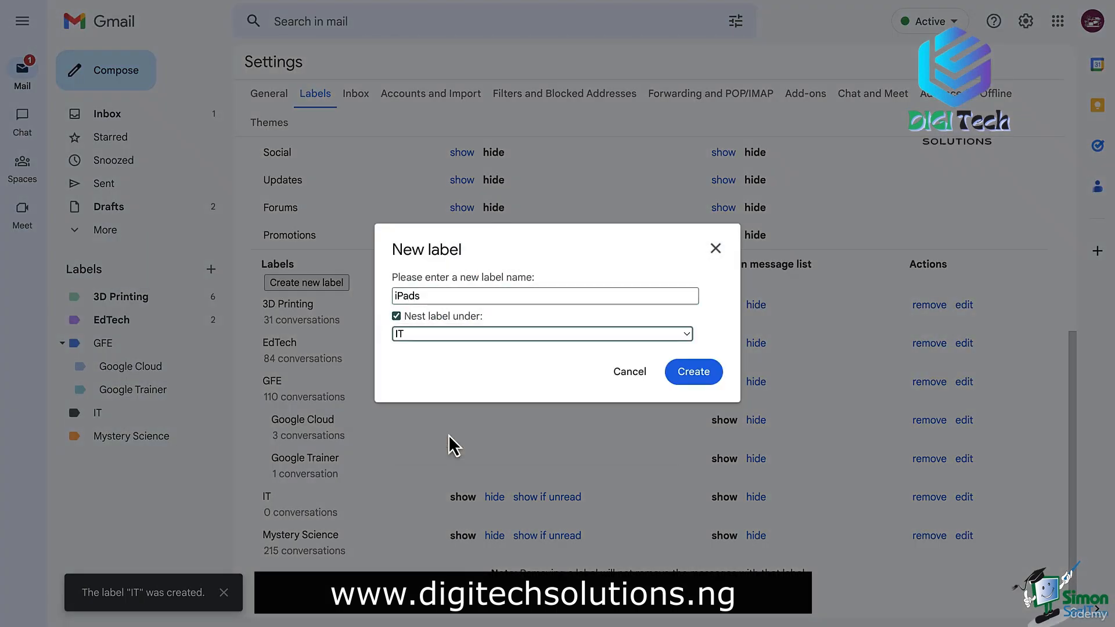
{"action": "left_click", "coordinate": [691, 371]}
- Rename the IT label as 1. IT and save it
{"action": "scroll", "coordinate": [692, 372], "scroll_direction": "down", "scroll_amount": 2}
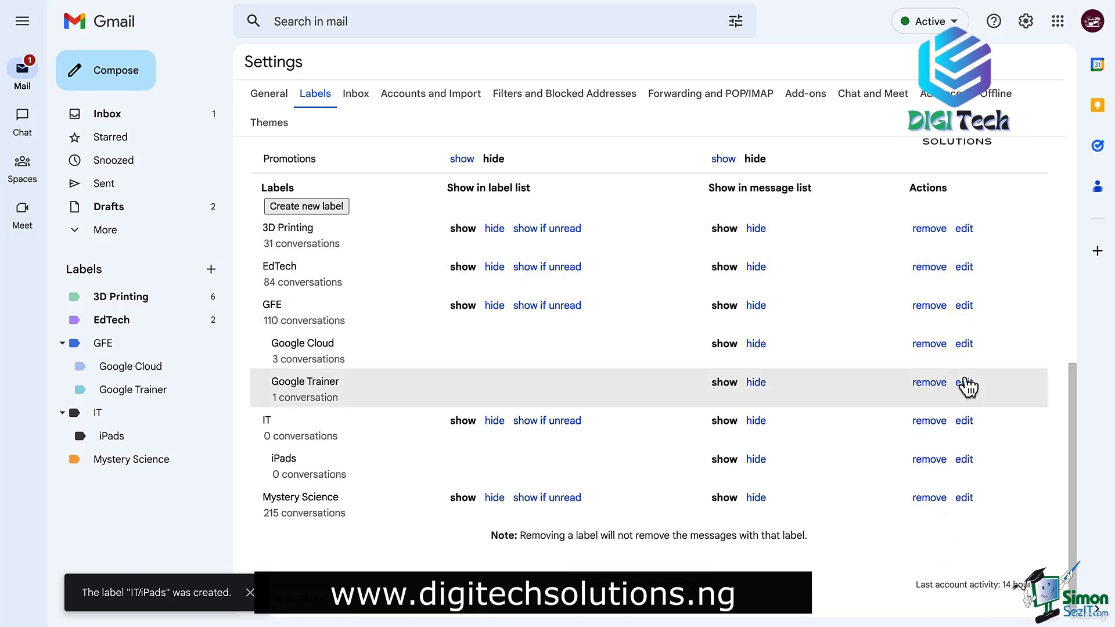
{"action": "left_click", "coordinate": [964, 422]}
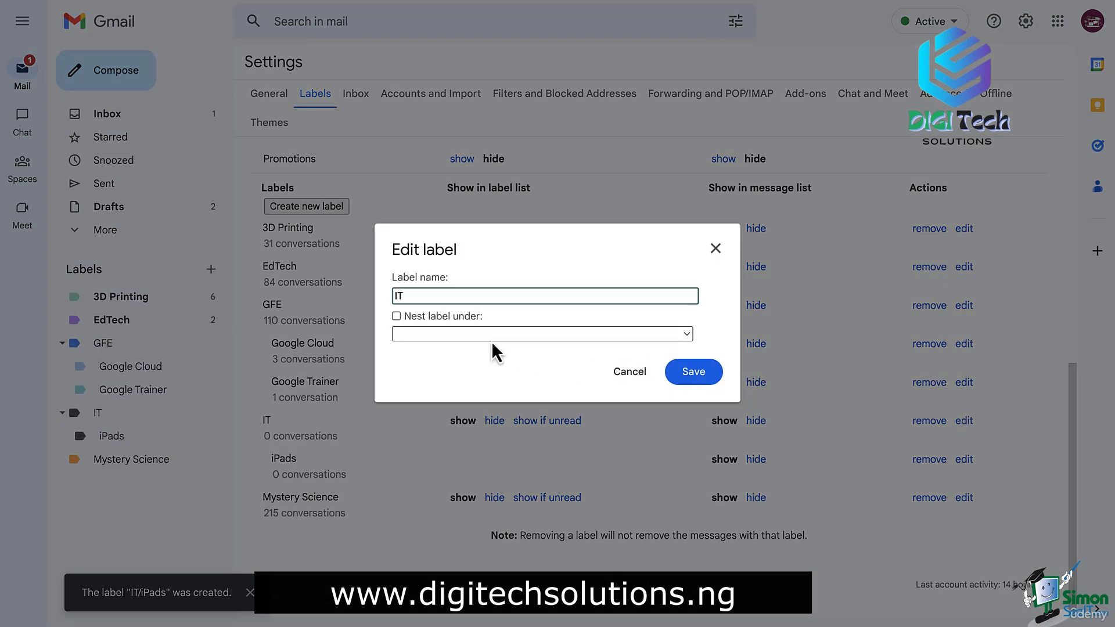
{"action": "key", "text": "Home"}
{"action": "type", "text": "1."}
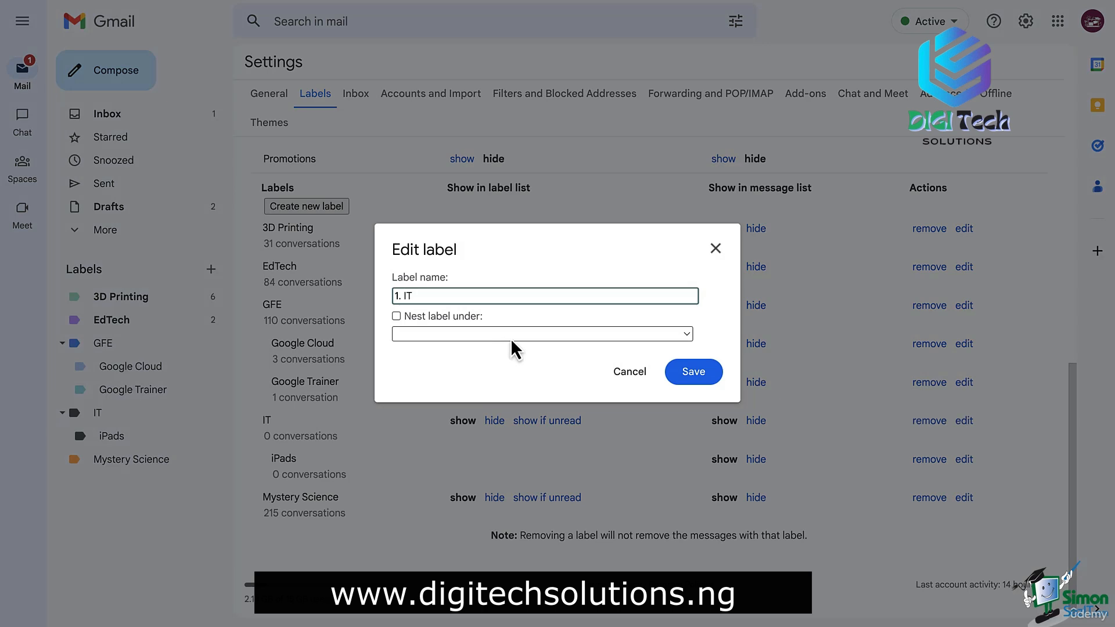
{"action": "left_click", "coordinate": [679, 376]}
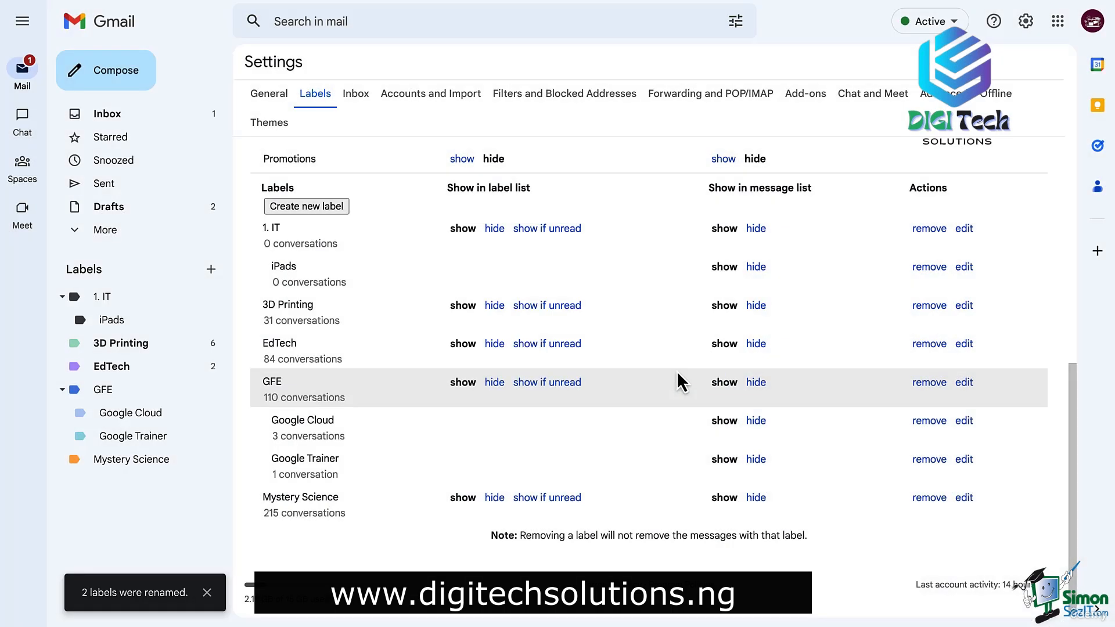
- Rename the 3D Printing label as 2. 3D Printing
{"action": "left_click", "coordinate": [971, 312]}
{"action": "type", "text": "2. 3D Printing"}
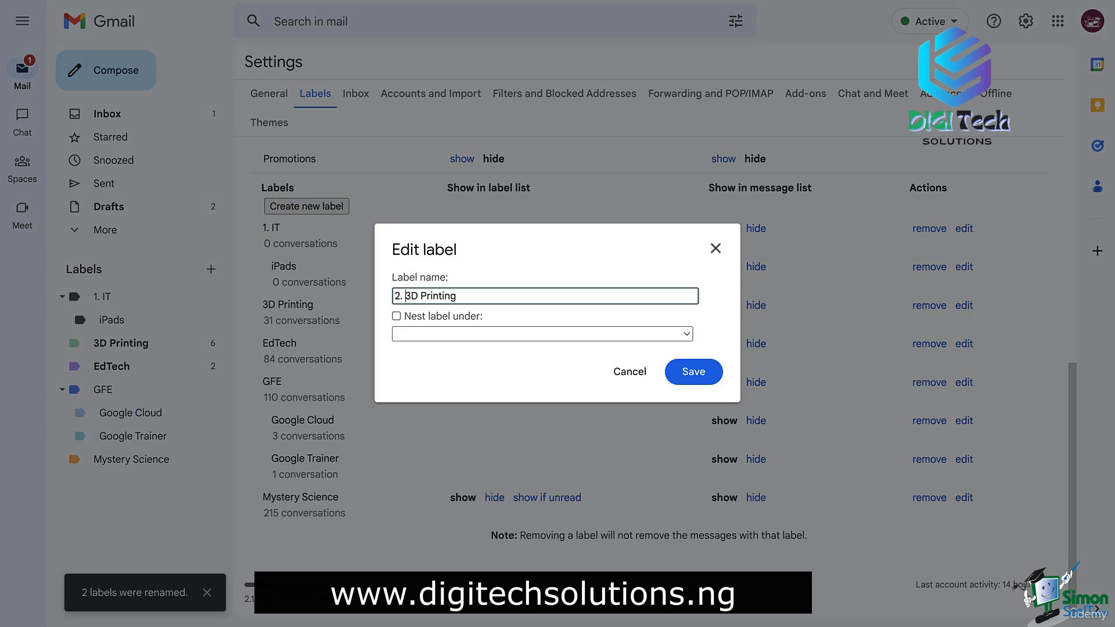
{"action": "key", "text": "Return"}
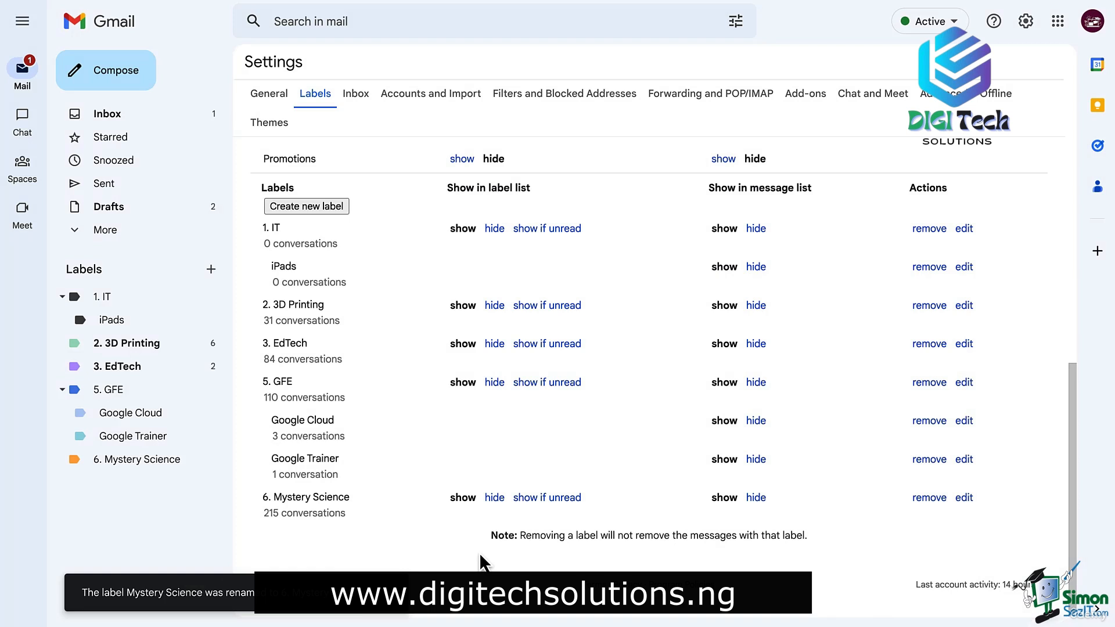
- Hide the 6. Mystery Science label from the label list and set 2. 3D Printing to show only if unread
{"action": "left_click", "coordinate": [493, 500]}
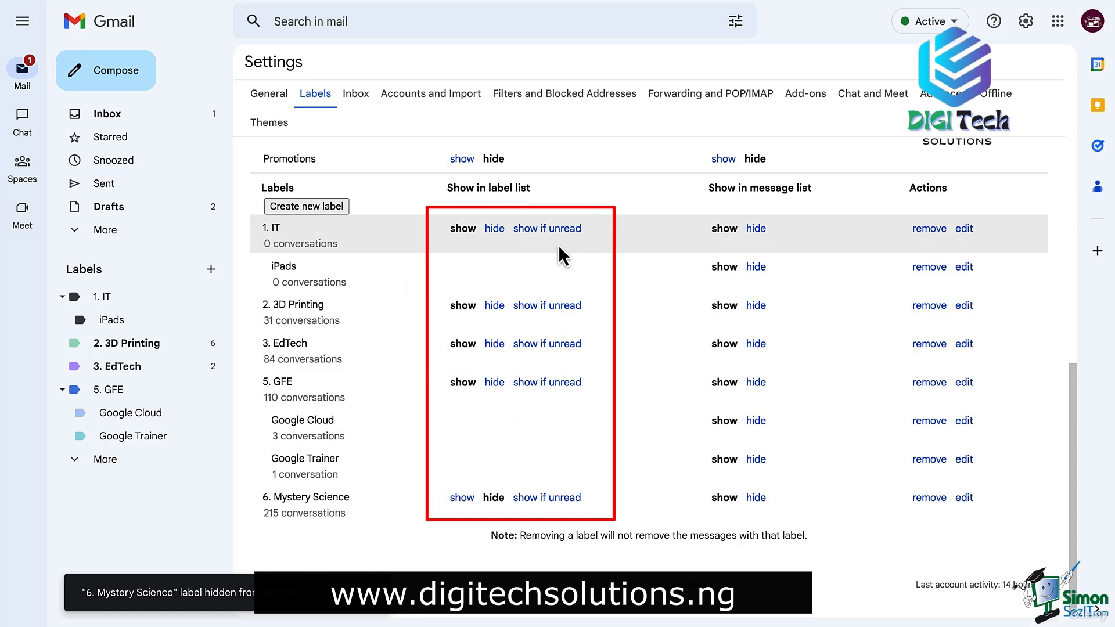
{"action": "left_click", "coordinate": [546, 314]}
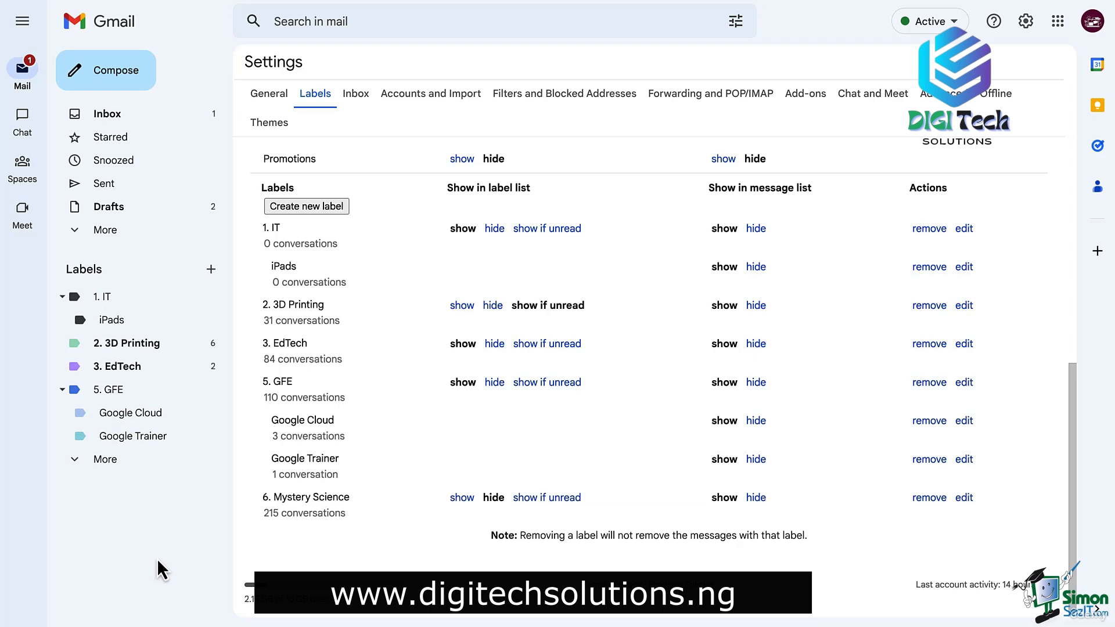
- Return to the inbox, collapse and re-expand the 1. IT label, and look at the new label form without creating anything
{"action": "left_click", "coordinate": [129, 121]}
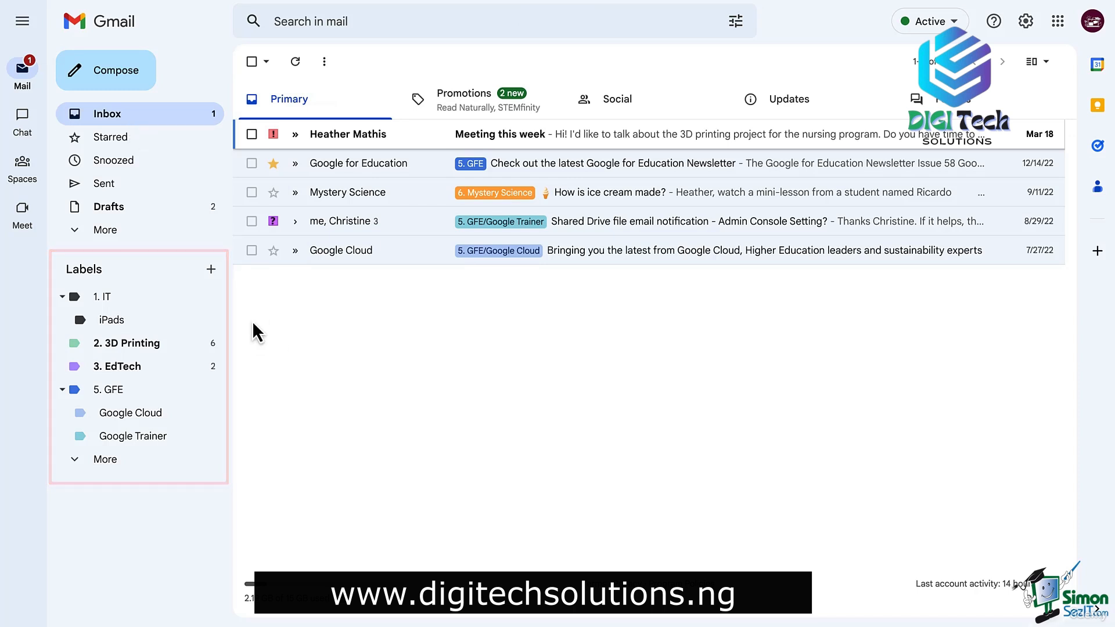
{"action": "left_click", "coordinate": [61, 297]}
{"action": "left_click", "coordinate": [62, 297]}
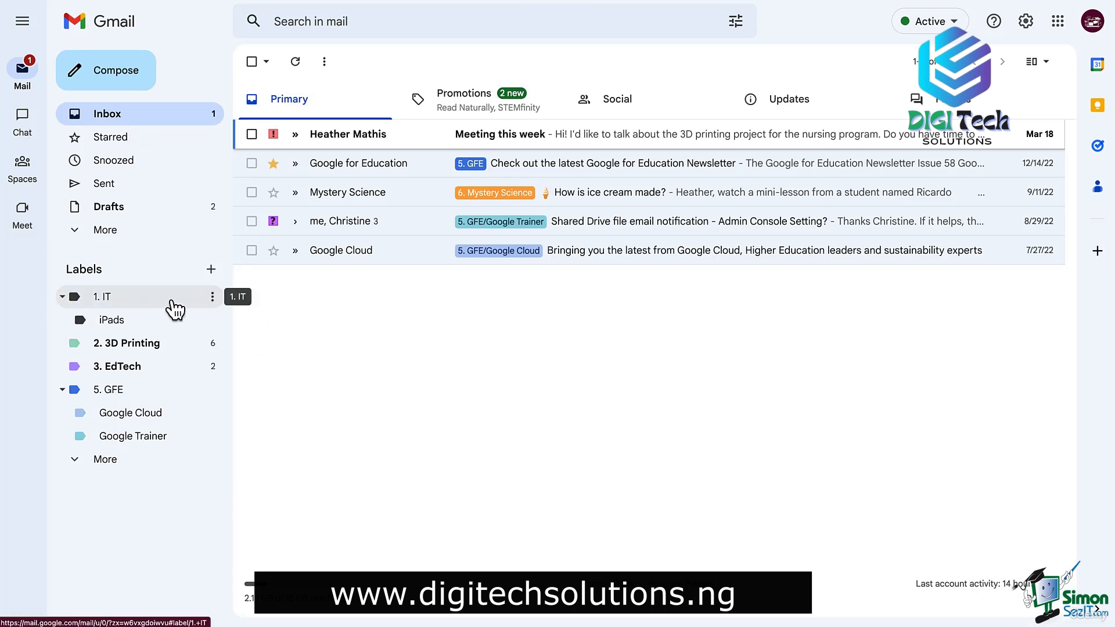
{"action": "left_click", "coordinate": [210, 271]}
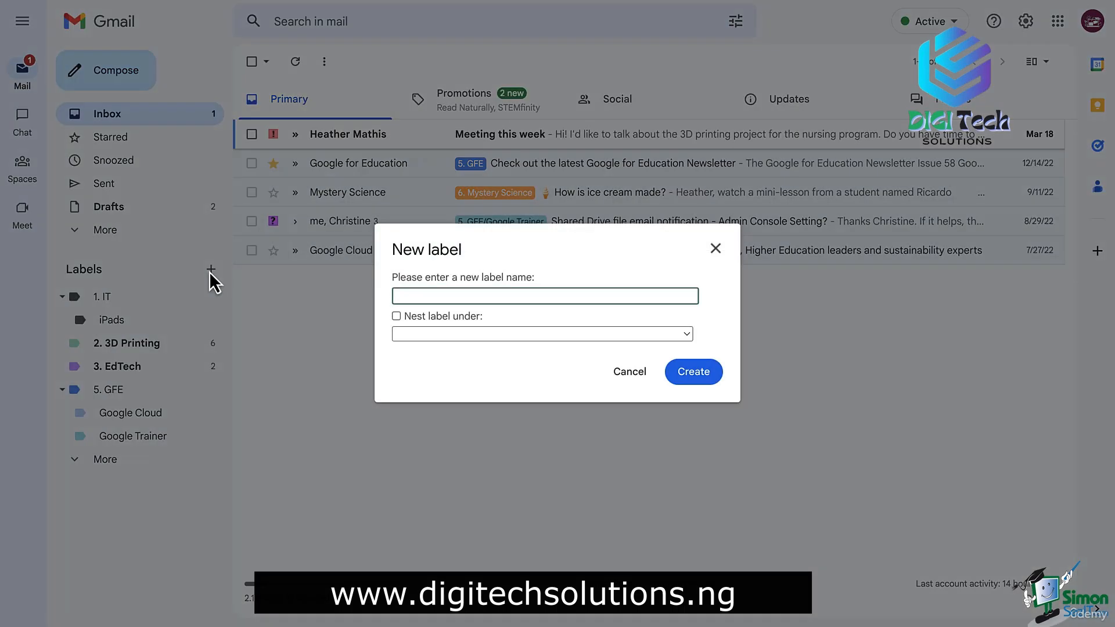
{"action": "left_click", "coordinate": [628, 375]}
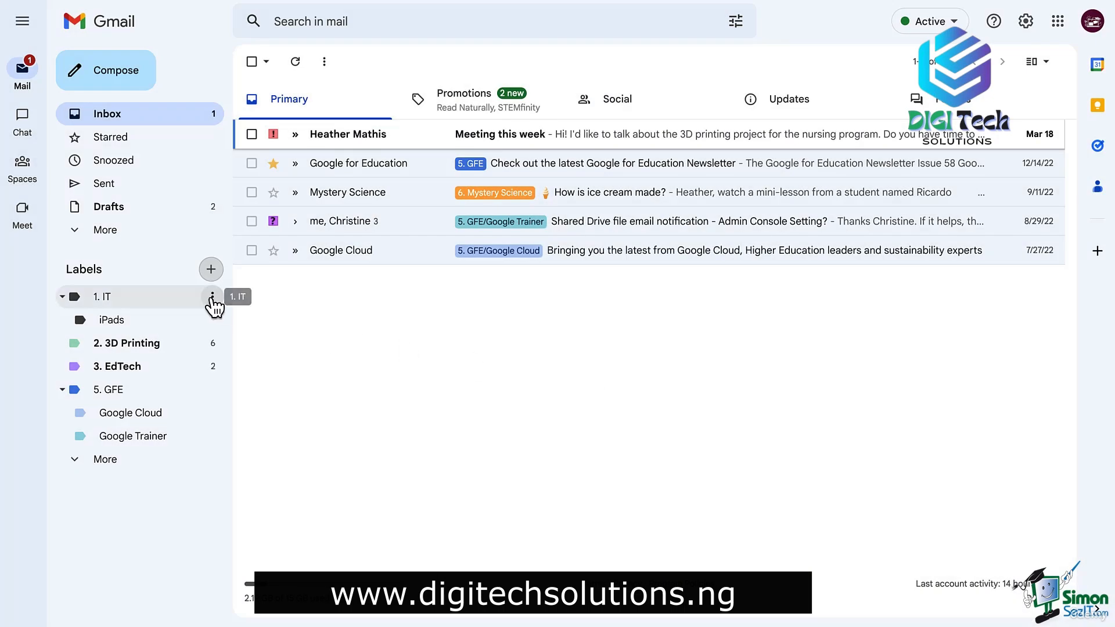
- Color only the 1. IT label orange-red, leaving its sublabels out
{"action": "left_click", "coordinate": [213, 298]}
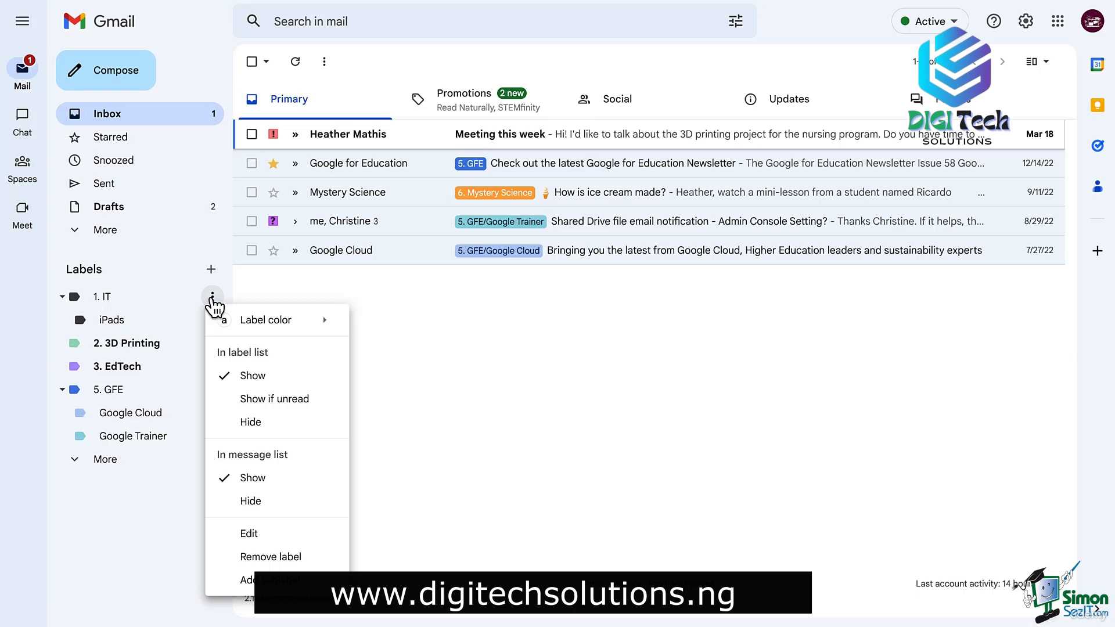
{"action": "mouse_move", "coordinate": [314, 331]}
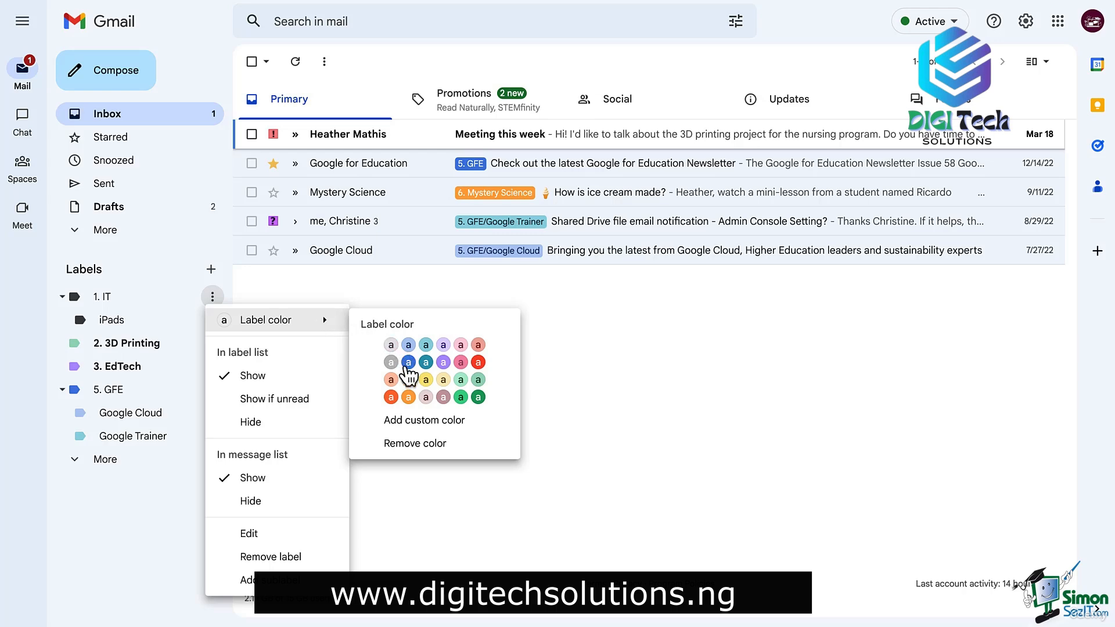
{"action": "left_click", "coordinate": [391, 397]}
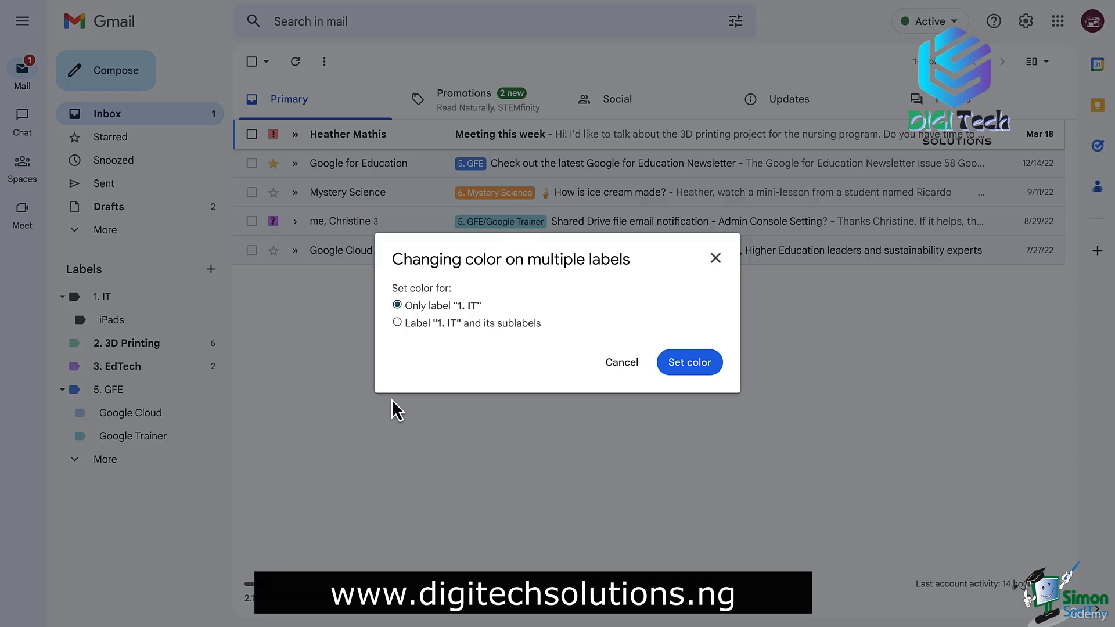
{"action": "left_click", "coordinate": [689, 364]}
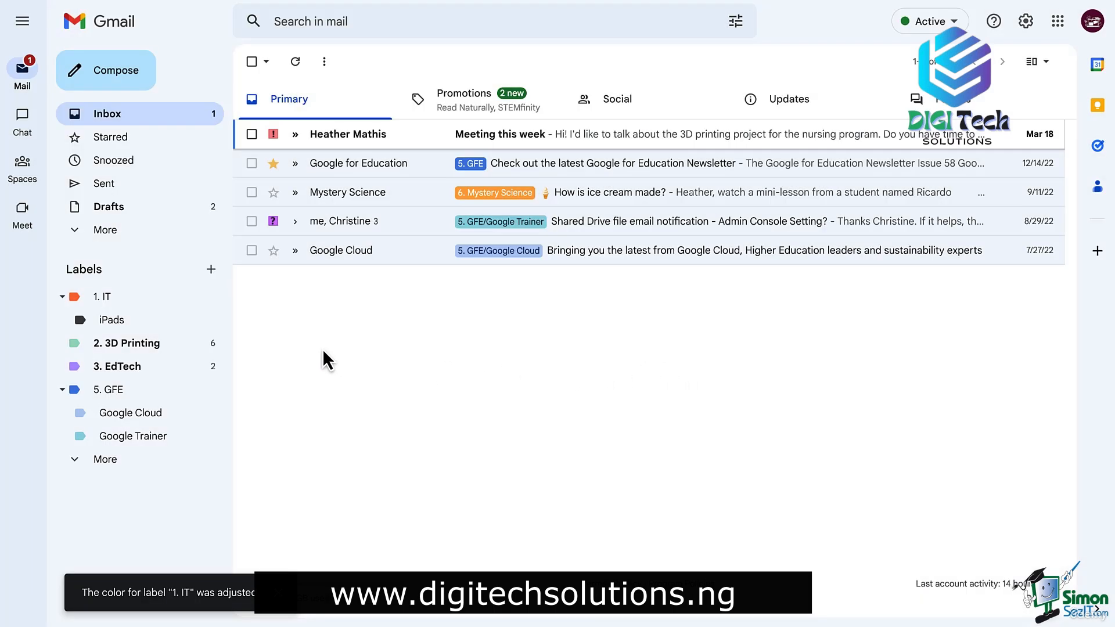
- Color the iPads sublabel light peach
{"action": "left_click", "coordinate": [212, 320]}
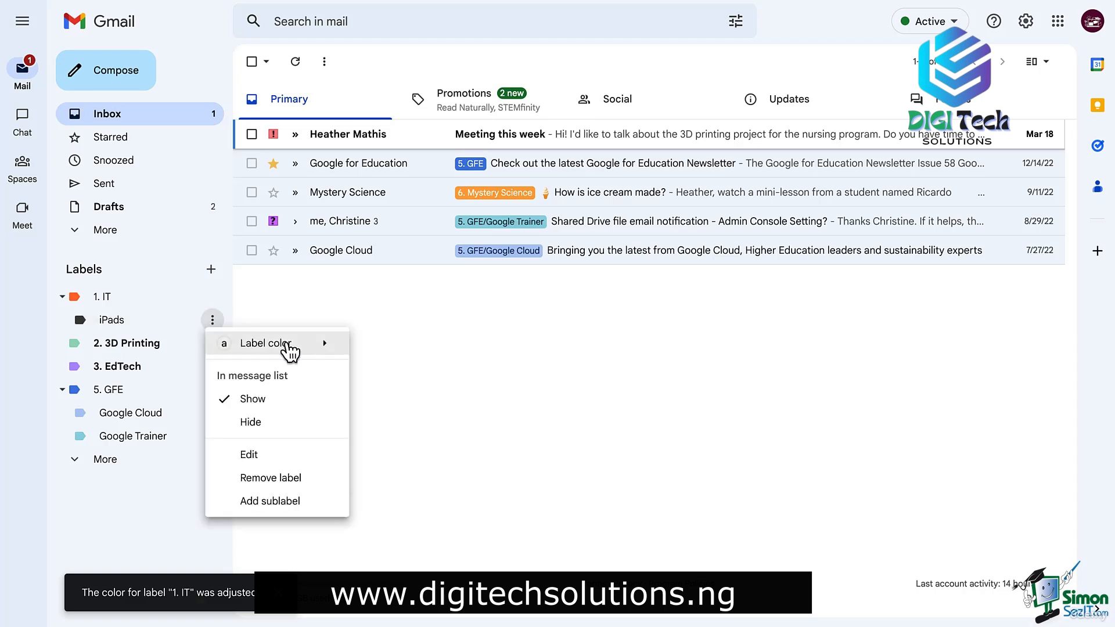
{"action": "mouse_move", "coordinate": [289, 350]}
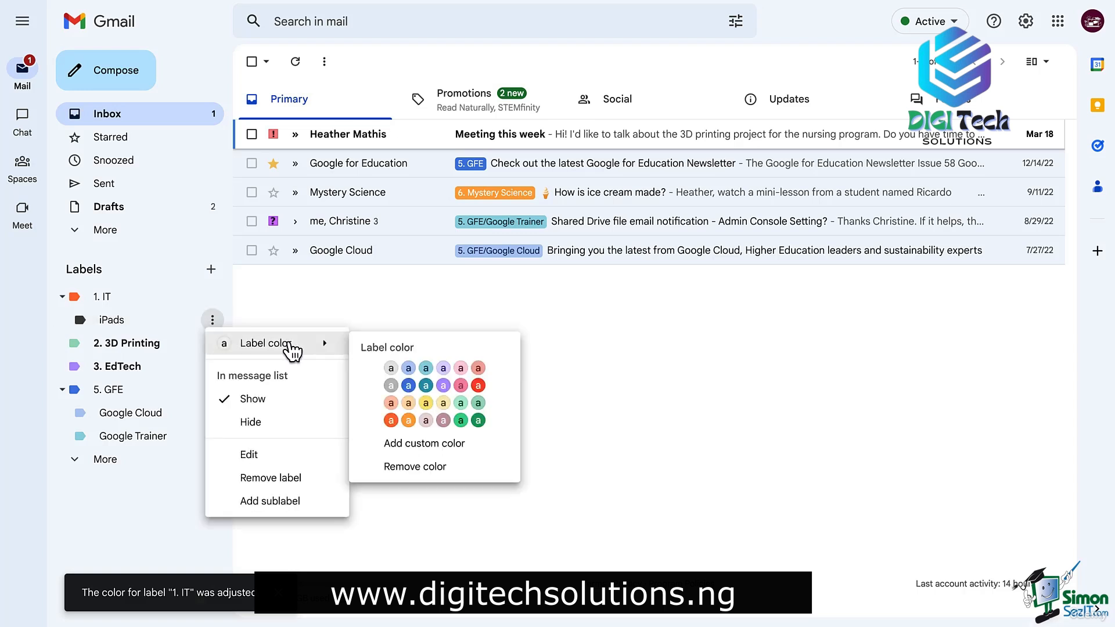
{"action": "left_click", "coordinate": [391, 404]}
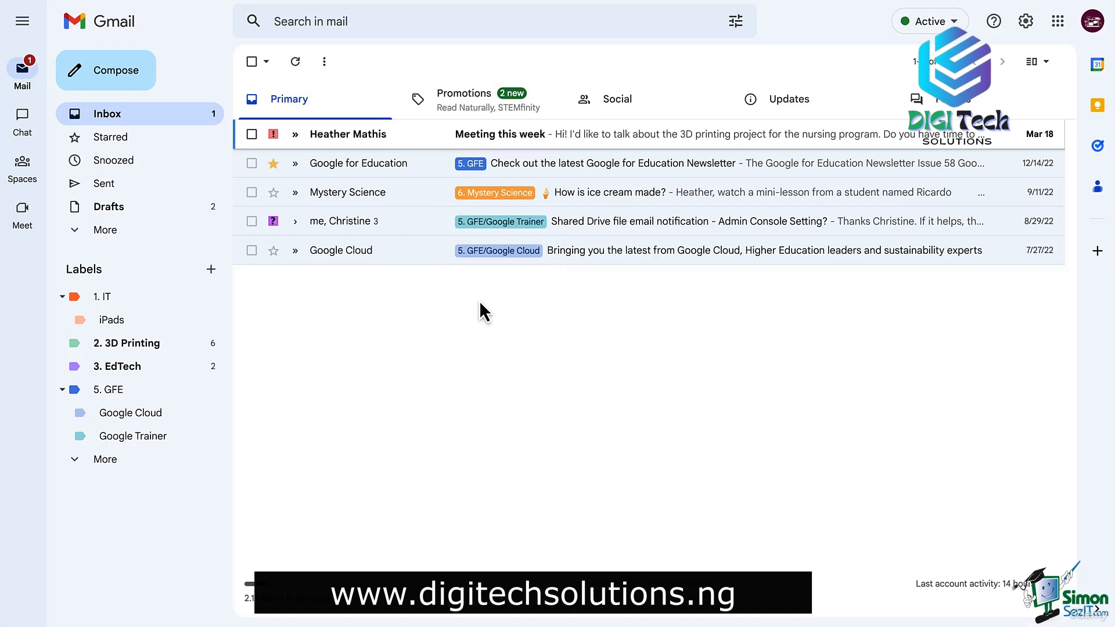
- Mark the 'Meeting this week' email as unread, open it and apply the 2. 3D Printing label
{"action": "key", "text": "shift+u"}
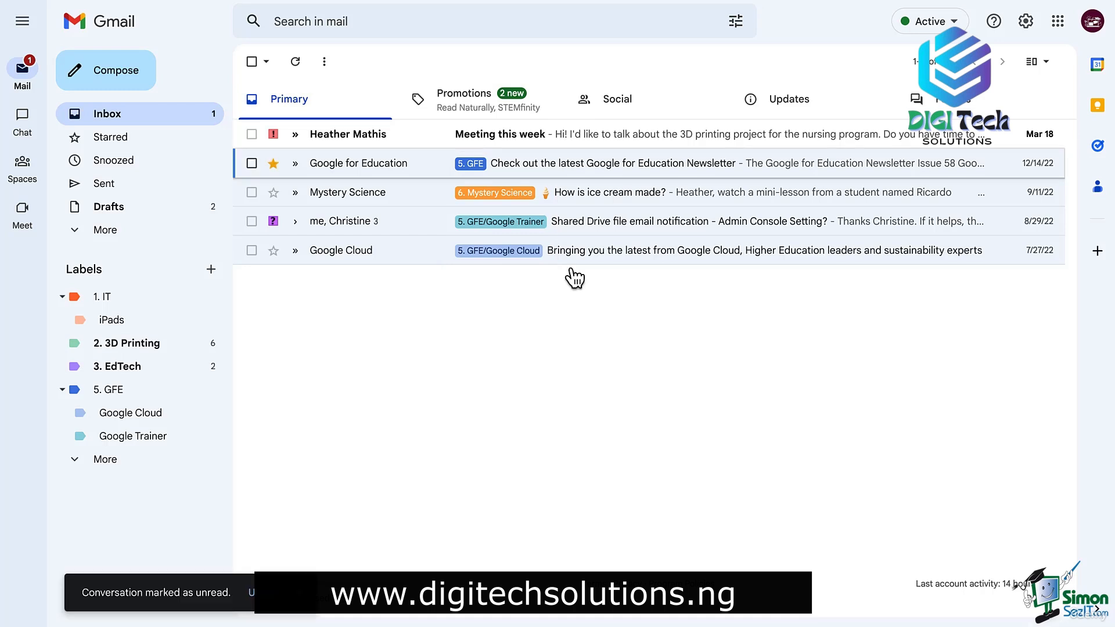
{"action": "left_click", "coordinate": [591, 140]}
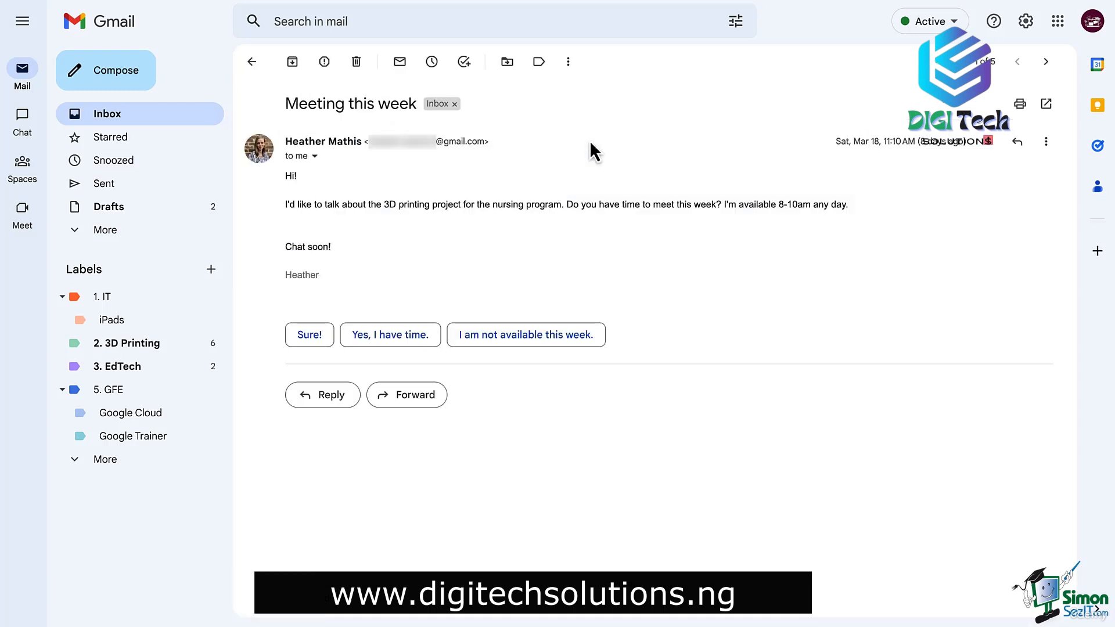
{"action": "left_click", "coordinate": [539, 61]}
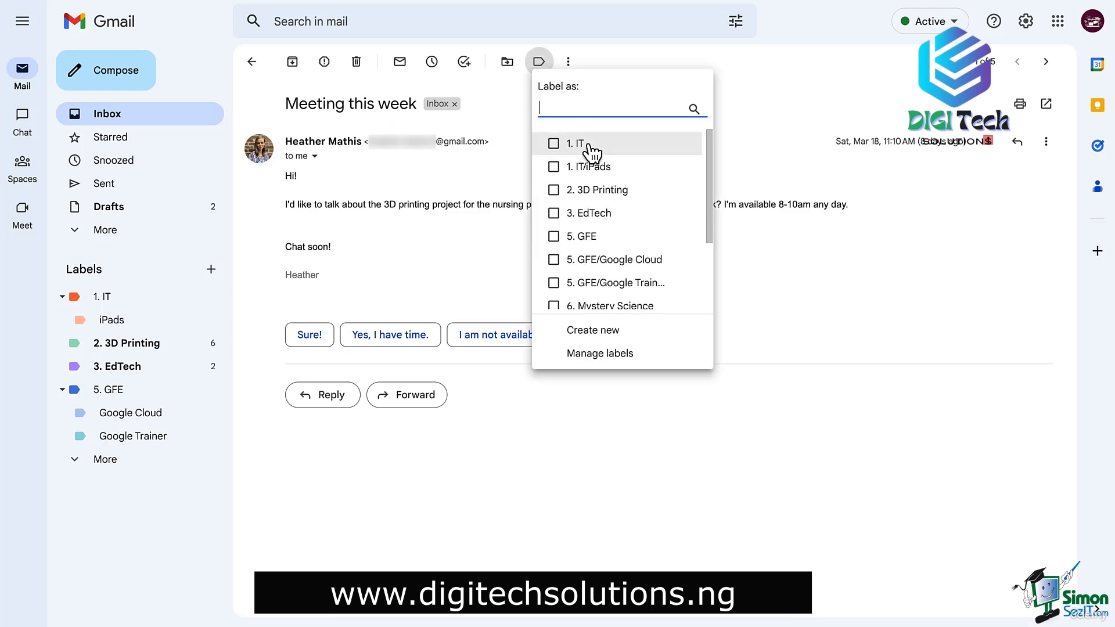
{"action": "left_click", "coordinate": [605, 188]}
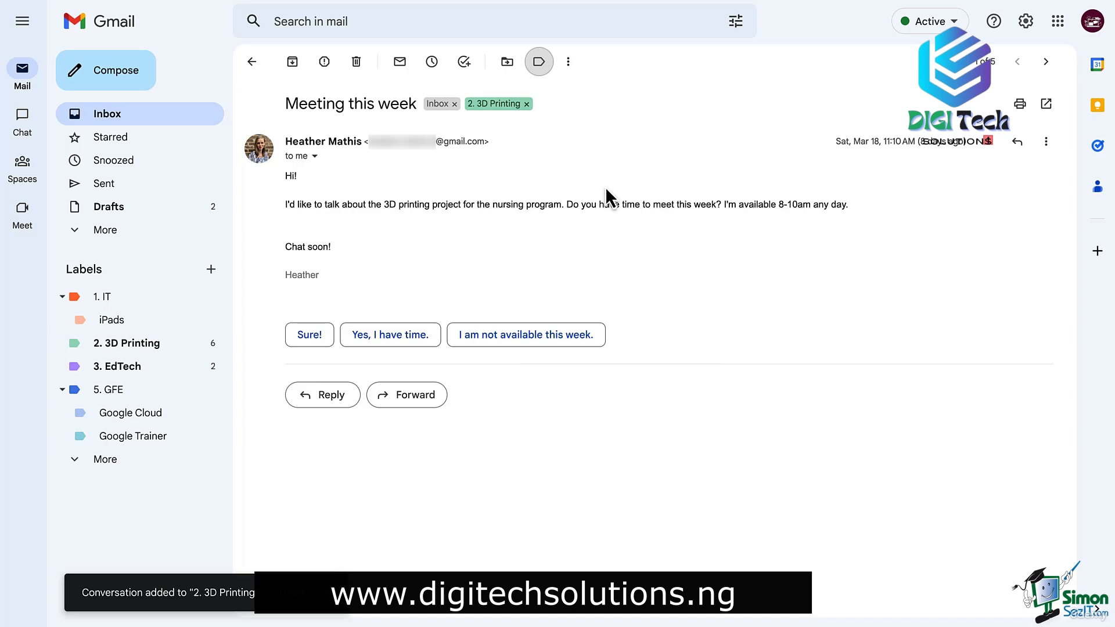
{"action": "left_click", "coordinate": [540, 64]}
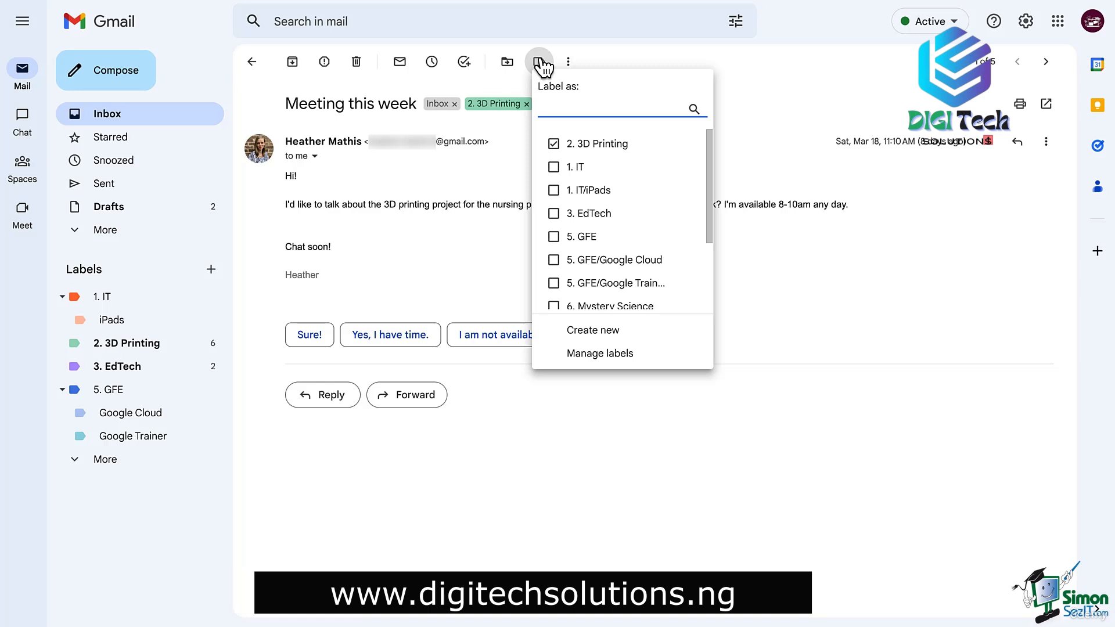
{"action": "left_click", "coordinate": [762, 68]}
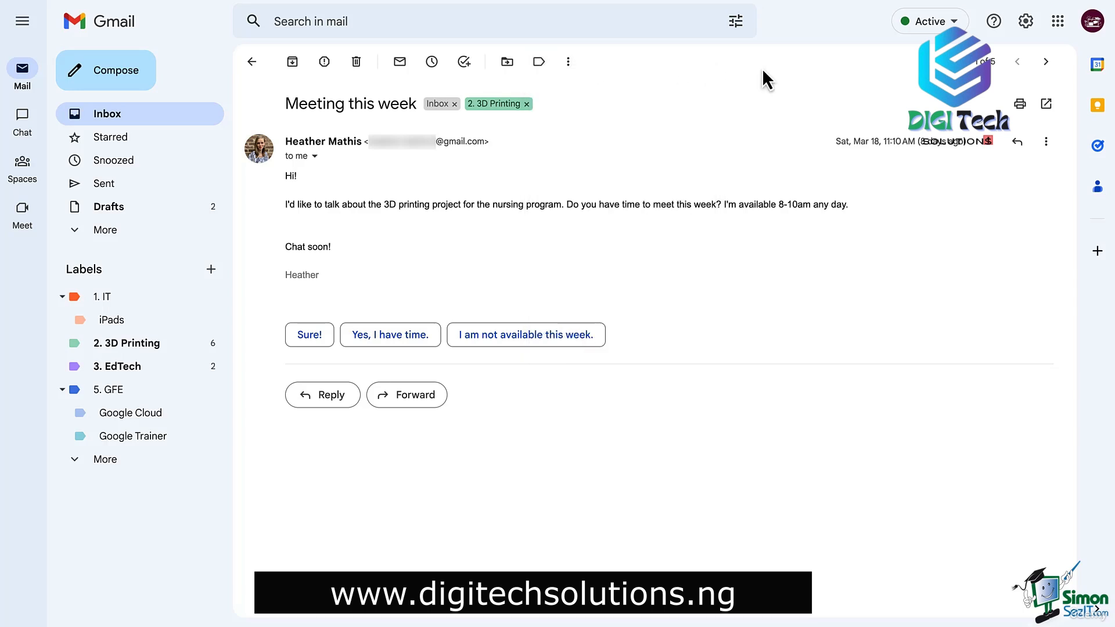
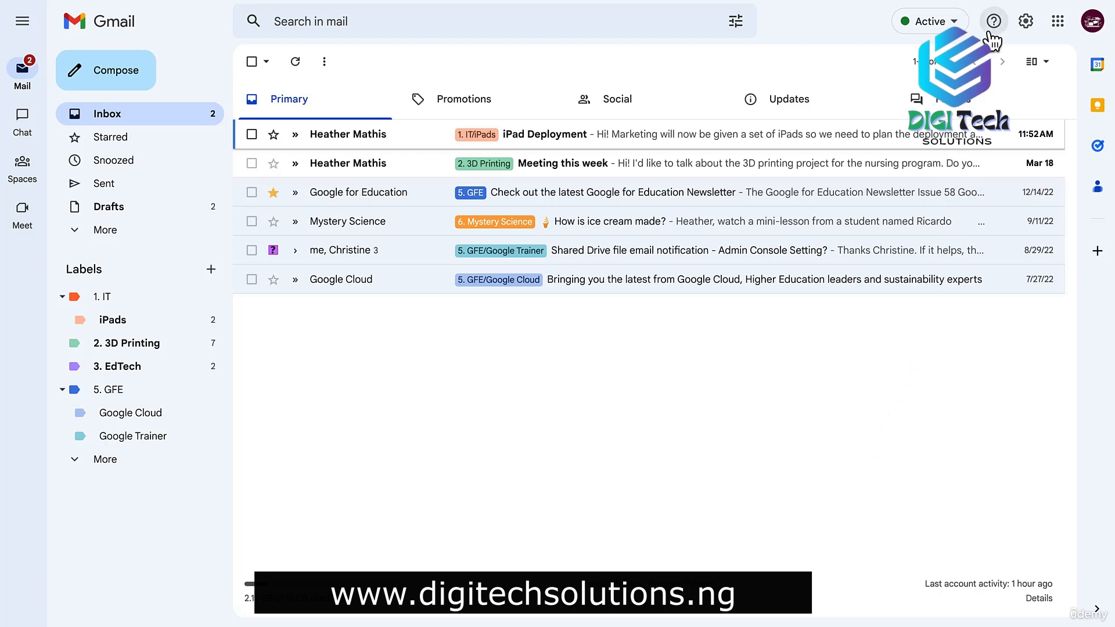
- Enable Templates, Custom keyboard shortcuts and Unread message icon in the Advanced settings and save the changes
{"action": "left_click", "coordinate": [1026, 23]}
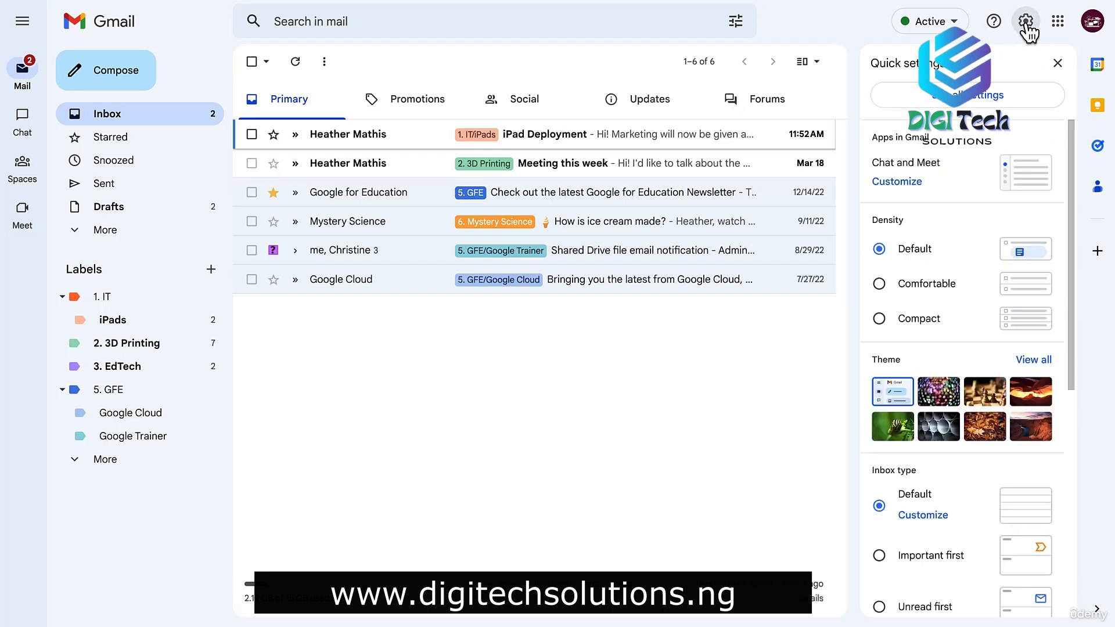
{"action": "left_click", "coordinate": [1005, 99]}
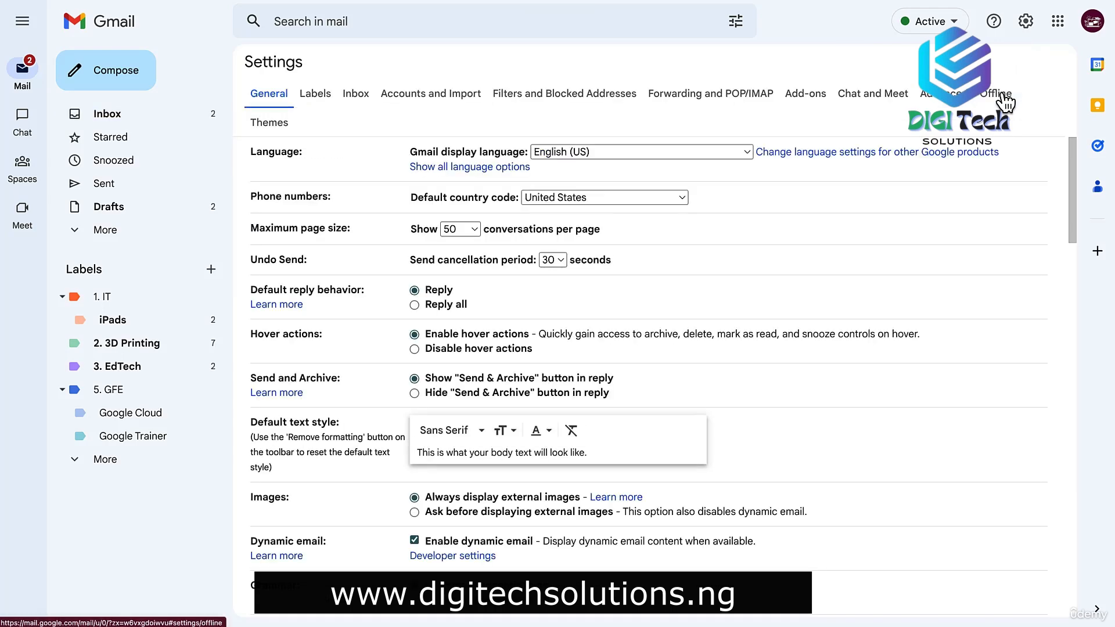
{"action": "left_click", "coordinate": [937, 104]}
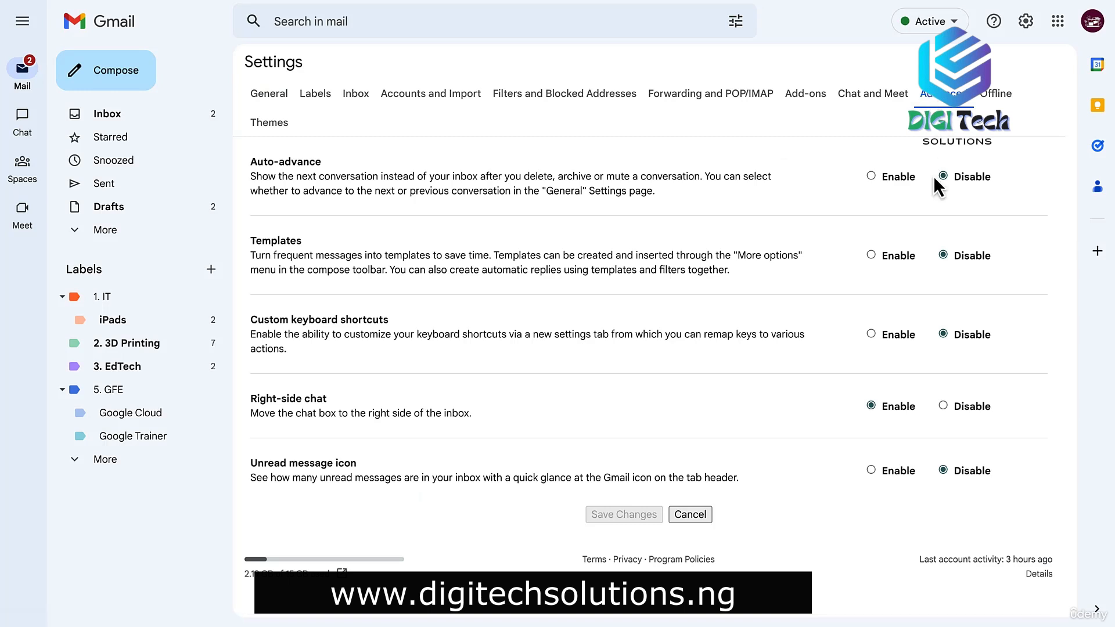
{"action": "left_click", "coordinate": [871, 256]}
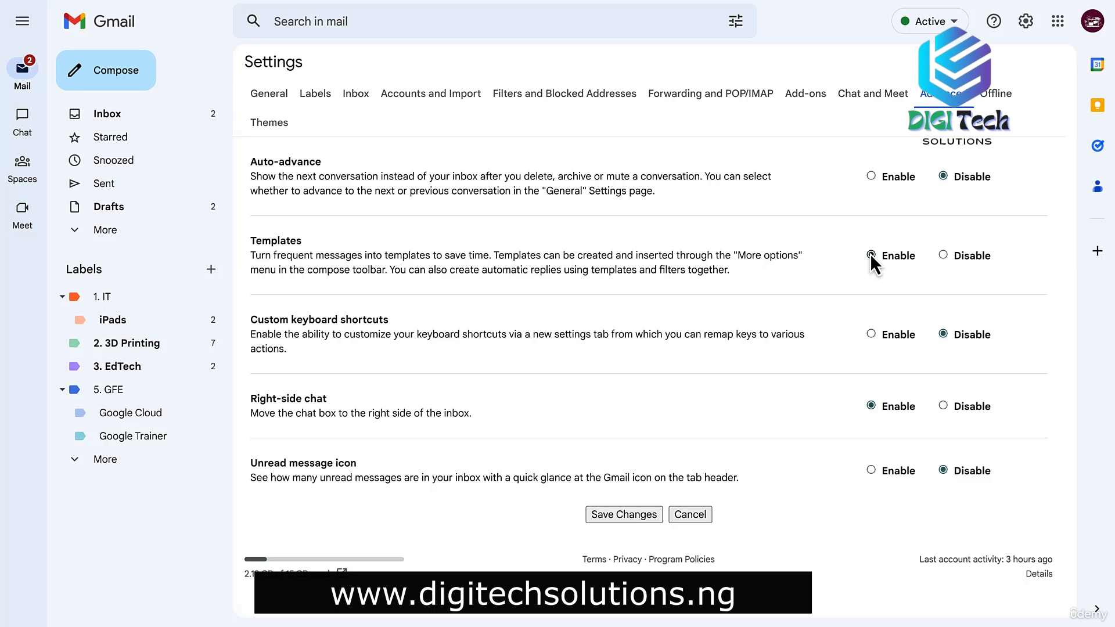
{"action": "left_click", "coordinate": [872, 334]}
{"action": "left_click", "coordinate": [873, 471]}
{"action": "left_click", "coordinate": [623, 516]}
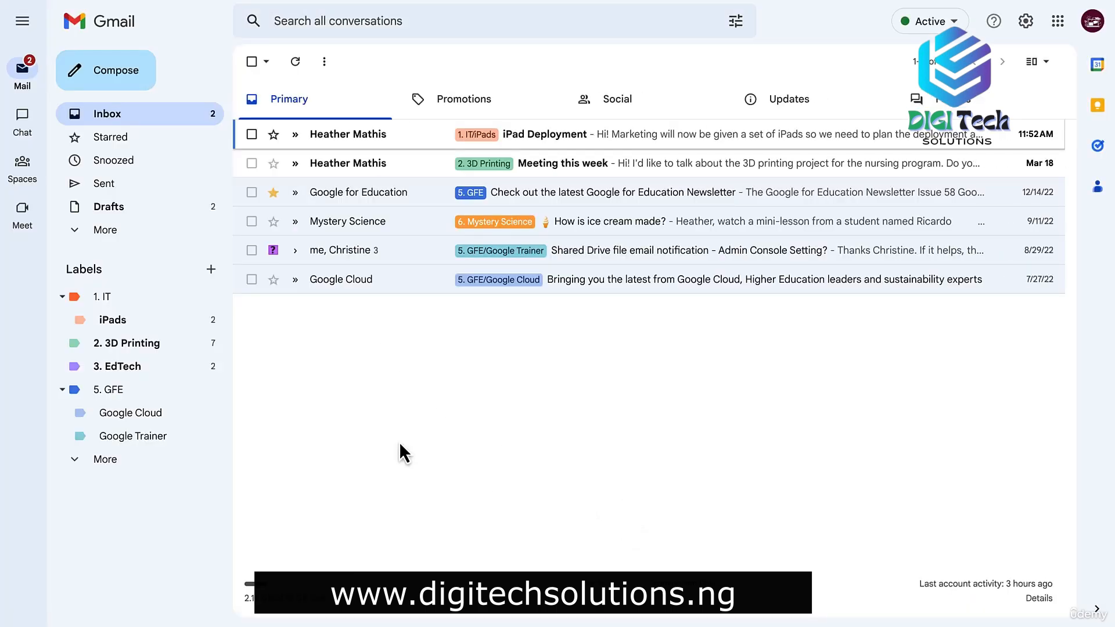
- Start a new message, check the available template options and clear the signature from the message body
{"action": "left_click", "coordinate": [132, 90]}
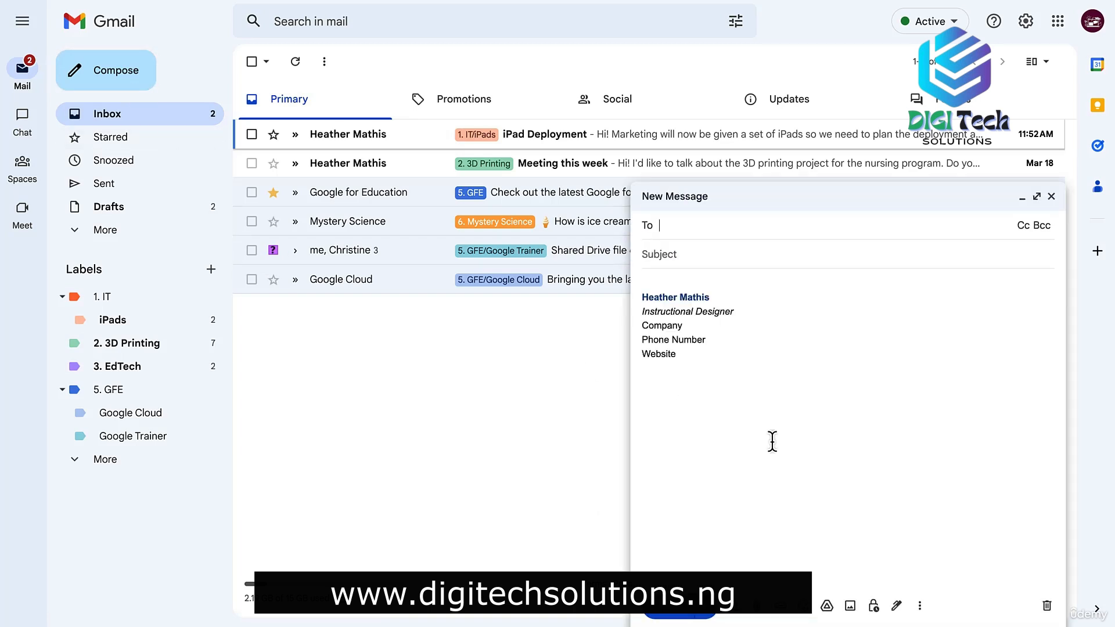
{"action": "left_click", "coordinate": [920, 606]}
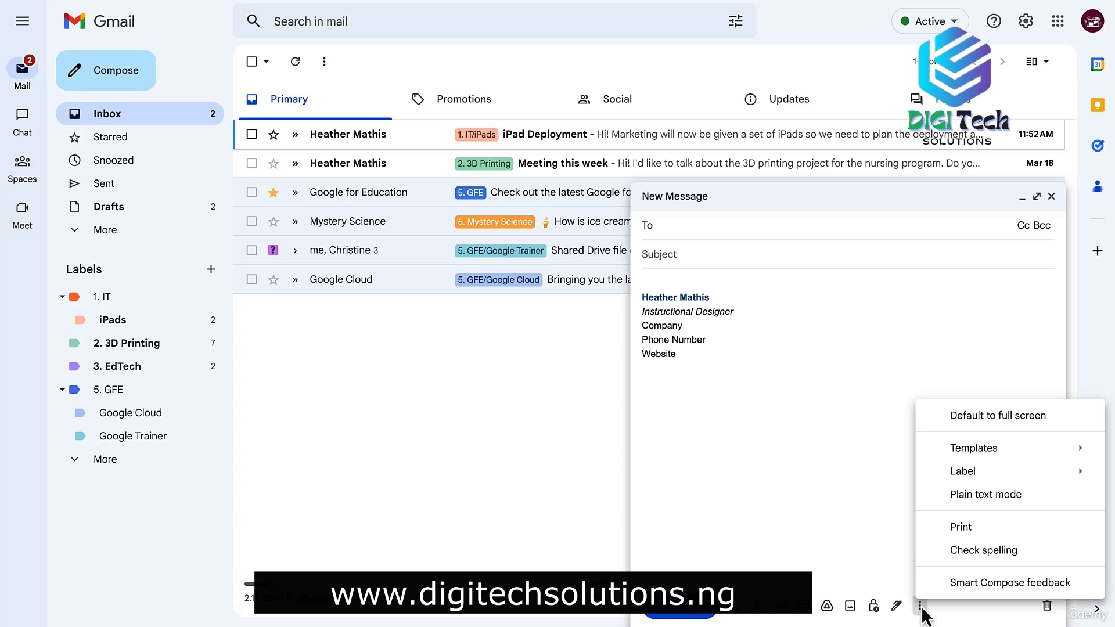
{"action": "mouse_move", "coordinate": [994, 457]}
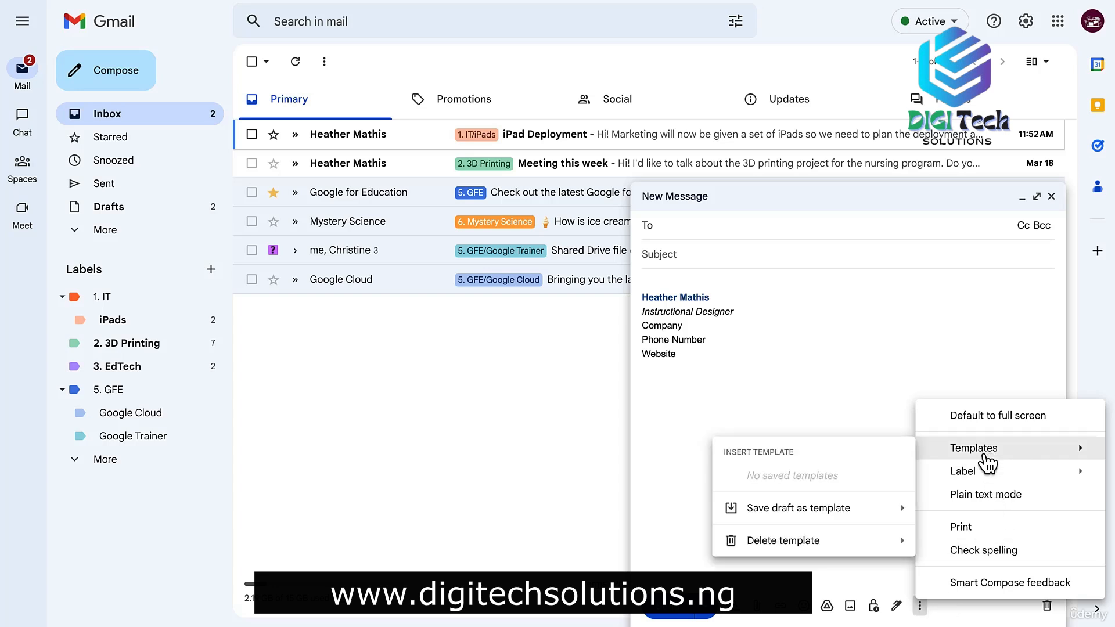
{"action": "mouse_move", "coordinate": [890, 511]}
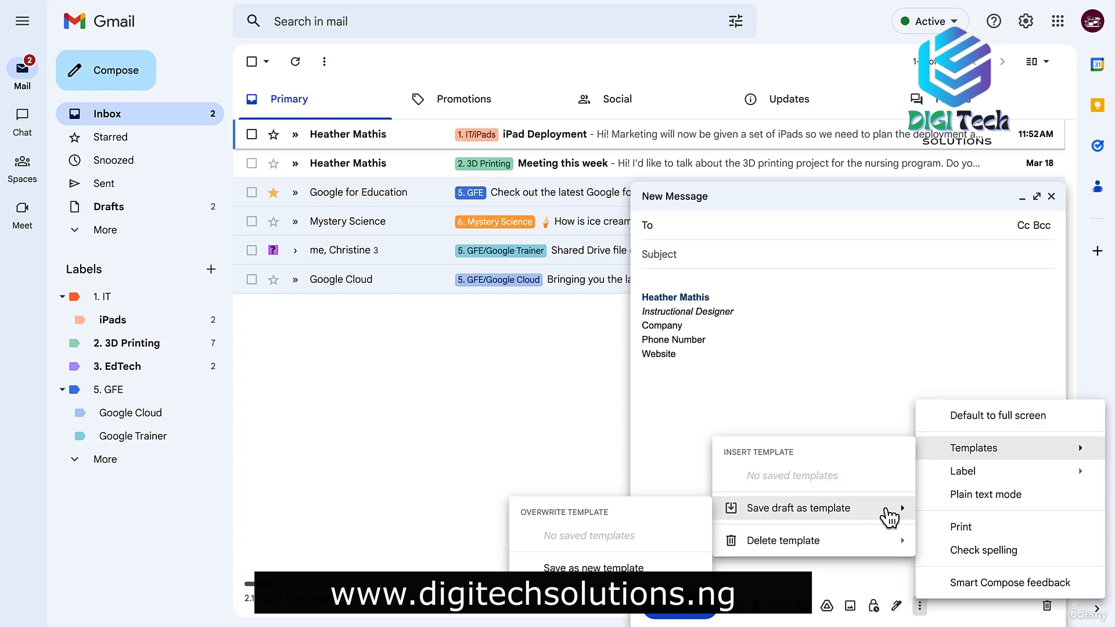
{"action": "mouse_move", "coordinate": [885, 551]}
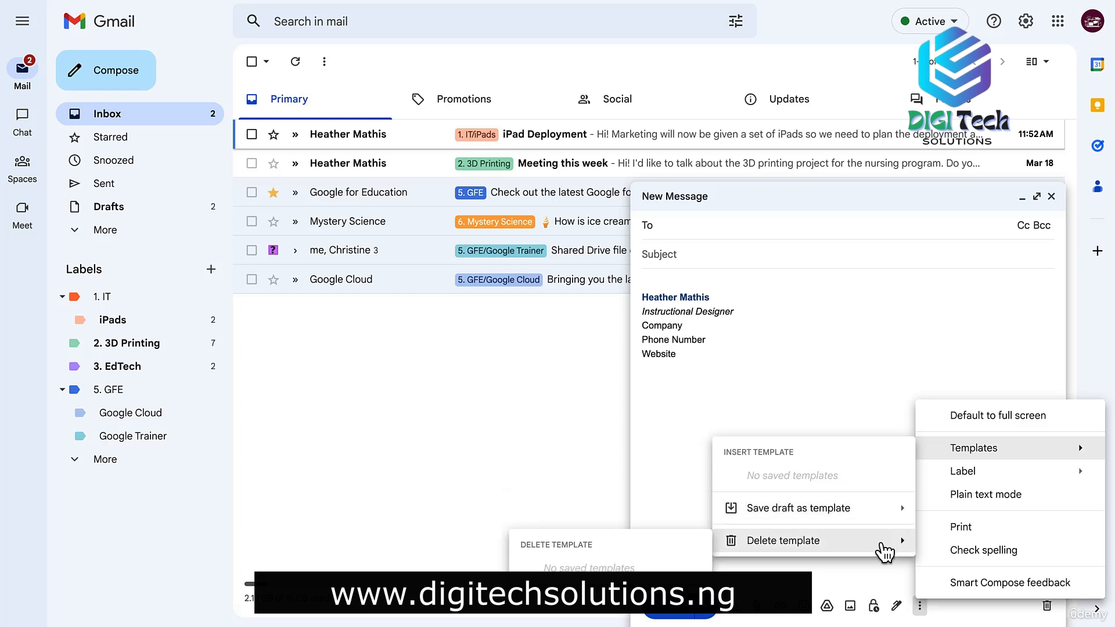
{"action": "left_click", "coordinate": [714, 401]}
{"action": "key", "text": "ctrl+a"}
{"action": "key", "text": "BackSpace"}
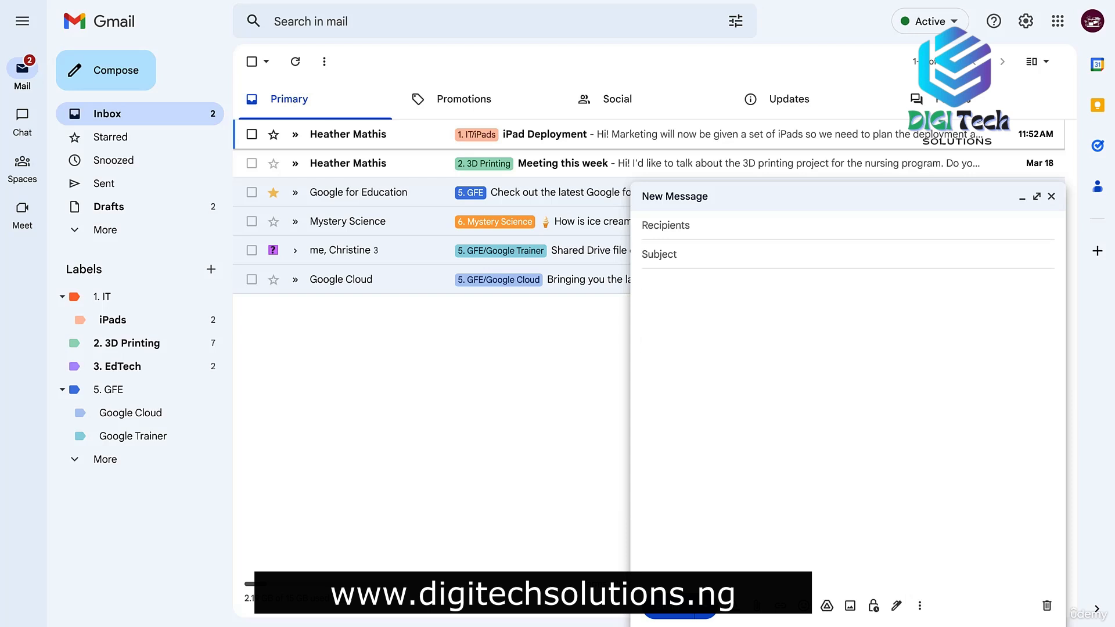
- Write the message body "That's a great question. View this page of our site for the forms needed and then we can schedule a meeting to chat."
{"action": "type", "text": "That's a great question. "}
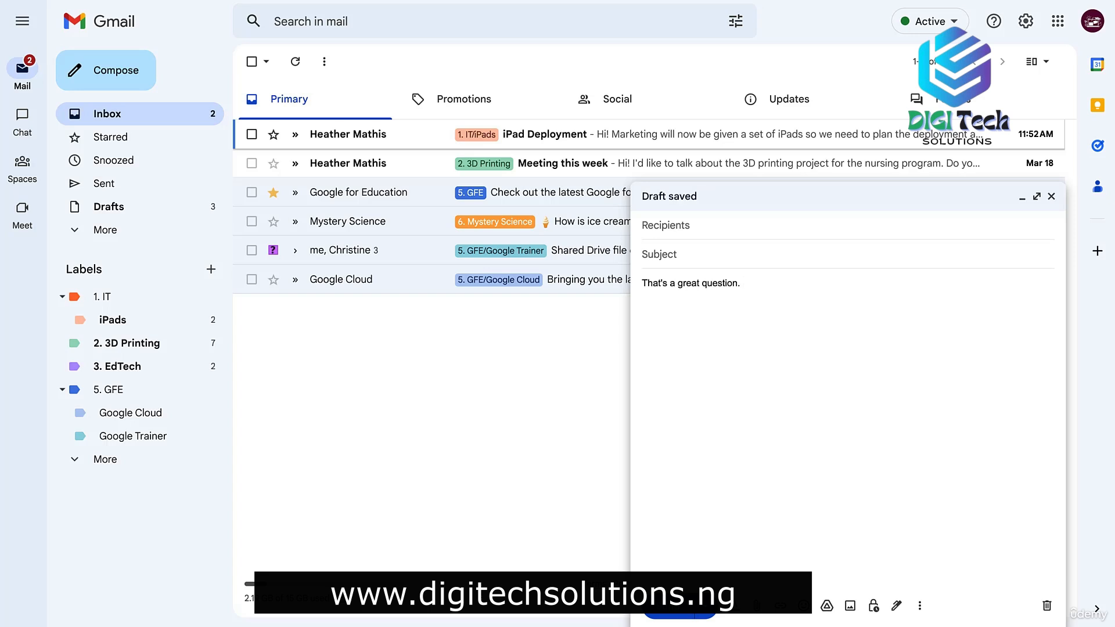
{"action": "type", "text": "View this page of "}
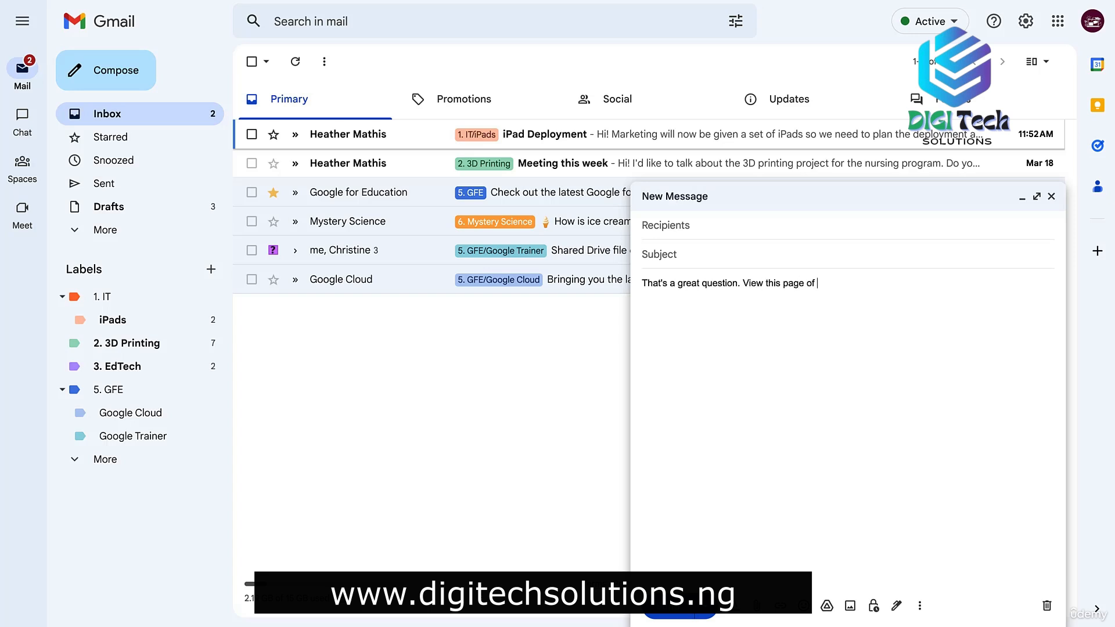
{"action": "type", "text": "our site for the forms needed and then we can schedule"}
{"action": "key", "text": "BackSpace"}
{"action": "key", "text": "BackSpace"}
{"action": "key", "text": "BackSpace"}
{"action": "key", "text": "BackSpace"}
{"action": "key", "text": "BackSpace"}
{"action": "key", "text": "BackSpace"}
{"action": "key", "text": "BackSpace"}
{"action": "key", "text": "BackSpace"}
{"action": "type", "text": "schedule a meeting to chat."}
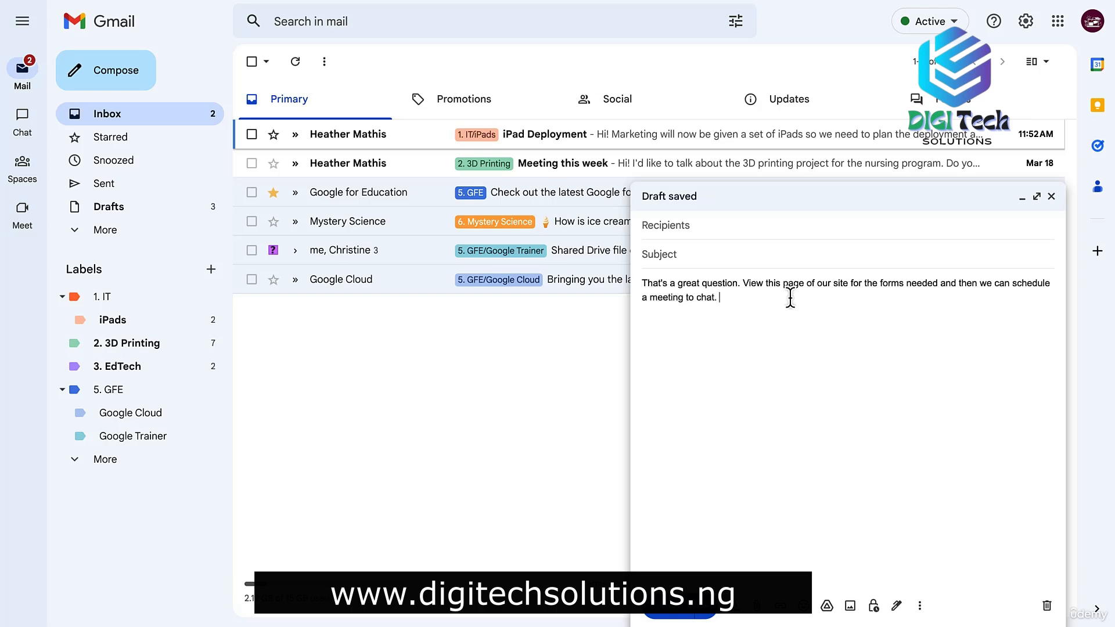
- Link the words "this page of our site" in the message body to google.com
{"action": "left_click_drag", "start_coordinate": [762, 285], "coordinate": [835, 296]}
{"action": "key", "text": "ctrl+k"}
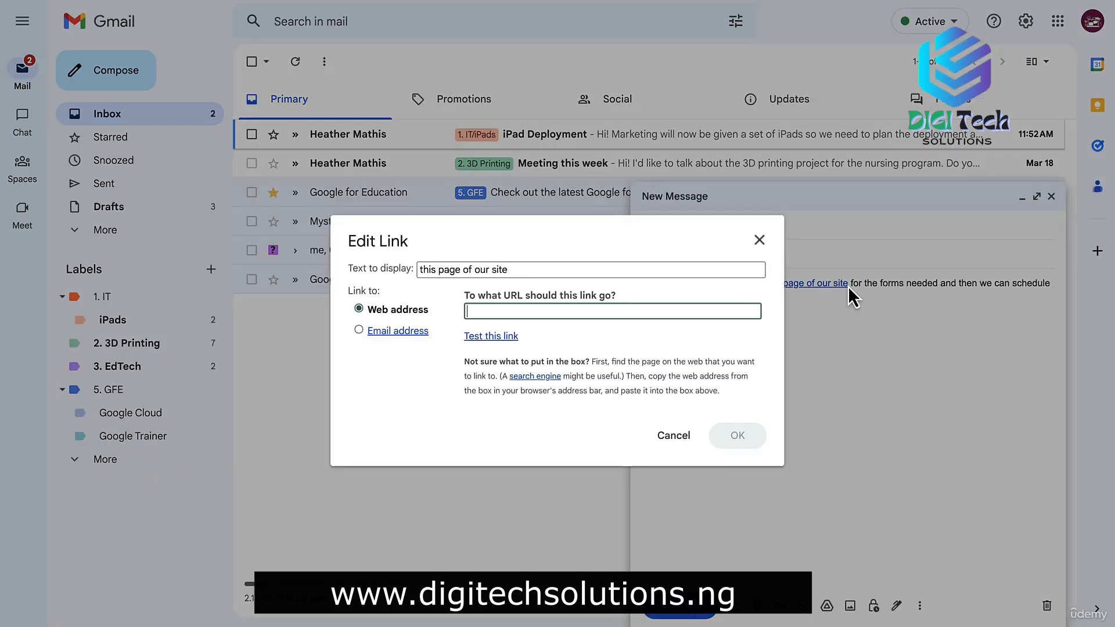
{"action": "type", "text": "googl.e.com"}
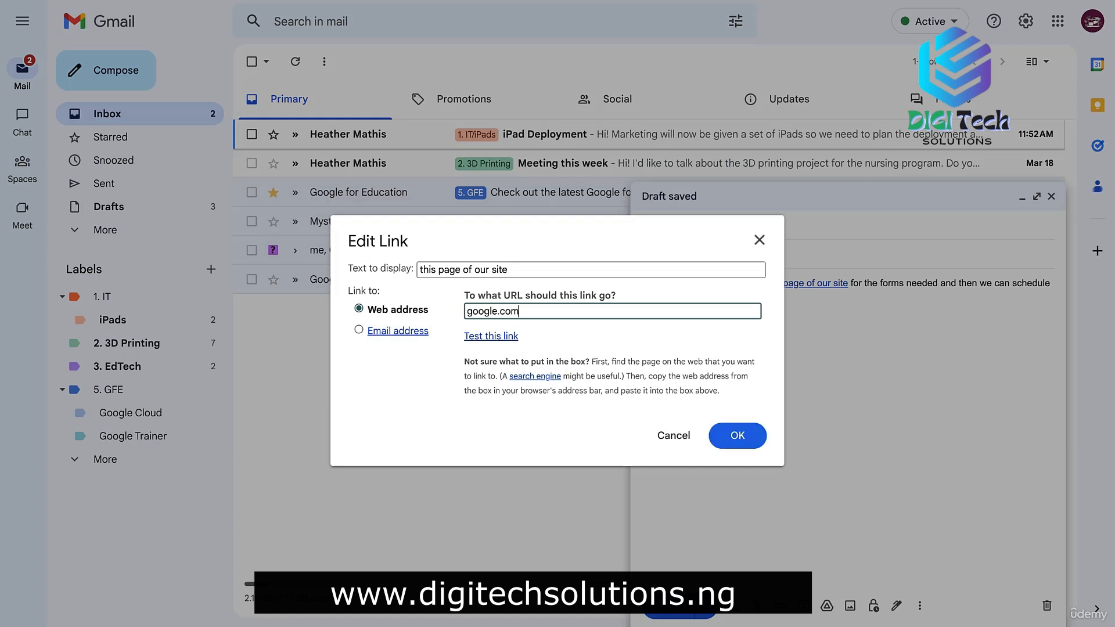
{"action": "left_click", "coordinate": [737, 437]}
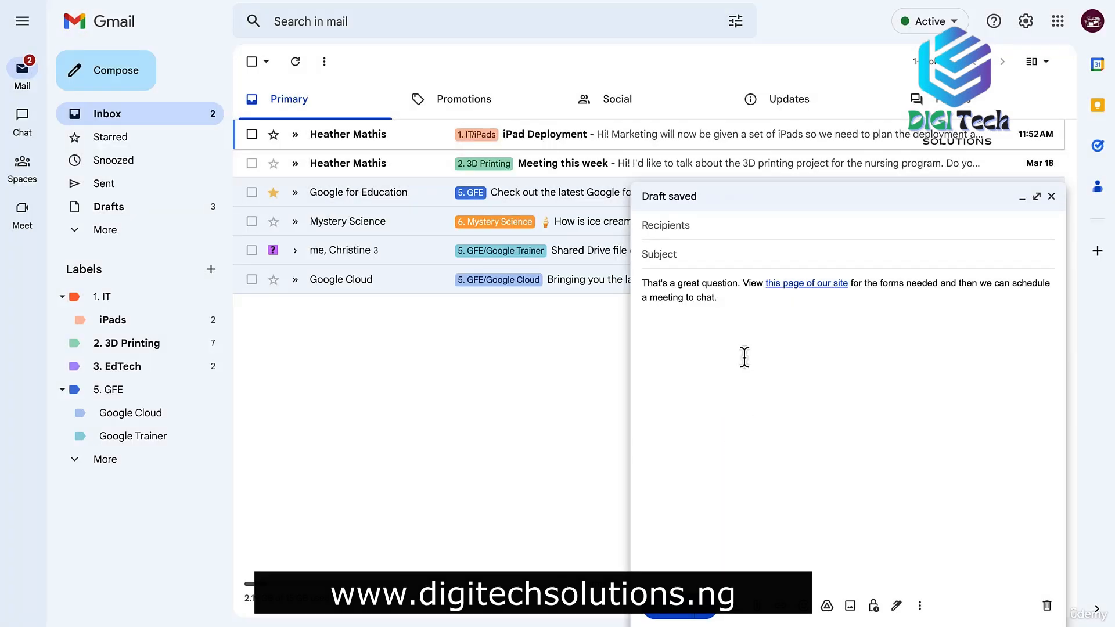
- Save the draft as a new template named Tech Deployment and discard the draft
{"action": "left_click", "coordinate": [920, 605]}
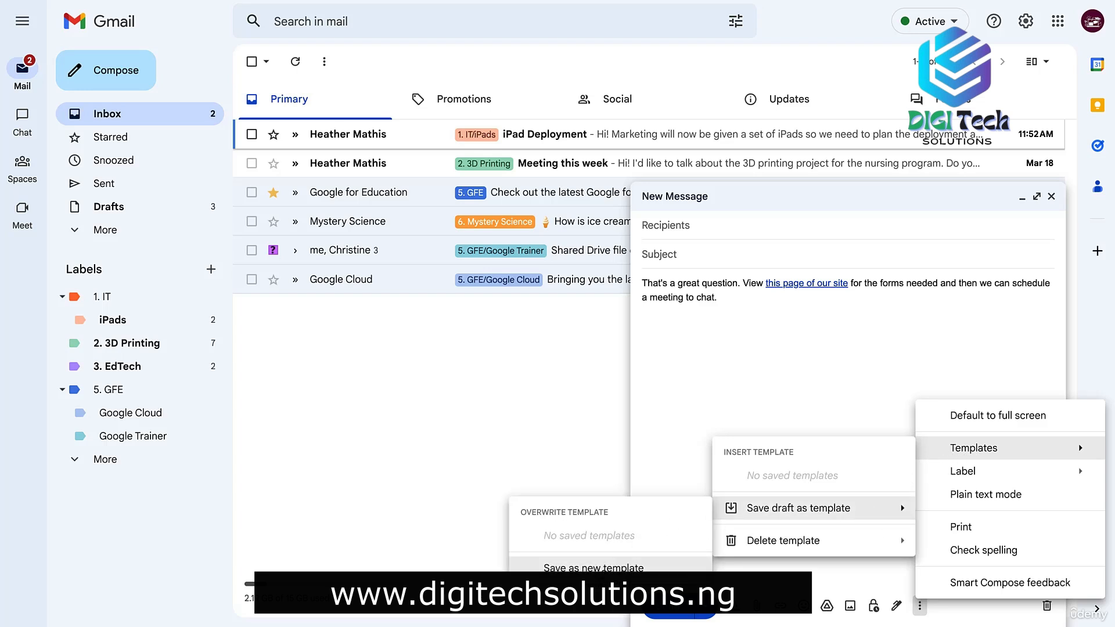
{"action": "left_click", "coordinate": [604, 568]}
{"action": "type", "text": "Tech Dep"}
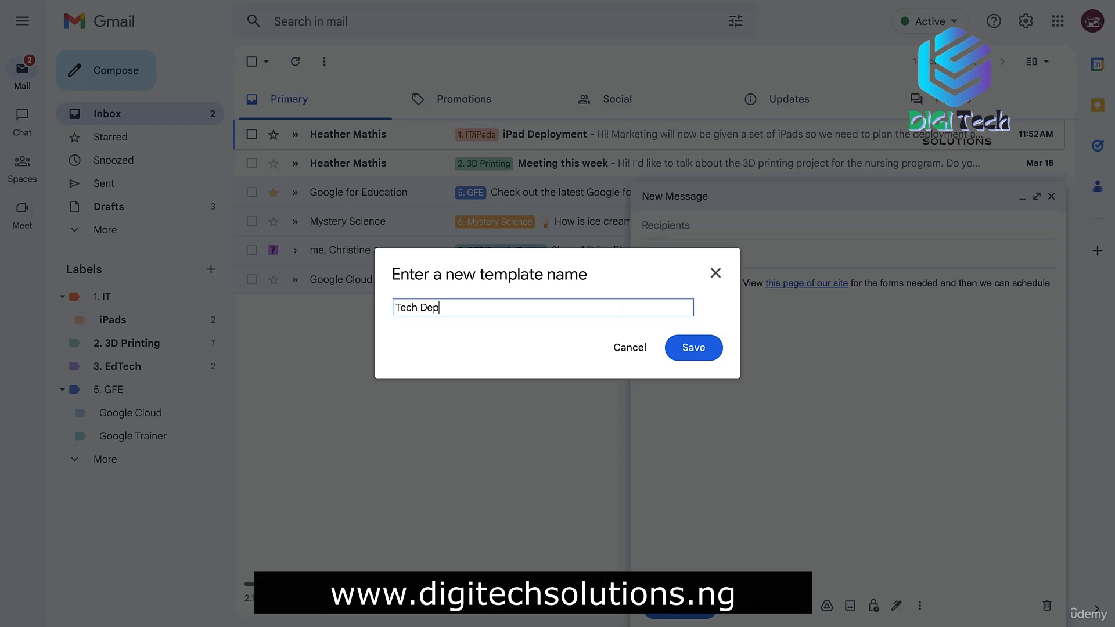
{"action": "type", "text": "loyment"}
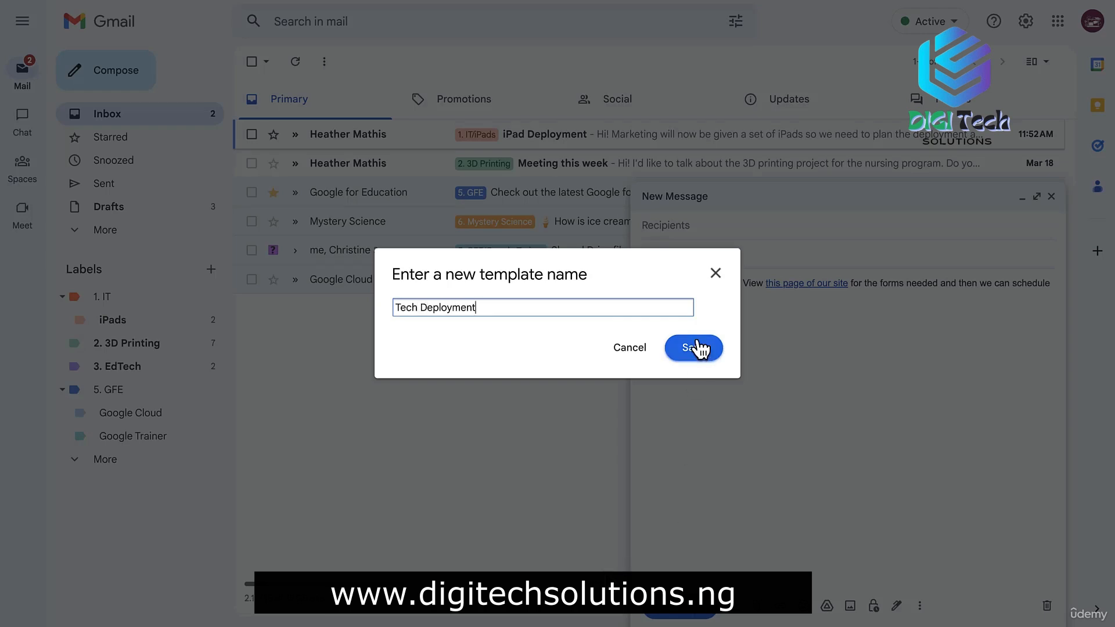
{"action": "left_click", "coordinate": [700, 350]}
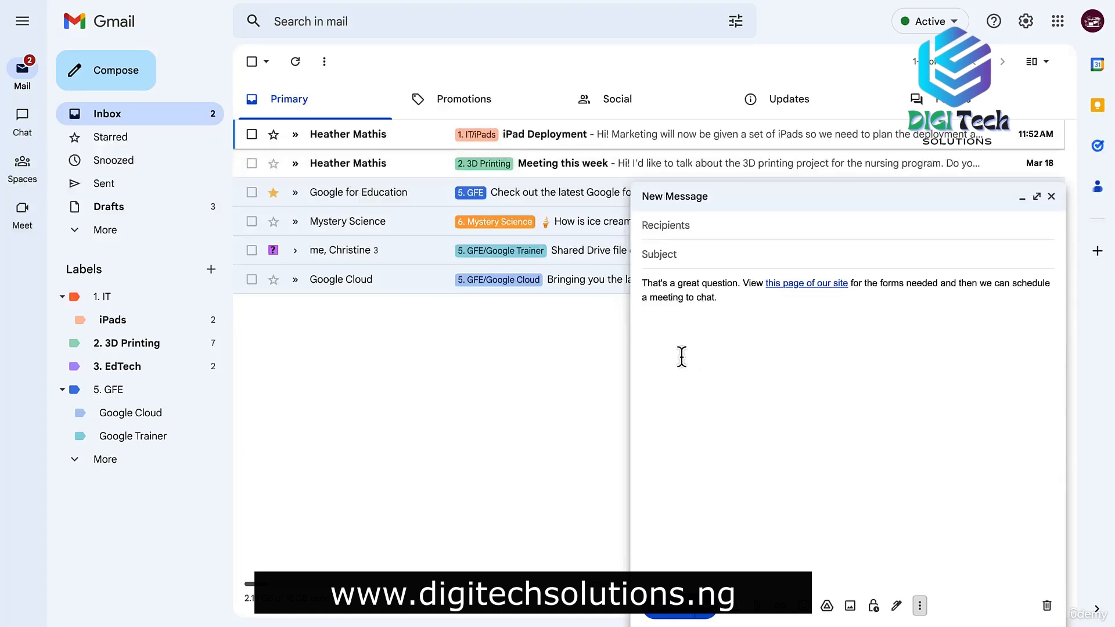
{"action": "left_click", "coordinate": [1047, 606]}
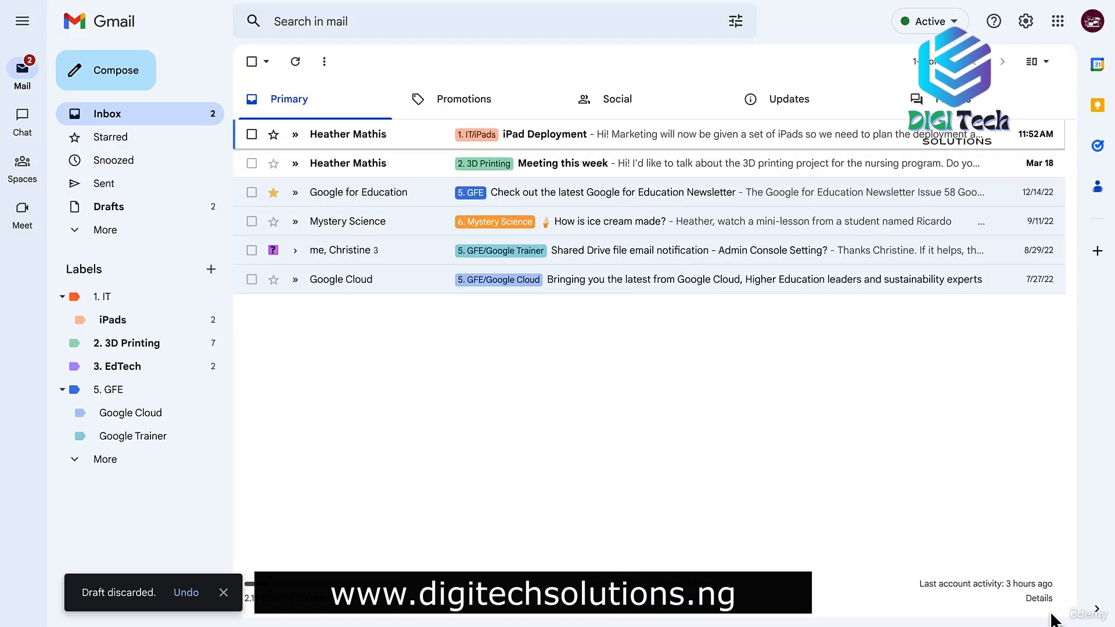
- Reply to the iPad Deployment email with "Hi!" and insert the Tech Deployment template below the greeting
{"action": "left_click", "coordinate": [592, 142]}
{"action": "left_click", "coordinate": [335, 377]}
{"action": "type", "text": "Hi!"}
{"action": "key", "text": "Return"}
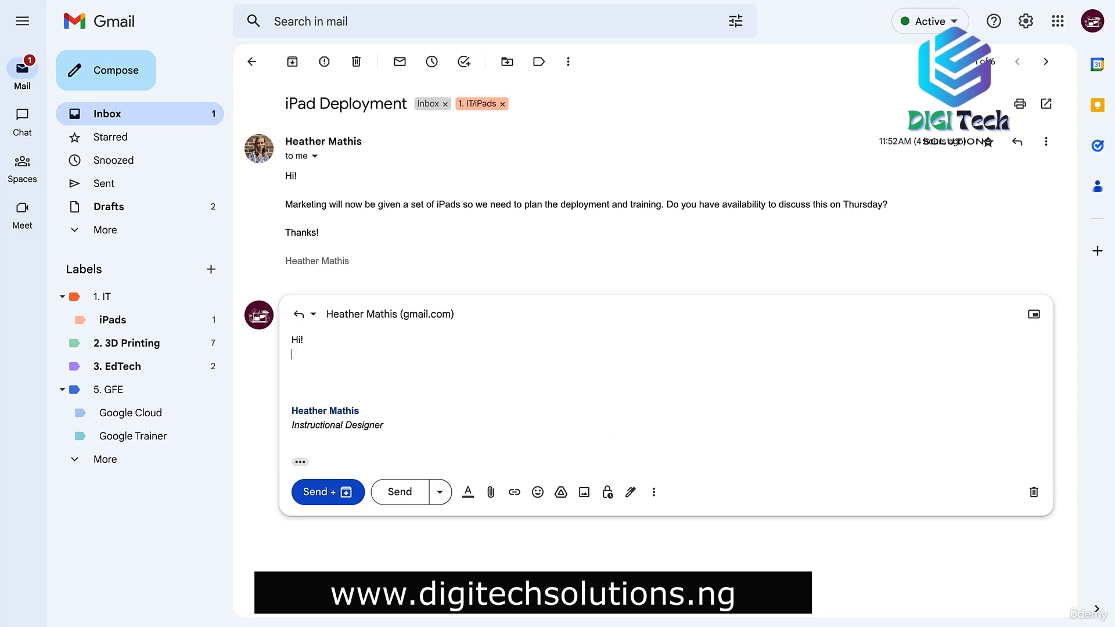
{"action": "key", "text": "Return"}
{"action": "left_click", "coordinate": [653, 508]}
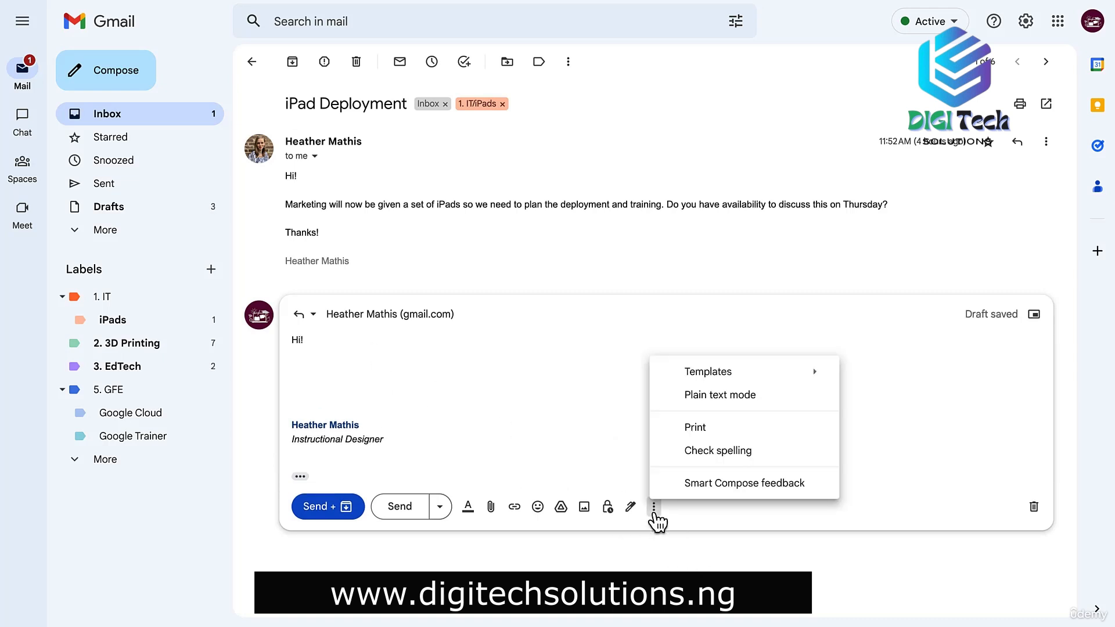
{"action": "mouse_move", "coordinate": [699, 376]}
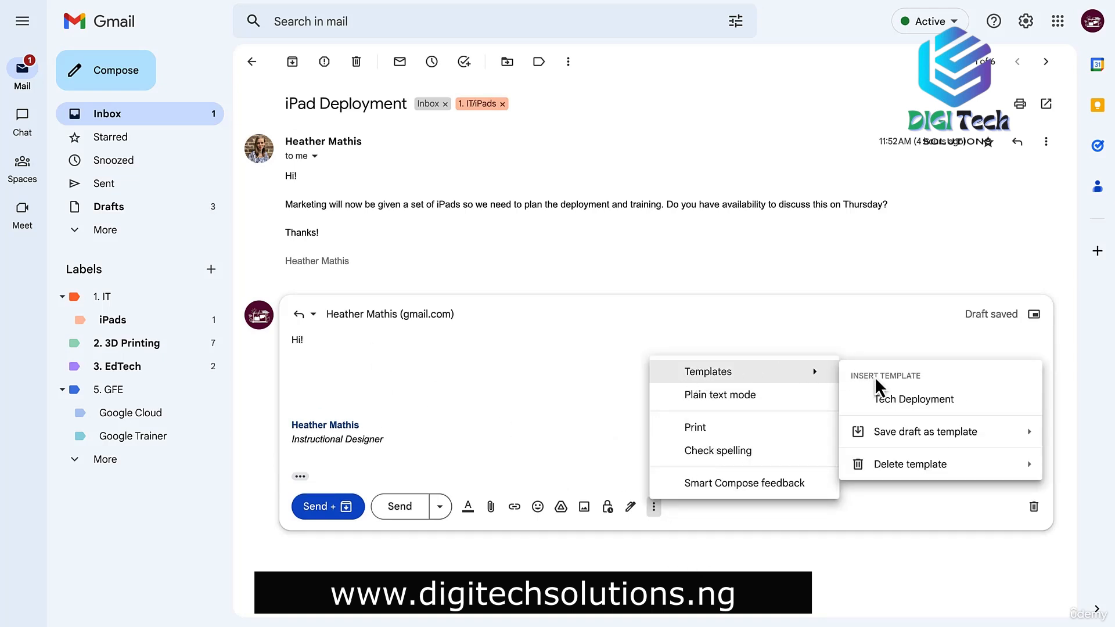
{"action": "left_click", "coordinate": [898, 401]}
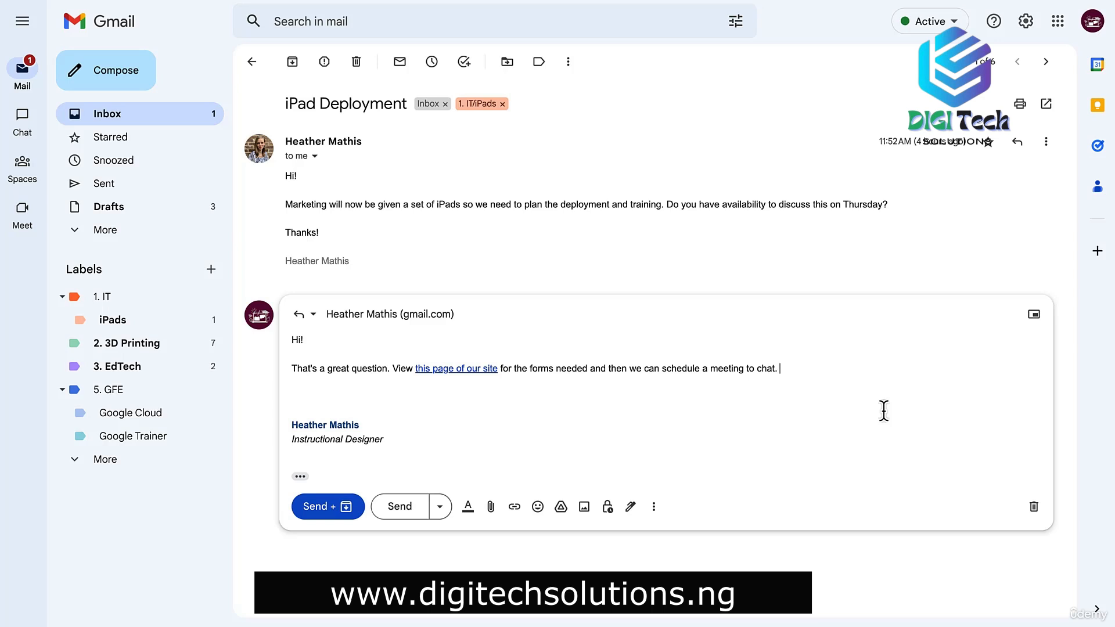
- End the reply with "See you this afternoon. We can also talk more then if you have any questions. Thanks!" and return to the inbox
{"action": "key", "text": "Return"}
{"action": "key", "text": "Return"}
{"action": "type", "text": "See y"}
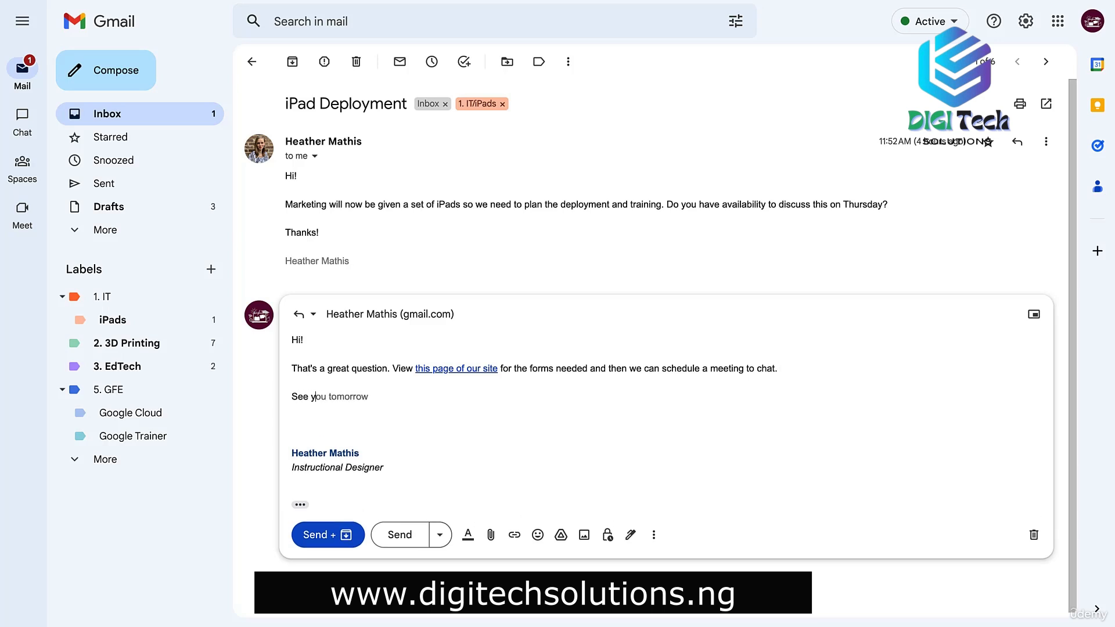
{"action": "type", "text": "ou this afternoon. We can also ta"}
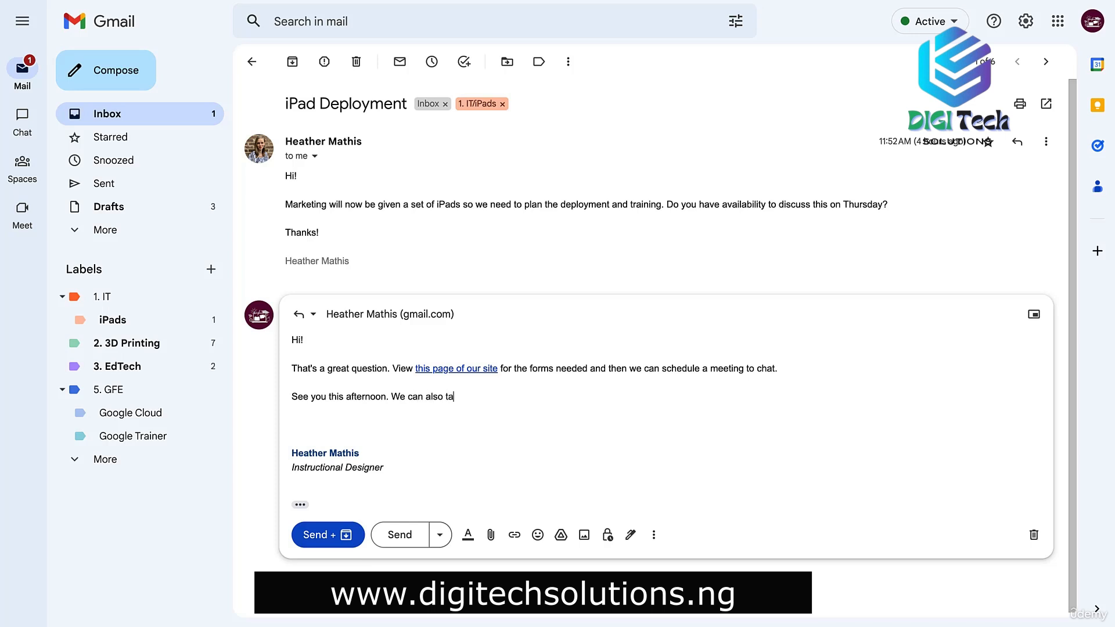
{"action": "type", "text": "lk more then if you have any quest"}
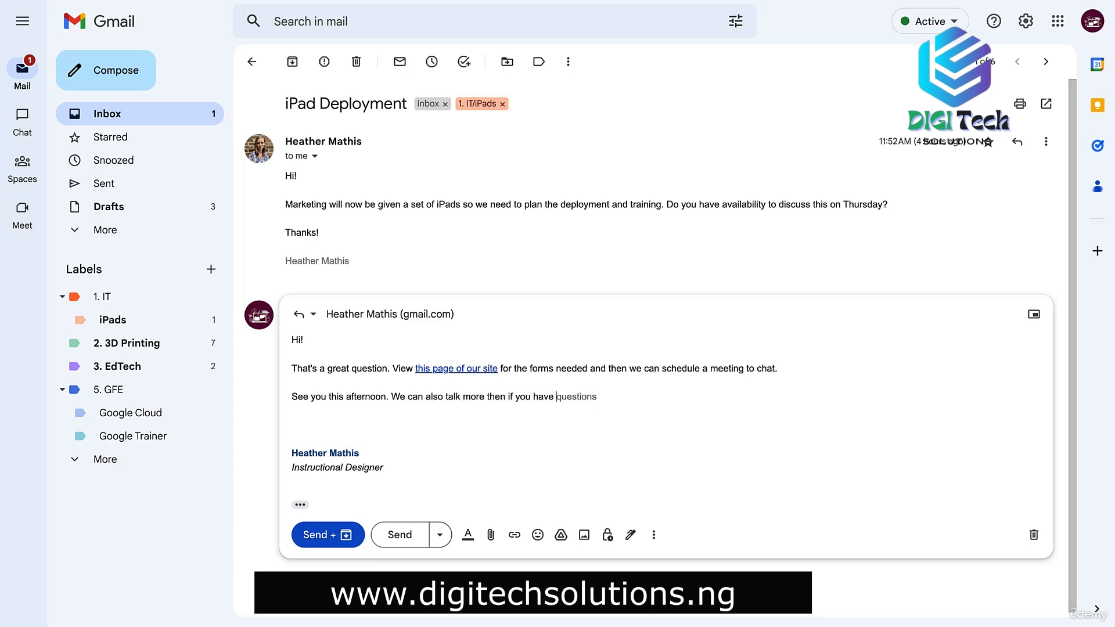
{"action": "key", "text": "Tab"}
{"action": "type", "text": ". Thanks!"}
{"action": "key", "text": "Down"}
{"action": "key", "text": "Down"}
{"action": "key", "text": "Down"}
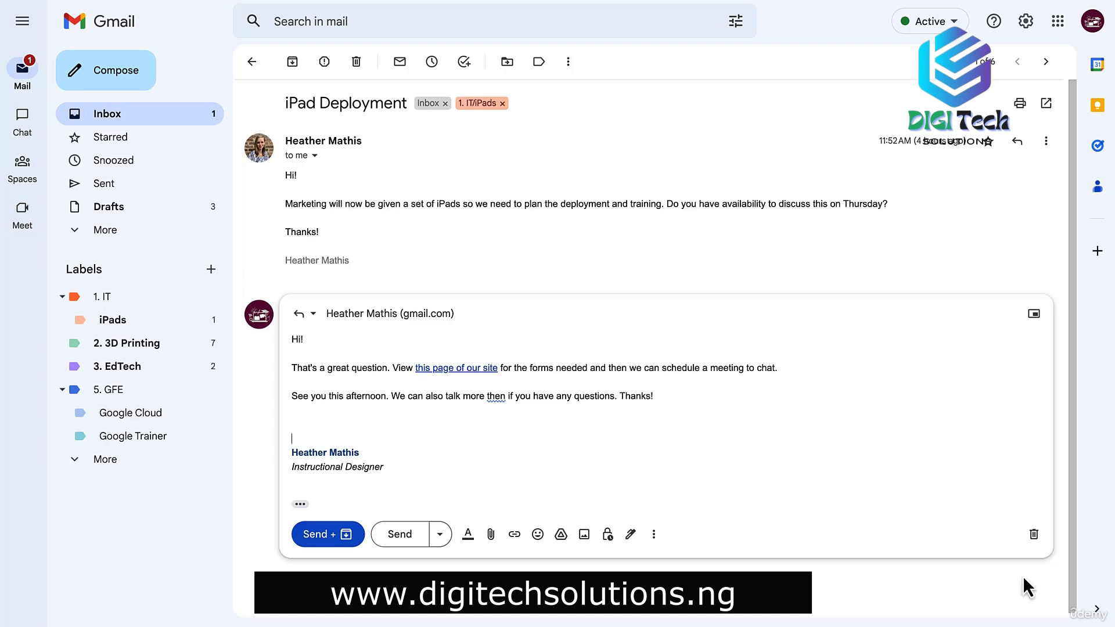
{"action": "left_click", "coordinate": [97, 117]}
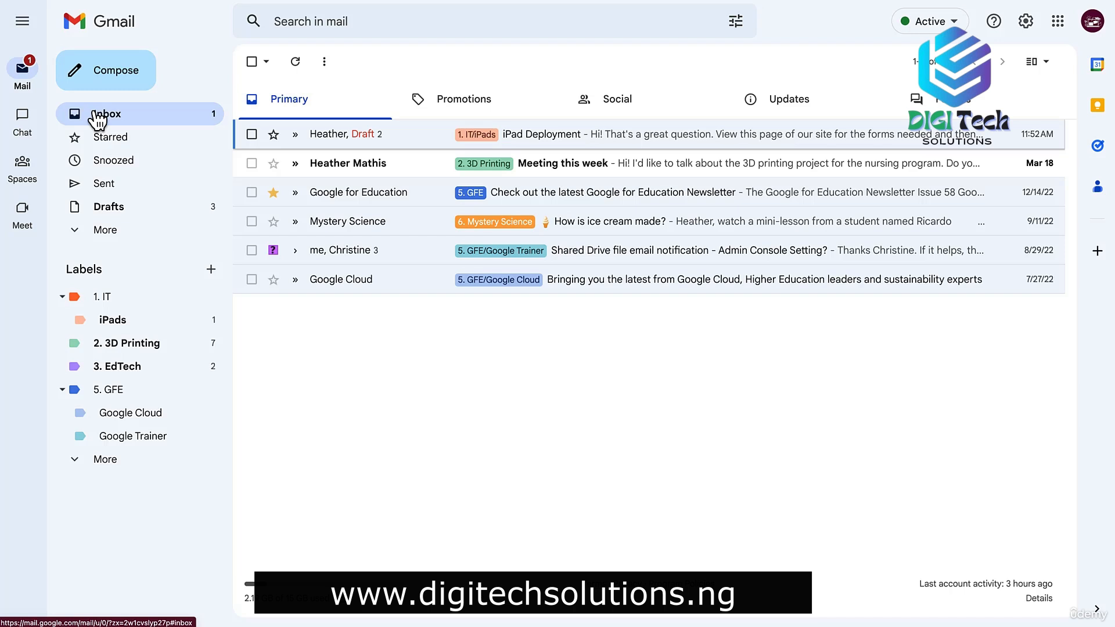
- Start a new message, clear the signature from its body and insert the Tech Deployment template
{"action": "left_click", "coordinate": [105, 72]}
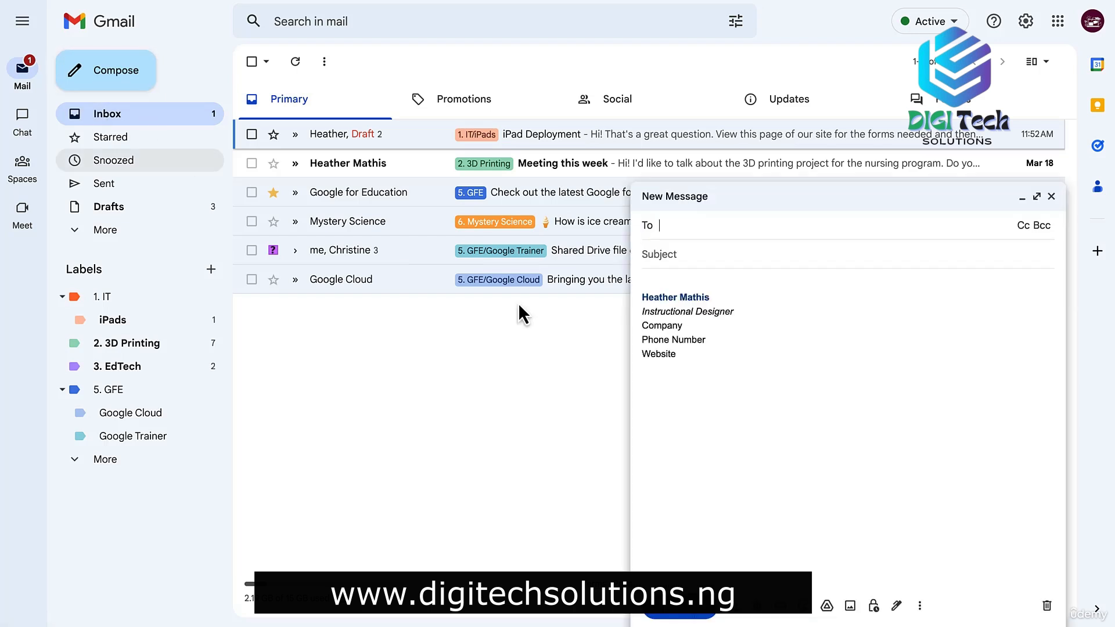
{"action": "left_click", "coordinate": [643, 291]}
{"action": "key", "text": "ctrl+a"}
{"action": "key", "text": "BackSpace"}
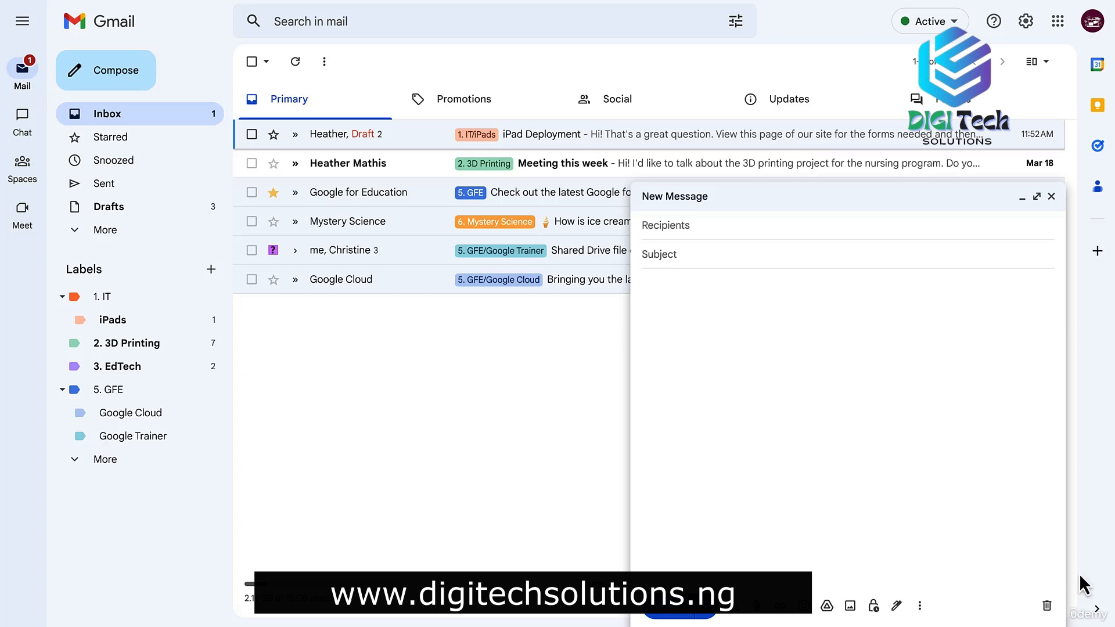
{"action": "left_click", "coordinate": [919, 606]}
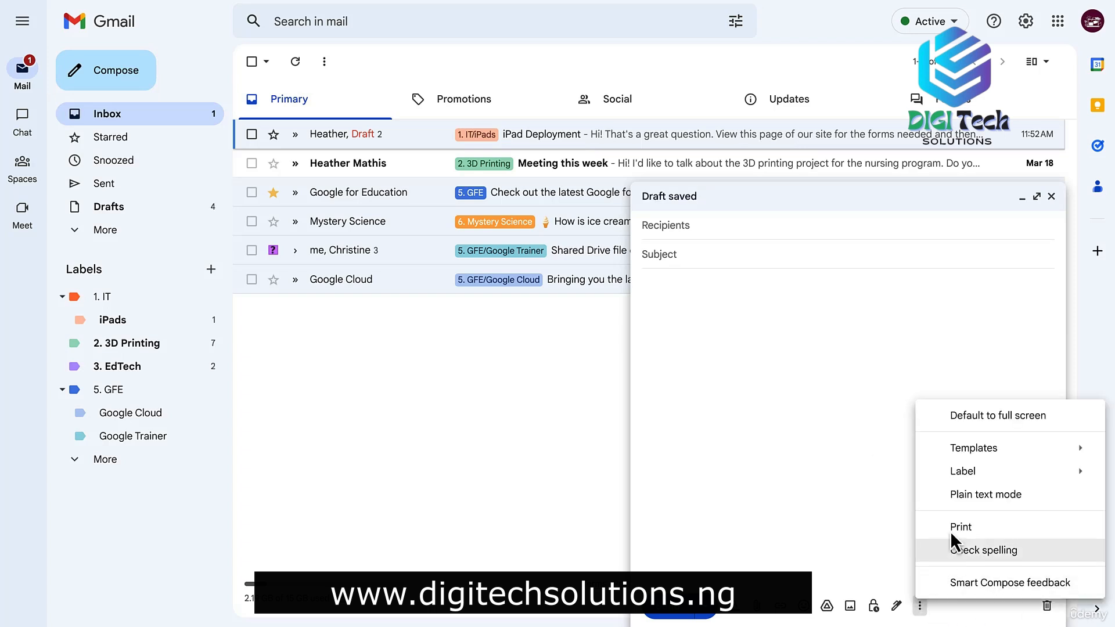
{"action": "left_click", "coordinate": [804, 477]}
- Replace the template's ending after "forms needed" with ". Once completed, please fill out this form and we will be in touch."
{"action": "left_click_drag", "start_coordinate": [937, 283], "coordinate": [964, 331]}
{"action": "type", "text": ". Once completed, please fill out this form and we will be in touch."}
{"action": "left_click", "coordinate": [641, 302]}
{"action": "type", "text": "fill"}
- Link the words "this form" in the template text to google.com
{"action": "left_click_drag", "start_coordinate": [669, 302], "coordinate": [704, 303]}
{"action": "key", "text": "super+k"}
{"action": "type", "text": "google.com"}
{"action": "key", "text": "Return"}
{"action": "left_click", "coordinate": [723, 364]}
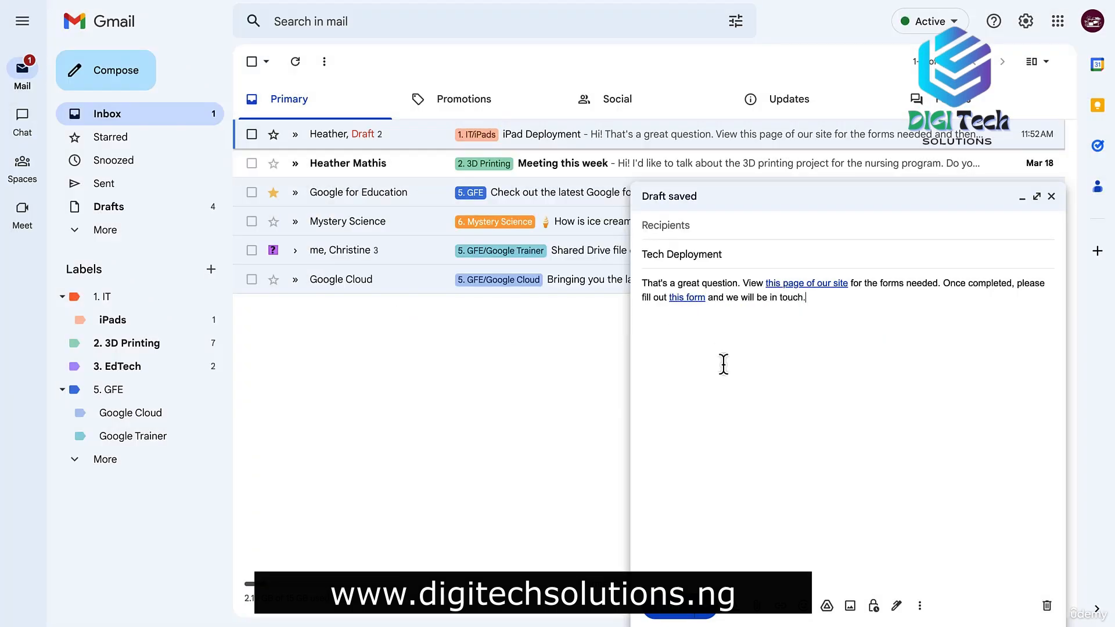
- Overwrite the saved Tech Deployment template with the edited draft and confirm the replacement
{"action": "left_click", "coordinate": [920, 606]}
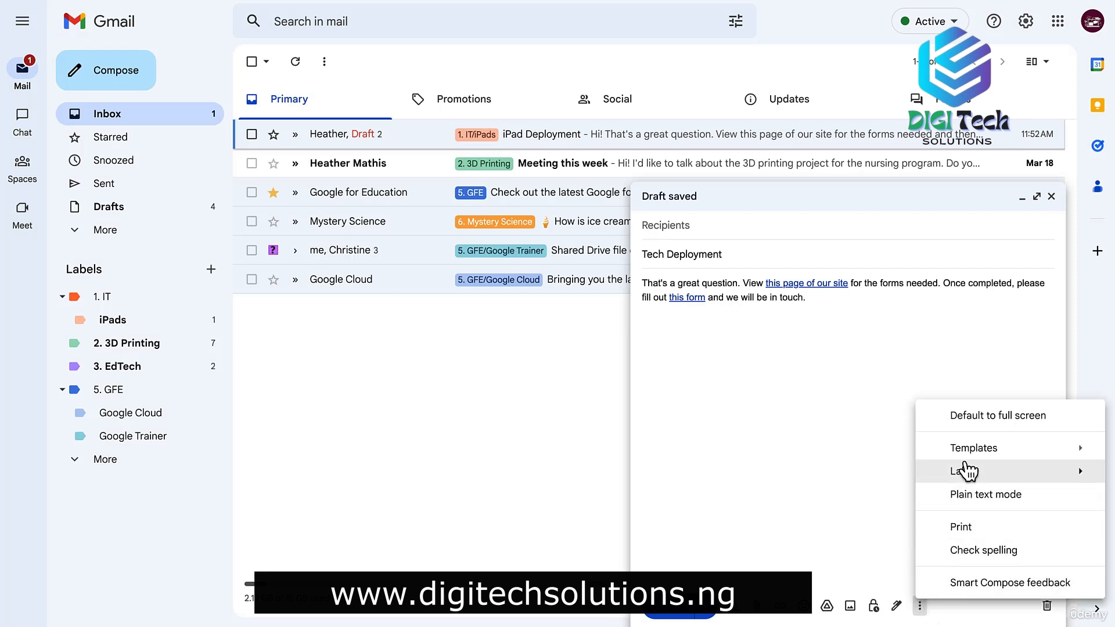
{"action": "mouse_move", "coordinate": [965, 455]}
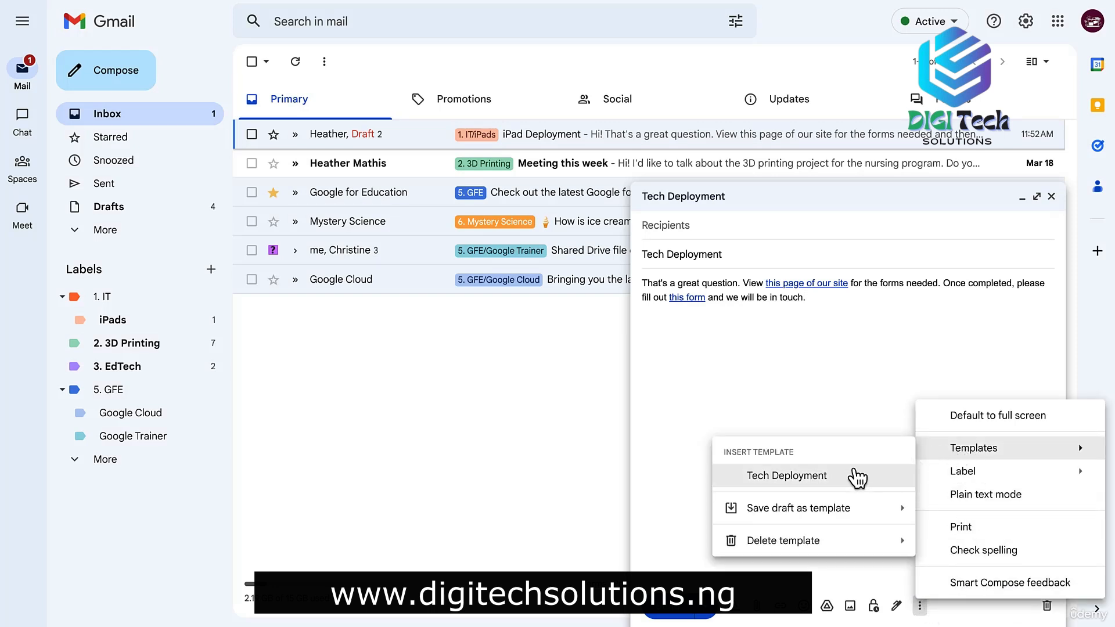
{"action": "mouse_move", "coordinate": [828, 512]}
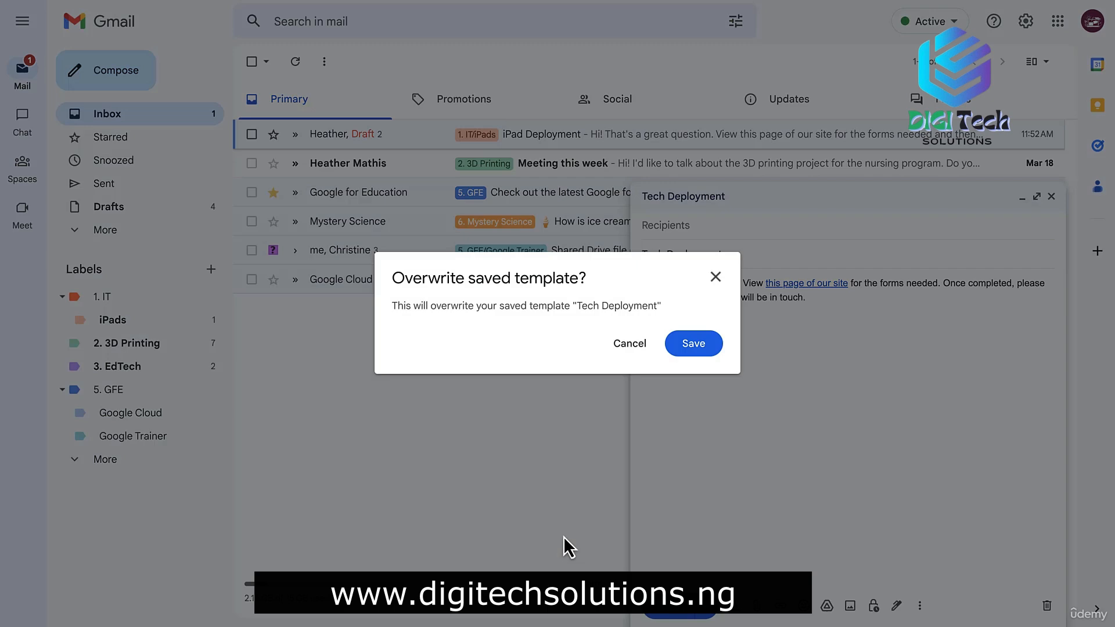
{"action": "left_click", "coordinate": [693, 346]}
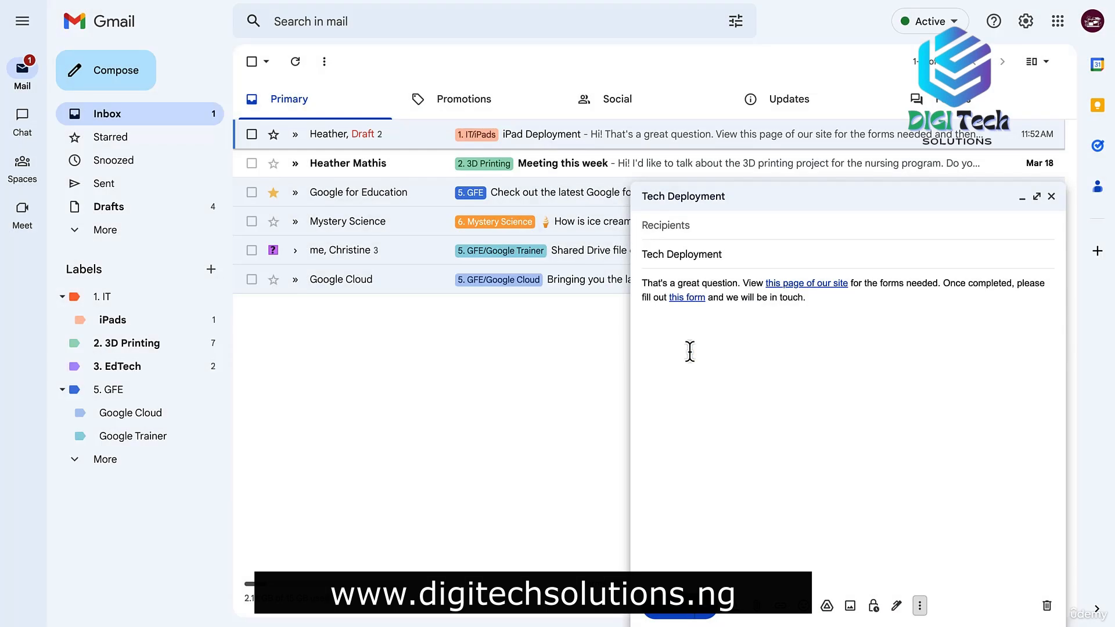
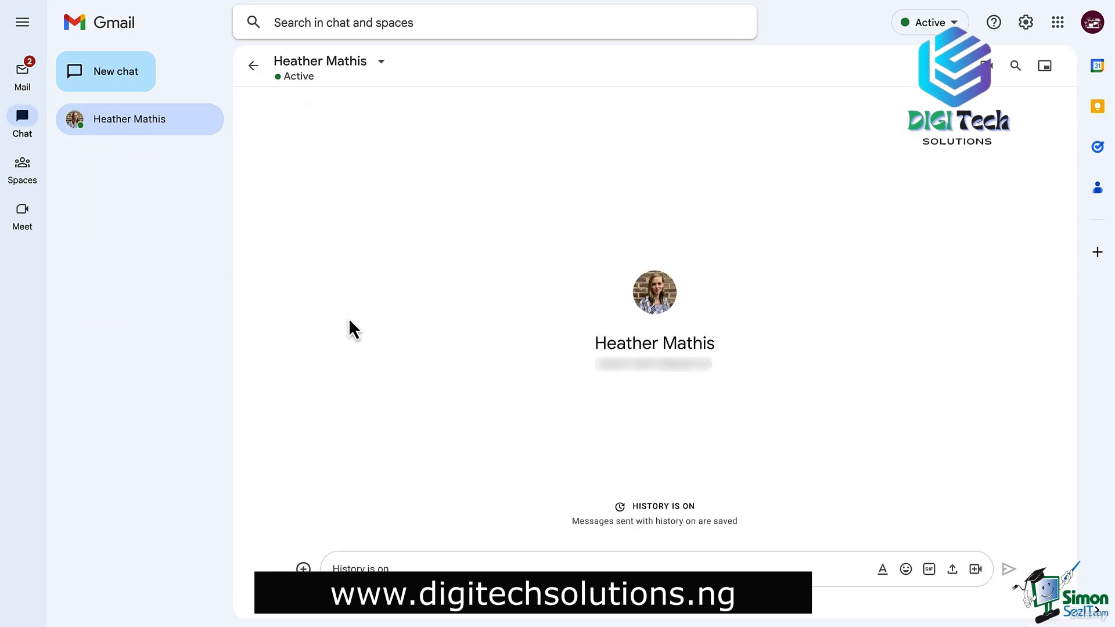
- Send the chat messages "Hi! How are you doing?" and "Great! I have a question for you if you have a minute?"
{"action": "type", "text": "Hi! How are you doing?"}
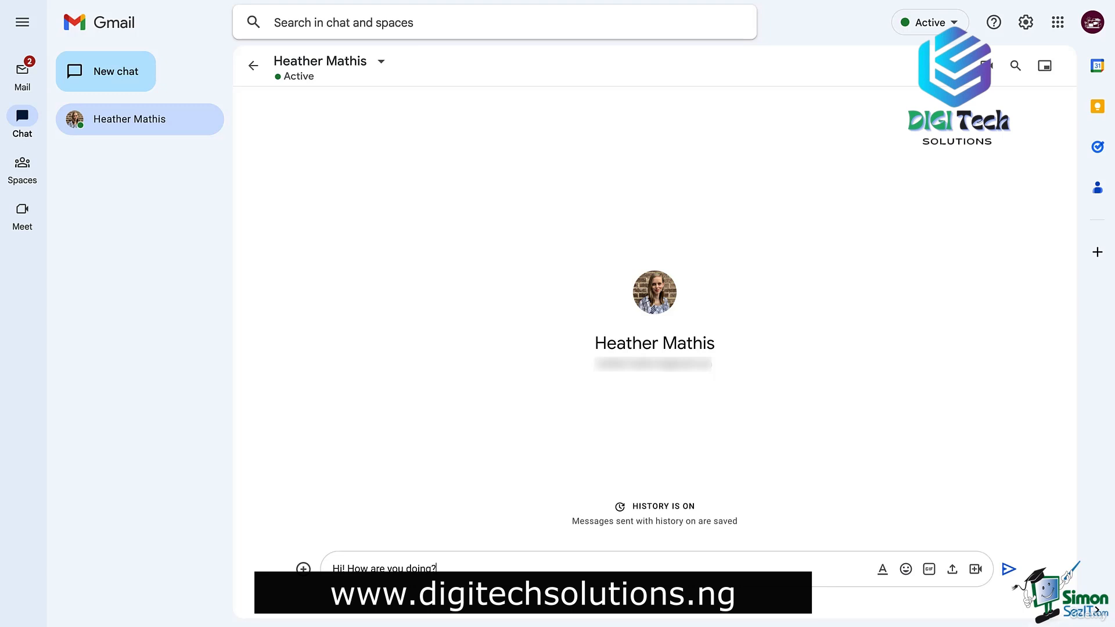
{"action": "key", "text": "Return"}
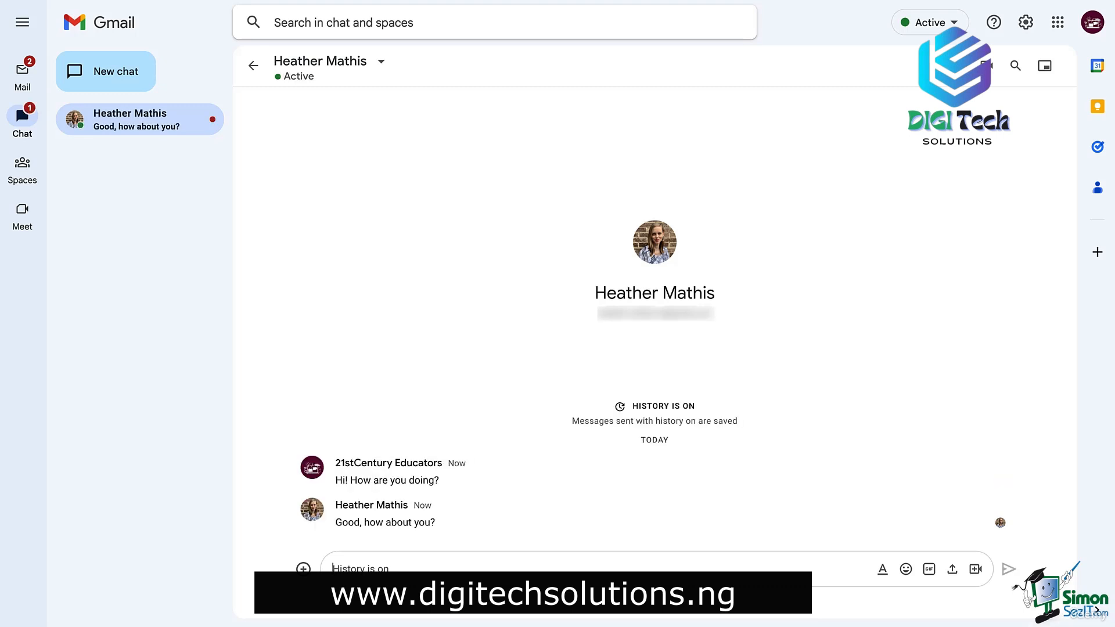
{"action": "type", "text": "Great! "}
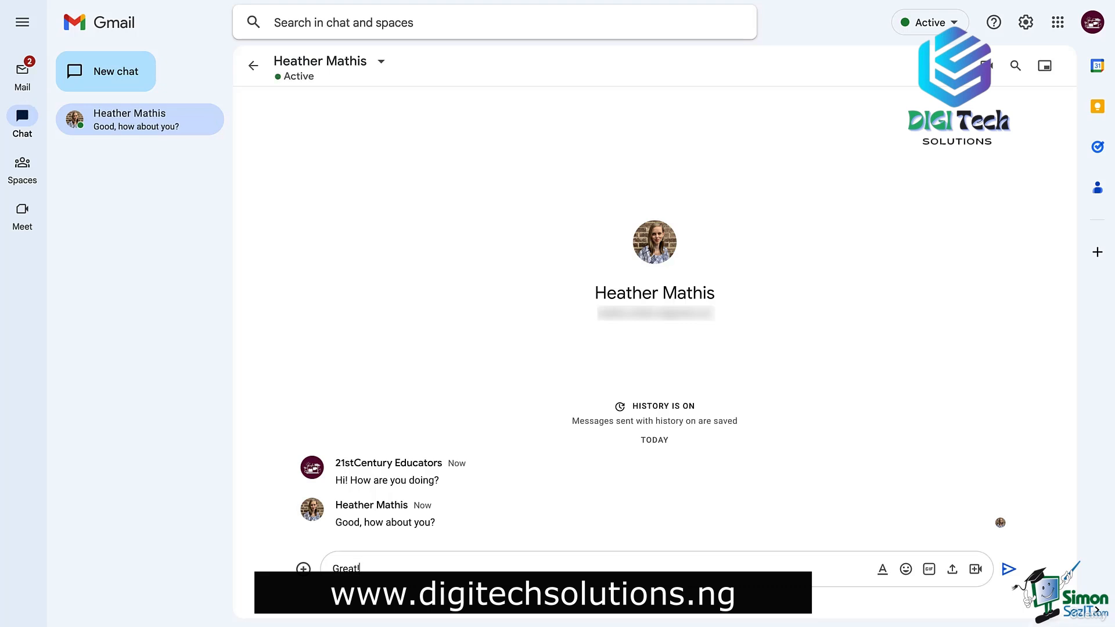
{"action": "type", "text": "I have a question for you if you ha"}
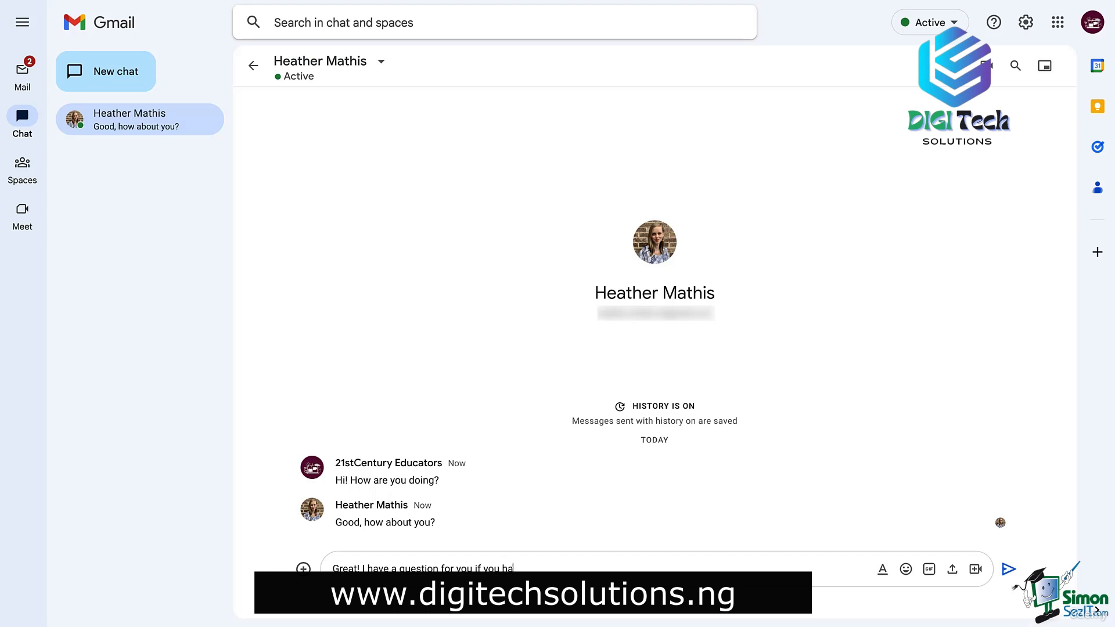
{"action": "type", "text": "ve a minute?"}
{"action": "key", "text": "Return"}
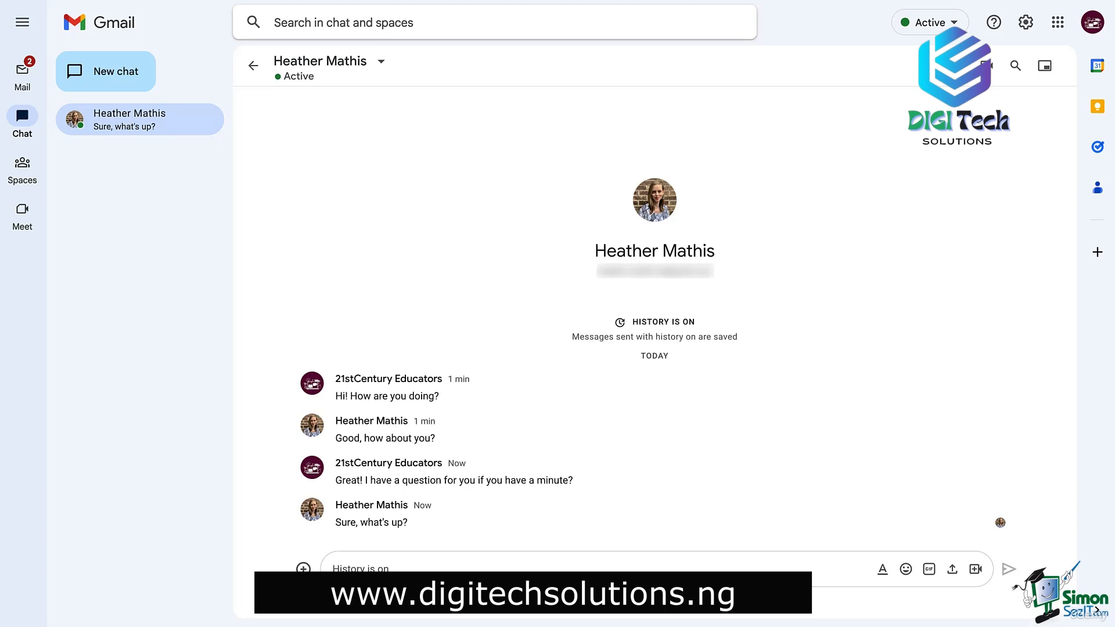
- Send the chat message "Do you have an agenda started for the upcoming meeting?"
{"action": "type", "text": "Do you have an ad"}
{"action": "type", "text": "enda started for the upcoming meeting?"}
{"action": "key", "text": "Return"}
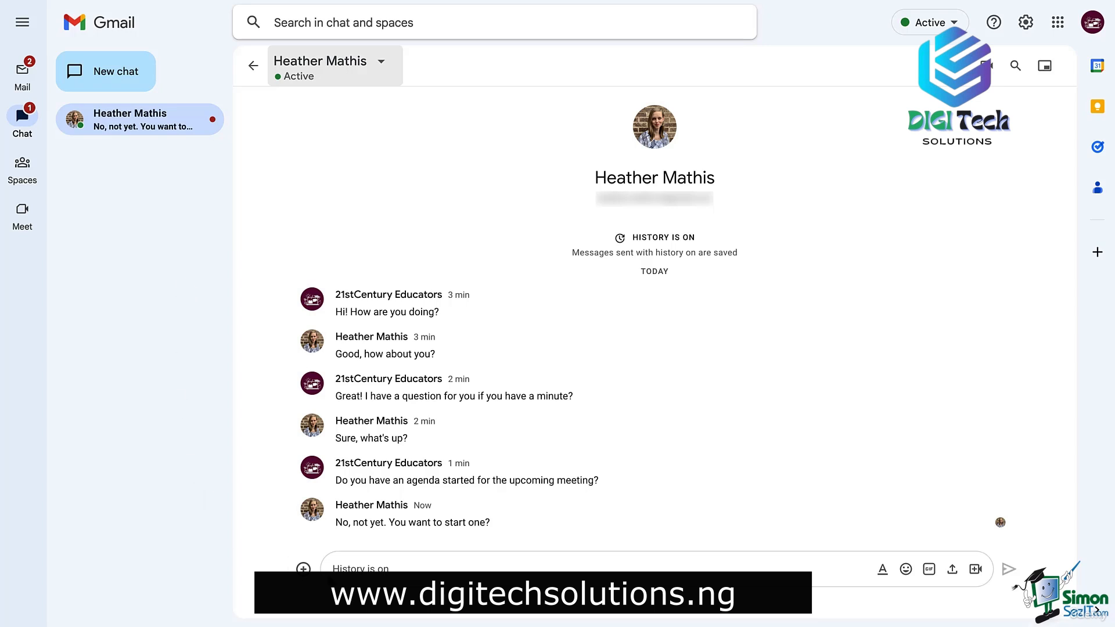
- Reply "Yes, I have a few items to add. Thanks." and "I'll chat it to you in a minute so you can add any items you can think of."
{"action": "left_click", "coordinate": [371, 576]}
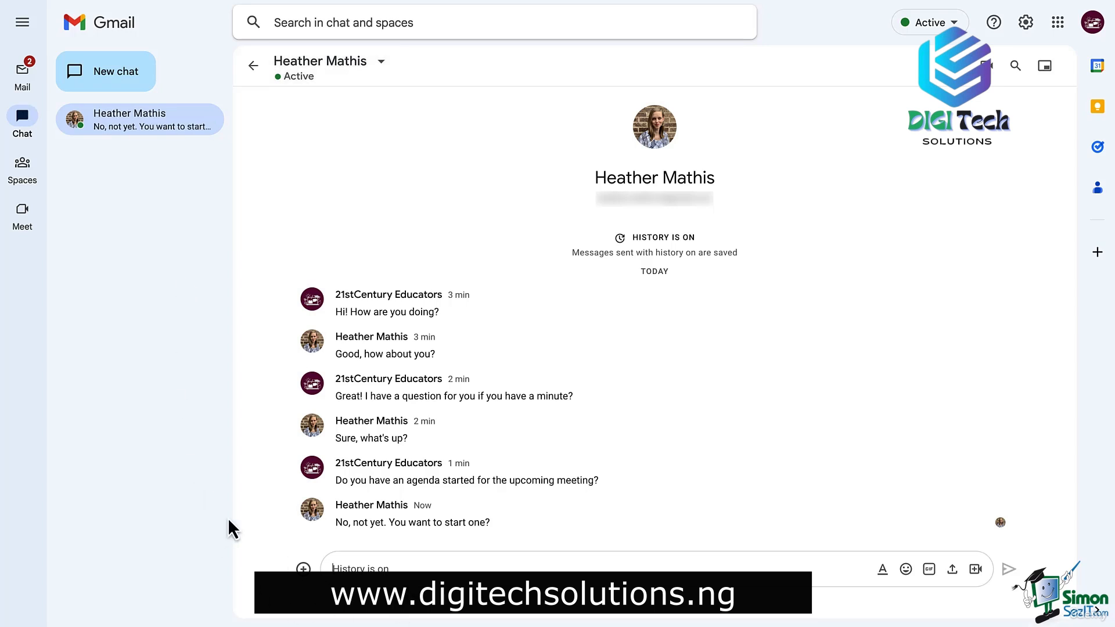
{"action": "type", "text": "Yes, I have a few items to a"}
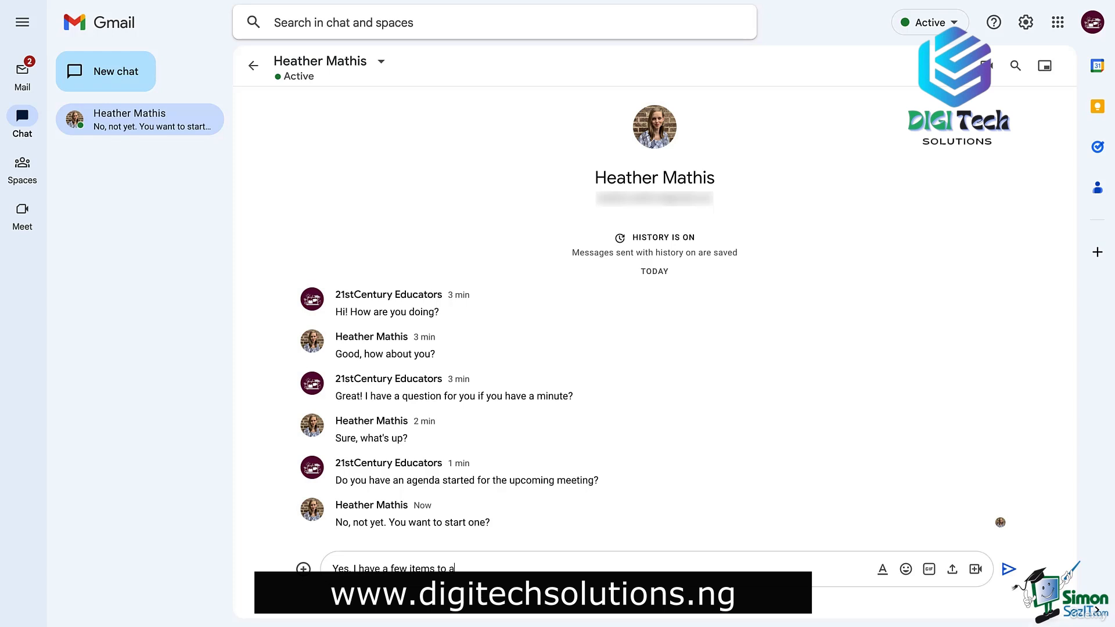
{"action": "type", "text": "dd. Thanks."}
{"action": "key", "text": "Return"}
{"action": "type", "text": "I"}
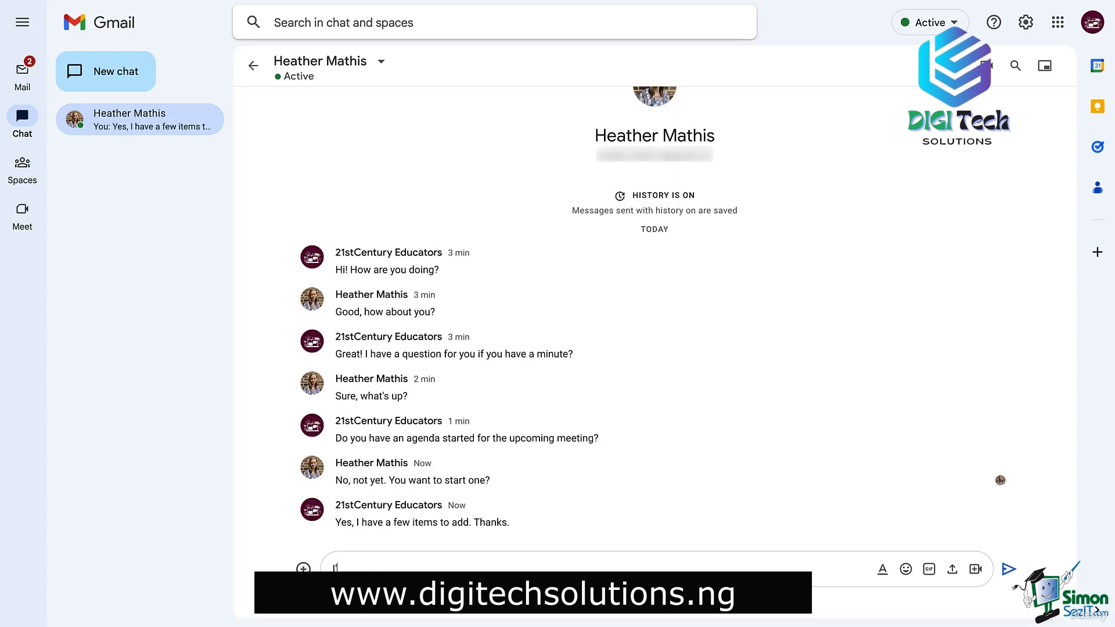
{"action": "type", "text": "'ll chat it to you in a minute so y"}
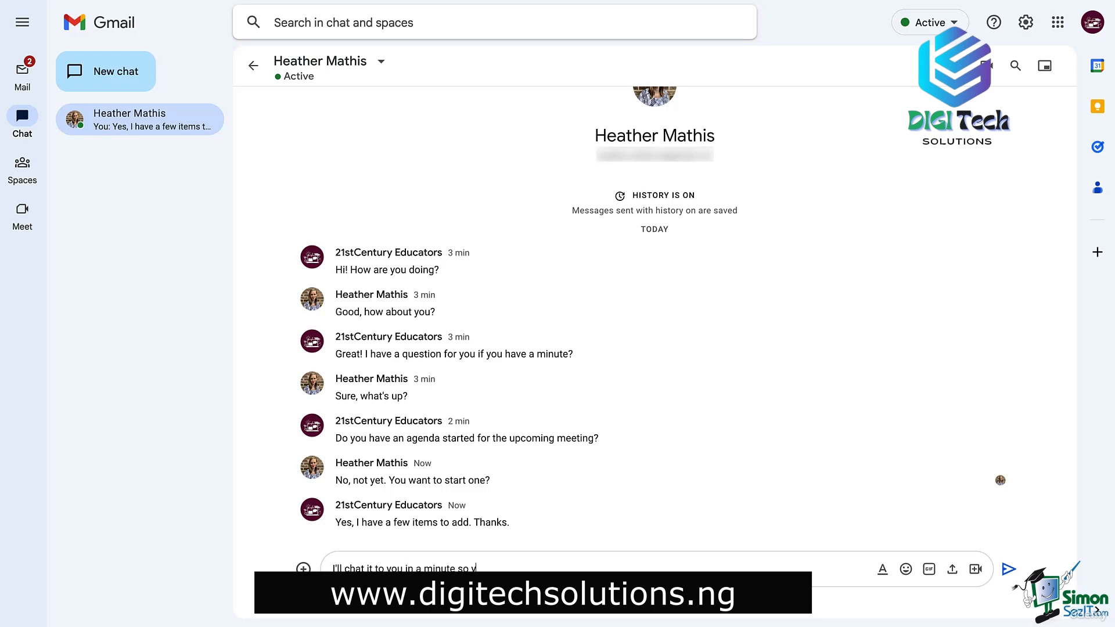
{"action": "type", "text": "ou can add any items you can think of."}
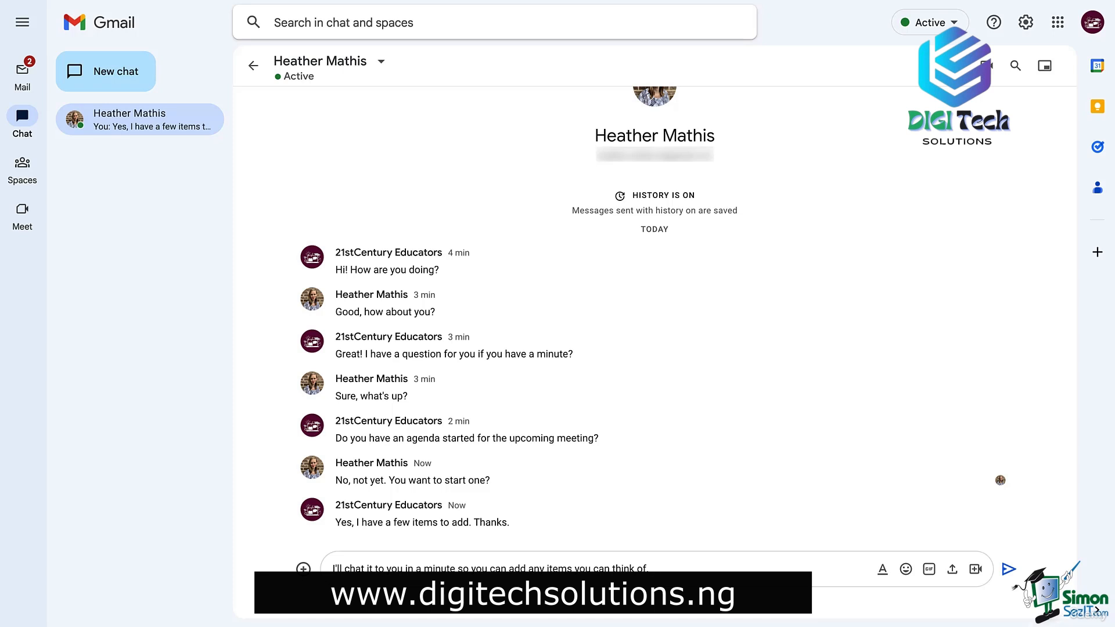
{"action": "key", "text": "Return"}
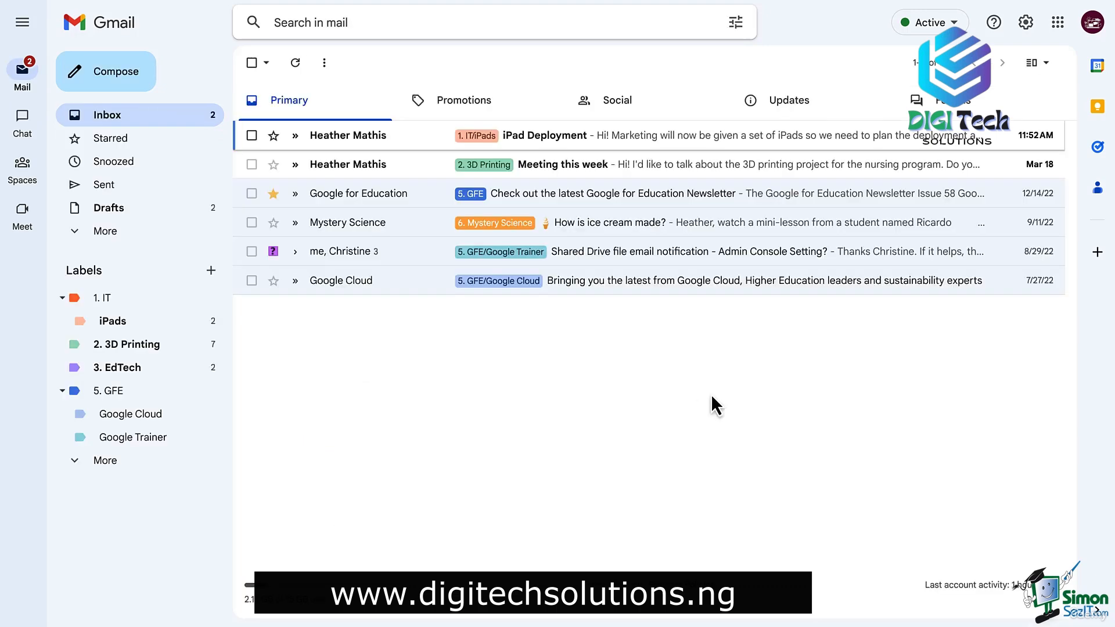
- Set Chat to Google Chat in the full Chat and Meet settings and save the changes
{"action": "left_click", "coordinate": [1027, 24]}
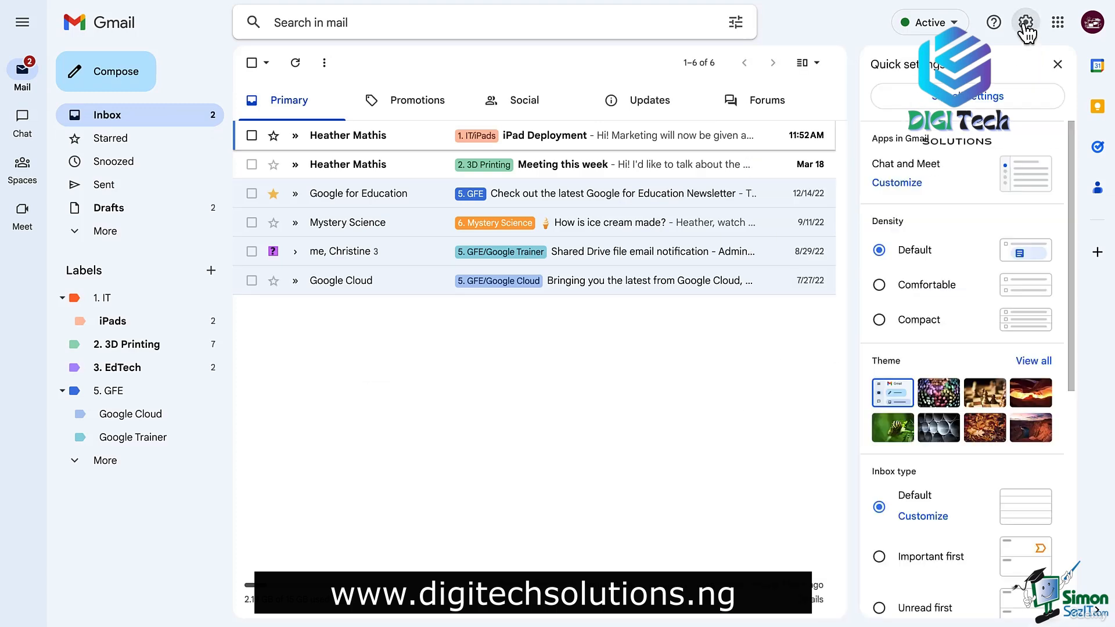
{"action": "left_click", "coordinate": [987, 97]}
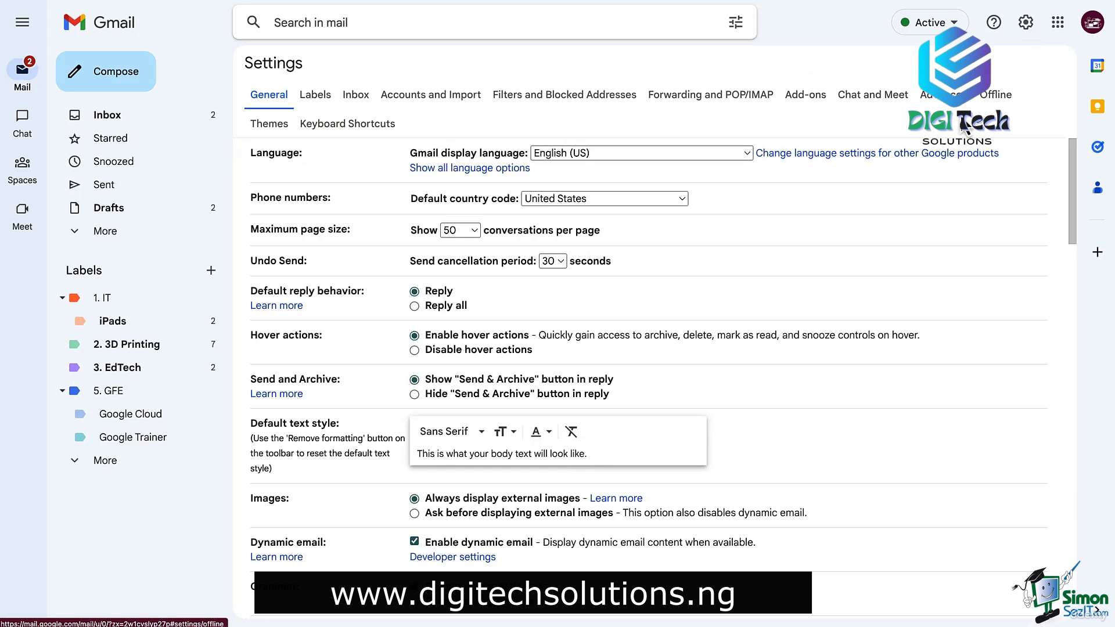
{"action": "left_click", "coordinate": [878, 102]}
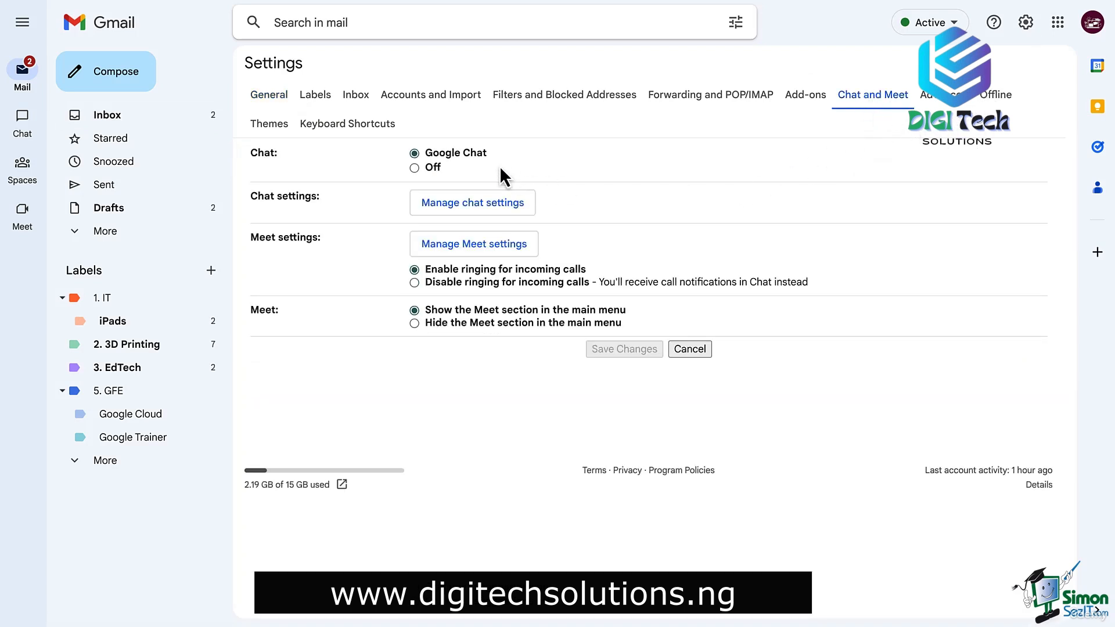
{"action": "left_click", "coordinate": [414, 168]}
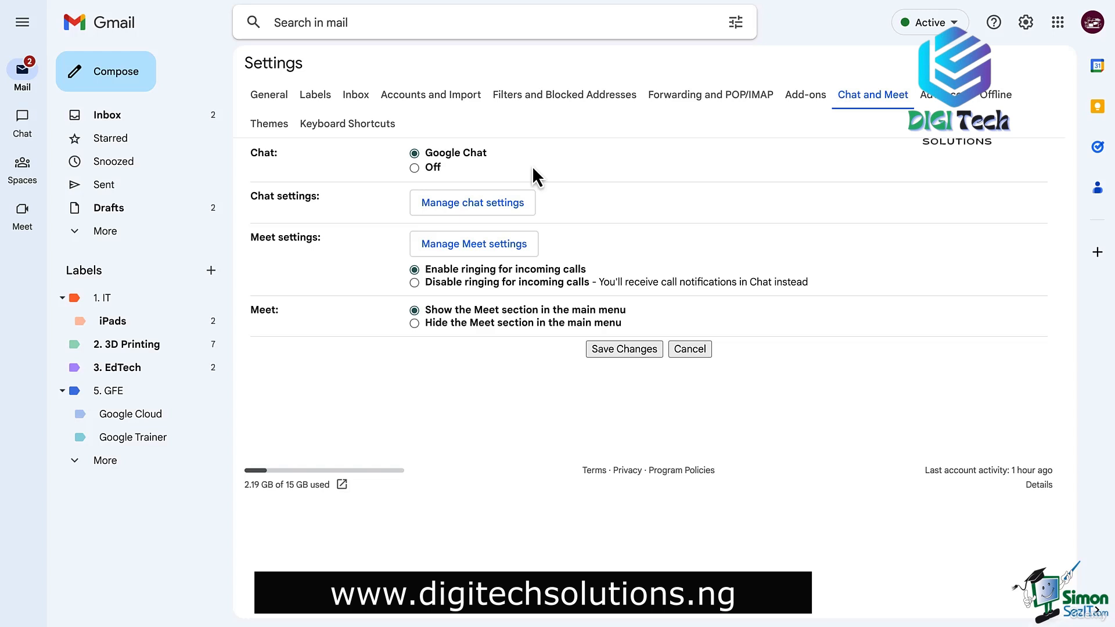
{"action": "left_click", "coordinate": [621, 352]}
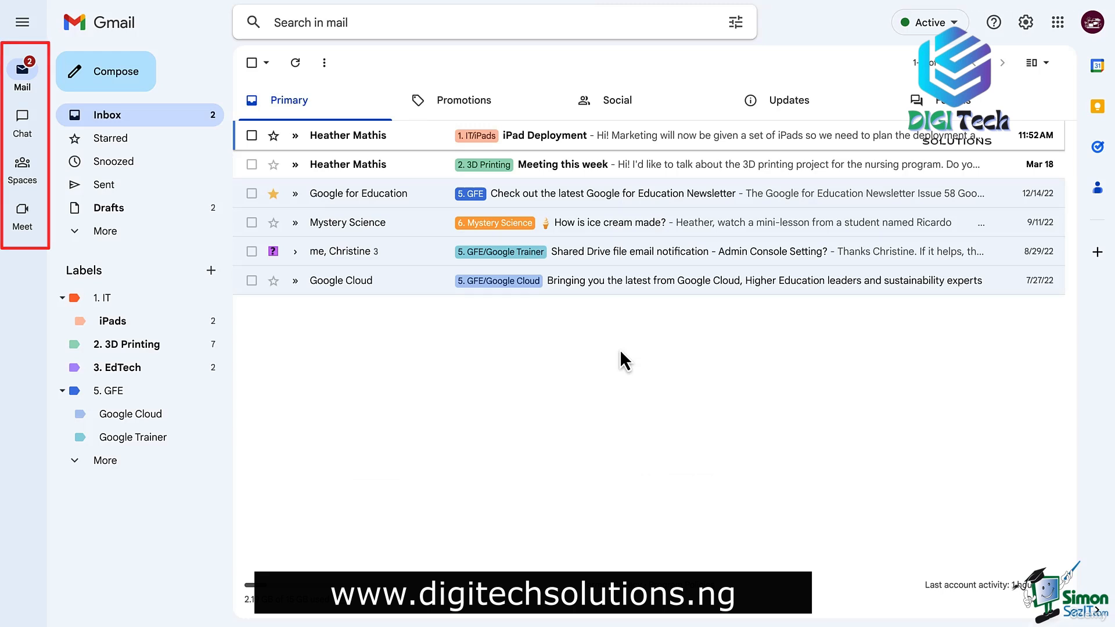
- Start a new chat with the contact found by first name and send the greeting "Hi! How are you doing?"
{"action": "left_click", "coordinate": [21, 119]}
{"action": "left_click", "coordinate": [134, 76]}
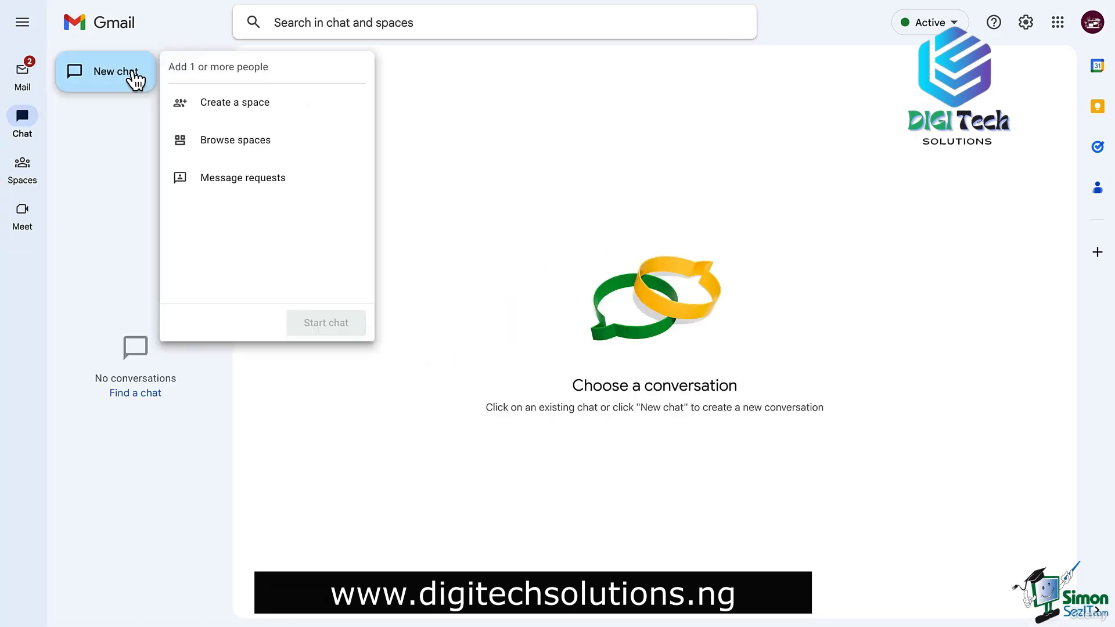
{"action": "type", "text": "heather"}
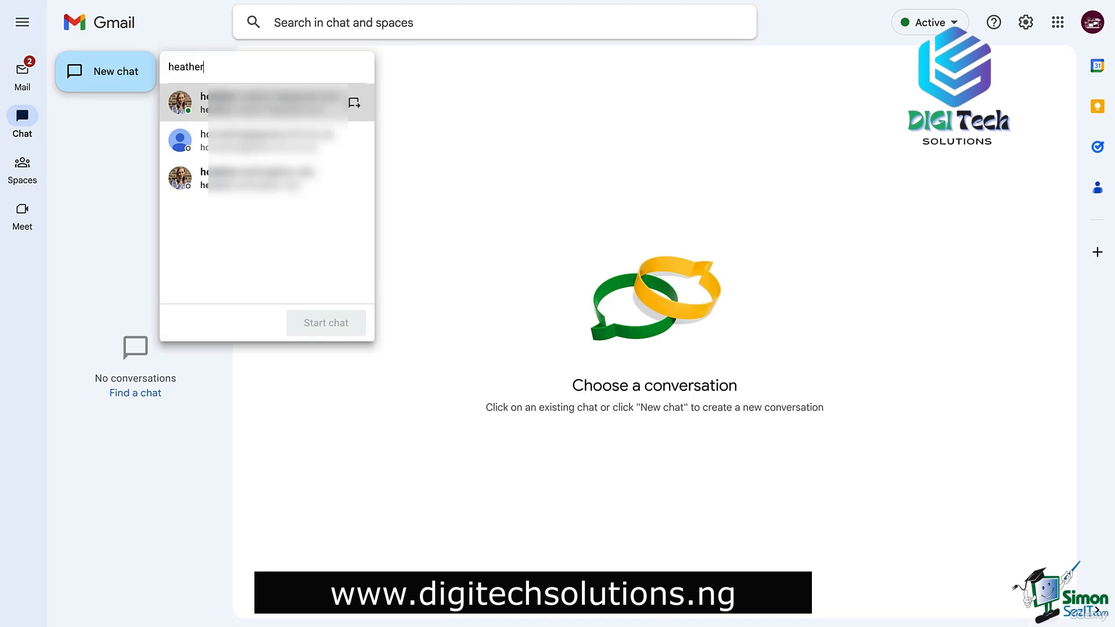
{"action": "left_click", "coordinate": [223, 105]}
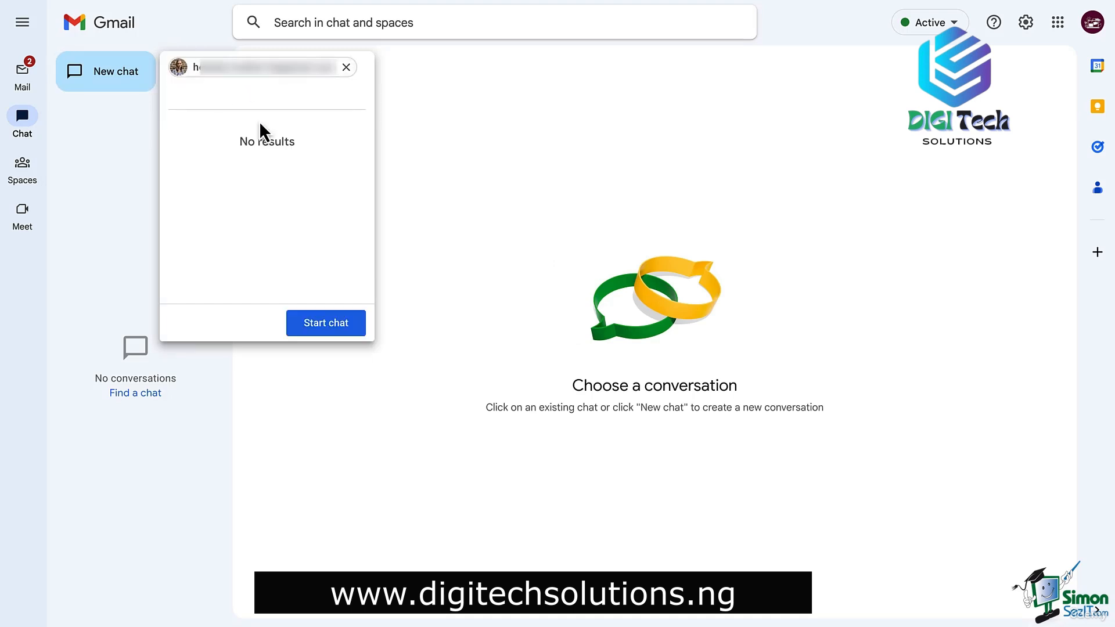
{"action": "left_click", "coordinate": [352, 334]}
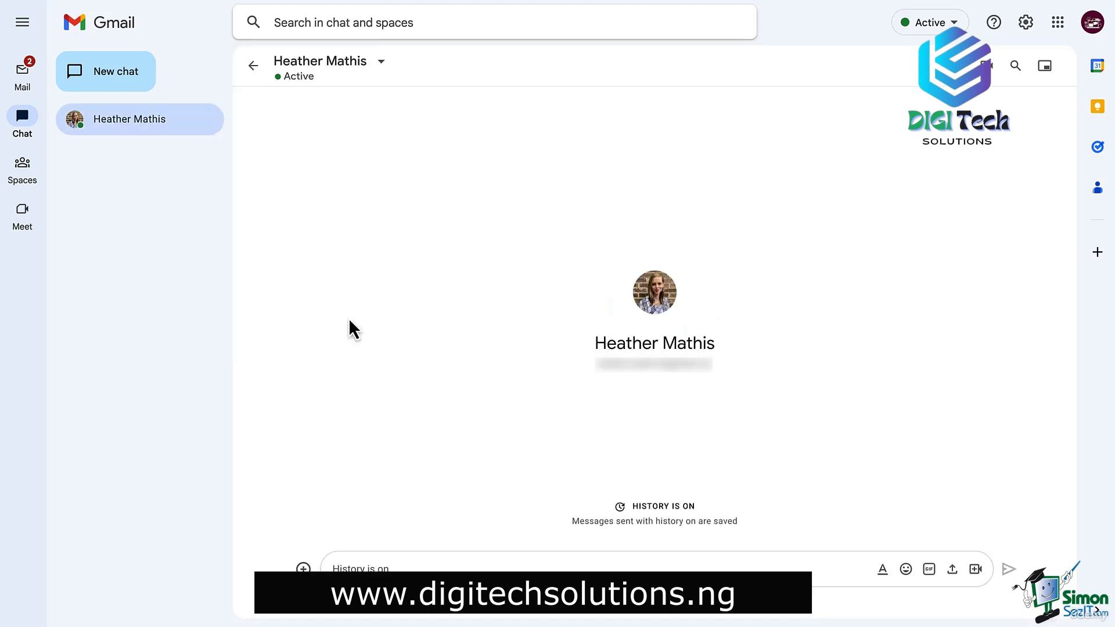
{"action": "type", "text": "Hi!"}
{"action": "type", "text": "are you doing"}
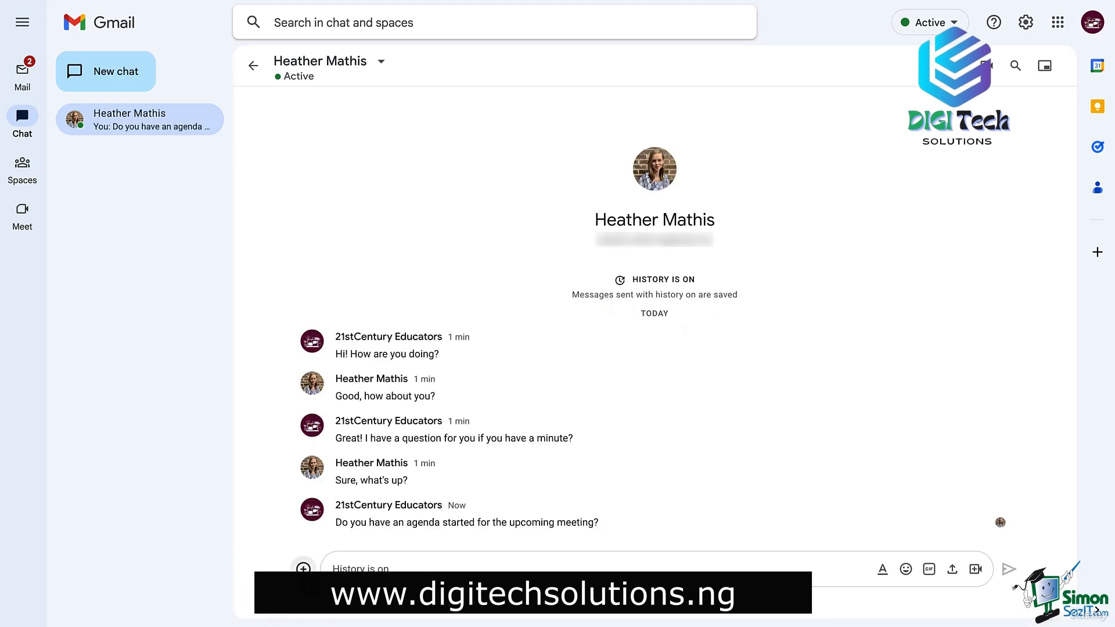
- Look through the message box's additional options and the conversation's options, such as members, pinning, notifications and history
{"action": "left_click", "coordinate": [303, 569]}
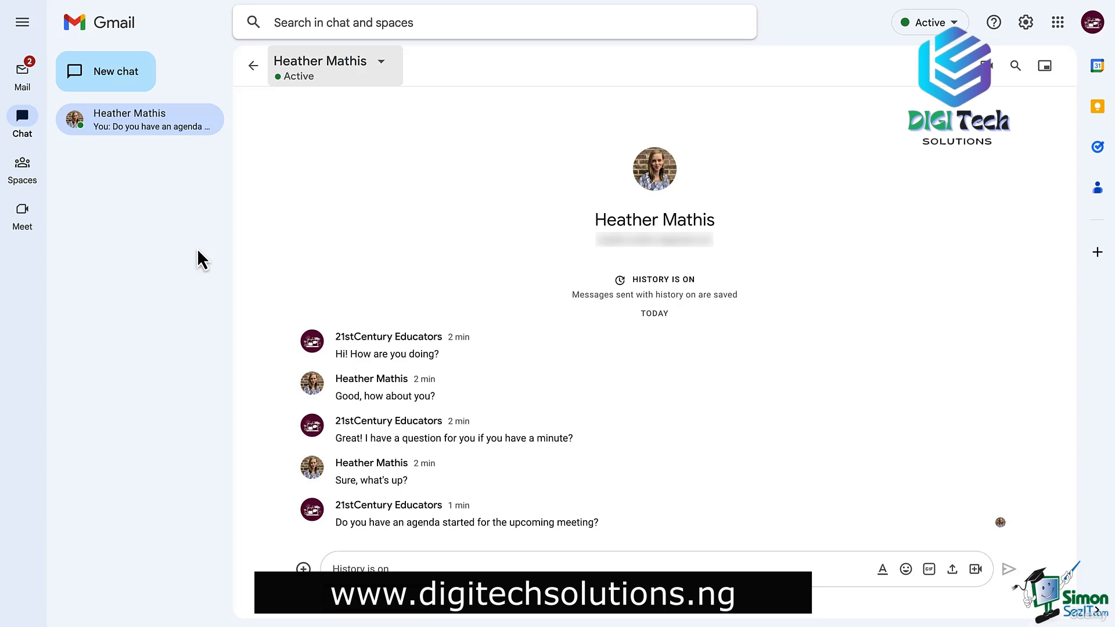
{"action": "left_click", "coordinate": [369, 71]}
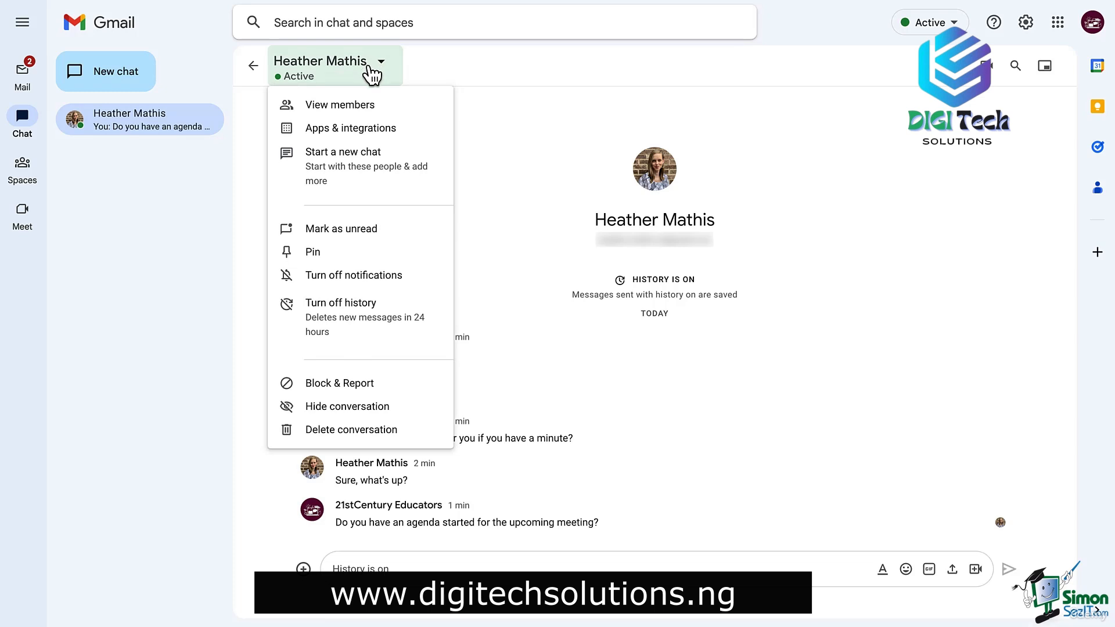
{"action": "left_click", "coordinate": [369, 74]}
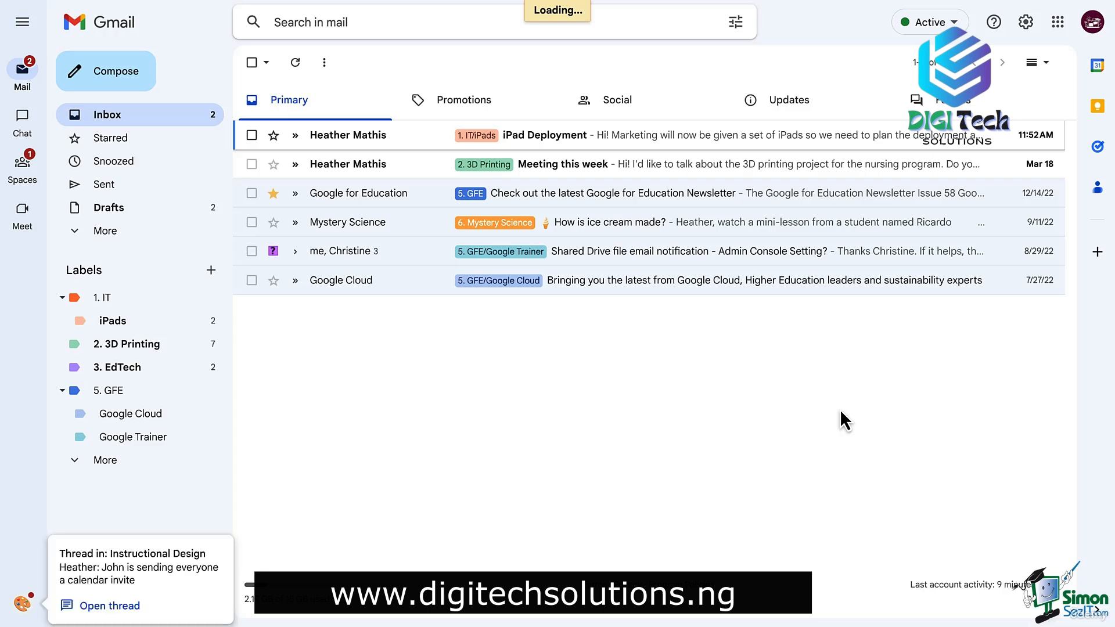
- Open the list of Spaces
{"action": "left_click", "coordinate": [25, 167]}
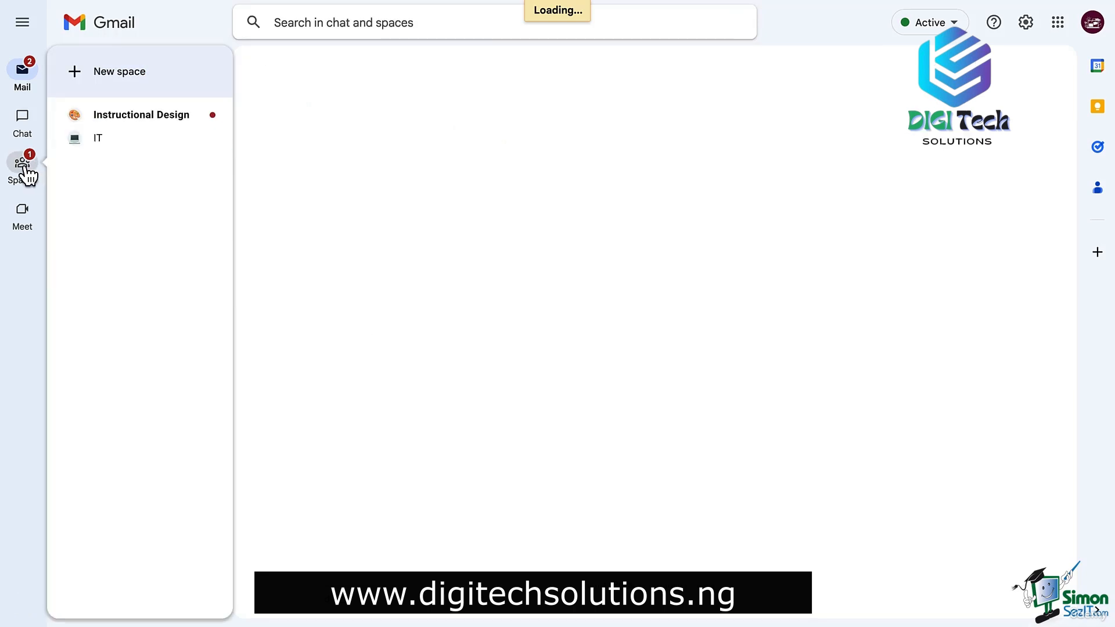
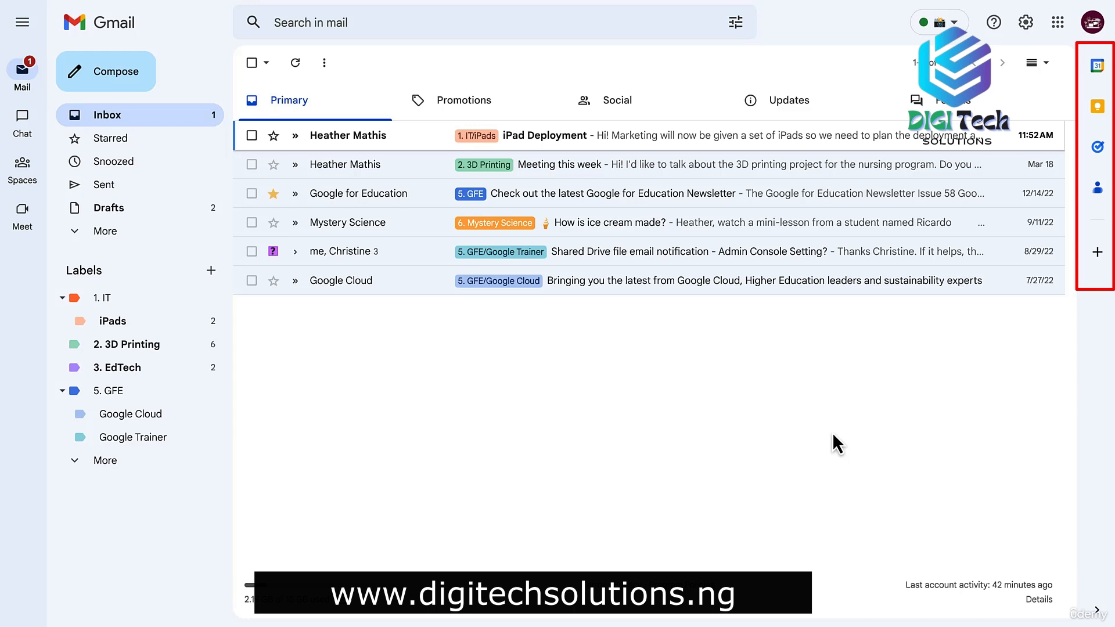
- Hide the side panel and show it again
{"action": "left_click", "coordinate": [1098, 613]}
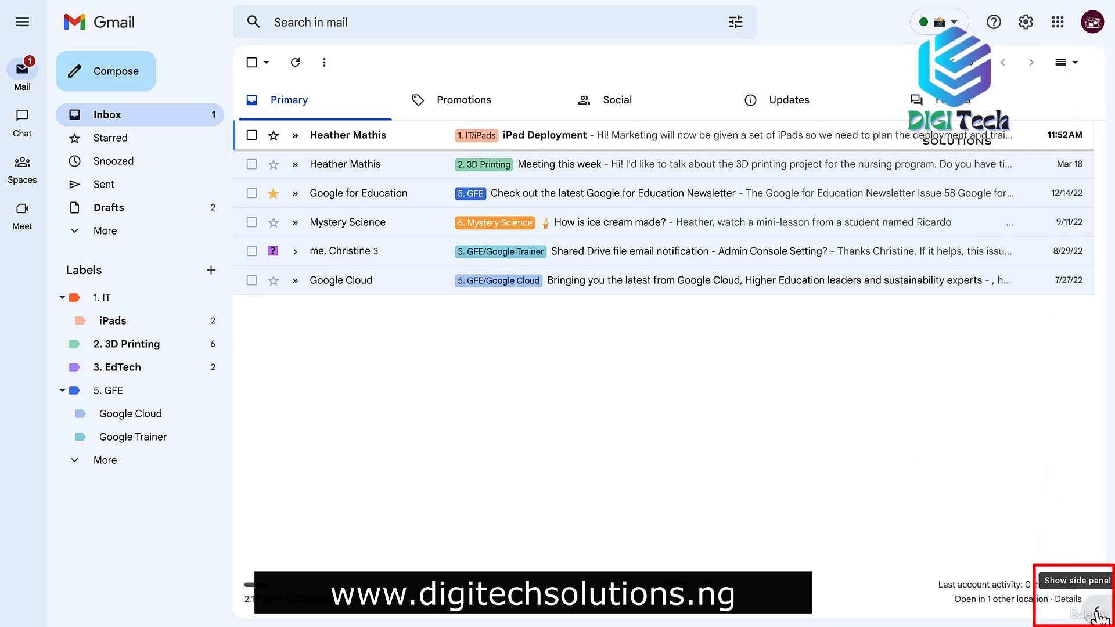
{"action": "left_click", "coordinate": [1097, 613]}
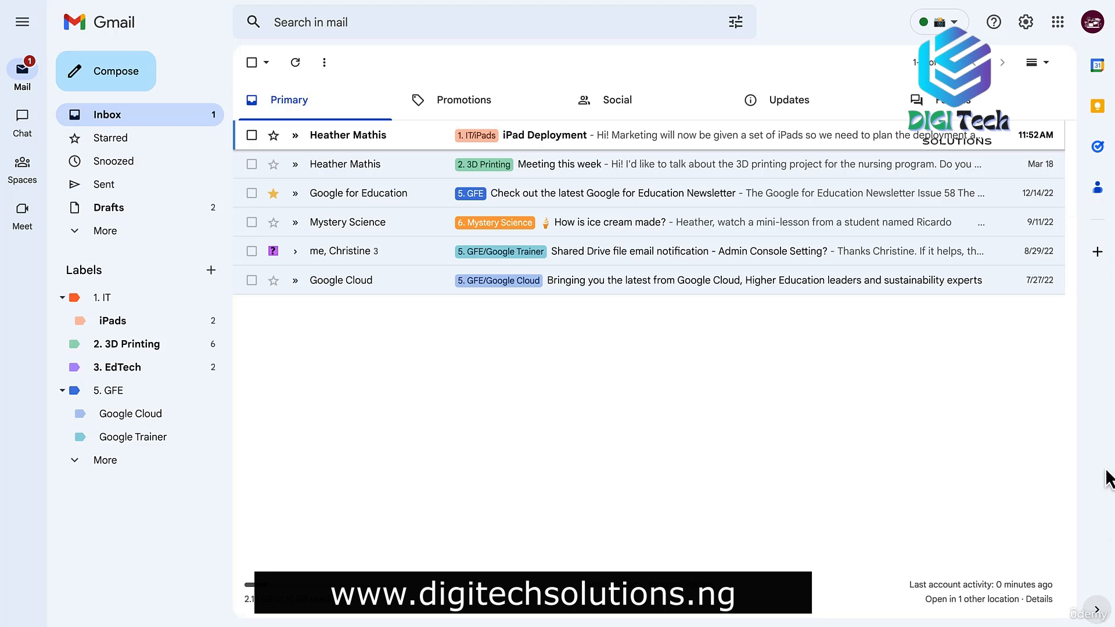
- Browse the Gmail add-ons in the Google Workspace Marketplace and close it
{"action": "left_click", "coordinate": [1097, 257]}
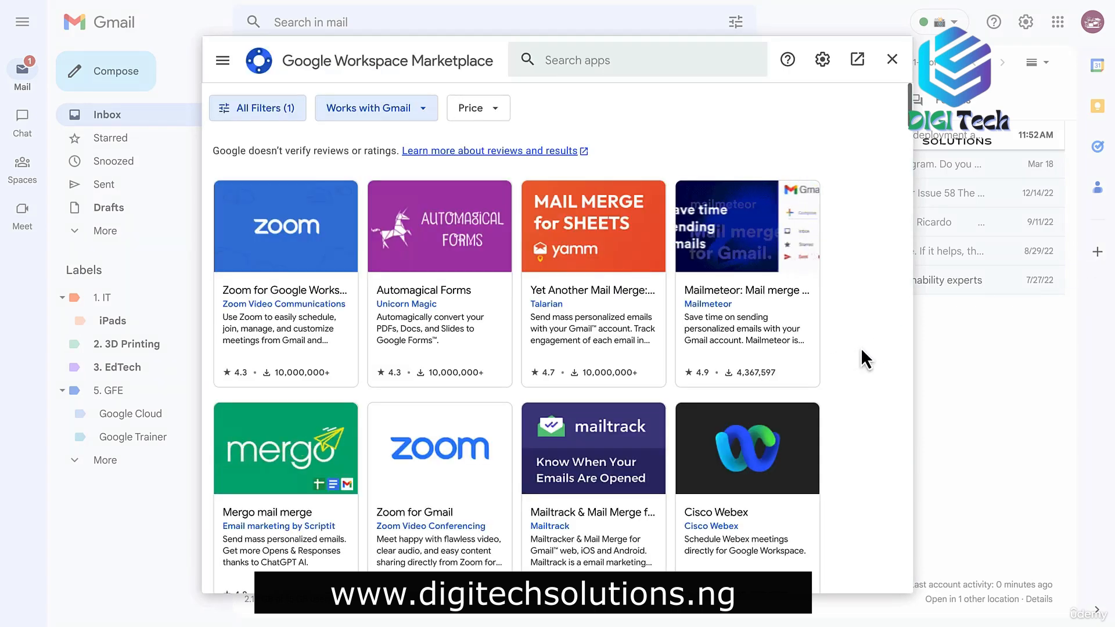
{"action": "scroll", "coordinate": [862, 350], "scroll_direction": "down", "scroll_amount": 2}
{"action": "scroll", "coordinate": [861, 350], "scroll_direction": "down", "scroll_amount": 5}
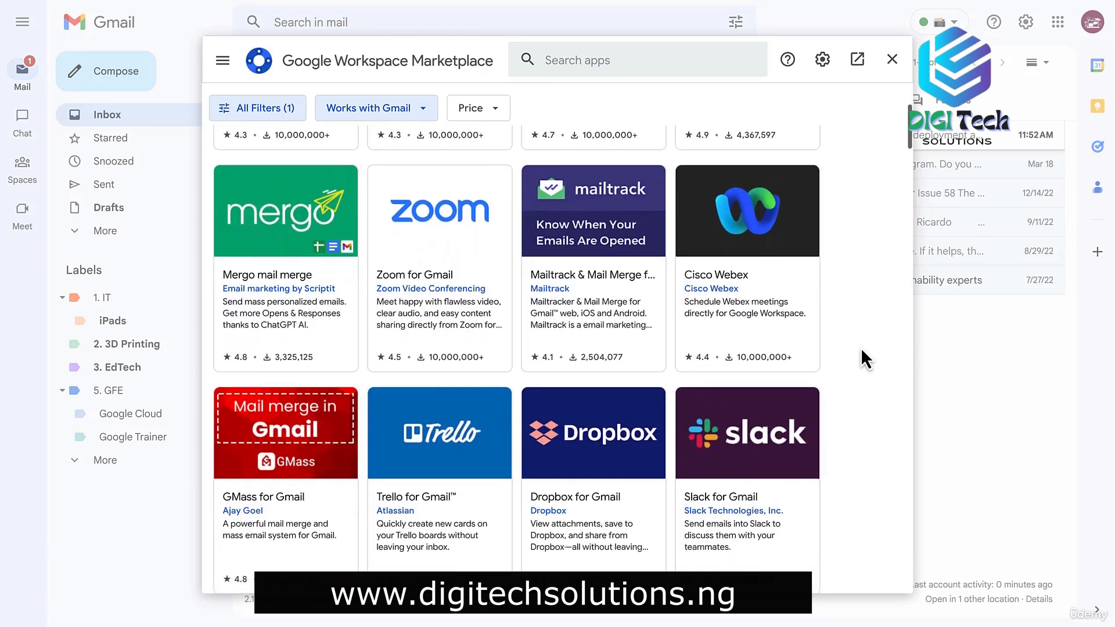
{"action": "scroll", "coordinate": [862, 350], "scroll_direction": "down", "scroll_amount": 1}
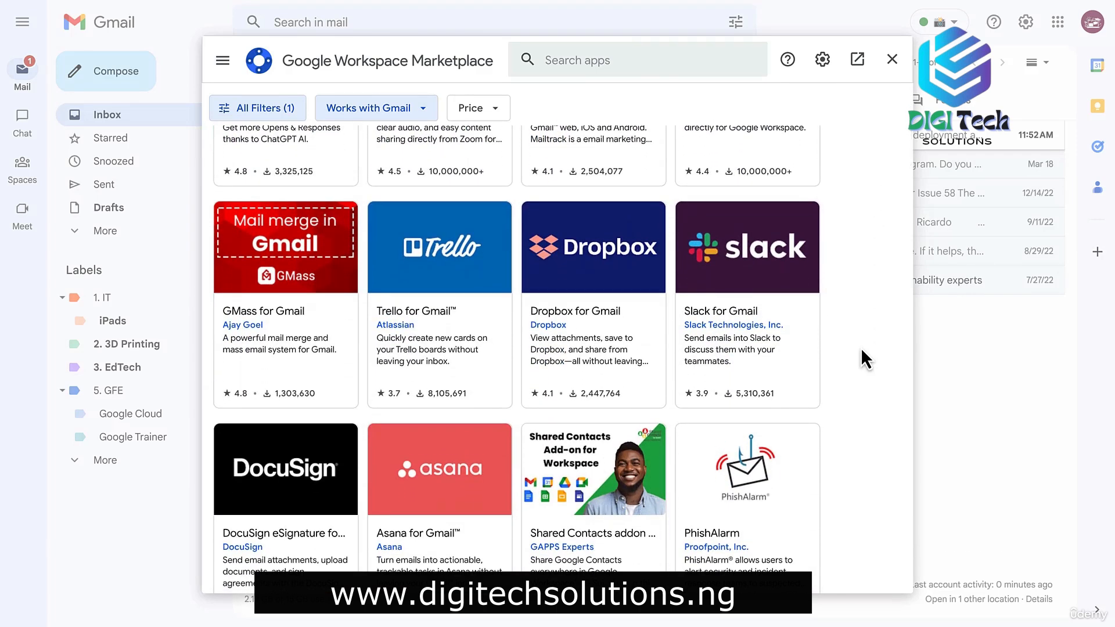
{"action": "scroll", "coordinate": [862, 350], "scroll_direction": "down", "scroll_amount": 1}
{"action": "scroll", "coordinate": [862, 350], "scroll_direction": "down", "scroll_amount": 2}
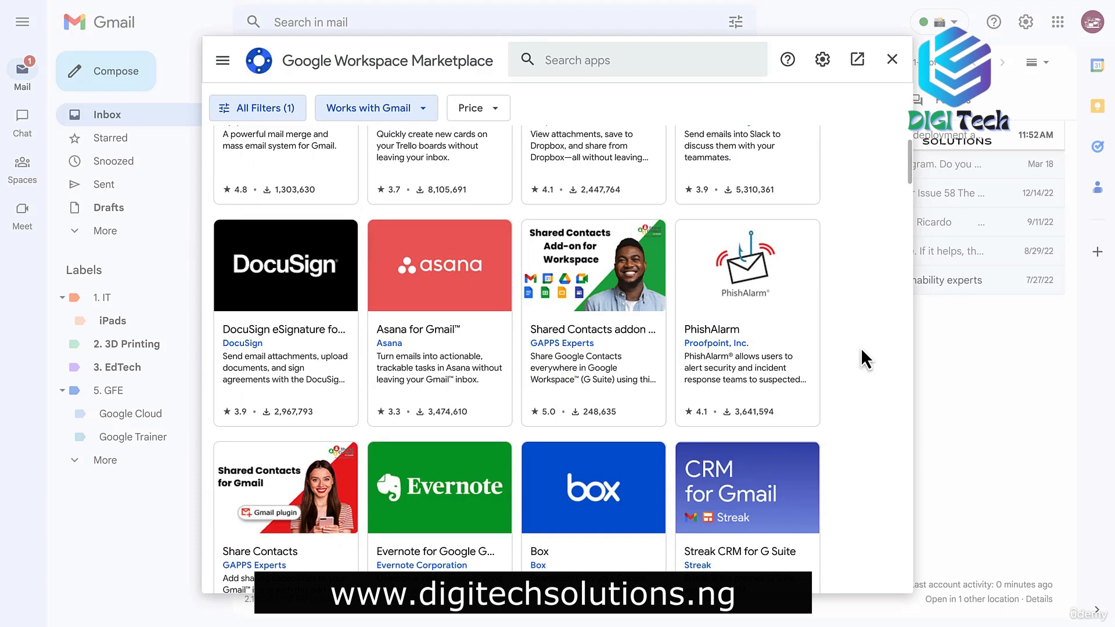
{"action": "scroll", "coordinate": [861, 347], "scroll_direction": "down", "scroll_amount": 7}
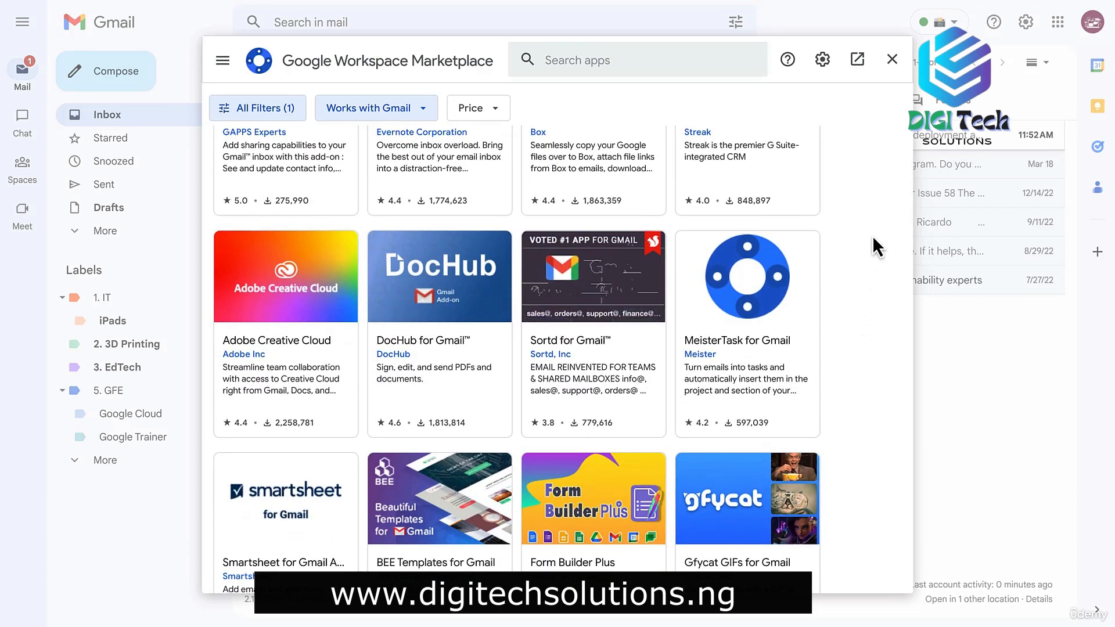
{"action": "left_click", "coordinate": [895, 59]}
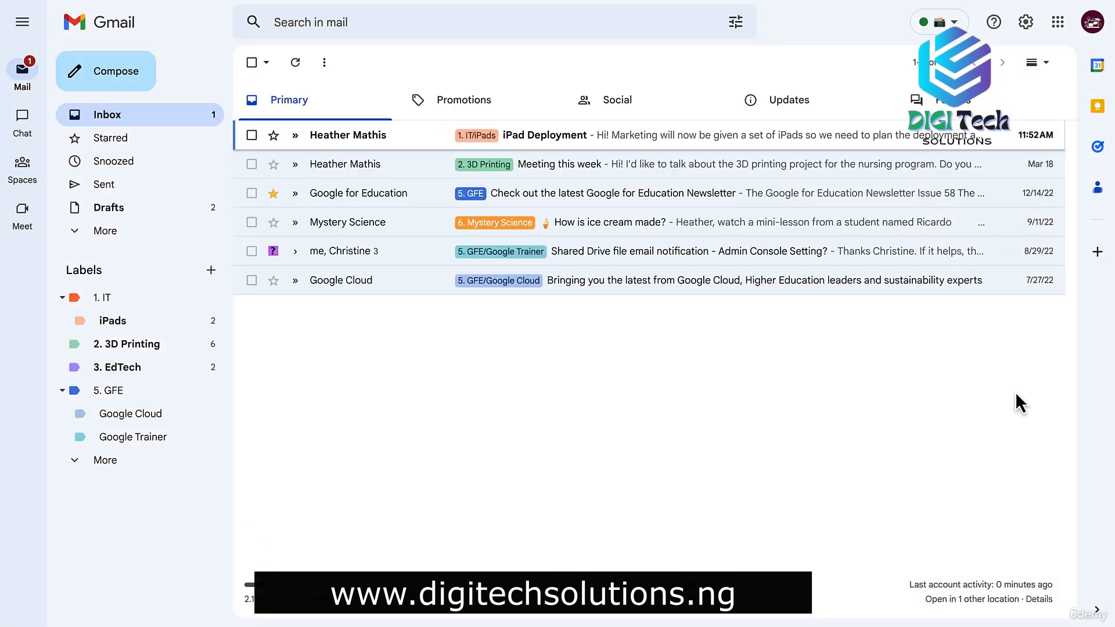
- Open the calendar in the side panel, go to Monday, Mar 27 and add the event "Meet with IT" from 11am to 12pm
{"action": "left_click", "coordinate": [1099, 67]}
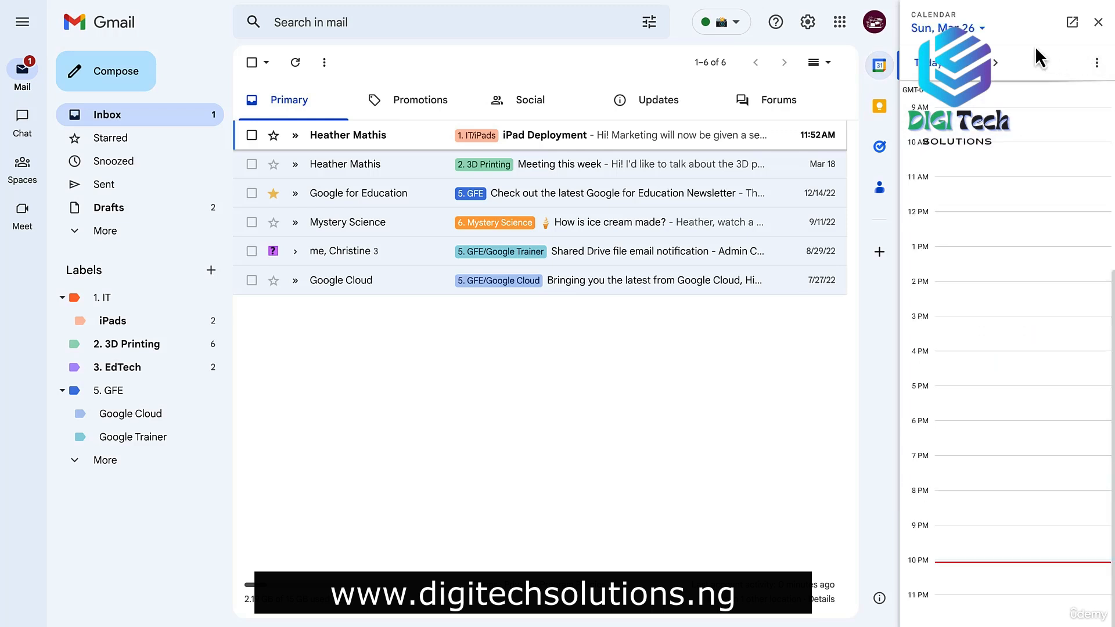
{"action": "left_click", "coordinate": [995, 63]}
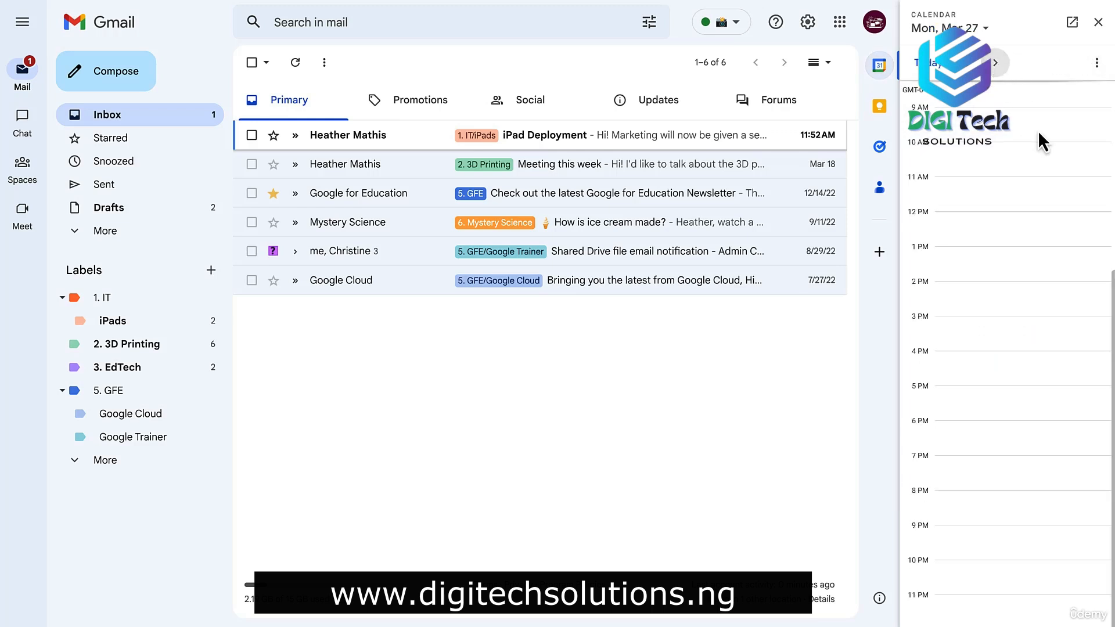
{"action": "left_click", "coordinate": [995, 181]}
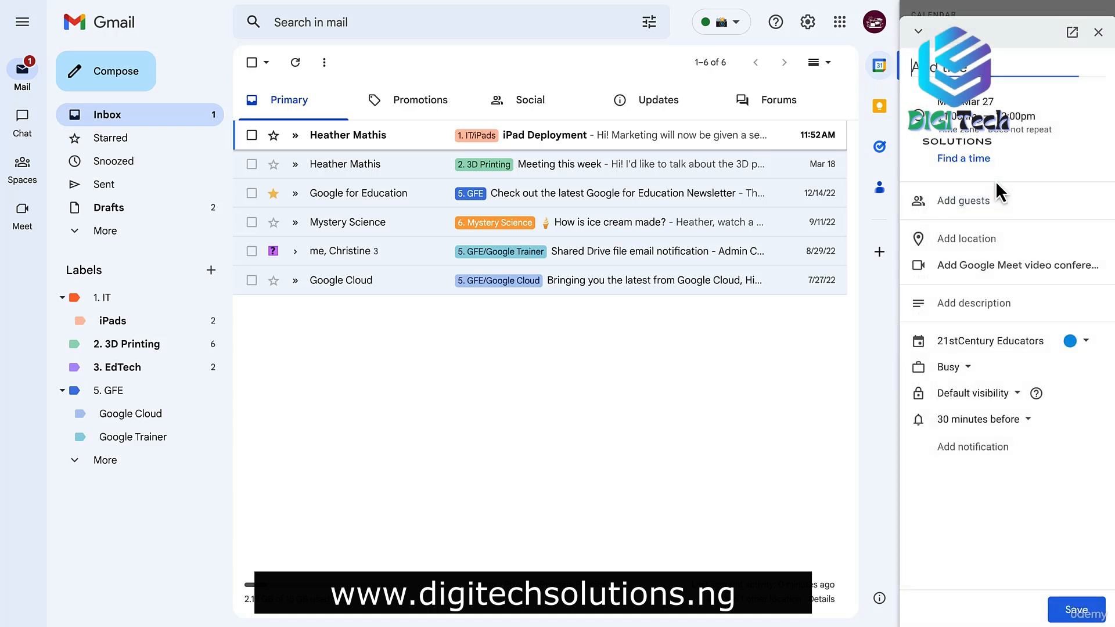
{"action": "type", "text": "Meet with IT"}
{"action": "left_click", "coordinate": [1075, 609]}
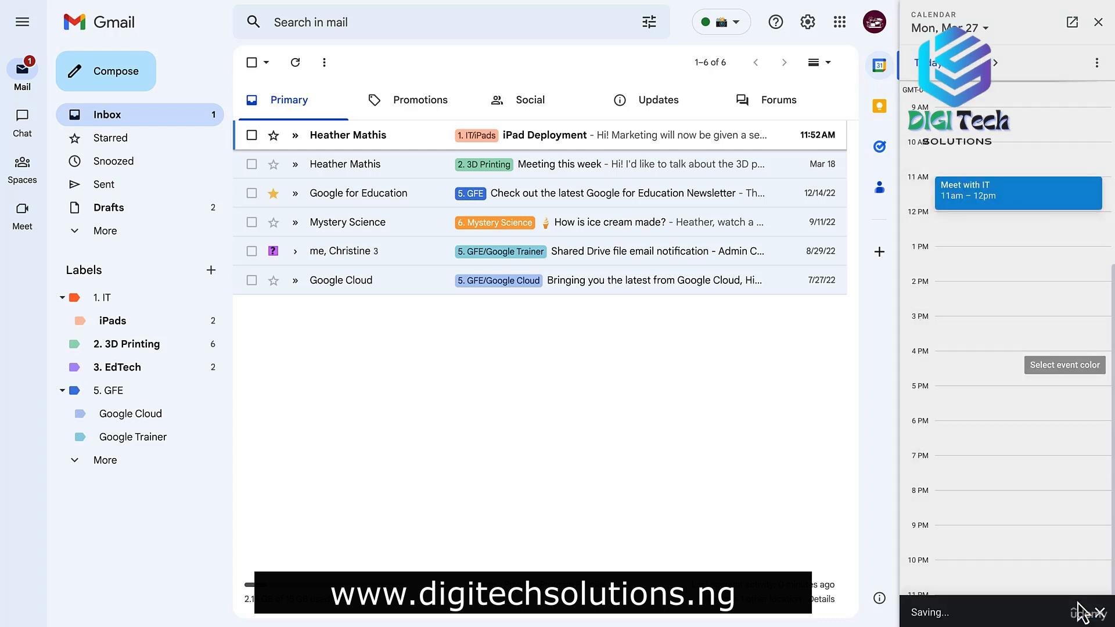
- Add a lunch event titled with the guest's name from 1 to 2pm on the same day and close the calendar
{"action": "left_click", "coordinate": [971, 250]}
{"action": "type", "text": "Lunch with John"}
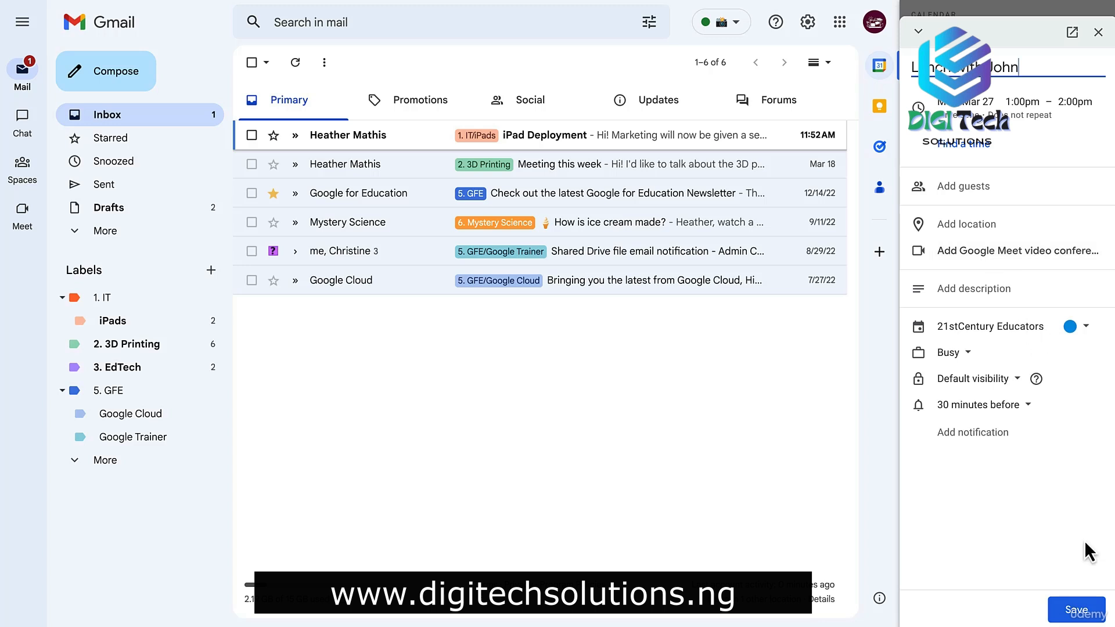
{"action": "left_click", "coordinate": [1076, 609]}
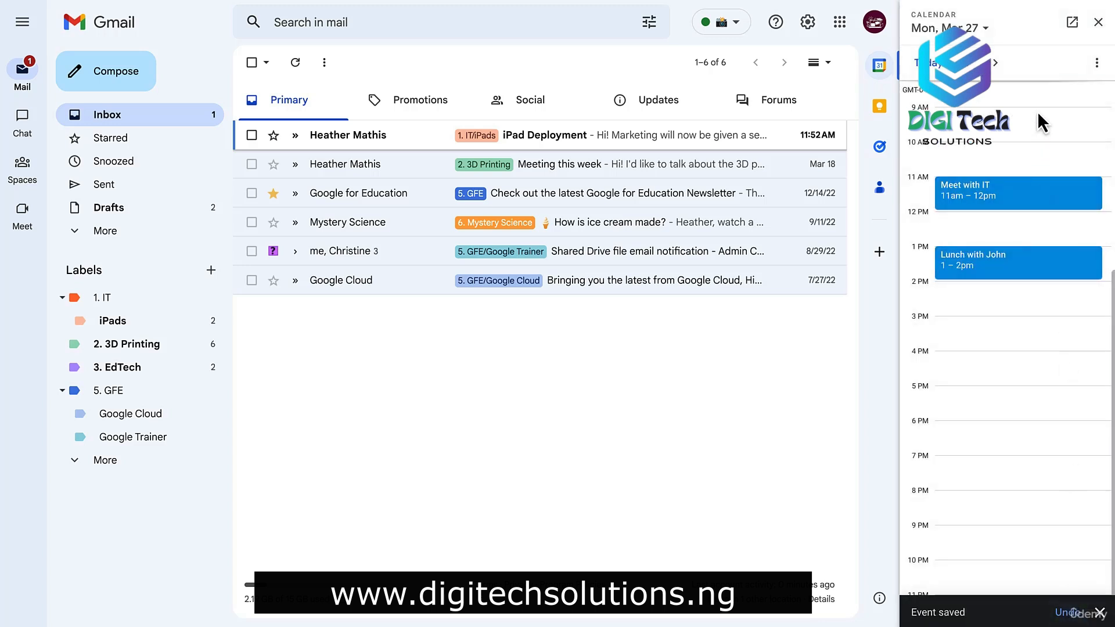
{"action": "left_click", "coordinate": [1098, 22]}
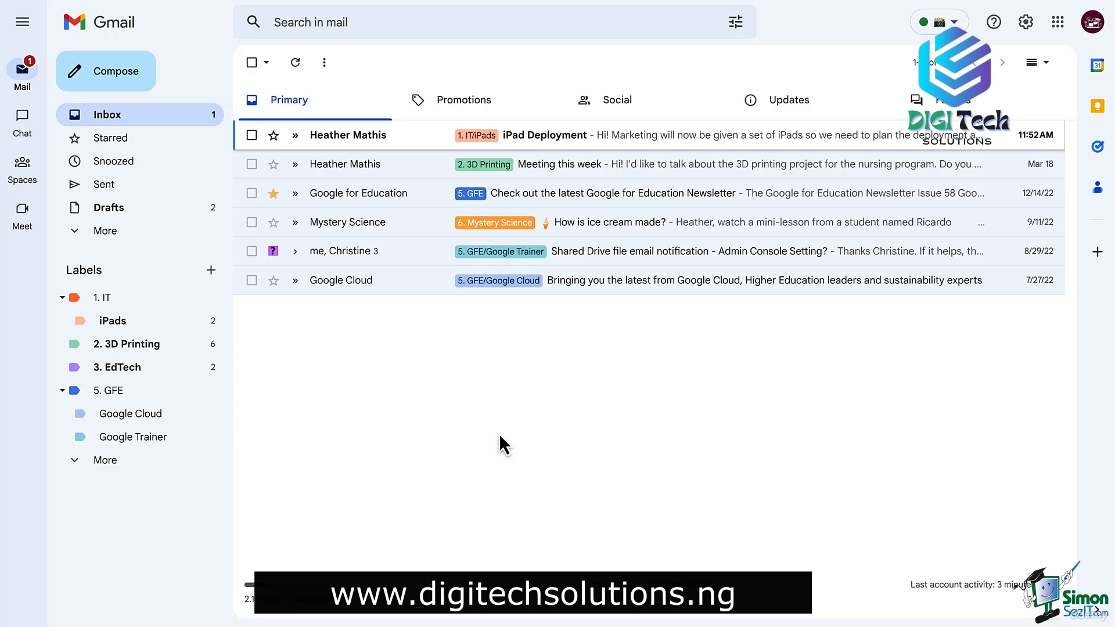
- Create a new label named "Chromebooks" nested under the label "1. IT"
{"action": "left_click", "coordinate": [211, 271]}
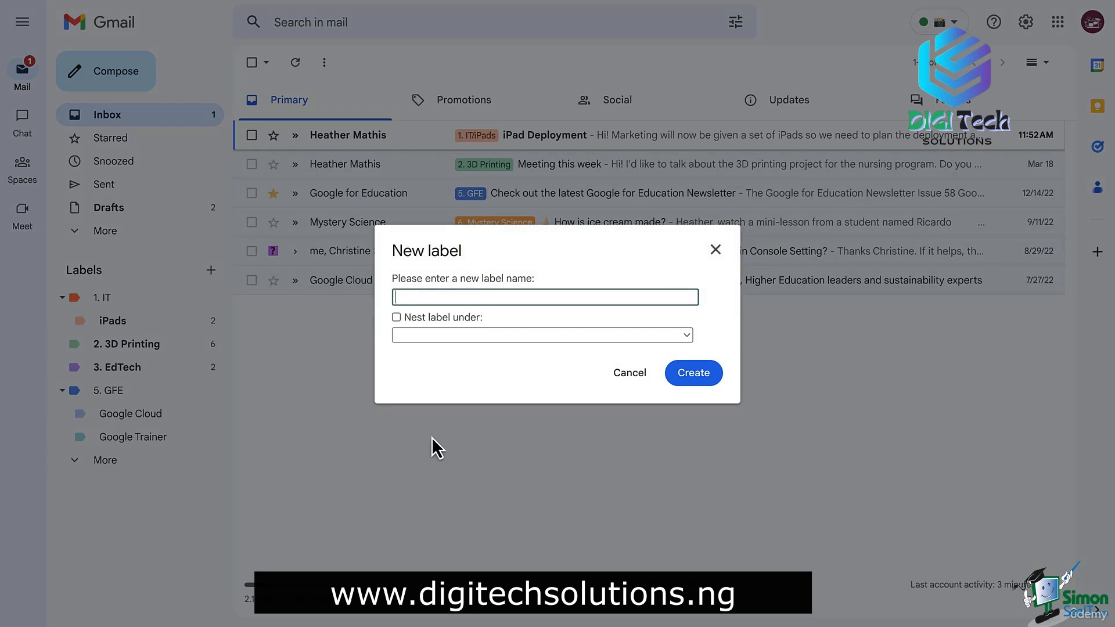
{"action": "type", "text": "Chromebooks"}
{"action": "left_click", "coordinate": [396, 317]}
{"action": "left_click", "coordinate": [459, 335]}
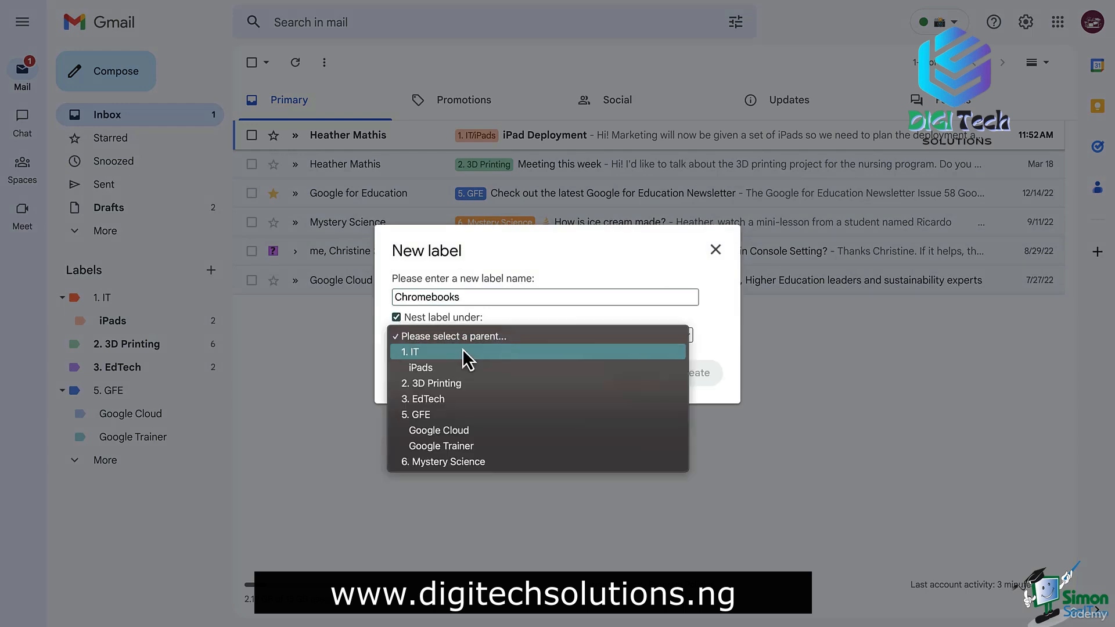
{"action": "left_click", "coordinate": [468, 352]}
{"action": "left_click", "coordinate": [692, 375]}
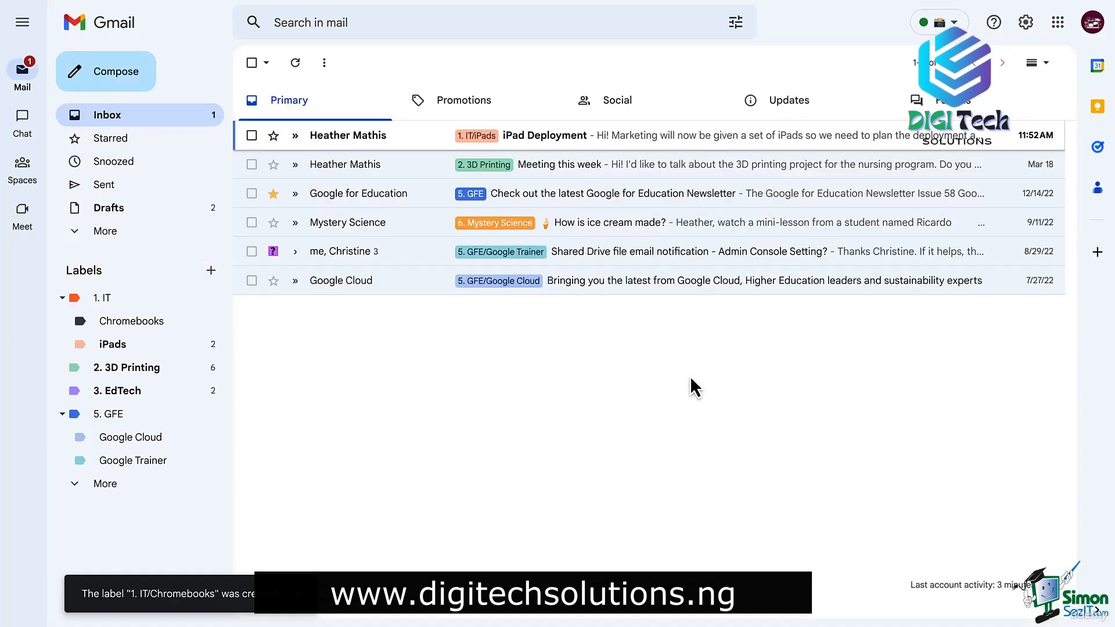
- Set the color of the Chromebooks label to light orange
{"action": "left_click", "coordinate": [213, 322]}
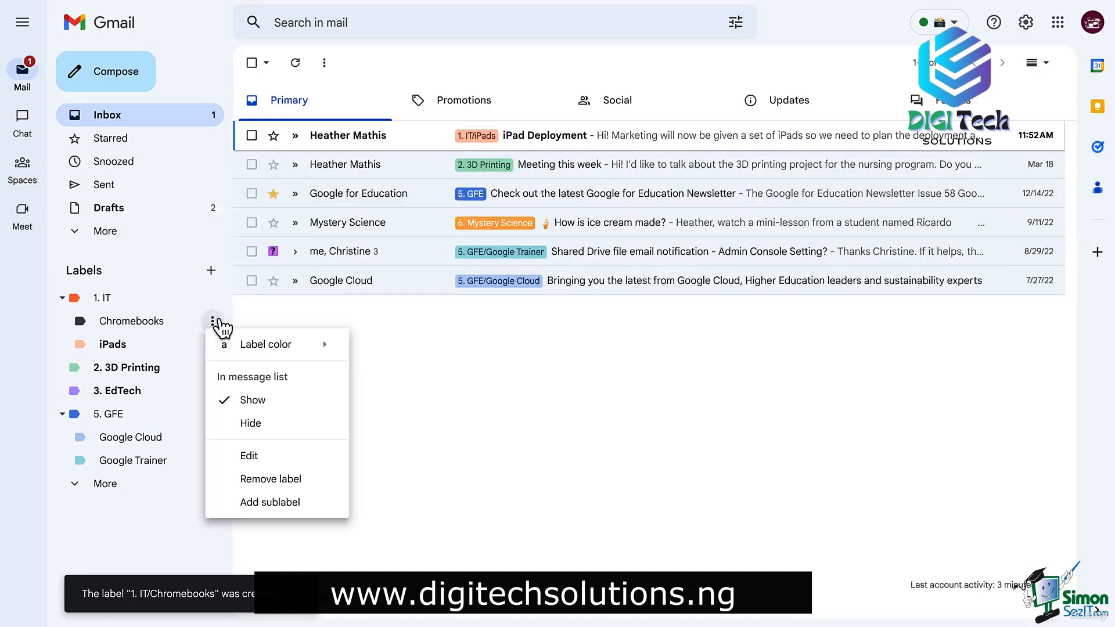
{"action": "mouse_move", "coordinate": [320, 345]}
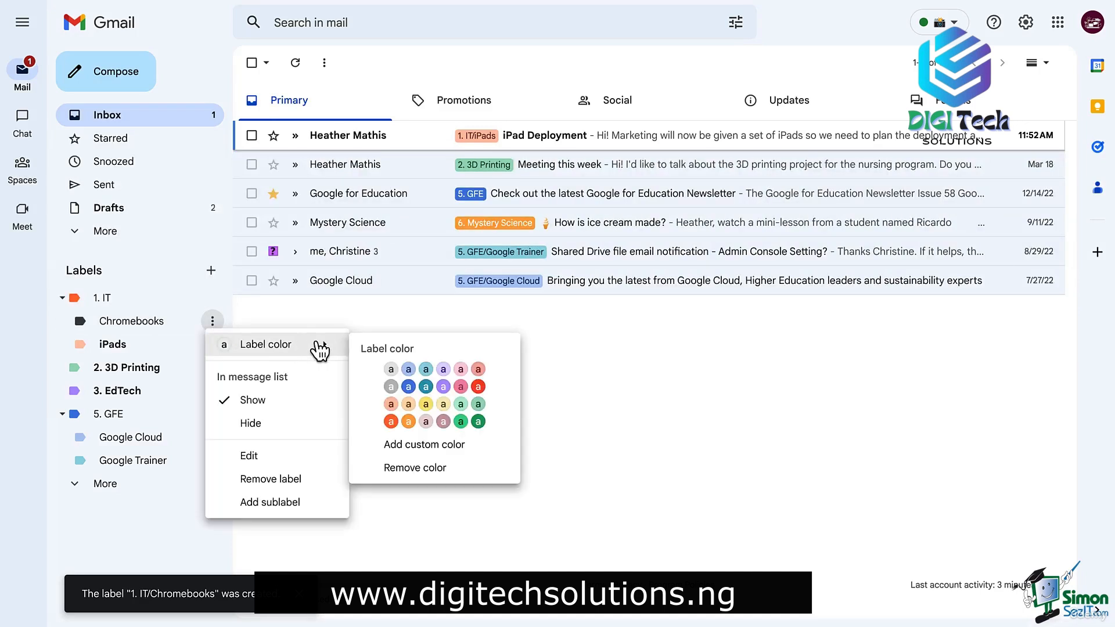
{"action": "left_click", "coordinate": [410, 404]}
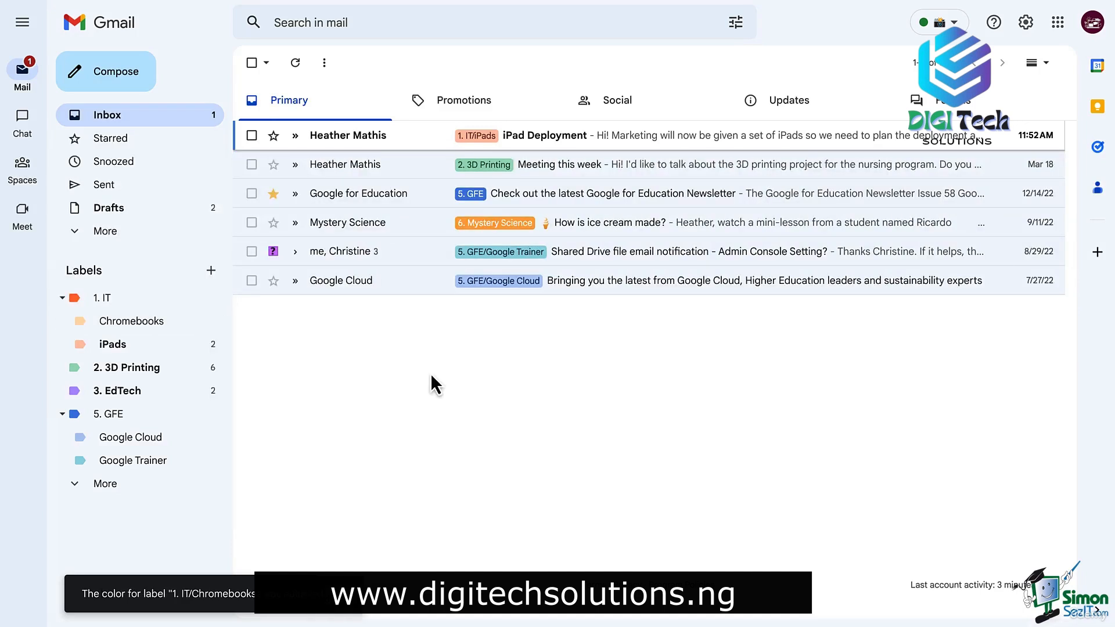
- Create a filter for mail with the words "chromebooks" that applies the label 1. IT/Chromebooks, also to matching conversations
{"action": "left_click", "coordinate": [735, 29]}
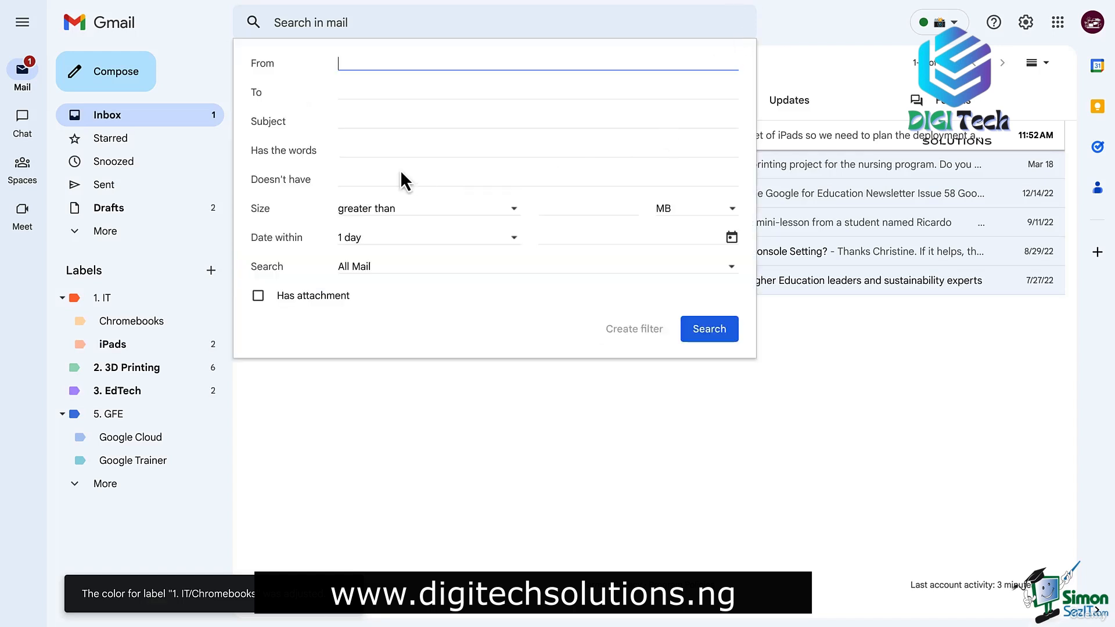
{"action": "left_click", "coordinate": [370, 153]}
{"action": "type", "text": "chromebooks"}
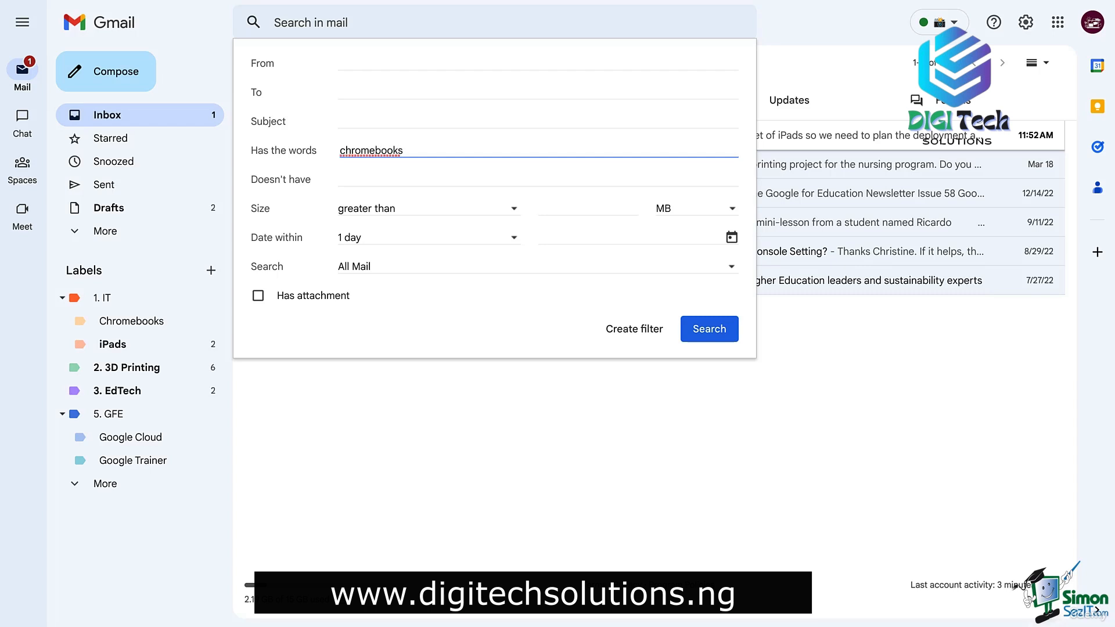
{"action": "left_click", "coordinate": [626, 334]}
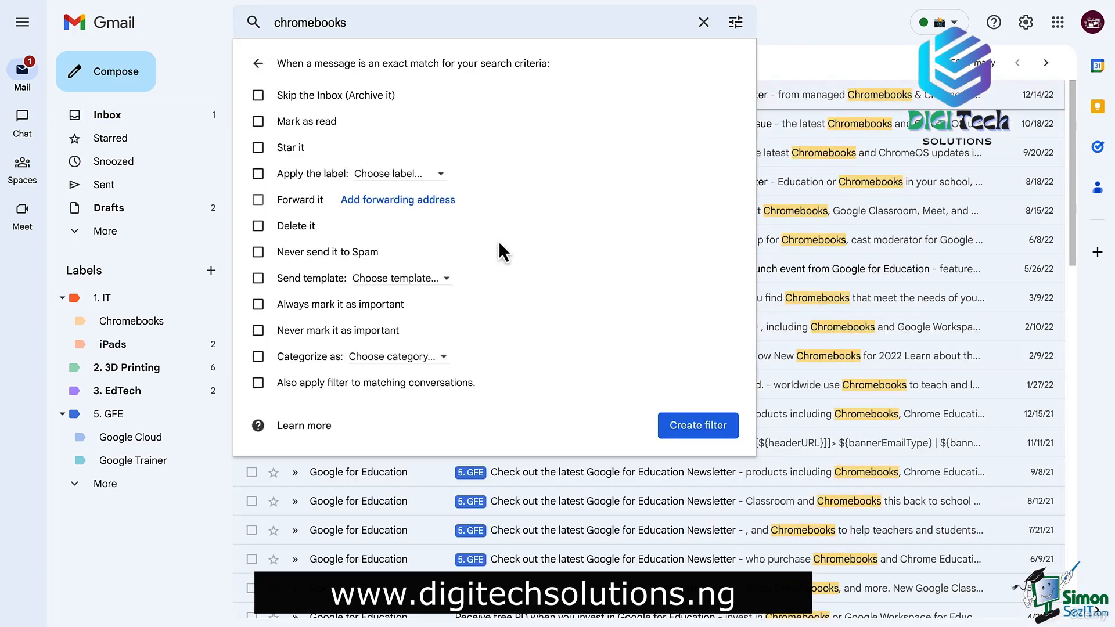
{"action": "left_click", "coordinate": [261, 175]}
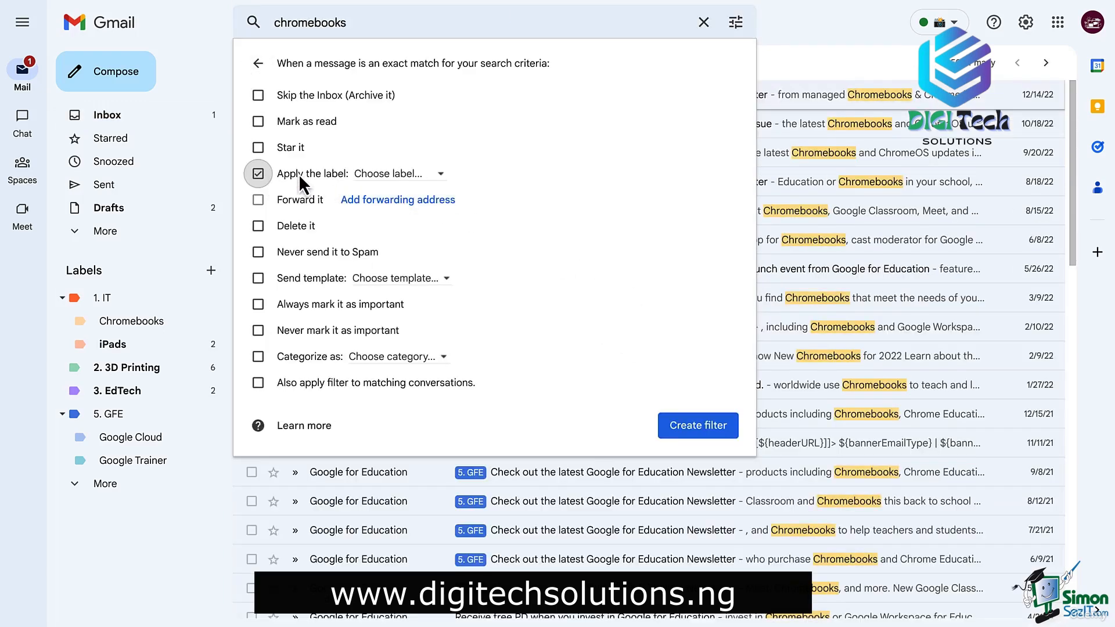
{"action": "left_click", "coordinate": [427, 175]}
{"action": "left_click", "coordinate": [465, 264]}
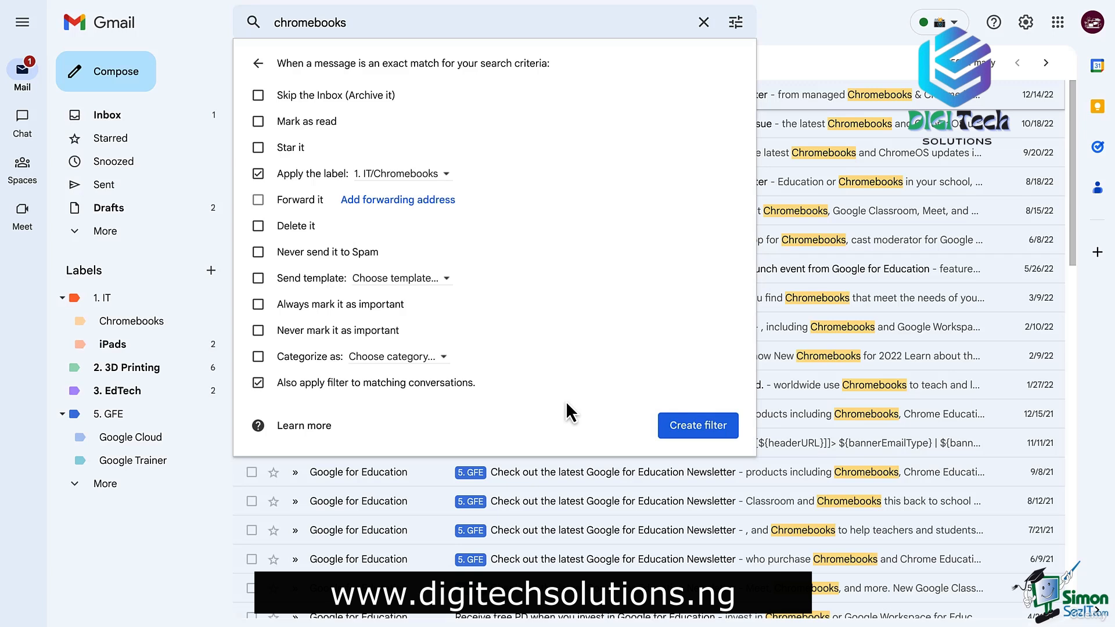
{"action": "left_click", "coordinate": [702, 433]}
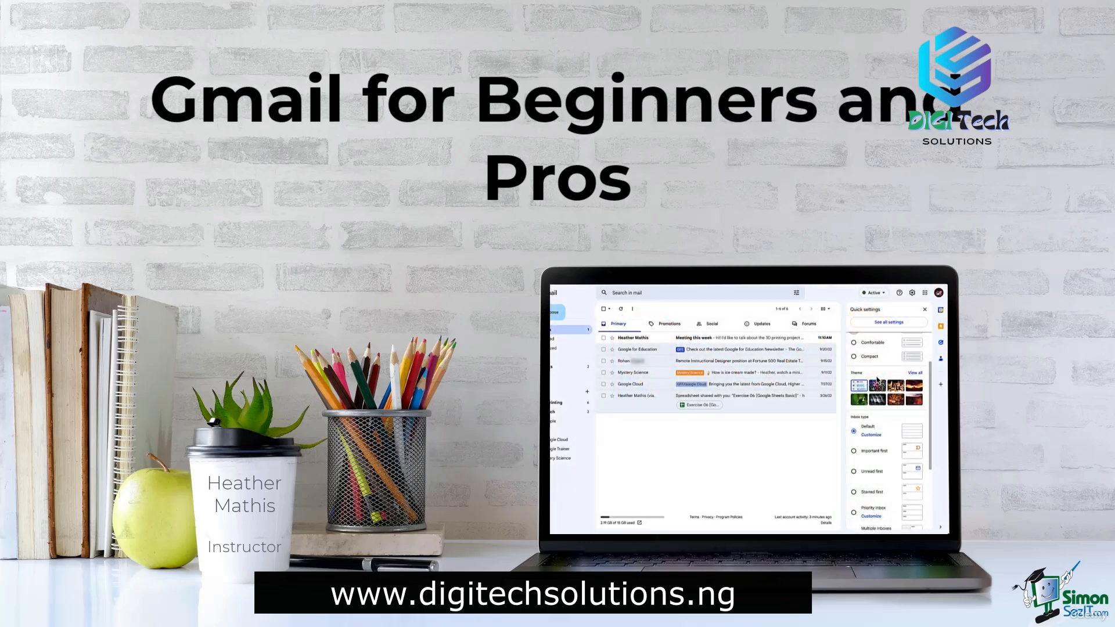
{"action": "left_click", "coordinate": [877, 383]}
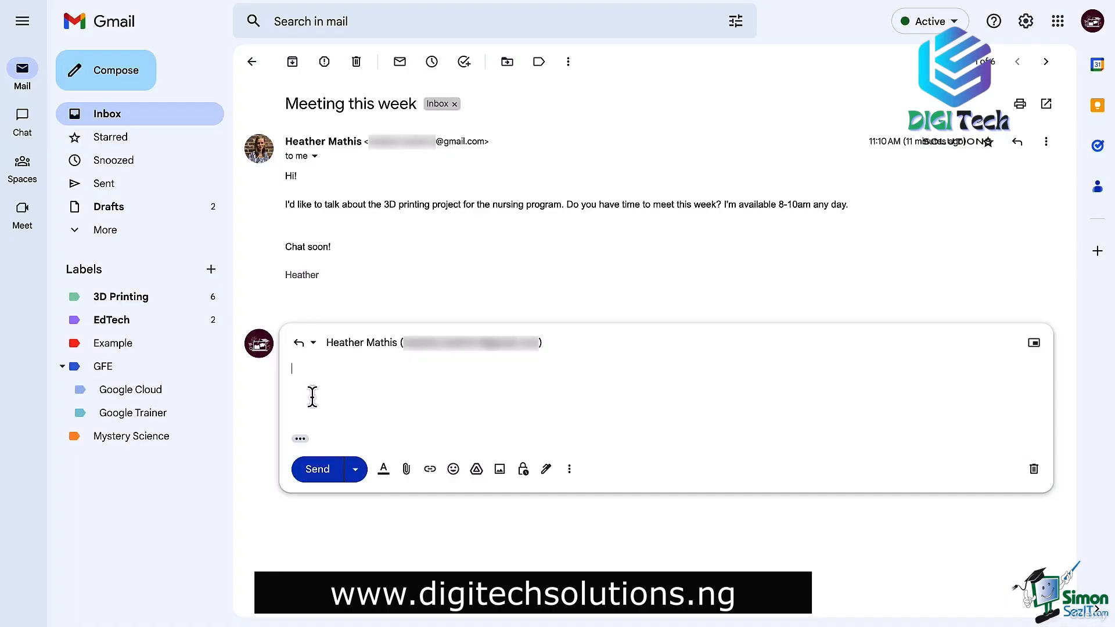
- Write the reply "Hi! Yes I can meet on Tuesday morning at 9am." to the "Meeting this week" message and send it
{"action": "type", "text": "Hi!"}
{"action": "key", "text": "Return"}
{"action": "key", "text": "Return"}
{"action": "type", "text": "Yes I can meet on Tuesday morning at 9am."}
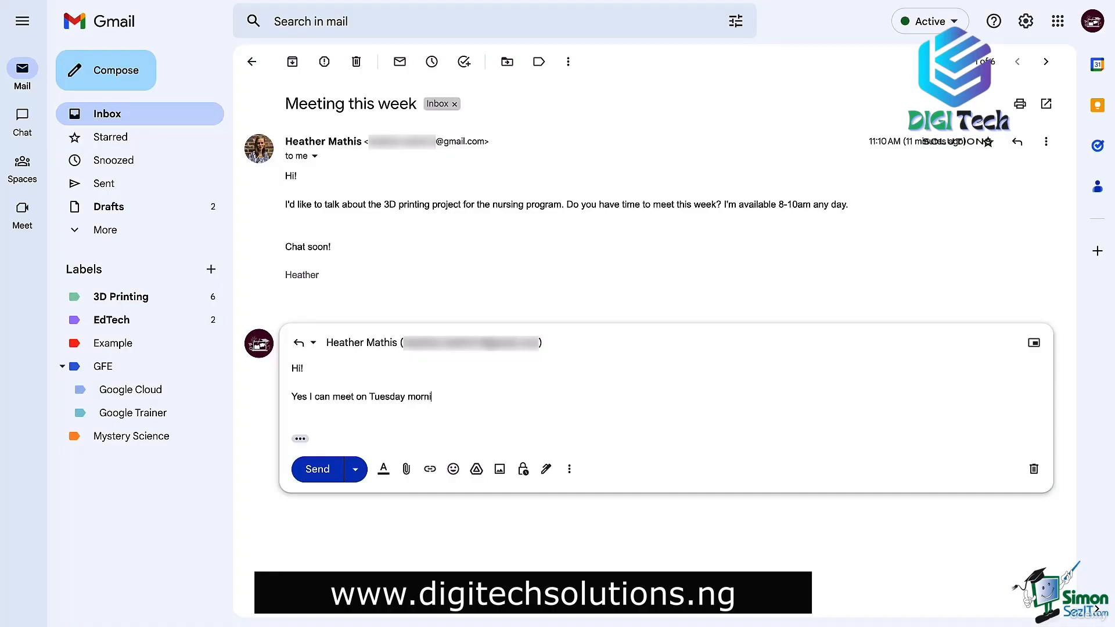
{"action": "left_click", "coordinate": [318, 469]}
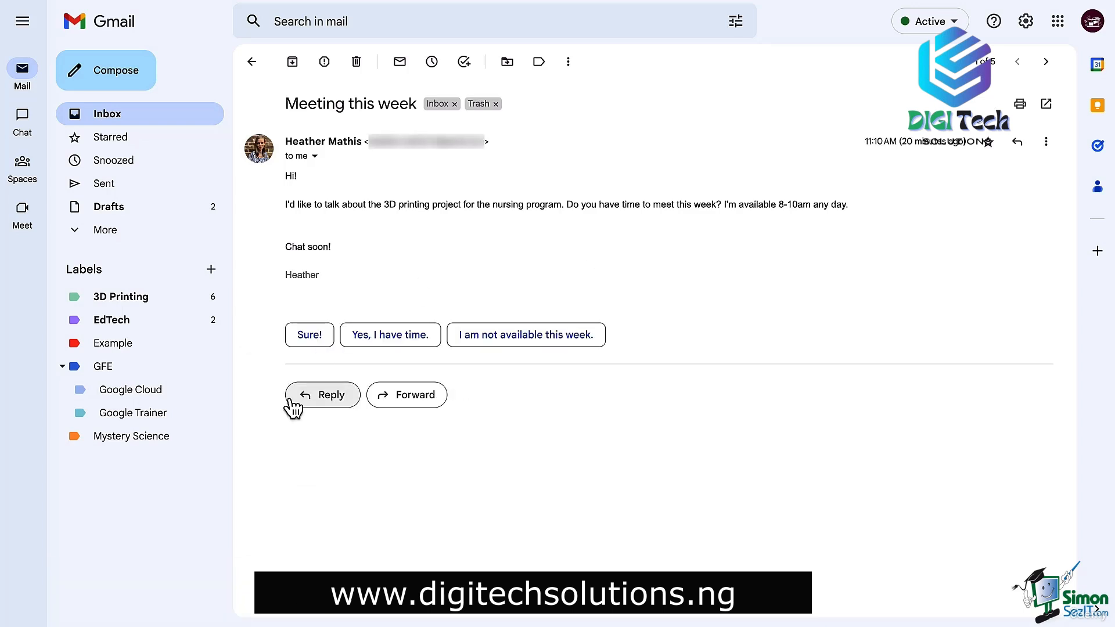
- Reply to "Meeting this week" with "Hi! Yes I'm available on Tuesday at 9:30am. Does that work for you?"
{"action": "left_click", "coordinate": [290, 397]}
{"action": "type", "text": "Hi!"}
{"action": "key", "text": "Return"}
{"action": "key", "text": "Return"}
{"action": "type", "text": "Yes I'm available on Tuesday at 9:30am. Does that work for you?"}
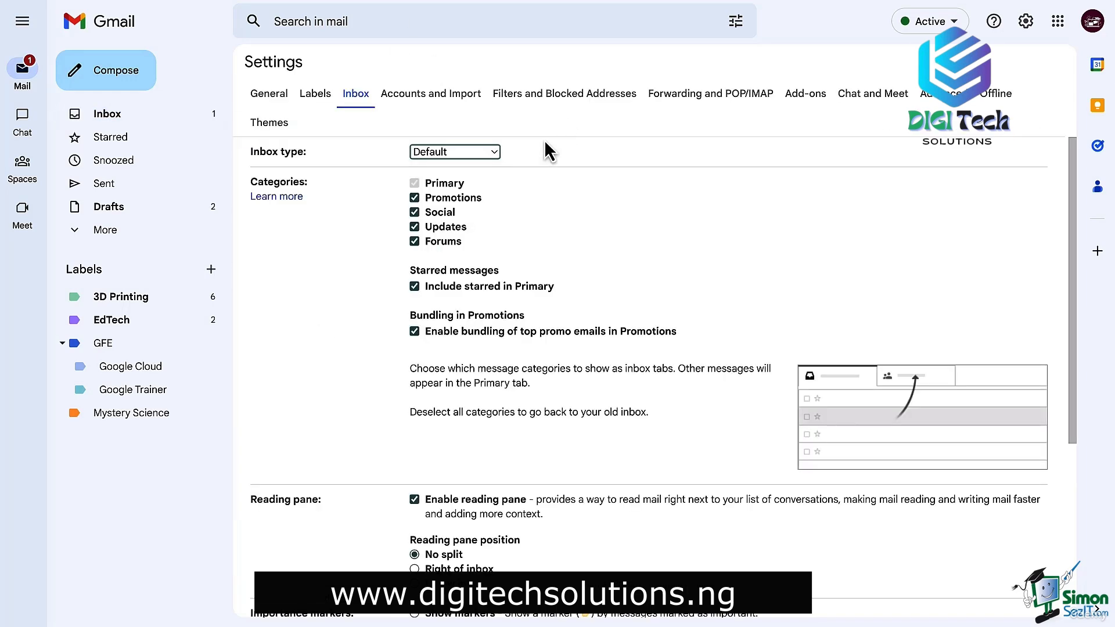
- Look over the Promotions, Social, Updates and Forums categories in the inbox settings
{"action": "mouse_move", "coordinate": [417, 218]}
{"action": "left_click", "coordinate": [414, 197]}
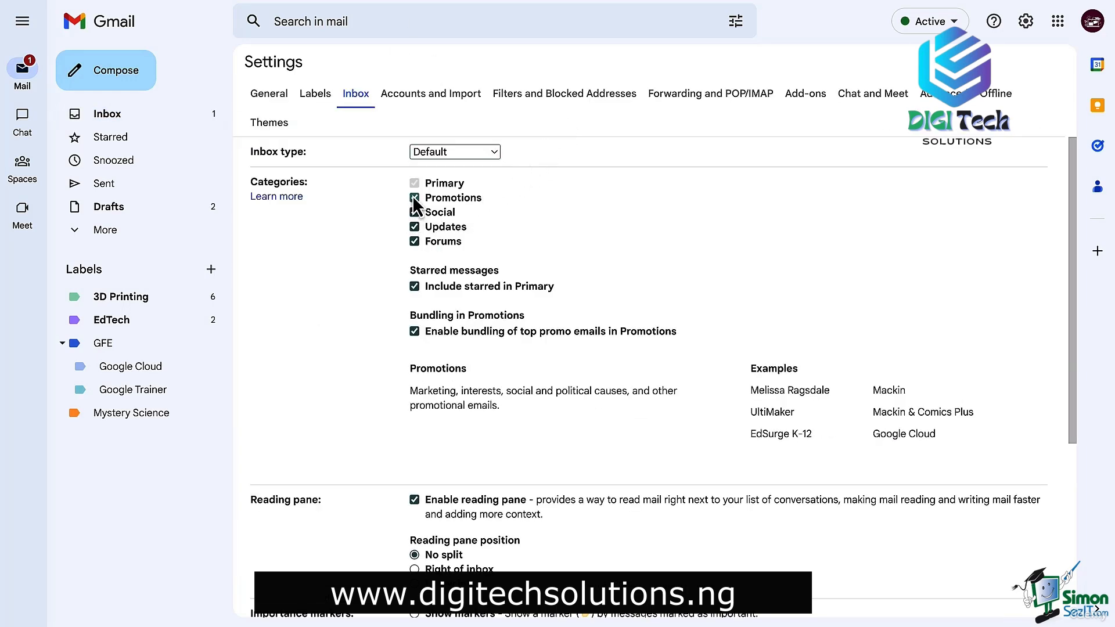
{"action": "left_click", "coordinate": [414, 212]}
{"action": "left_click", "coordinate": [414, 227]}
{"action": "left_click", "coordinate": [414, 241]}
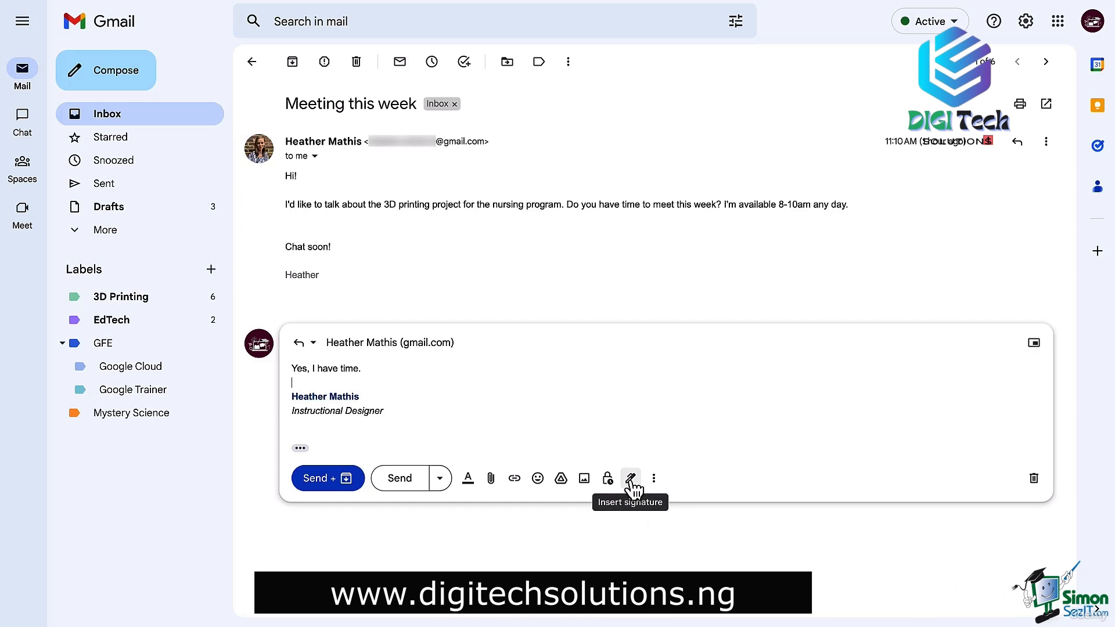
- Open the signature choices for the reply to "Meeting this week"
{"action": "left_click", "coordinate": [632, 479]}
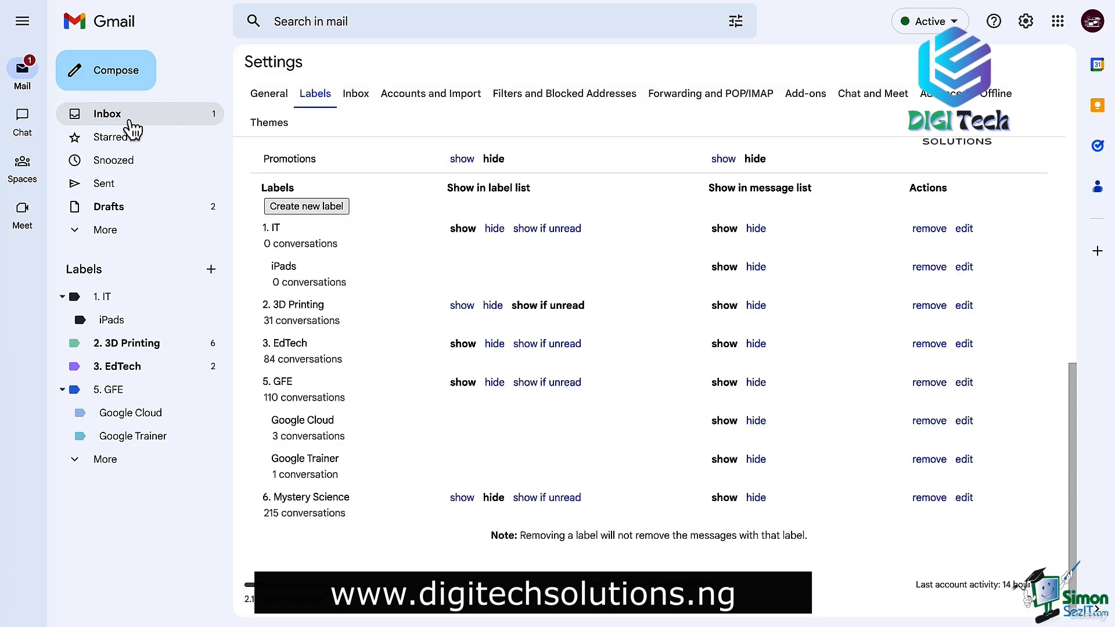
- Return to the inbox and set the color of the "1. IT" label to red
{"action": "left_click", "coordinate": [129, 120]}
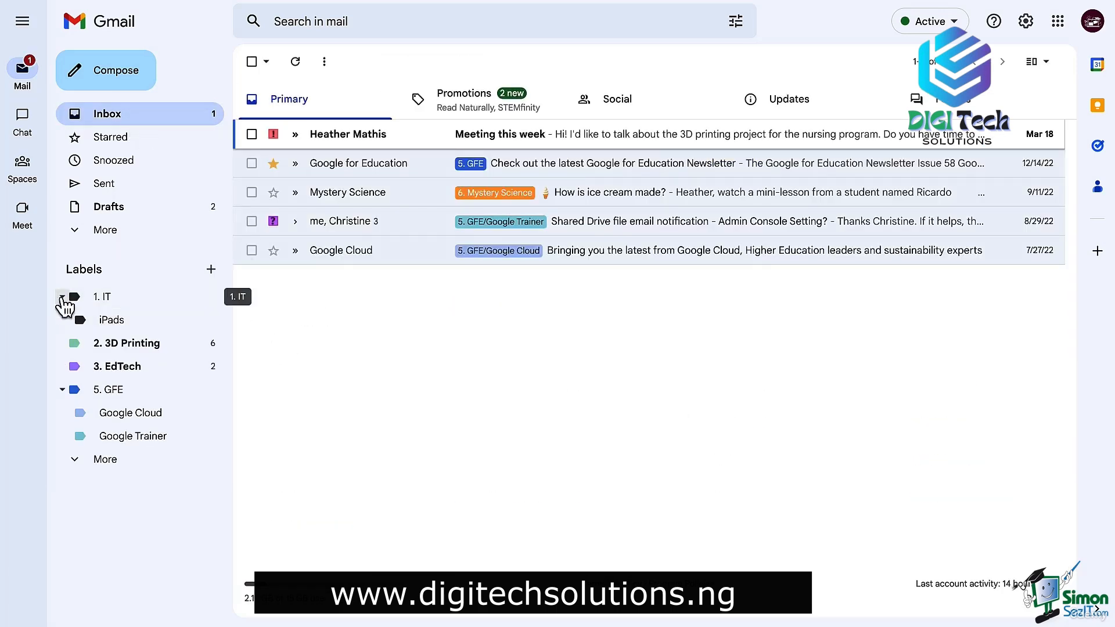
{"action": "left_click", "coordinate": [211, 270]}
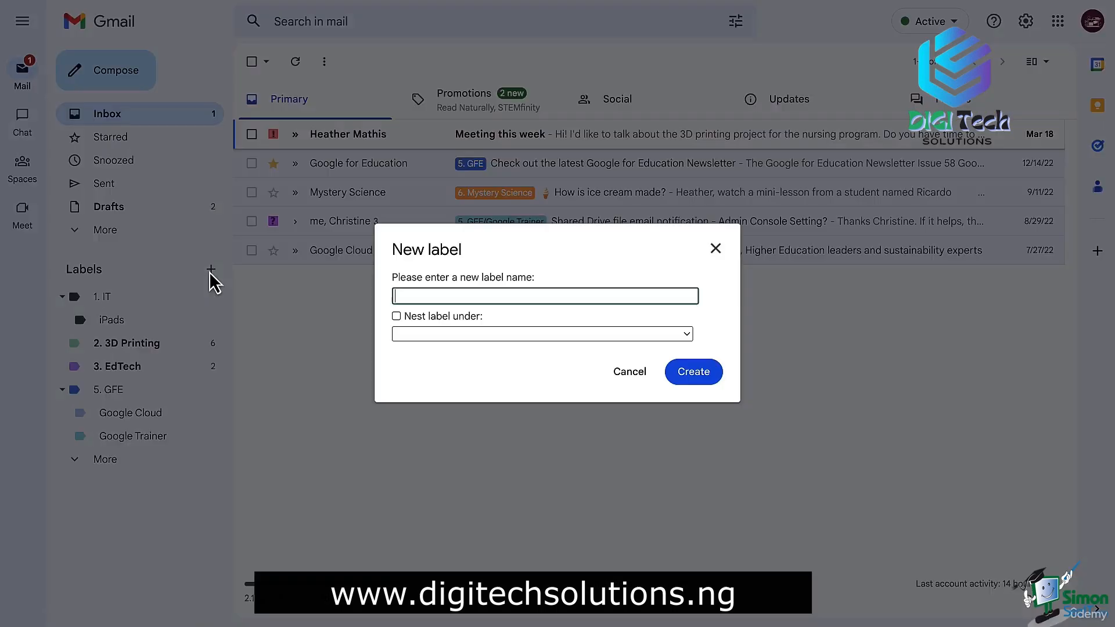
{"action": "left_click", "coordinate": [628, 374]}
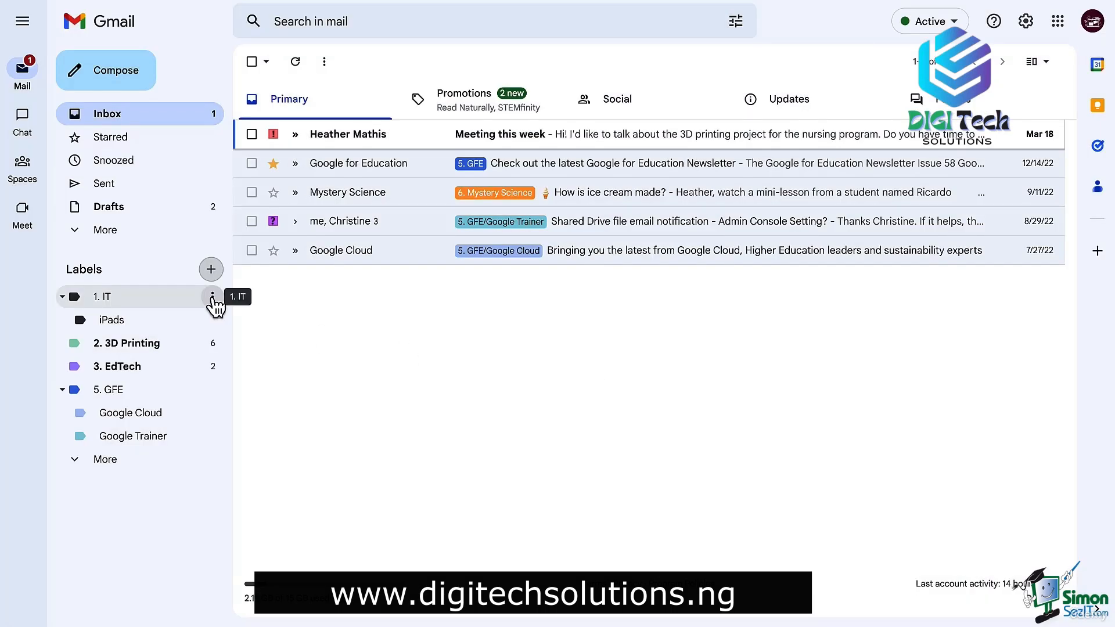
{"action": "left_click", "coordinate": [212, 298]}
{"action": "mouse_move", "coordinate": [313, 327]}
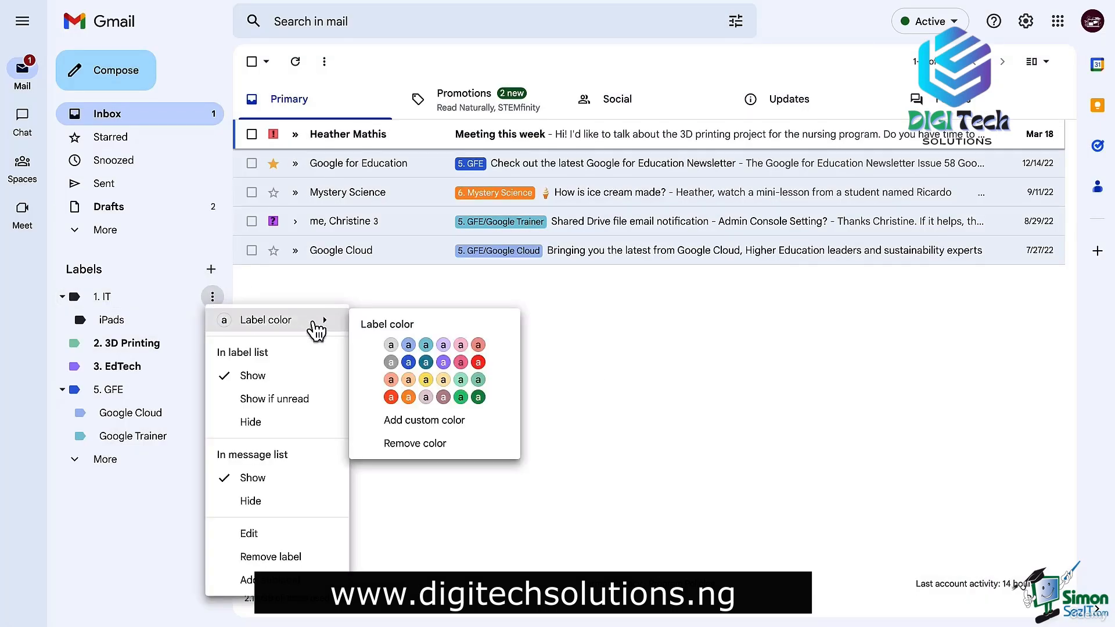
{"action": "left_click", "coordinate": [478, 362]}
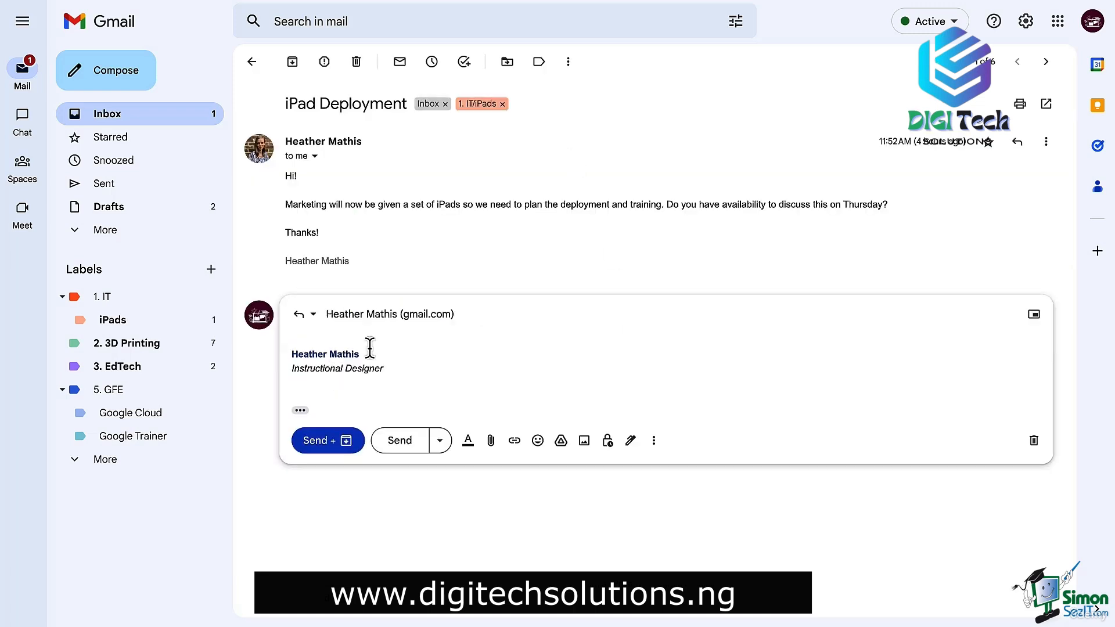
- Begin the reply to "iPad Deployment" with "Hi!" and blank lines, and insert the Tech Deployment template
{"action": "type", "text": "Hi!"}
{"action": "key", "text": "Return"}
{"action": "key", "text": "Return"}
{"action": "key", "text": "Return"}
{"action": "key", "text": "Return"}
{"action": "key", "text": "Return"}
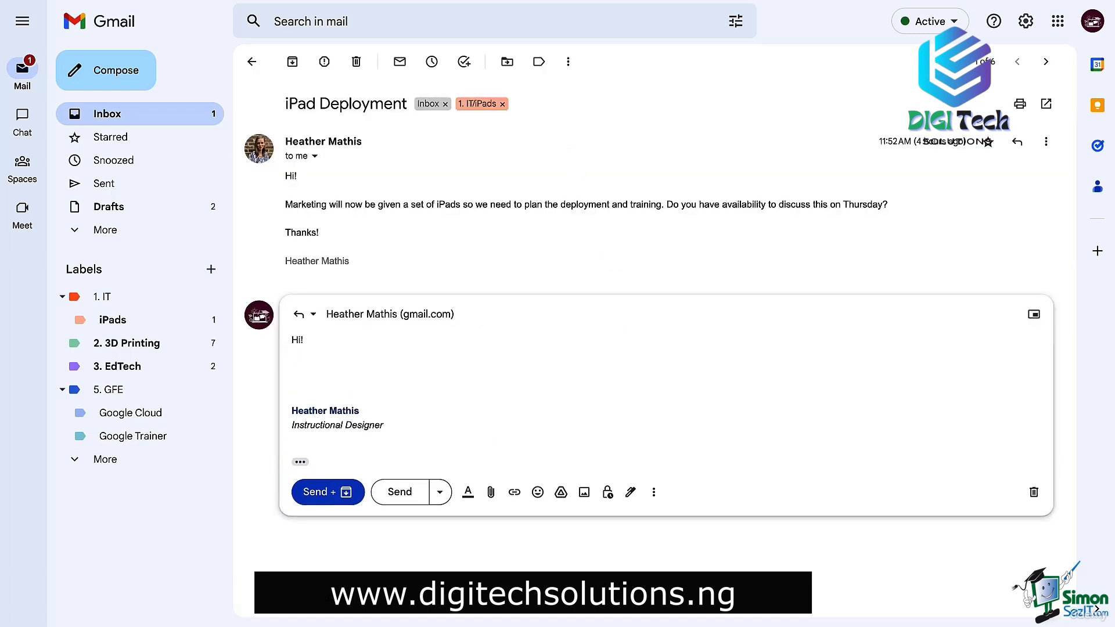
{"action": "left_click", "coordinate": [654, 506]}
{"action": "mouse_move", "coordinate": [786, 374]}
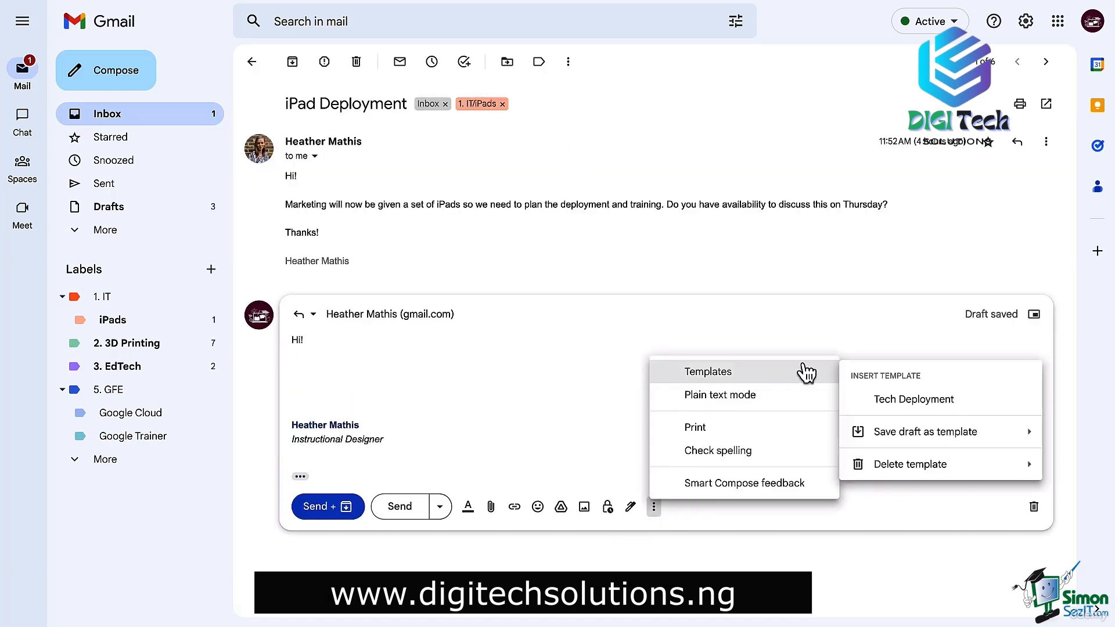
{"action": "left_click", "coordinate": [895, 400]}
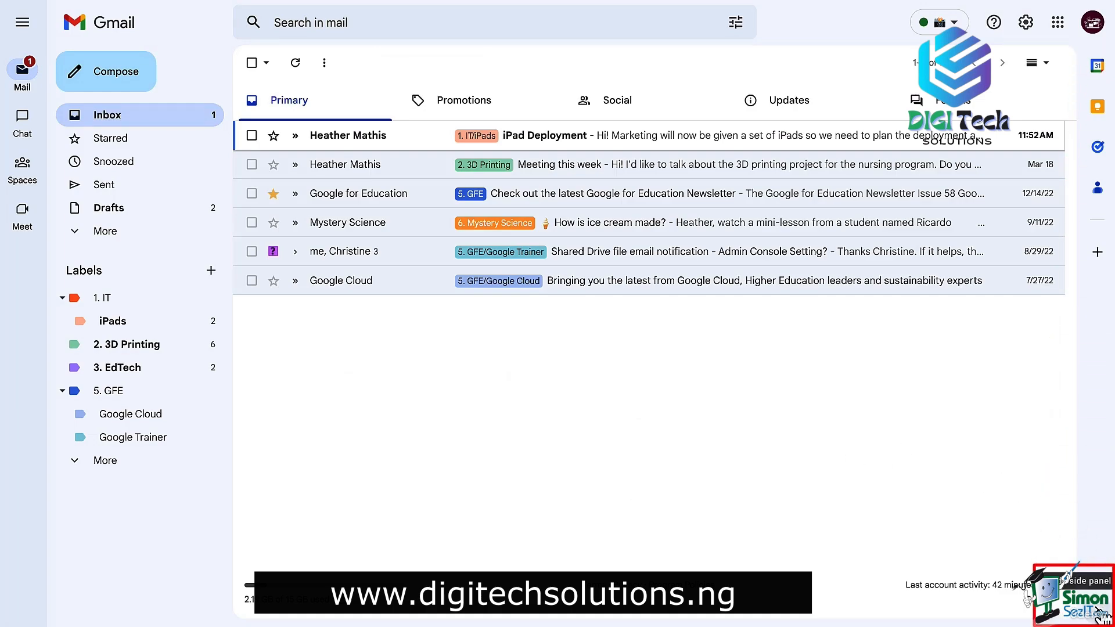
- Hide the side panel
{"action": "left_click", "coordinate": [1100, 618]}
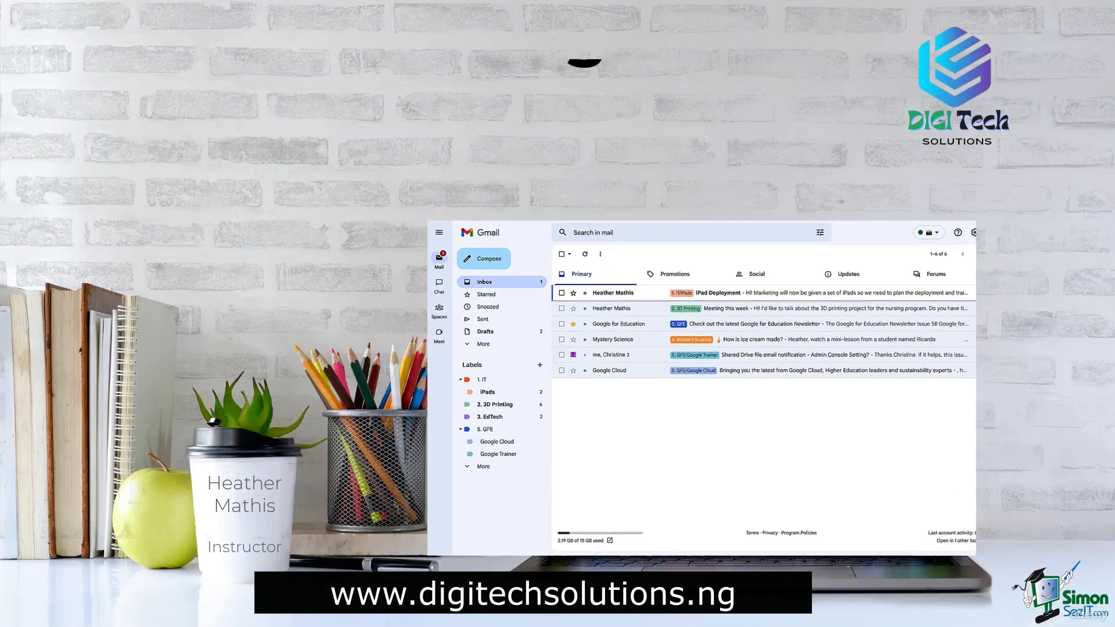